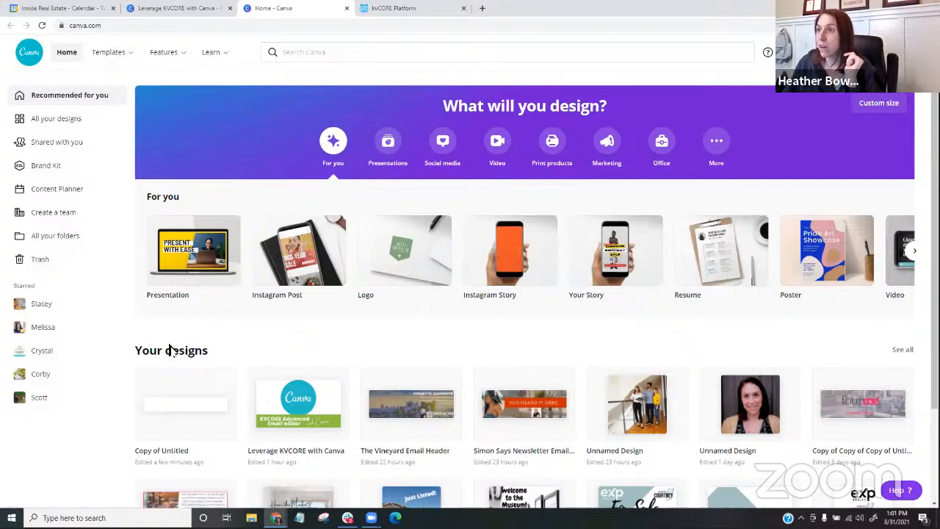
- Review the Leverage KVCORE with Canva presentation and The Vineyard Email Header design, and return to the home page
{"action": "left_click", "coordinate": [182, 11]}
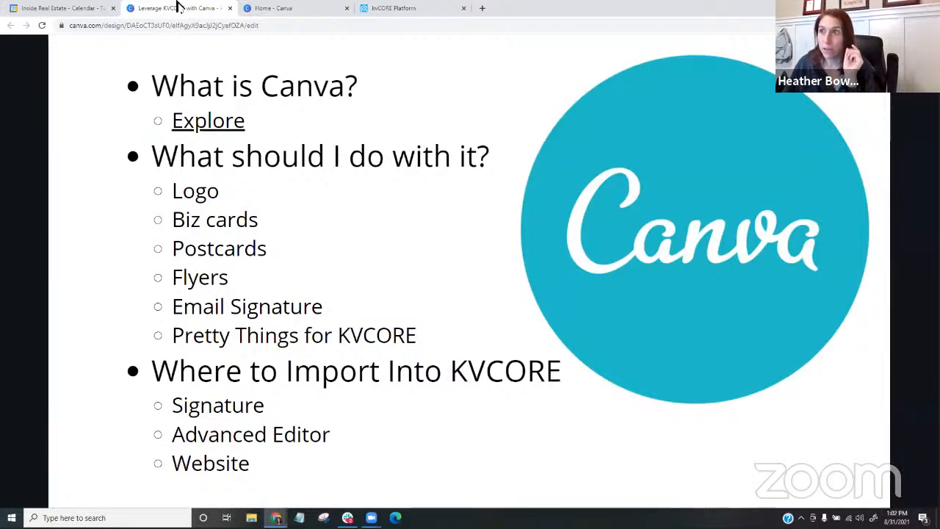
{"action": "left_click", "coordinate": [252, 9]}
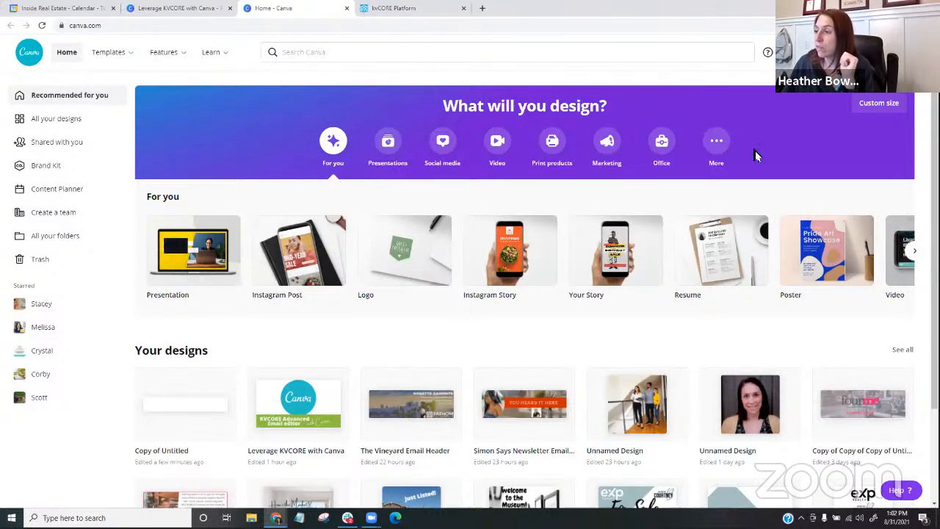
{"action": "scroll", "coordinate": [471, 347], "scroll_direction": "down", "scroll_amount": 1}
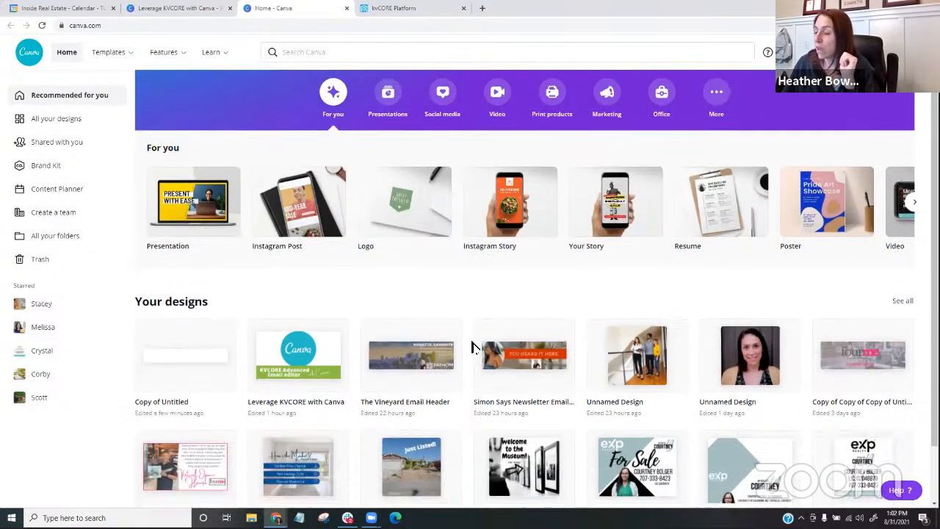
{"action": "left_click", "coordinate": [400, 350]}
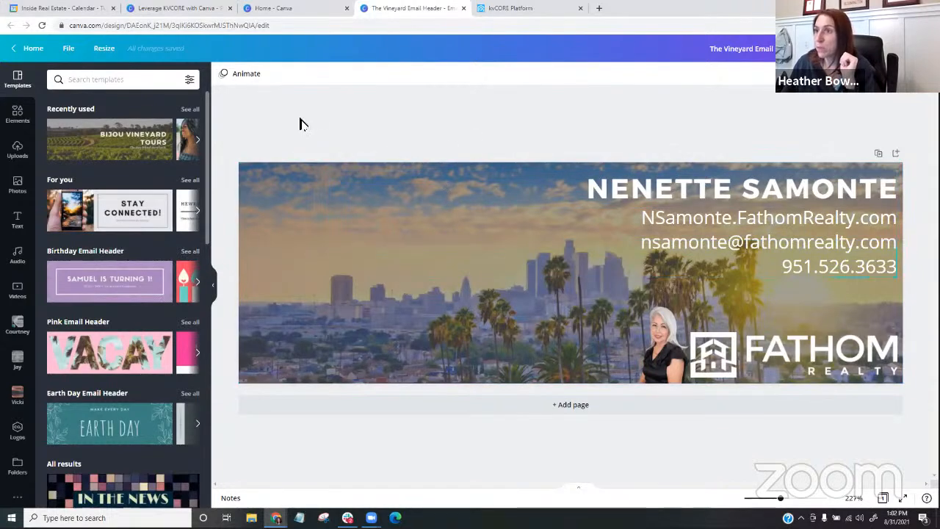
{"action": "left_click", "coordinate": [33, 47]}
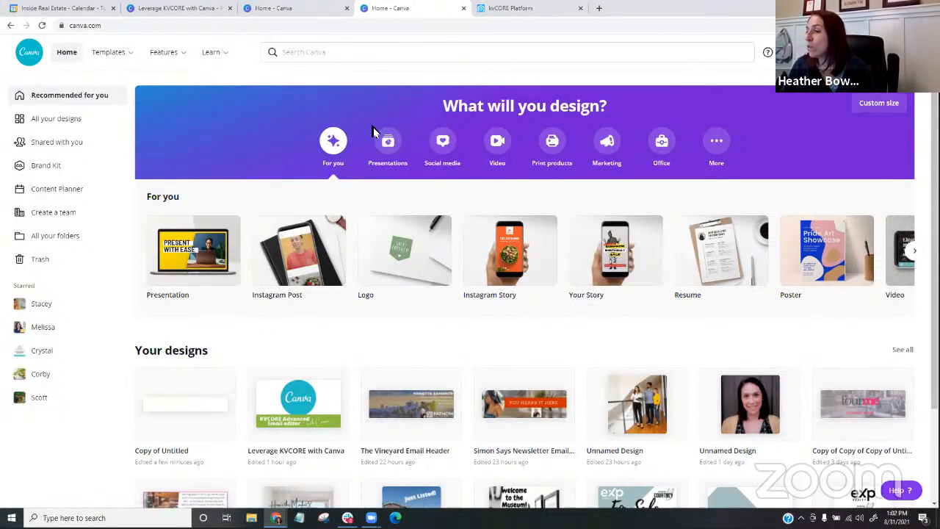
- Create a new blank design with a custom size of 600 x 150 px
{"action": "left_click", "coordinate": [876, 109]}
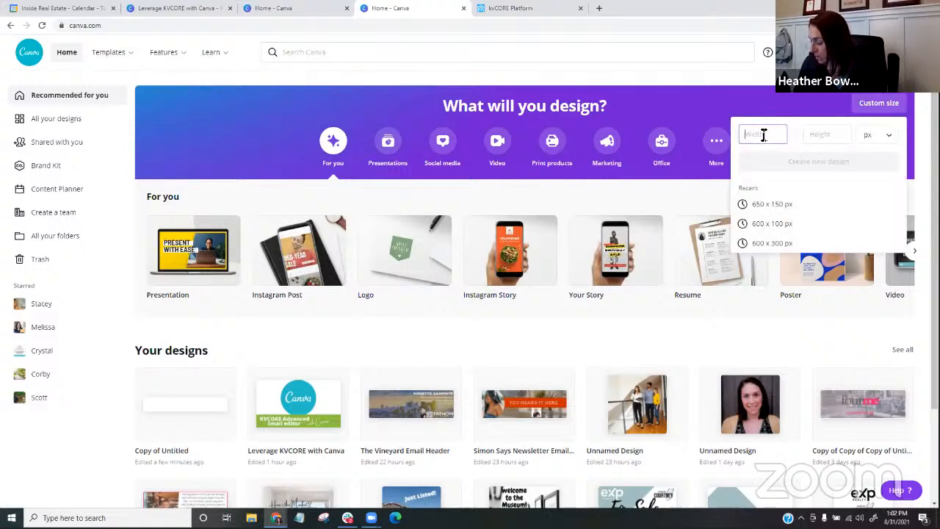
{"action": "type", "text": "600"}
{"action": "left_click", "coordinate": [838, 135]}
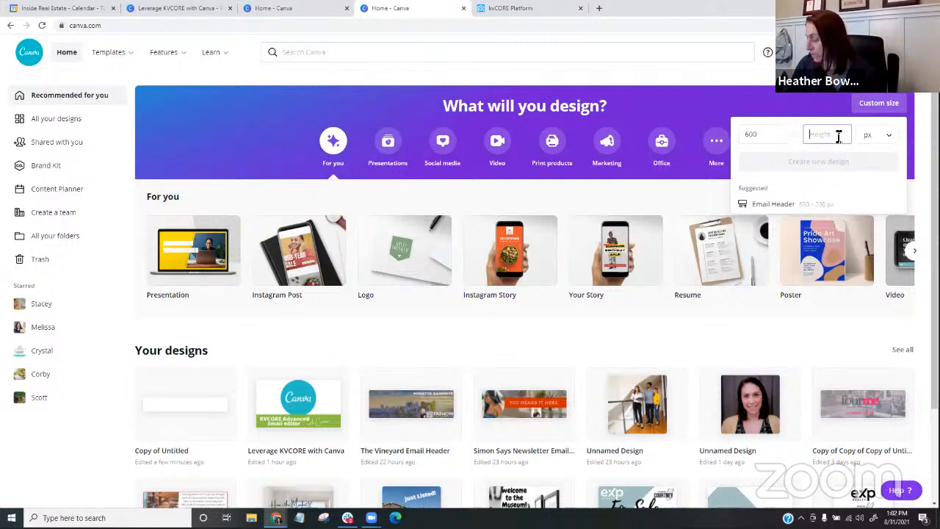
{"action": "type", "text": "150"}
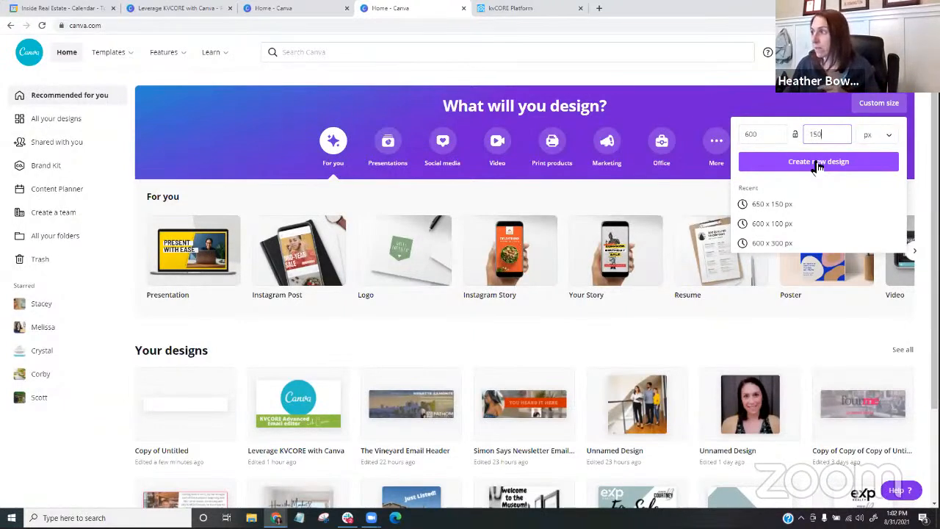
{"action": "left_click", "coordinate": [817, 163]}
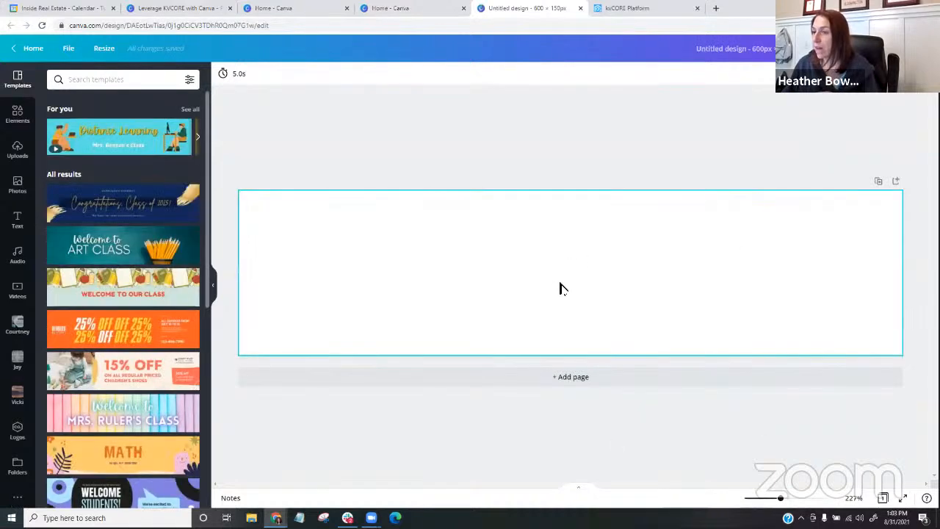
- Browse the suggested banner templates and check the template search for the blank design
{"action": "scroll", "coordinate": [139, 210], "scroll_direction": "down", "scroll_amount": 3}
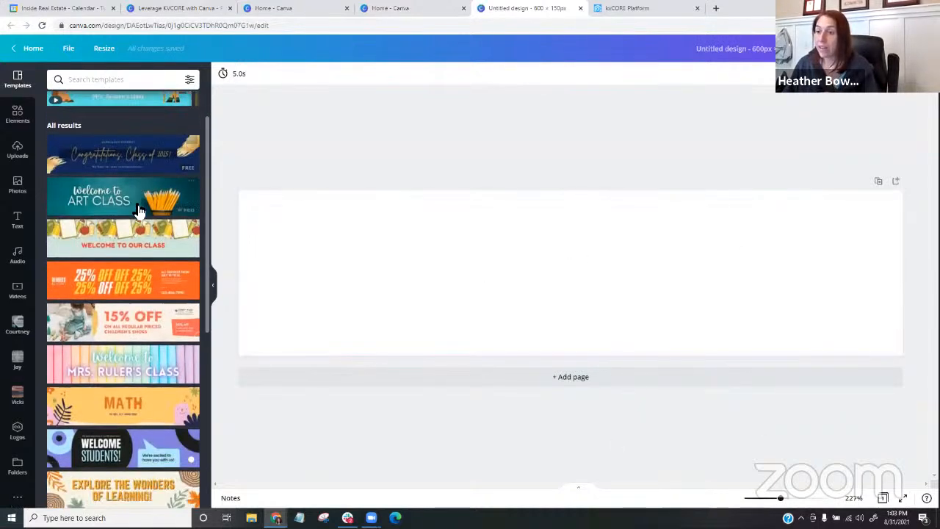
{"action": "scroll", "coordinate": [136, 210], "scroll_direction": "down", "scroll_amount": 5}
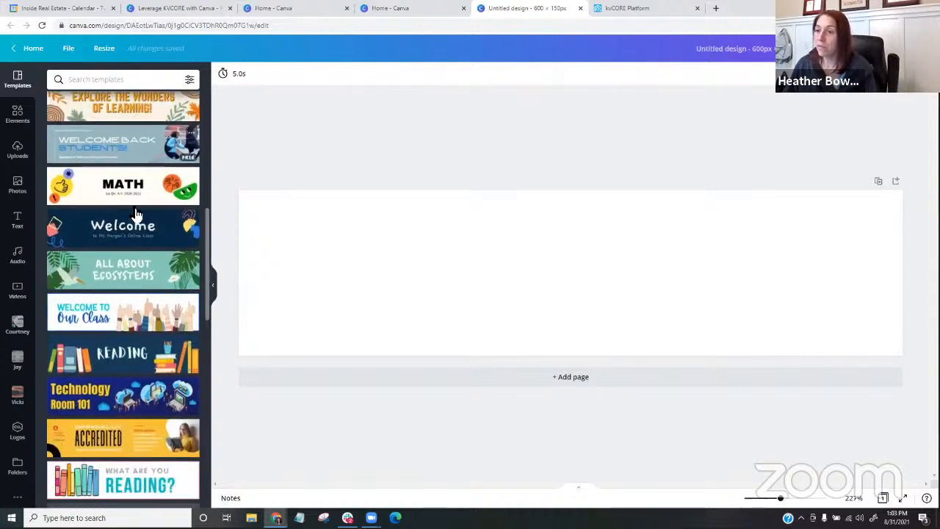
{"action": "scroll", "coordinate": [135, 212], "scroll_direction": "down", "scroll_amount": 5}
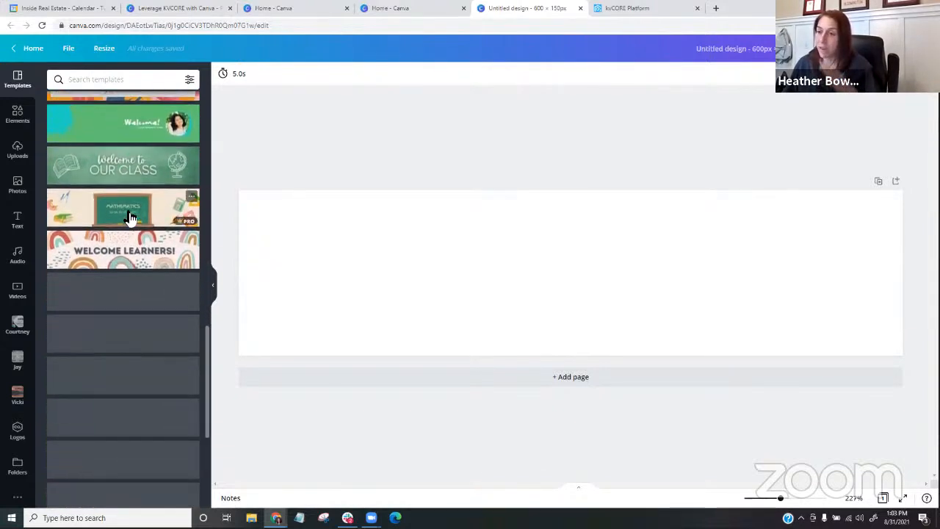
{"action": "scroll", "coordinate": [128, 211], "scroll_direction": "down", "scroll_amount": 4}
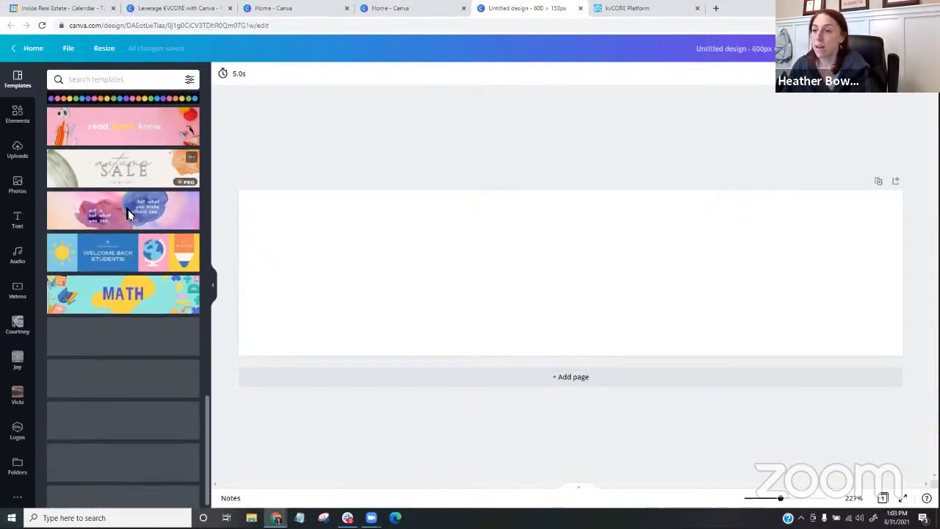
{"action": "scroll", "coordinate": [126, 210], "scroll_direction": "down", "scroll_amount": 5}
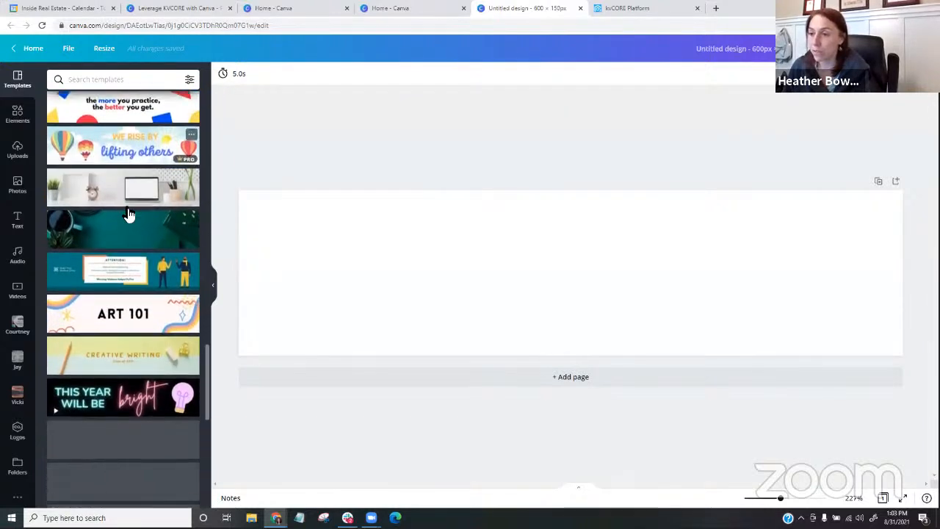
{"action": "scroll", "coordinate": [126, 211], "scroll_direction": "down", "scroll_amount": 5}
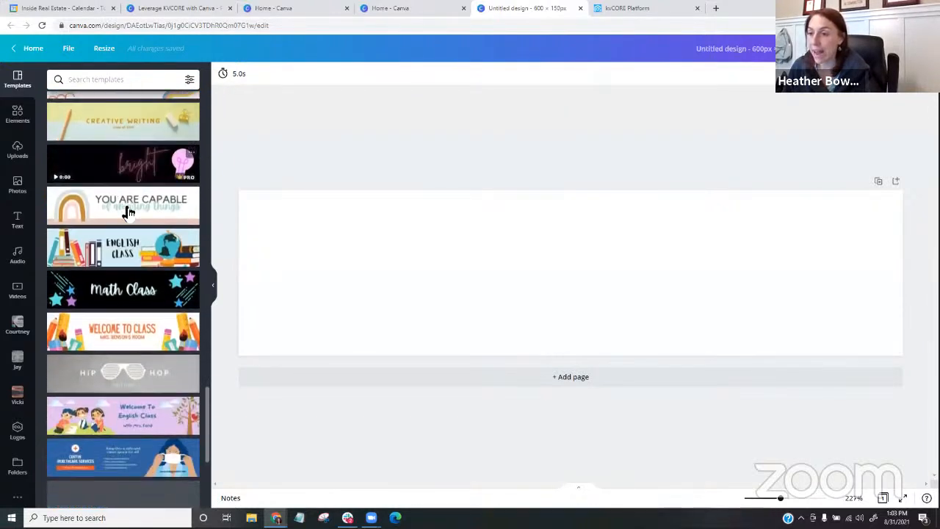
{"action": "scroll", "coordinate": [126, 211], "scroll_direction": "up", "scroll_amount": 15}
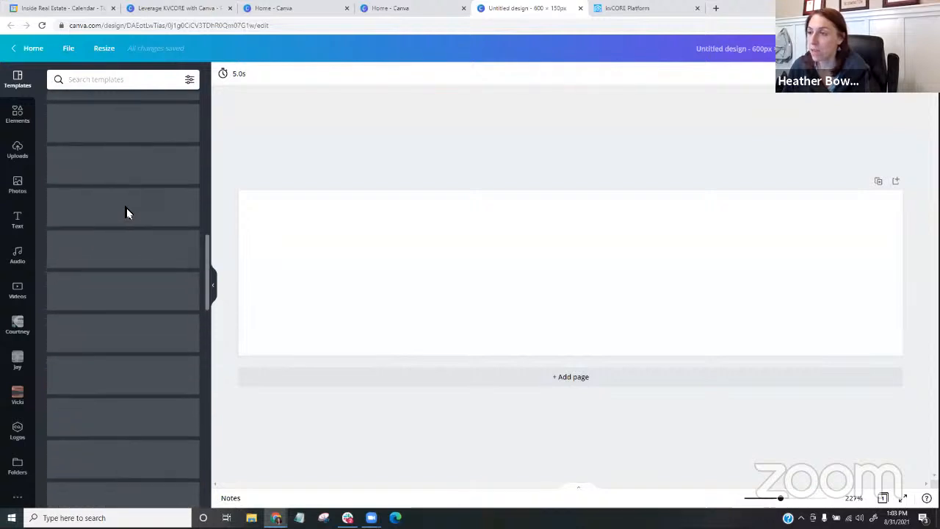
{"action": "scroll", "coordinate": [127, 209], "scroll_direction": "up", "scroll_amount": 3}
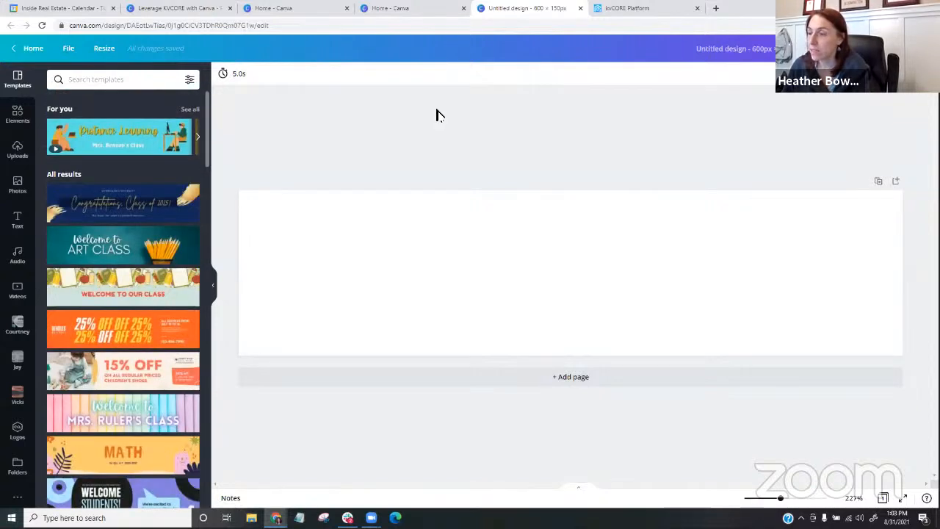
{"action": "left_click", "coordinate": [110, 81]}
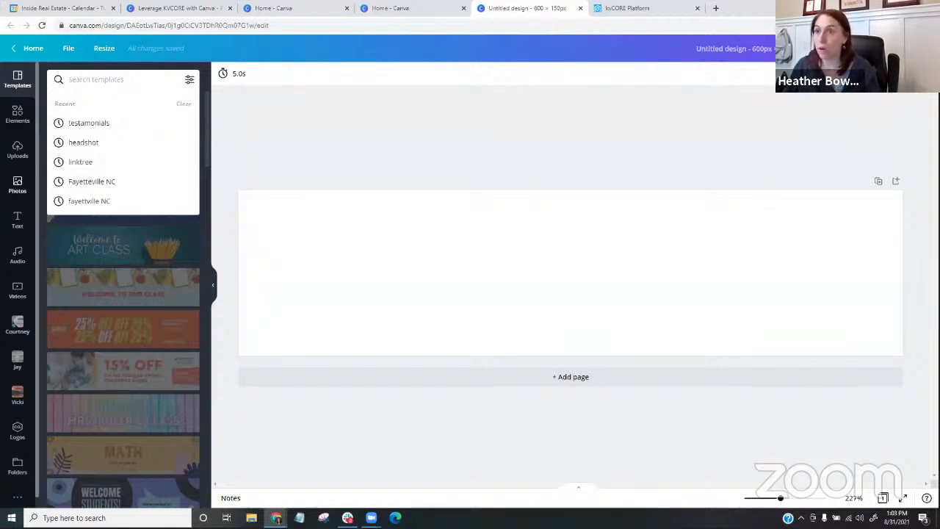
- Search the stock photos for "florida" and fill the banner background with the waterfront city sunset photo
{"action": "left_click", "coordinate": [18, 185]}
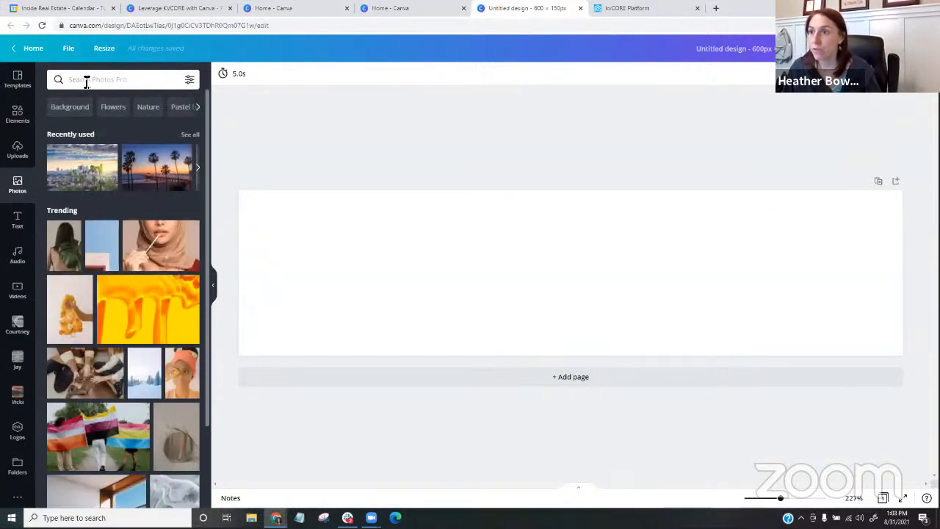
{"action": "left_click", "coordinate": [88, 81]}
{"action": "type", "text": "florida"}
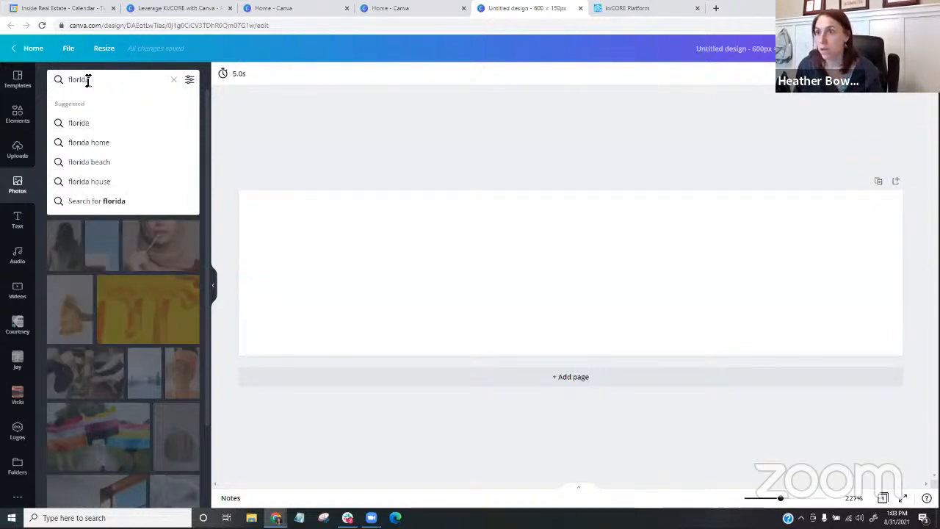
{"action": "key", "text": "Return"}
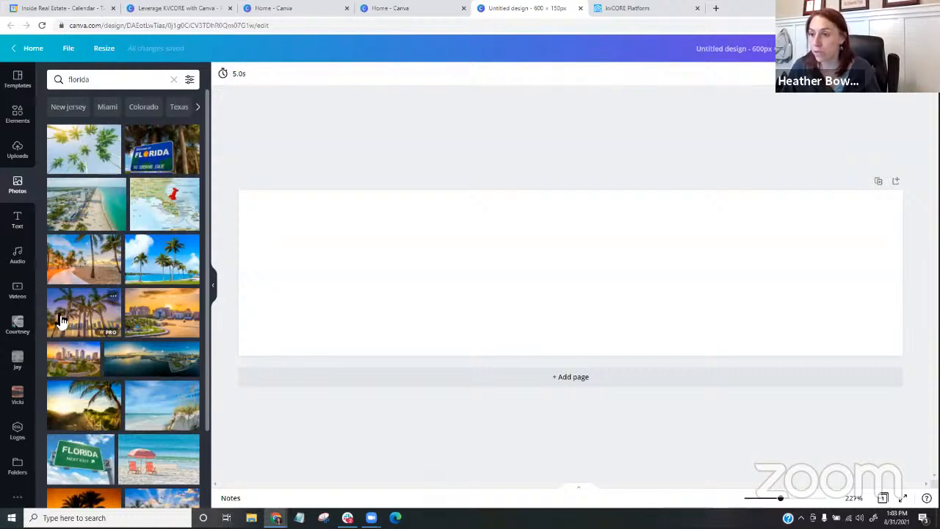
{"action": "left_click_drag", "start_coordinate": [153, 330], "coordinate": [347, 278]}
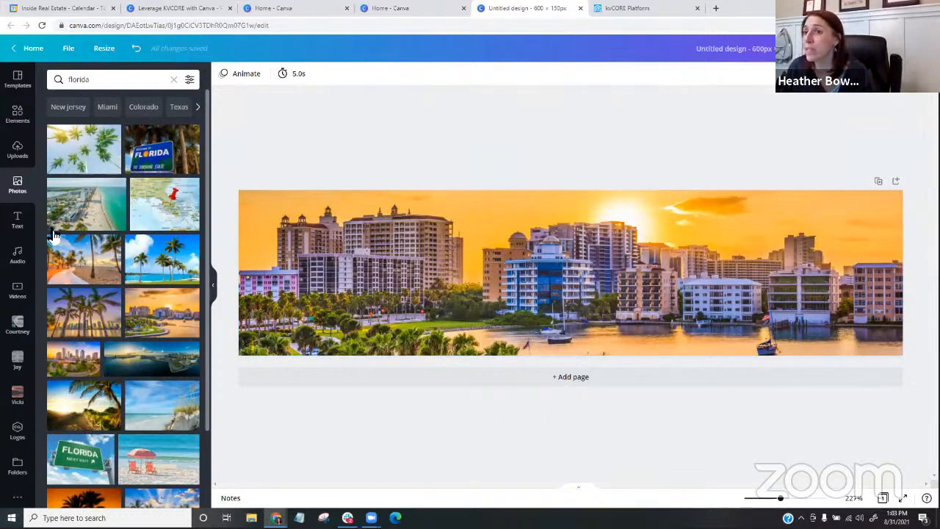
{"action": "left_click", "coordinate": [16, 155]}
{"action": "left_click", "coordinate": [89, 108]}
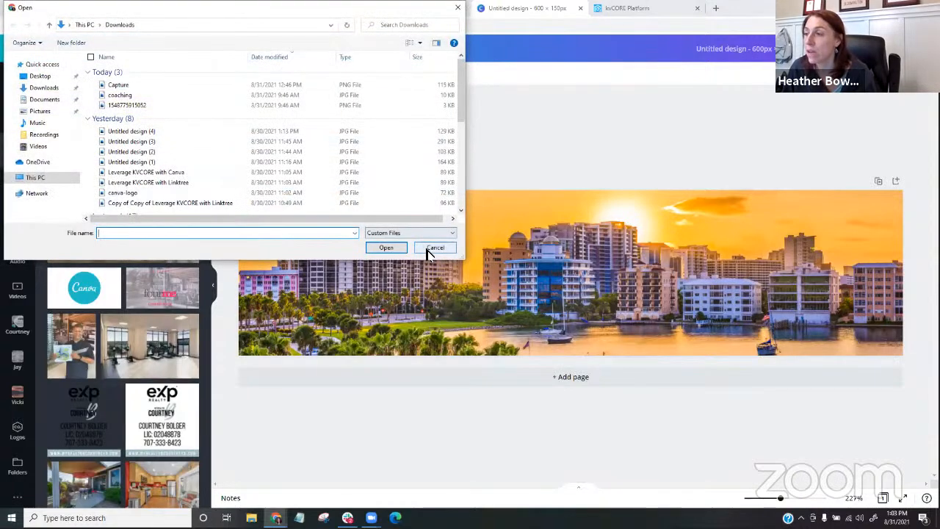
{"action": "left_click", "coordinate": [415, 248]}
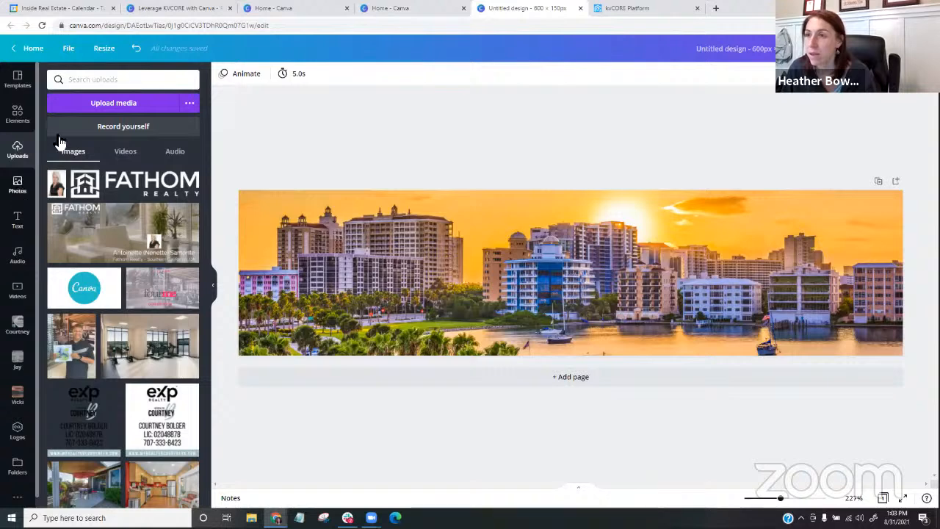
- Search the stock photos for "headshot" and add the picture of the smiling man in a blue shirt to the banner
{"action": "left_click", "coordinate": [105, 80]}
{"action": "key", "text": "BackSpace"}
{"action": "key", "text": "BackSpace"}
{"action": "key", "text": "BackSpace"}
{"action": "key", "text": "BackSpace"}
{"action": "key", "text": "BackSpace"}
{"action": "key", "text": "BackSpace"}
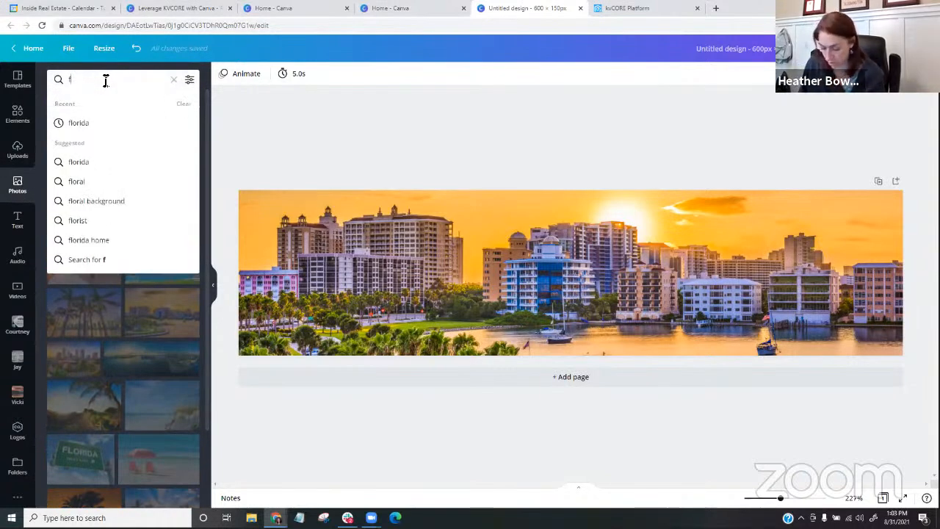
{"action": "key", "text": "BackSpace"}
{"action": "type", "text": "headshot"}
{"action": "key", "text": "Return"}
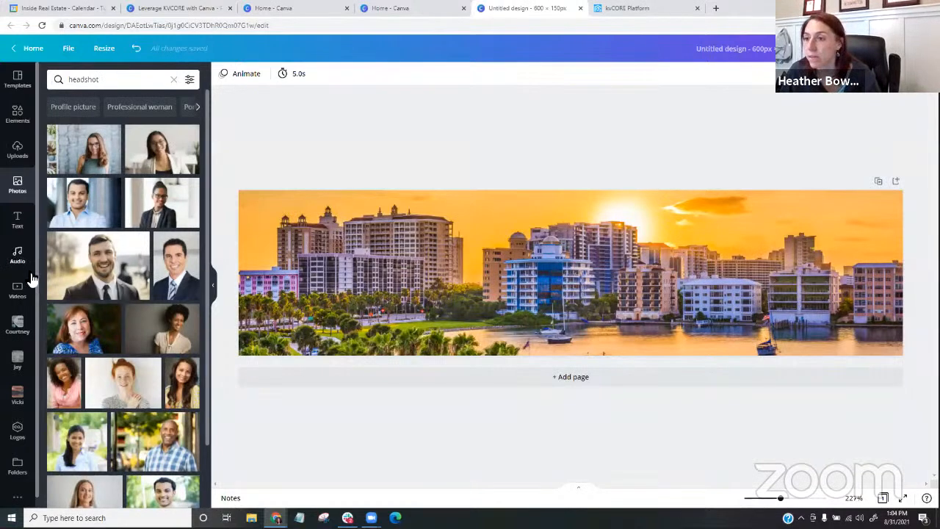
{"action": "scroll", "coordinate": [117, 275], "scroll_direction": "down", "scroll_amount": 5}
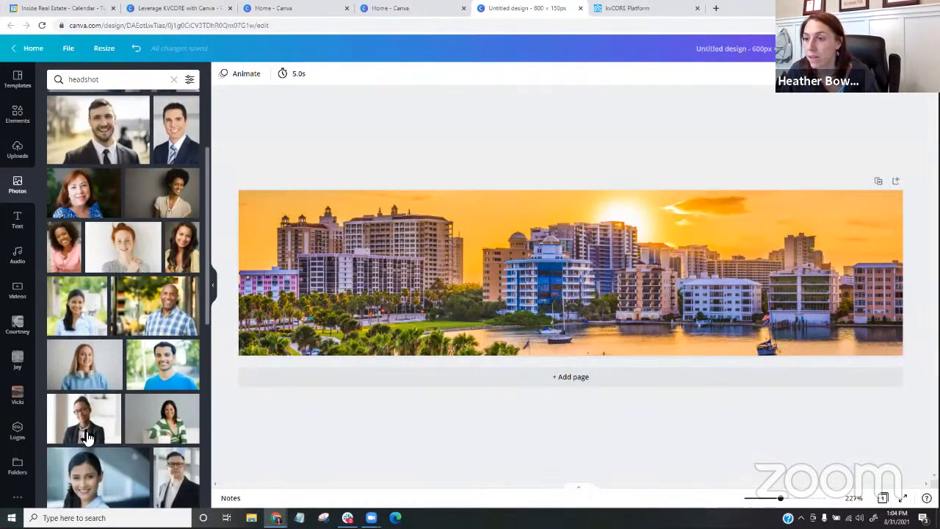
{"action": "left_click", "coordinate": [155, 384]}
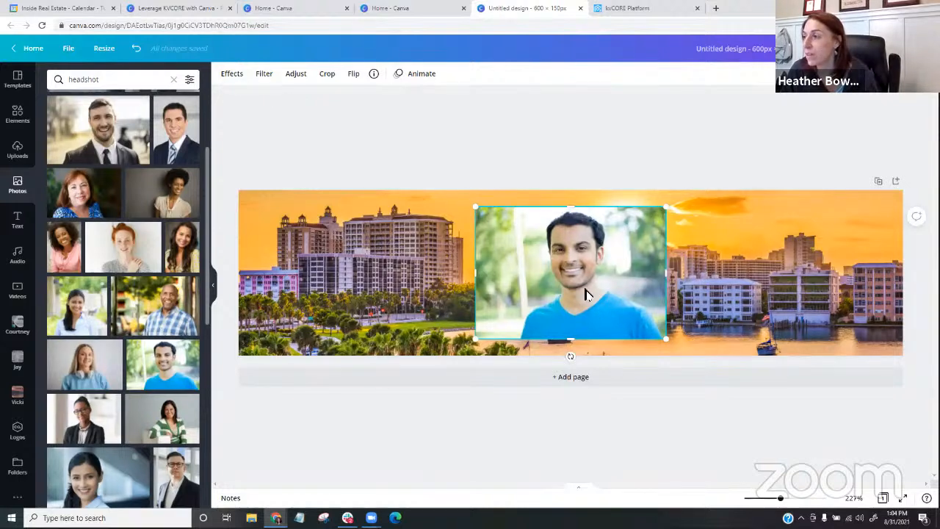
- Remove the headshot's background and place the cutout in the lower-left corner of the banner
{"action": "left_click", "coordinate": [232, 76]}
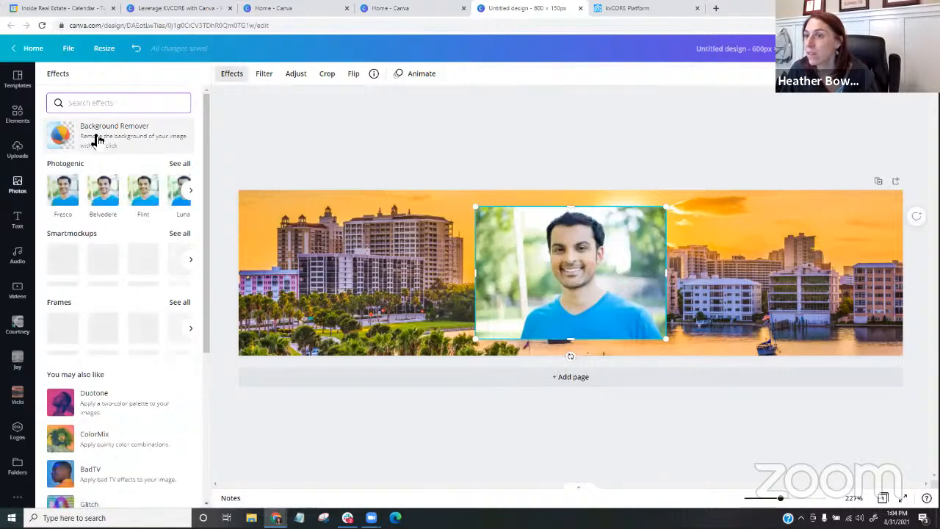
{"action": "left_click", "coordinate": [98, 139]}
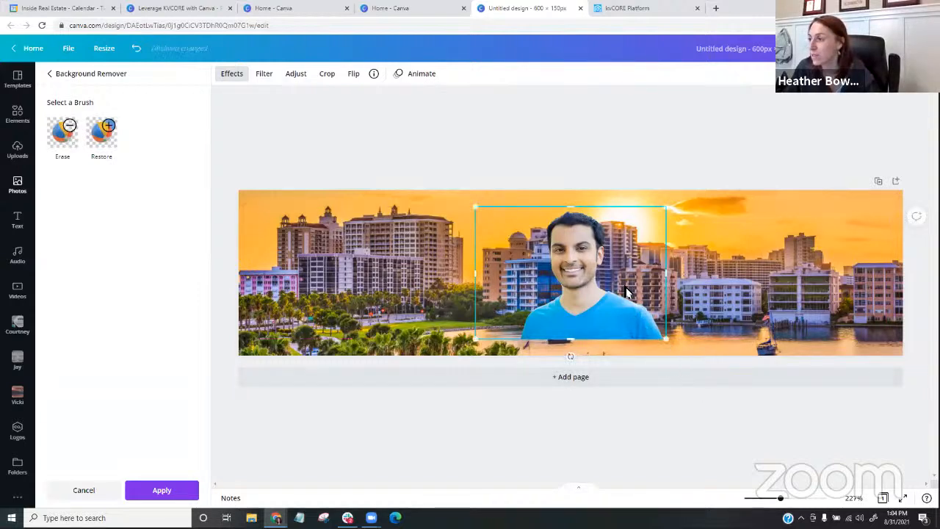
{"action": "left_click_drag", "start_coordinate": [577, 288], "coordinate": [366, 304]}
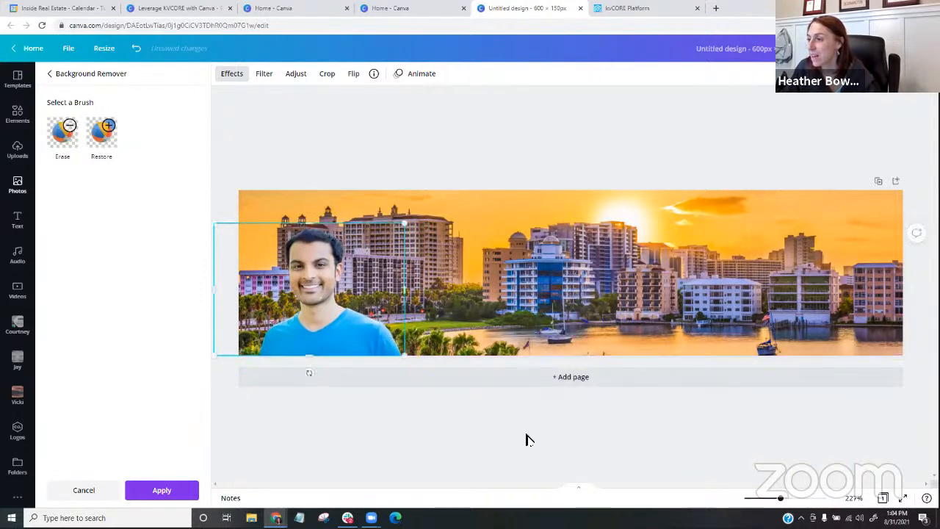
{"action": "left_click", "coordinate": [18, 184]}
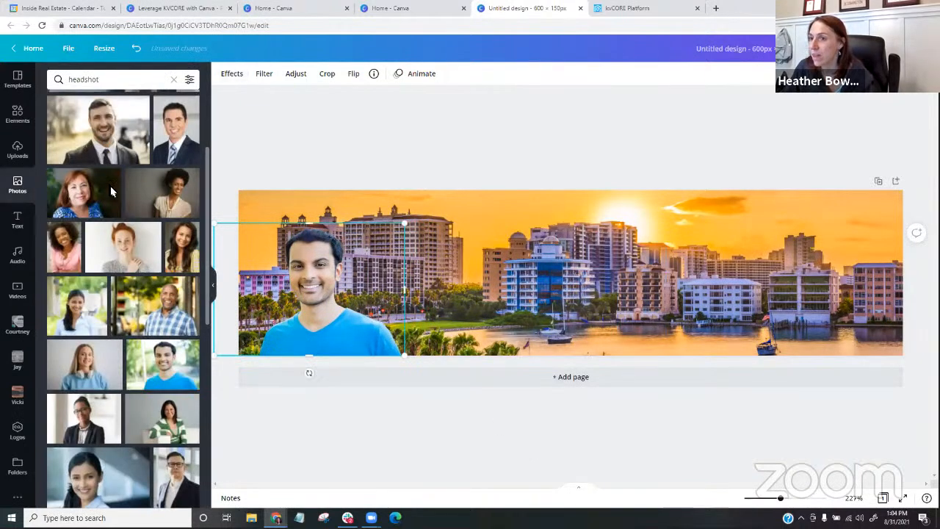
- Add a heading to the banner and replace its placeholder text with the agent's name
{"action": "left_click", "coordinate": [18, 221]}
{"action": "left_click", "coordinate": [89, 125]}
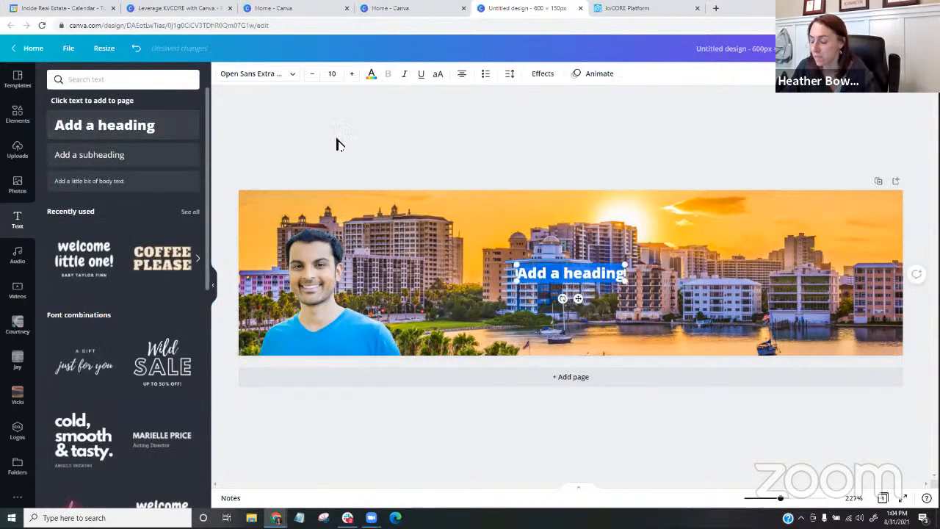
{"action": "type", "text": "Joe"}
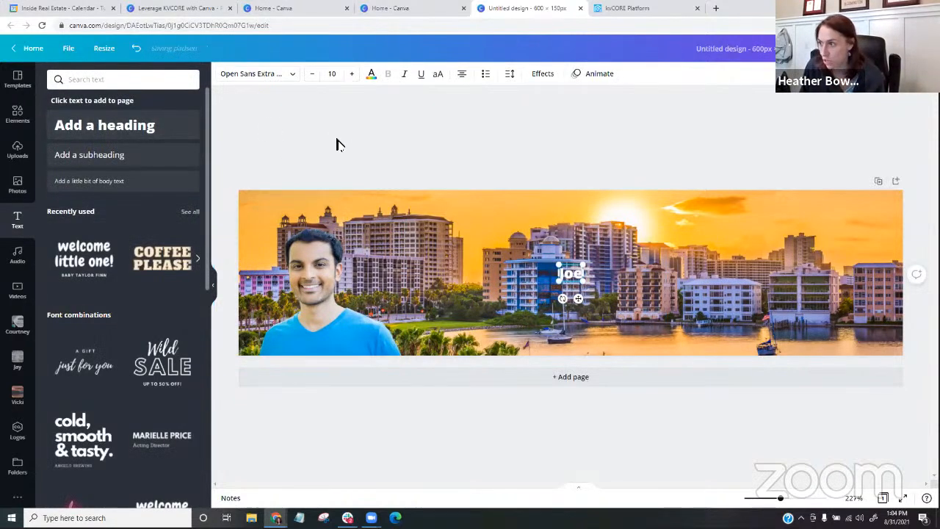
{"action": "key", "text": "BackSpace"}
{"action": "key", "text": "BackSpace"}
{"action": "key", "text": "BackSpace"}
{"action": "type", "text": "Joe Realto"}
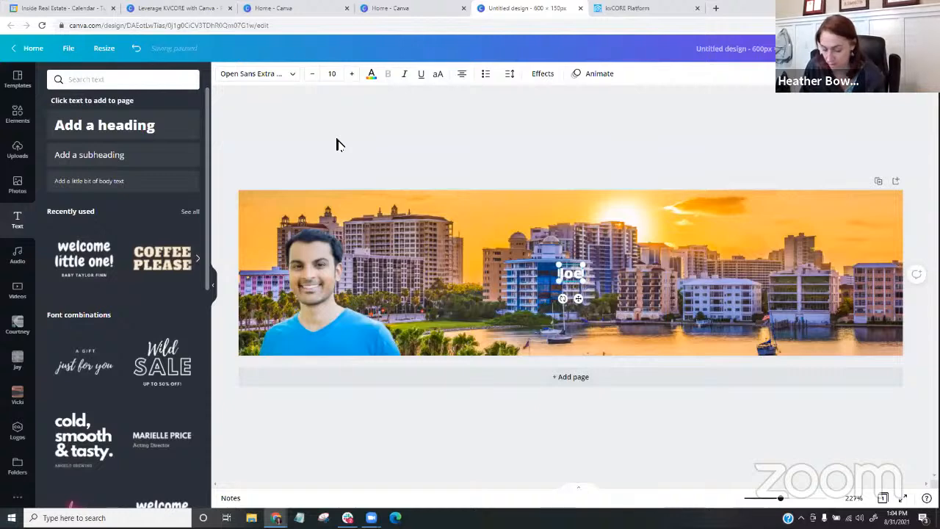
{"action": "type", "text": "r"}
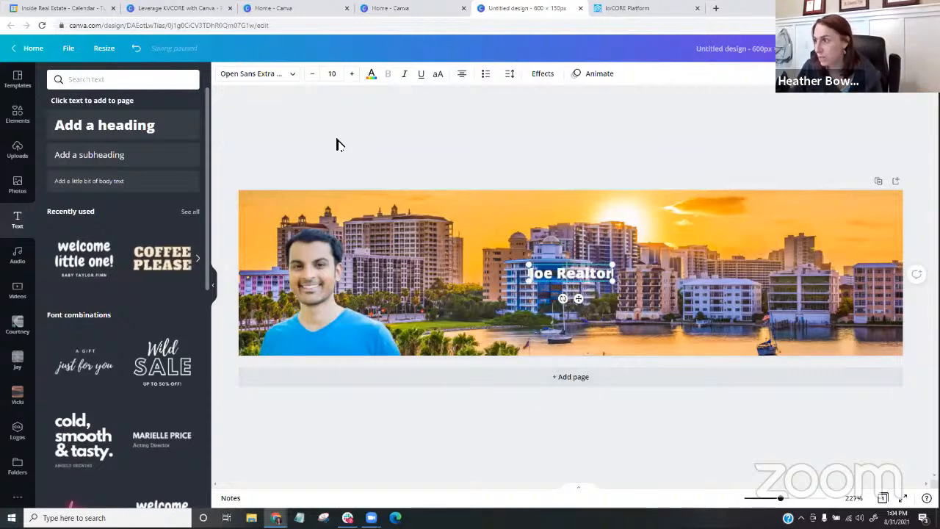
- Enlarge the agent name heading to font size 23.5 and move it to the banner's upper-right area
{"action": "left_click_drag", "start_coordinate": [613, 266], "coordinate": [726, 242]}
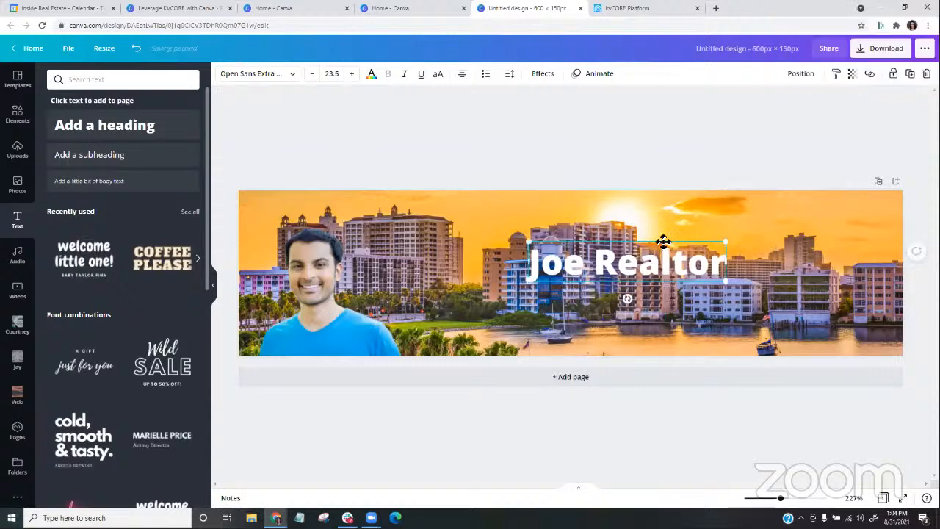
{"action": "left_click_drag", "start_coordinate": [664, 242], "coordinate": [806, 201]}
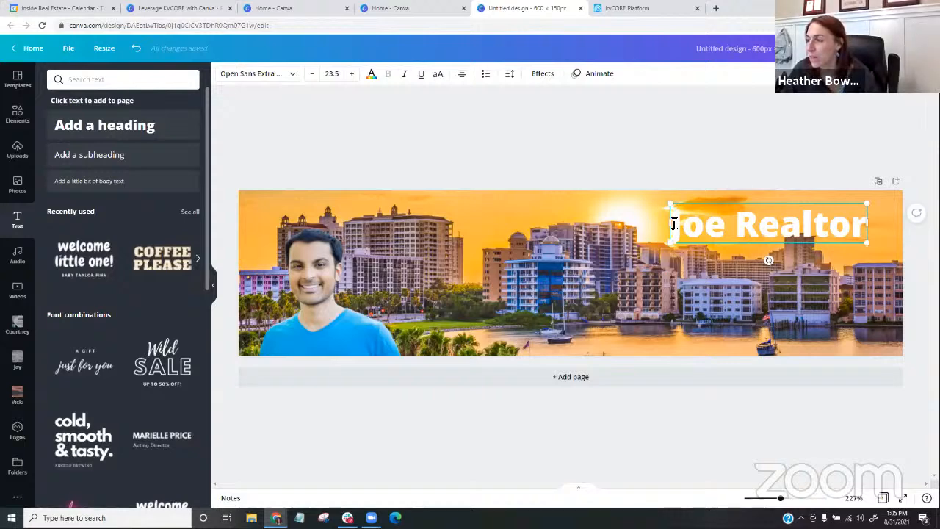
- Change the agent name's font to Amsterdam Three, scale it to size 23.9 and shift it closer to the banner's right edge
{"action": "left_click_drag", "start_coordinate": [674, 224], "coordinate": [866, 230]}
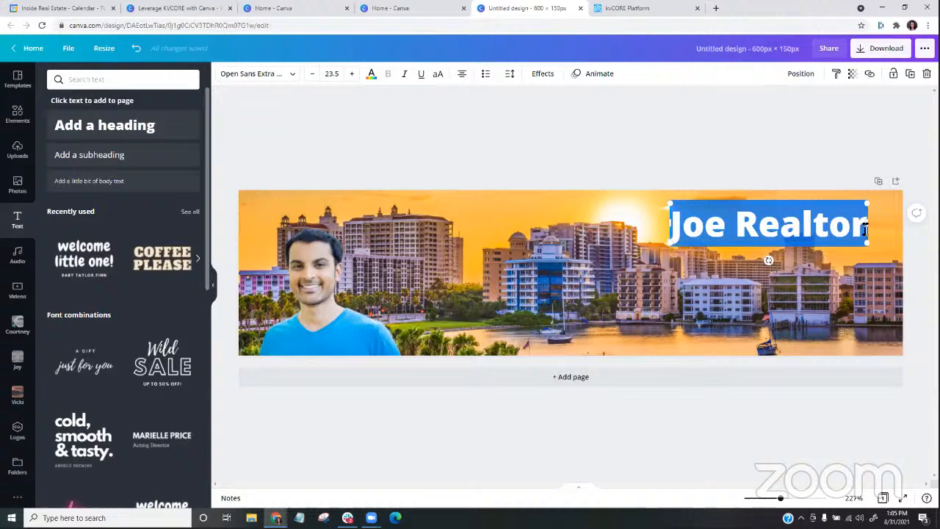
{"action": "left_click", "coordinate": [248, 79]}
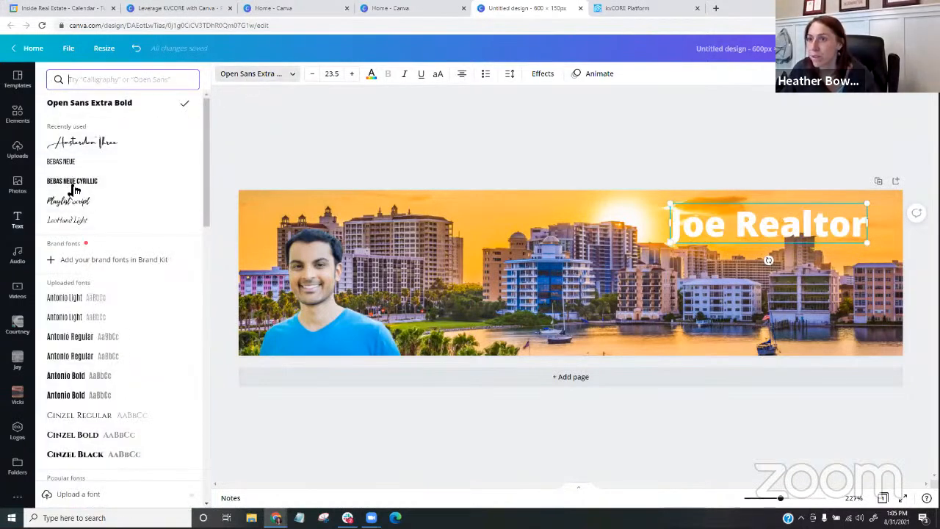
{"action": "left_click", "coordinate": [84, 146]}
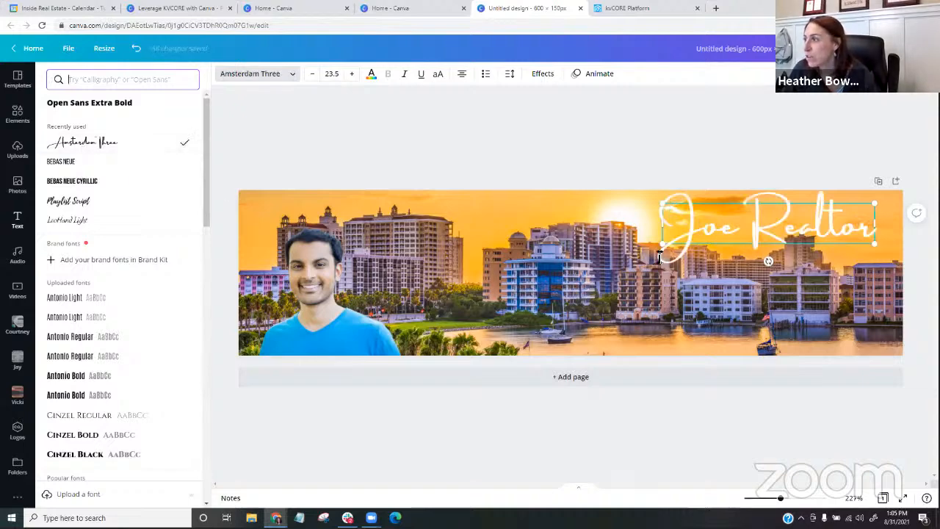
{"action": "left_click_drag", "start_coordinate": [874, 243], "coordinate": [880, 244]}
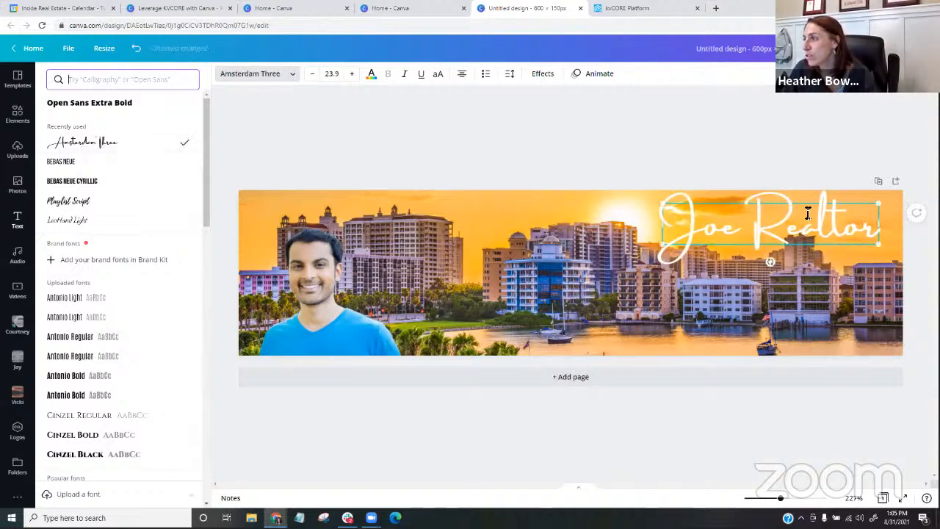
{"action": "left_click_drag", "start_coordinate": [805, 204], "coordinate": [819, 208]}
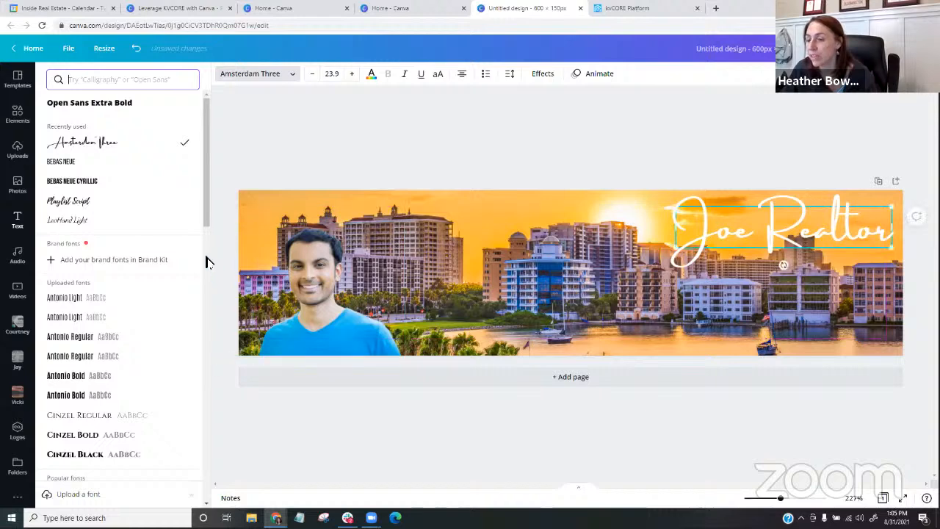
- Browse the popular and English fonts available for the agent name
{"action": "scroll", "coordinate": [93, 272], "scroll_direction": "down", "scroll_amount": 1}
{"action": "scroll", "coordinate": [91, 271], "scroll_direction": "down", "scroll_amount": 4}
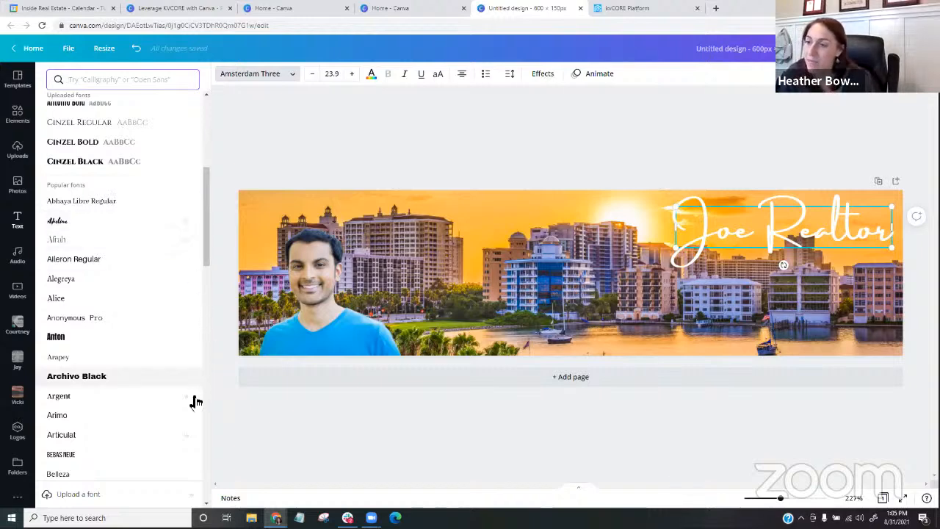
{"action": "scroll", "coordinate": [143, 264], "scroll_direction": "down", "scroll_amount": 2}
{"action": "scroll", "coordinate": [151, 293], "scroll_direction": "down", "scroll_amount": 3}
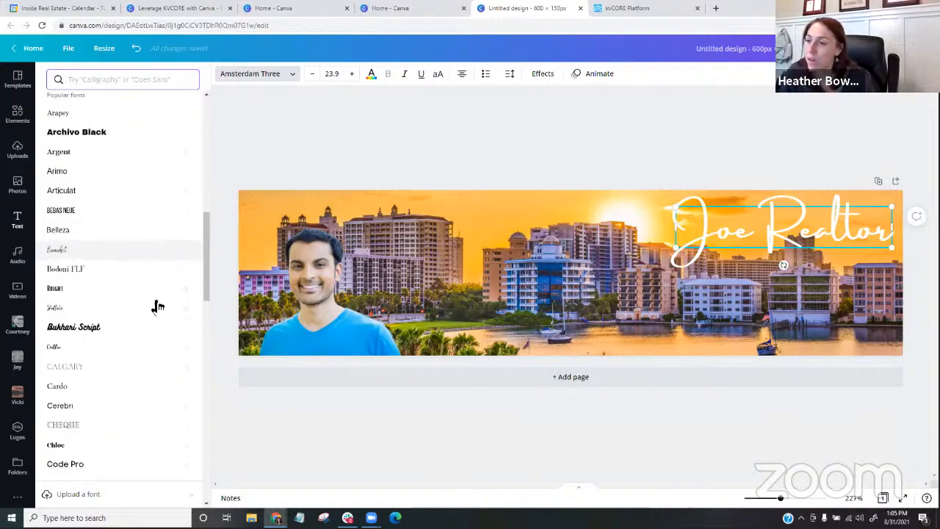
{"action": "scroll", "coordinate": [118, 330], "scroll_direction": "down", "scroll_amount": 3}
{"action": "scroll", "coordinate": [117, 330], "scroll_direction": "down", "scroll_amount": 15}
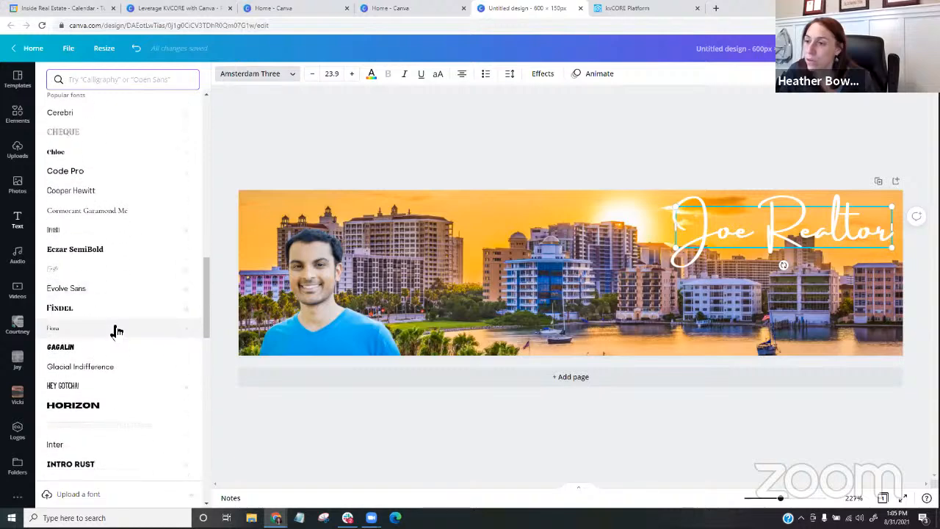
{"action": "scroll", "coordinate": [114, 325], "scroll_direction": "down", "scroll_amount": 15}
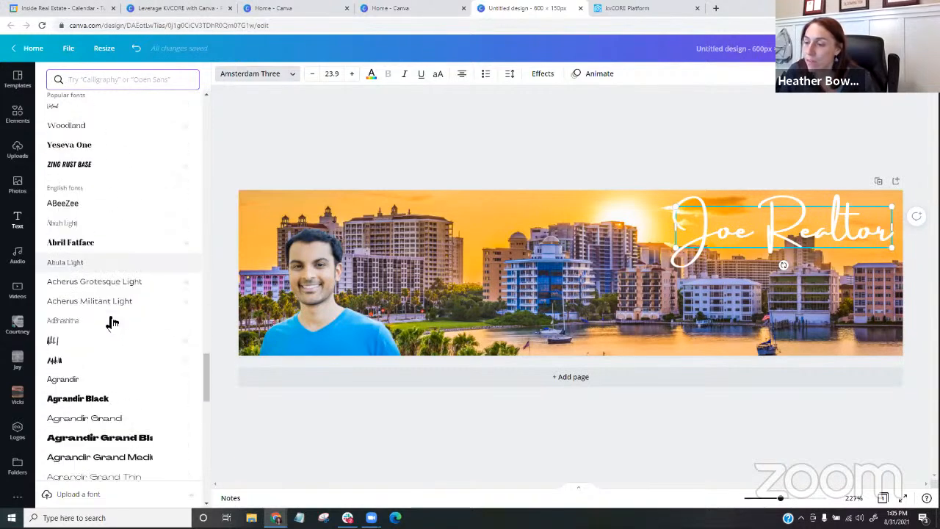
{"action": "scroll", "coordinate": [110, 321], "scroll_direction": "down", "scroll_amount": 15}
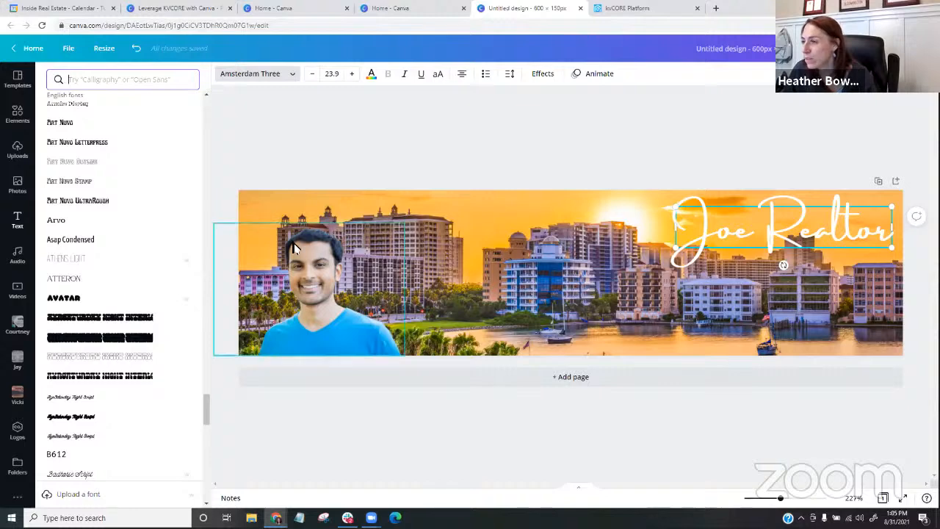
{"action": "left_click", "coordinate": [507, 235]}
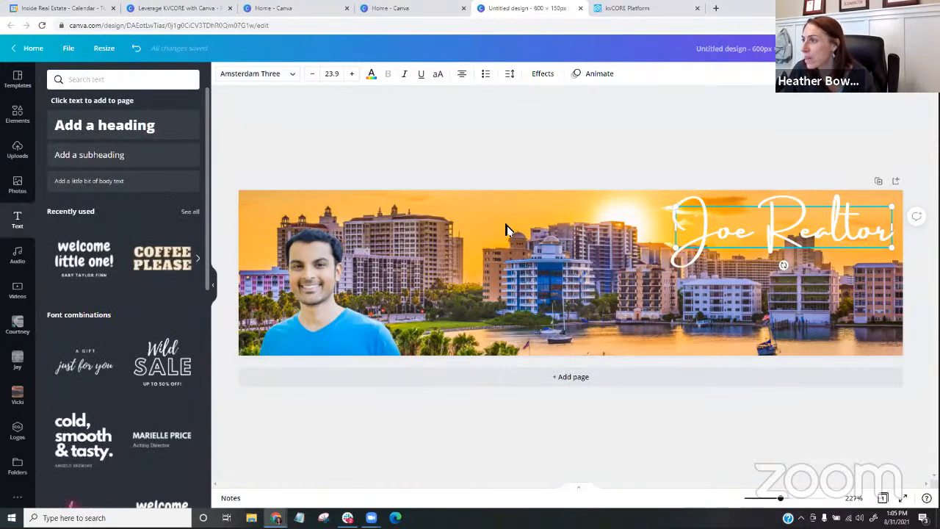
- Fade the background city photo by lowering its transparency value slightly below 100
{"action": "left_click", "coordinate": [507, 225]}
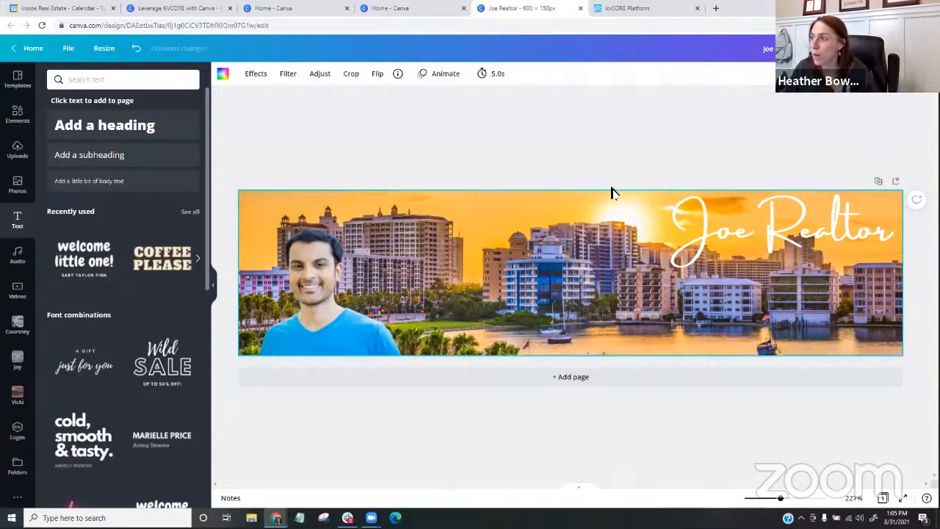
{"action": "left_click", "coordinate": [884, 73]}
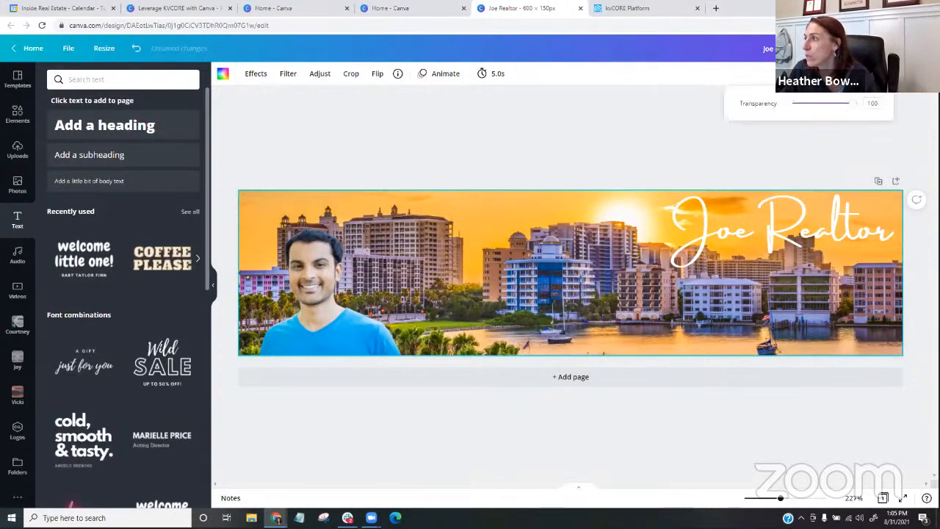
{"action": "left_click_drag", "start_coordinate": [850, 105], "coordinate": [836, 107]}
{"action": "left_click", "coordinate": [589, 129]}
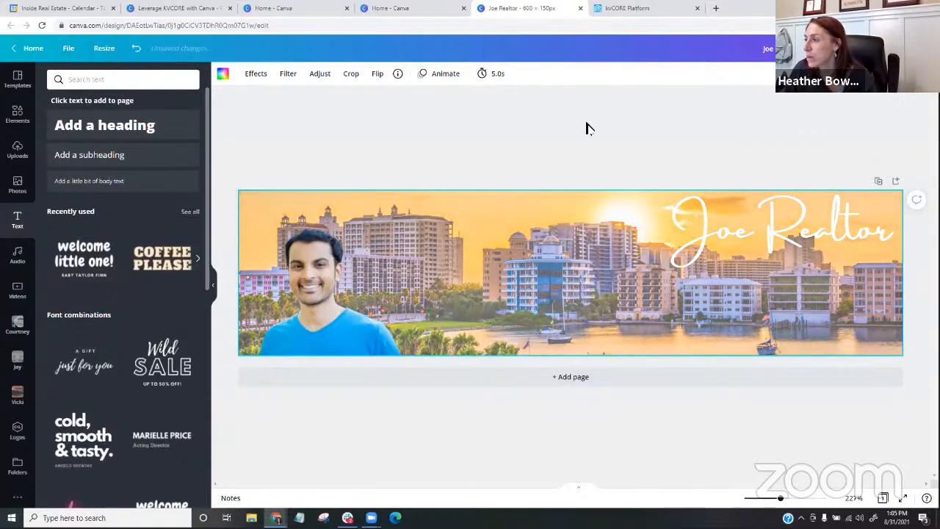
- Recolor the agent name with the dark brown #503f38 taken from the background photo's colors
{"action": "left_click", "coordinate": [740, 246]}
{"action": "left_click", "coordinate": [372, 74]}
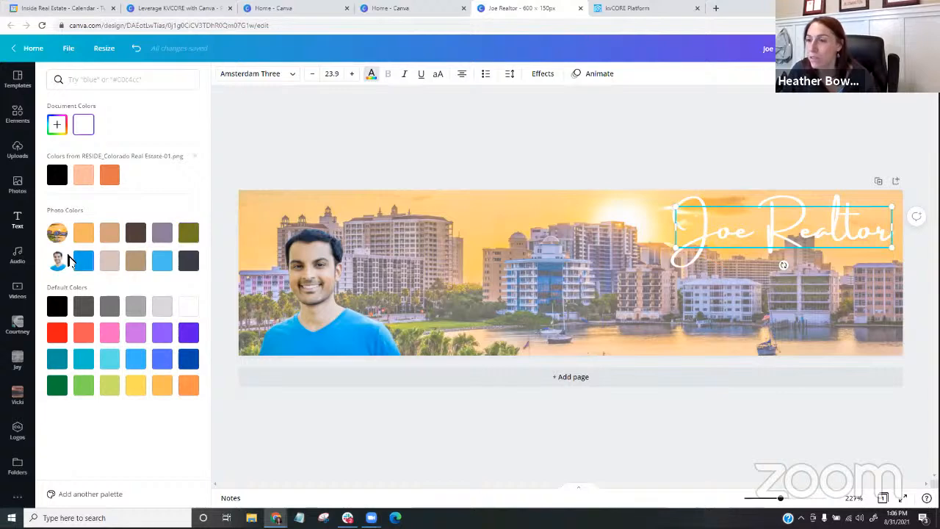
{"action": "left_click", "coordinate": [137, 240]}
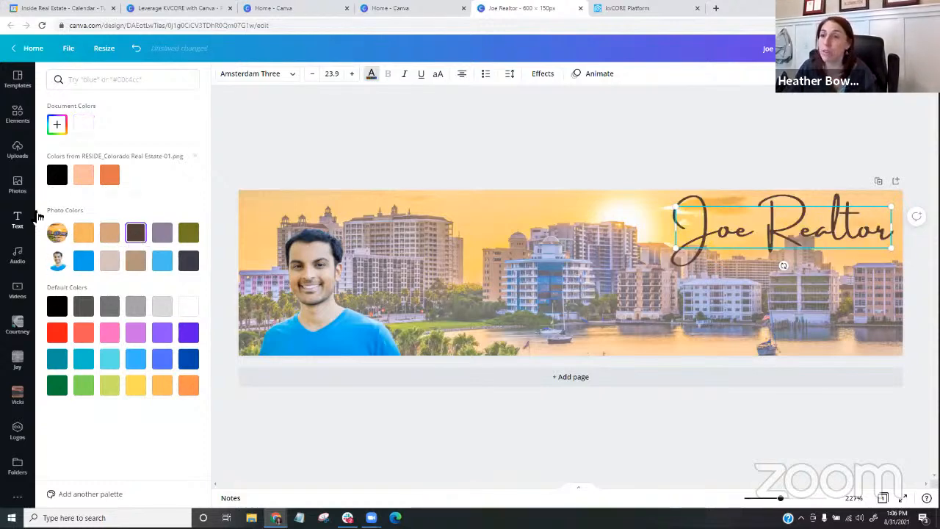
- Find the orange and black RESIDE logo among the uploaded images and add it to the banner
{"action": "left_click", "coordinate": [17, 150]}
{"action": "scroll", "coordinate": [106, 202], "scroll_direction": "down", "scroll_amount": 5}
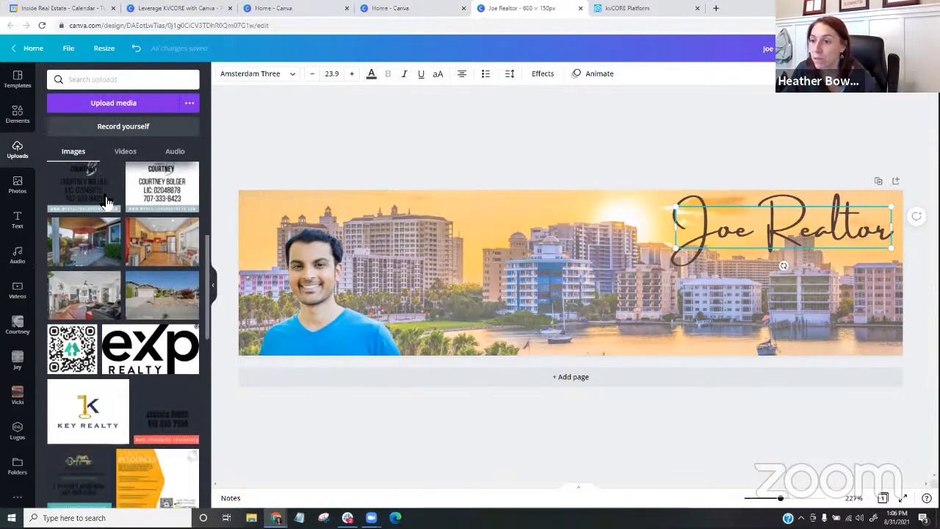
{"action": "scroll", "coordinate": [106, 202], "scroll_direction": "down", "scroll_amount": 10}
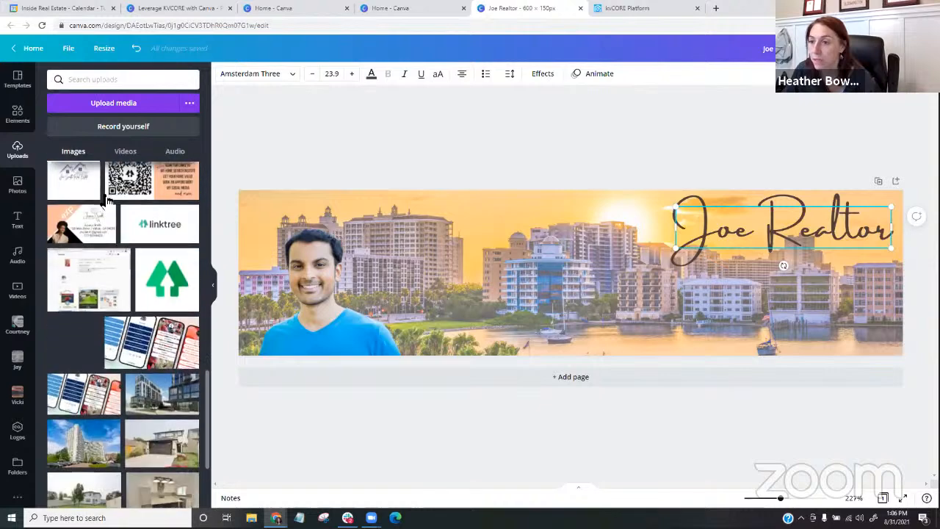
{"action": "scroll", "coordinate": [106, 202], "scroll_direction": "down", "scroll_amount": 10}
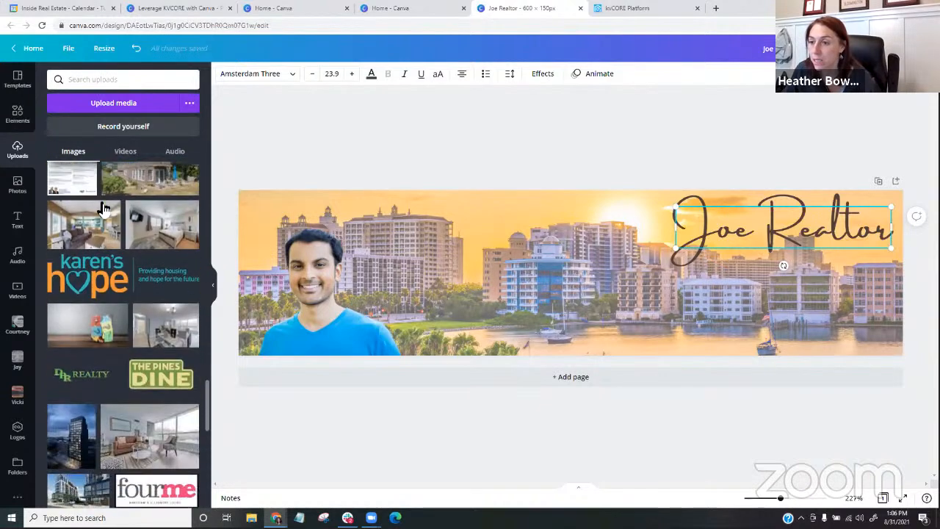
{"action": "scroll", "coordinate": [105, 208], "scroll_direction": "down", "scroll_amount": 5}
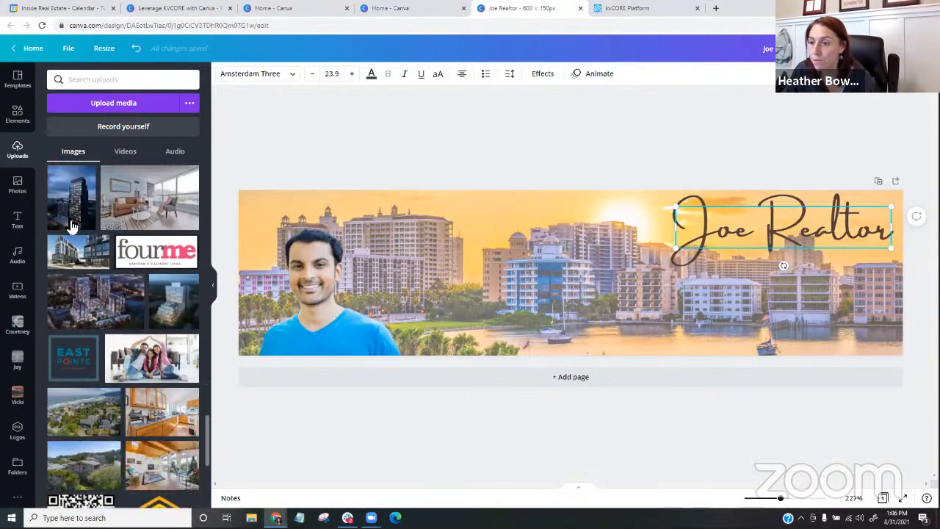
{"action": "scroll", "coordinate": [71, 226], "scroll_direction": "up", "scroll_amount": 4}
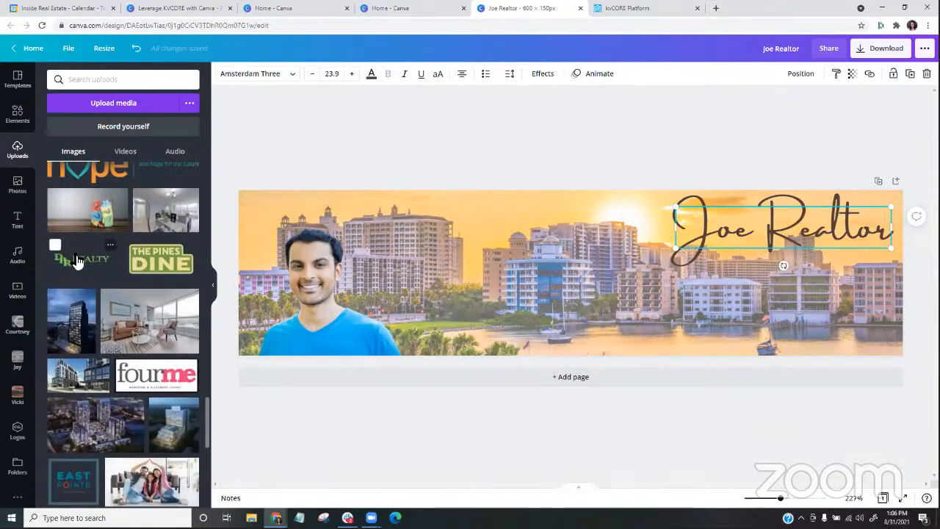
{"action": "scroll", "coordinate": [78, 261], "scroll_direction": "down", "scroll_amount": 2}
{"action": "scroll", "coordinate": [77, 261], "scroll_direction": "down", "scroll_amount": 8}
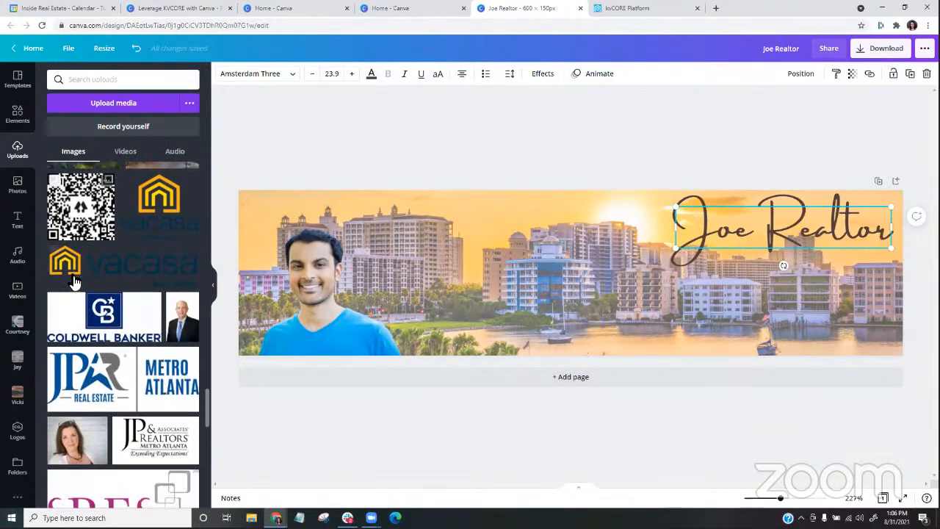
{"action": "scroll", "coordinate": [75, 280], "scroll_direction": "down", "scroll_amount": 5}
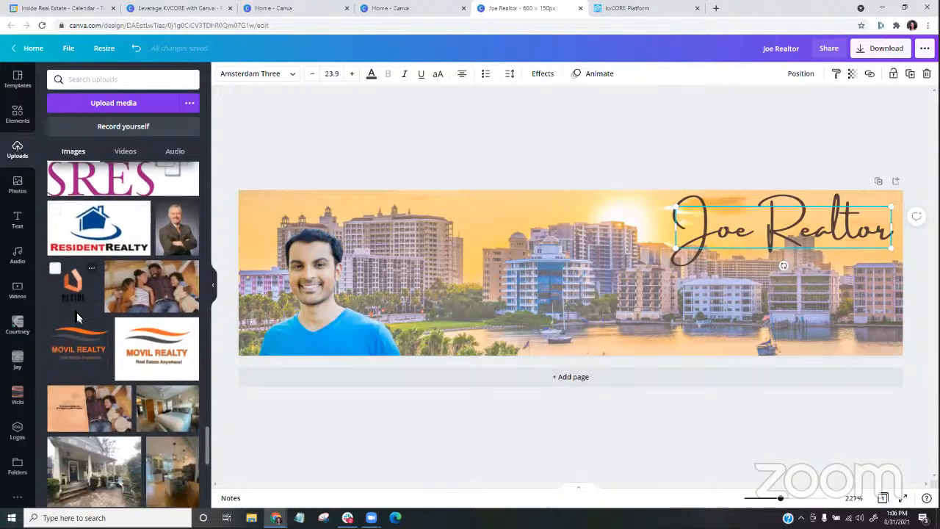
{"action": "left_click", "coordinate": [72, 292]}
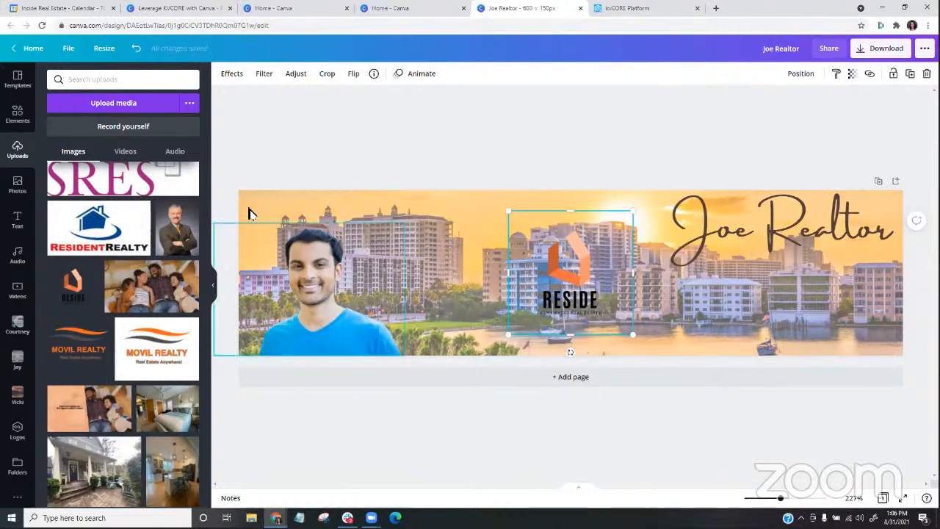
{"action": "left_click", "coordinate": [257, 154]}
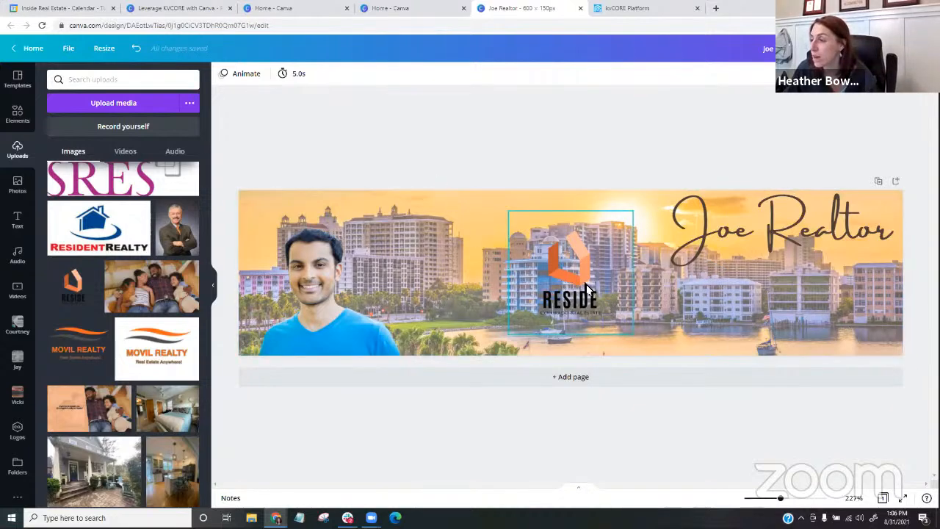
{"action": "left_click", "coordinate": [620, 327]}
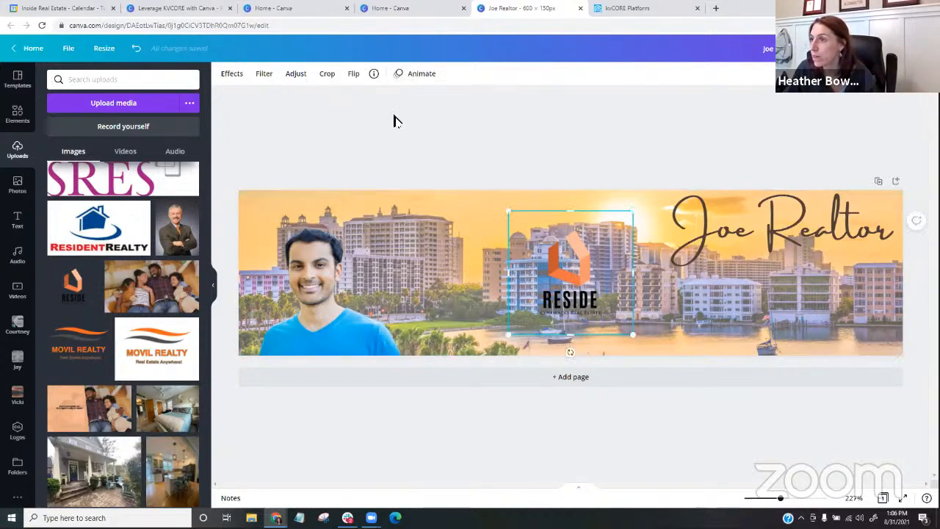
- Recolor the agent name with the black from the RESIDE logo's photo colors
{"action": "left_click", "coordinate": [709, 250]}
{"action": "left_click", "coordinate": [371, 77]}
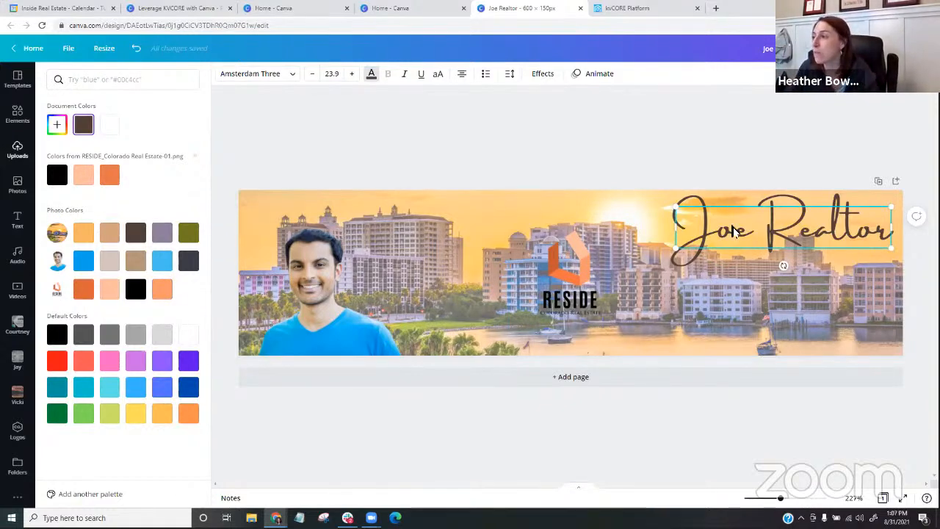
{"action": "left_click", "coordinate": [136, 289]}
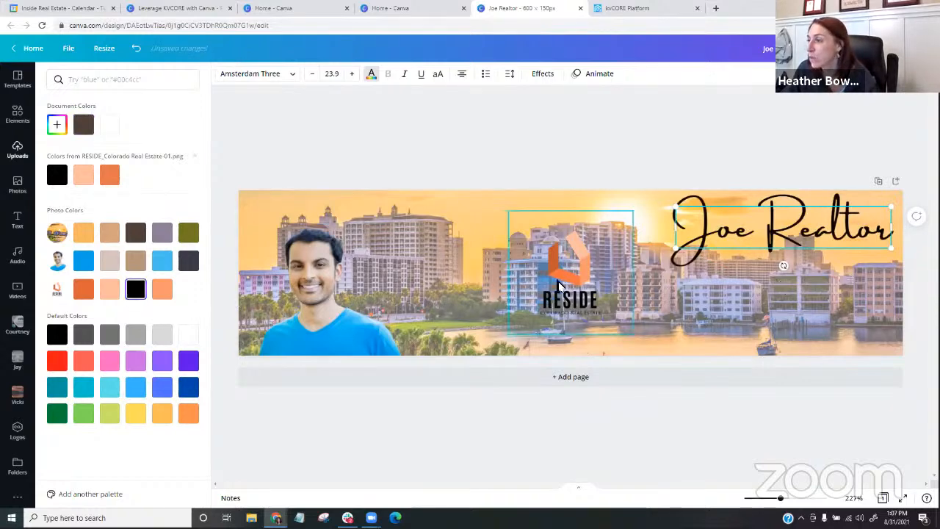
- Shrink the RESIDE logo and place it in the banner's lower-right corner below the agent name
{"action": "left_click_drag", "start_coordinate": [559, 287], "coordinate": [860, 319]}
{"action": "left_click", "coordinate": [446, 172]}
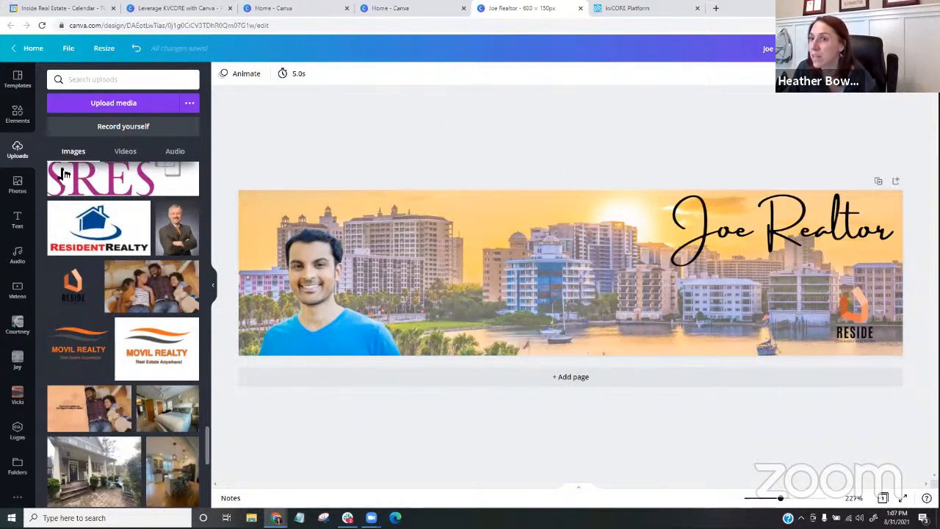
- Add a three-line subheading to the banner with the agent's phone number, e-mail address and website
{"action": "left_click", "coordinate": [18, 218]}
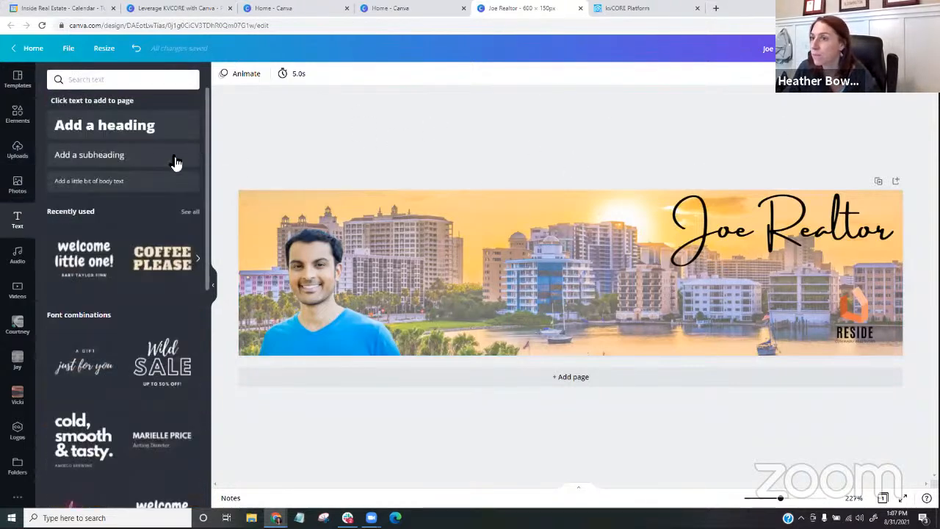
{"action": "left_click", "coordinate": [150, 156]}
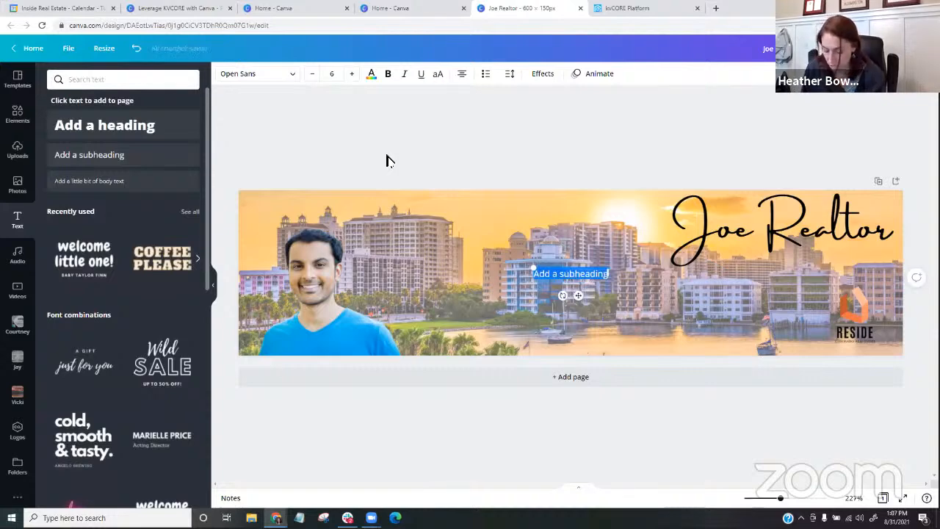
{"action": "type", "text": "555.555."}
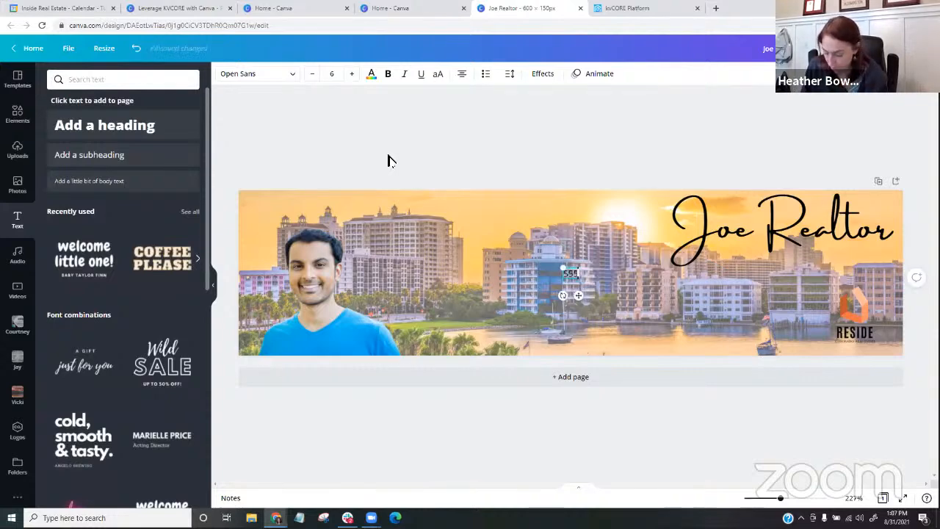
{"action": "type", "text": "5555"}
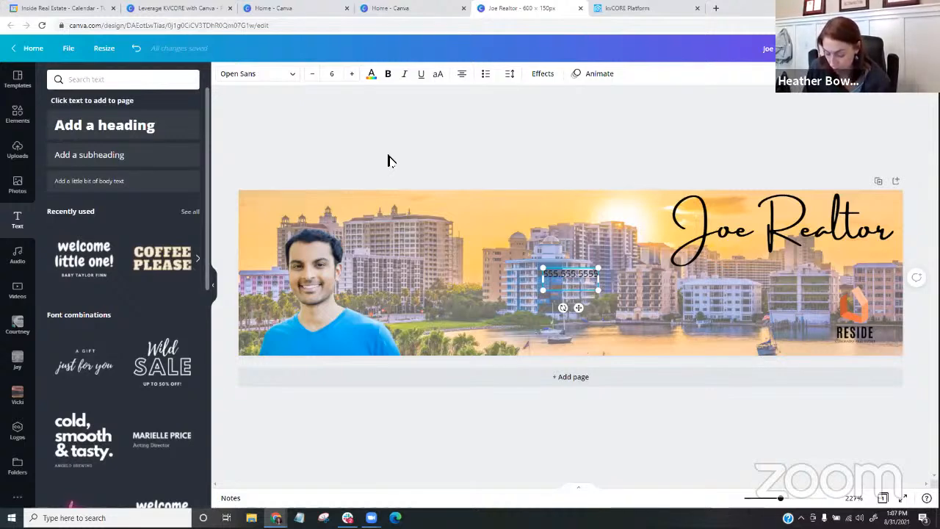
{"action": "type", "text": "jo"}
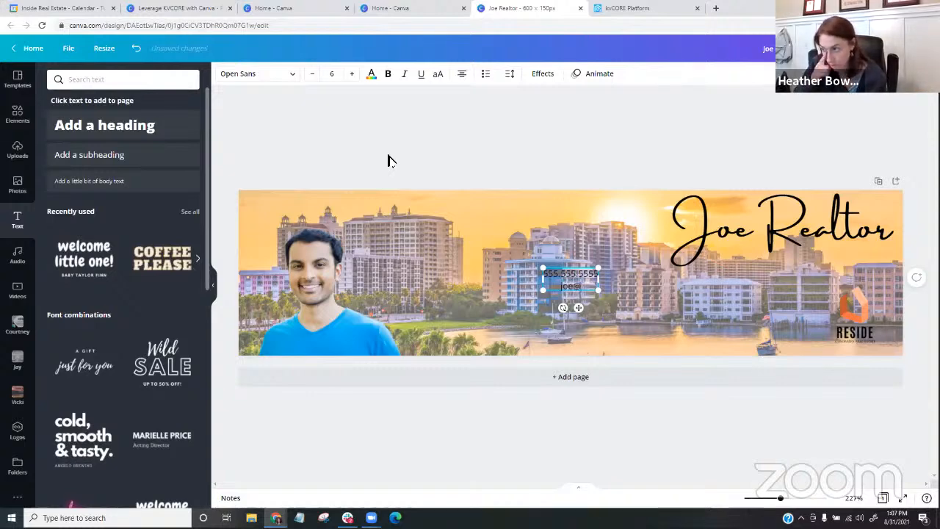
{"action": "type", "text": "e@te"}
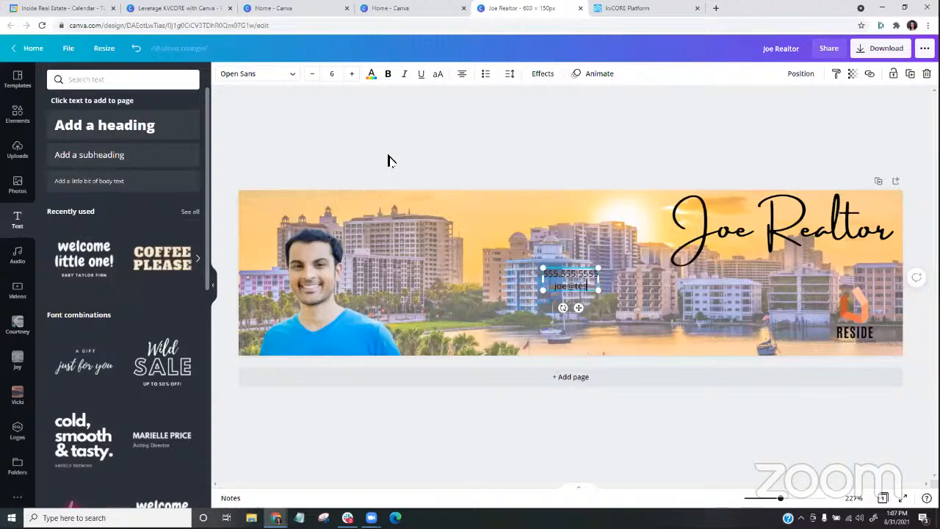
{"action": "type", "text": "st.com"}
{"action": "key", "text": "Return"}
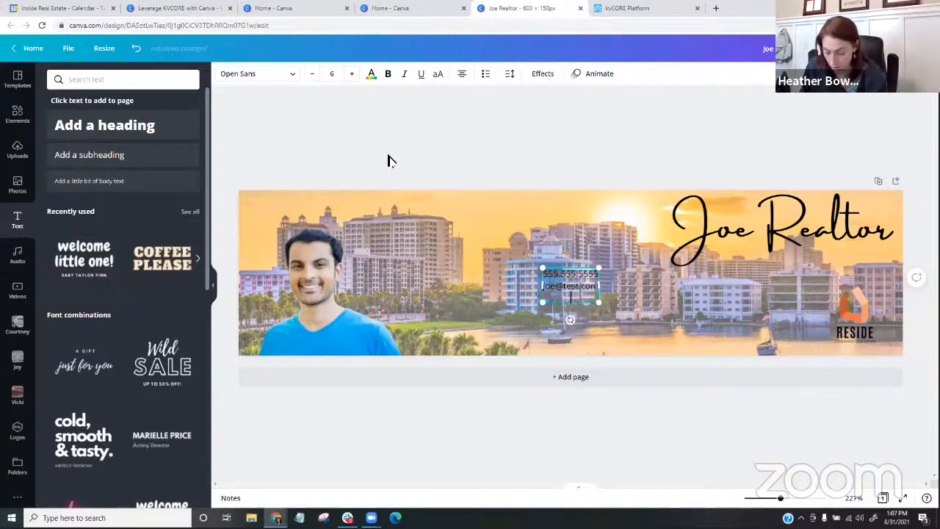
{"action": "type", "text": "www.jo"}
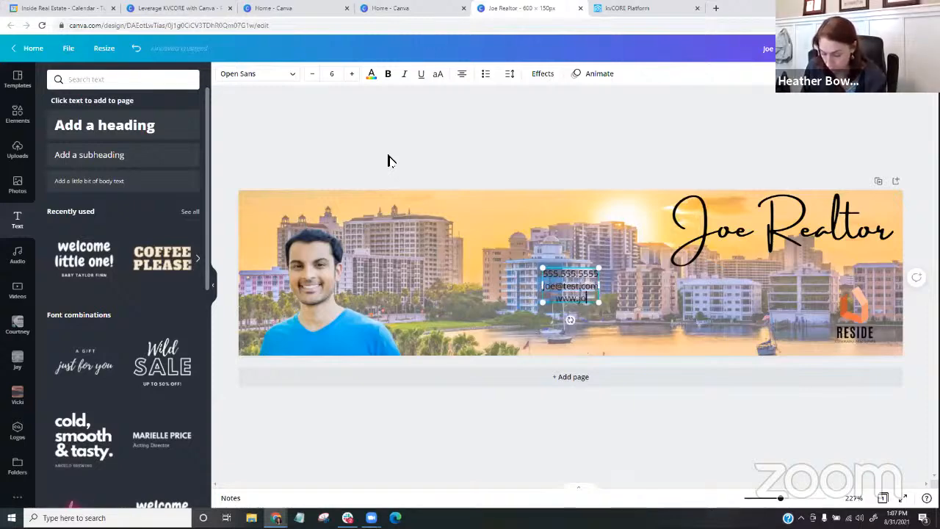
{"action": "type", "text": "erealtor.com"}
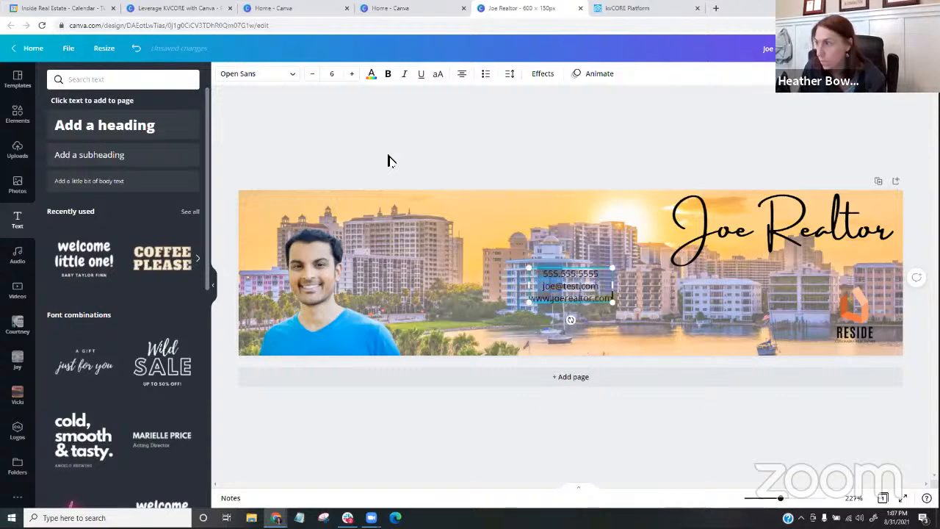
- Enlarge the contact details to about size 12.4 and place them below the agent name, beside the RESIDE logo
{"action": "left_click_drag", "start_coordinate": [528, 302], "coordinate": [440, 338]}
{"action": "left_click_drag", "start_coordinate": [529, 278], "coordinate": [754, 266]}
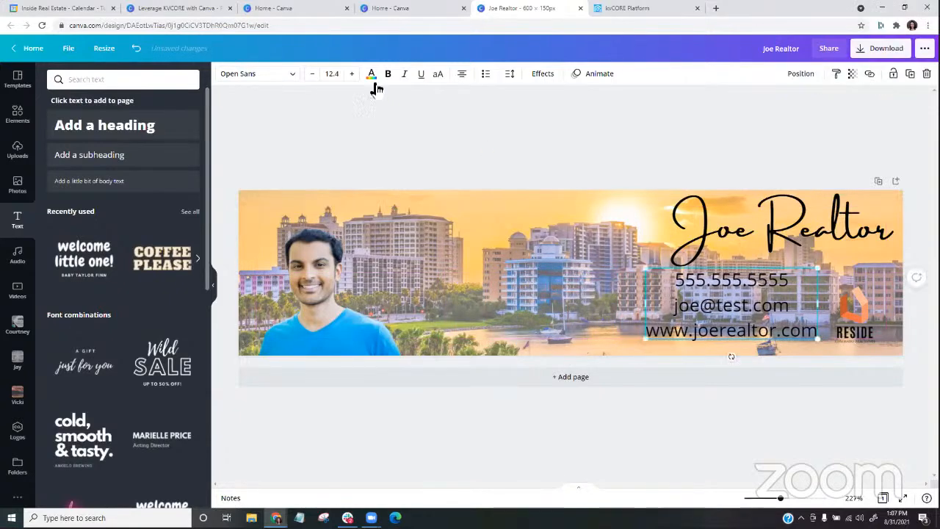
- Make the contact details bold and right-aligned, and nudge the text block up closer to the agent name
{"action": "left_click", "coordinate": [698, 287]}
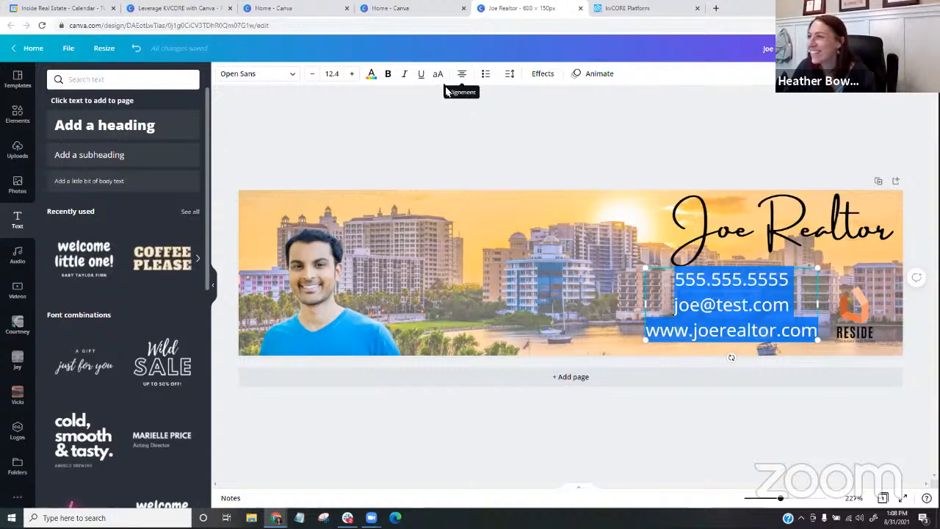
{"action": "left_click", "coordinate": [388, 75]}
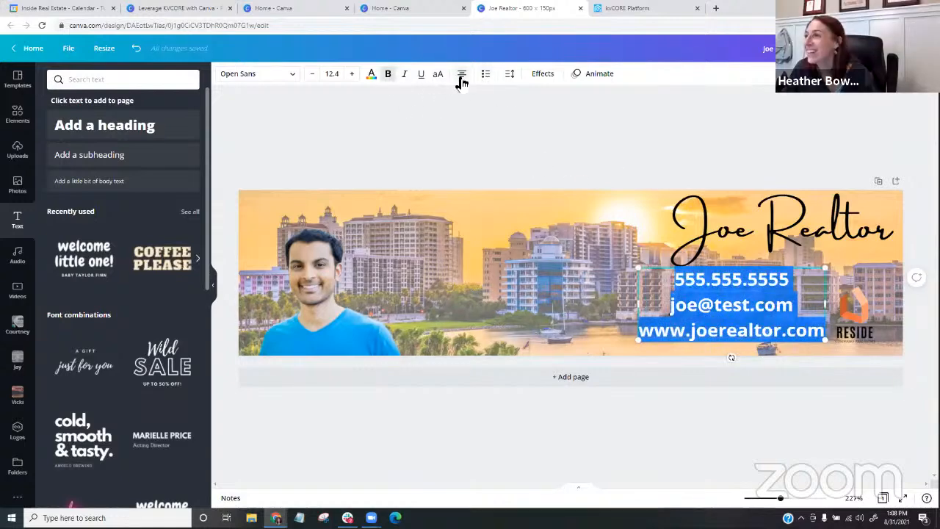
{"action": "left_click", "coordinate": [462, 76]}
{"action": "left_click", "coordinate": [462, 78]}
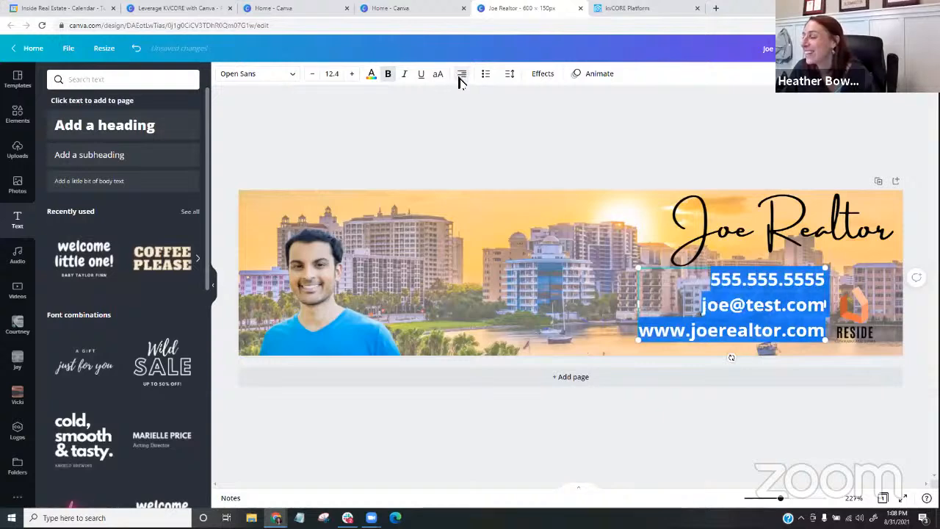
{"action": "left_click", "coordinate": [824, 332]}
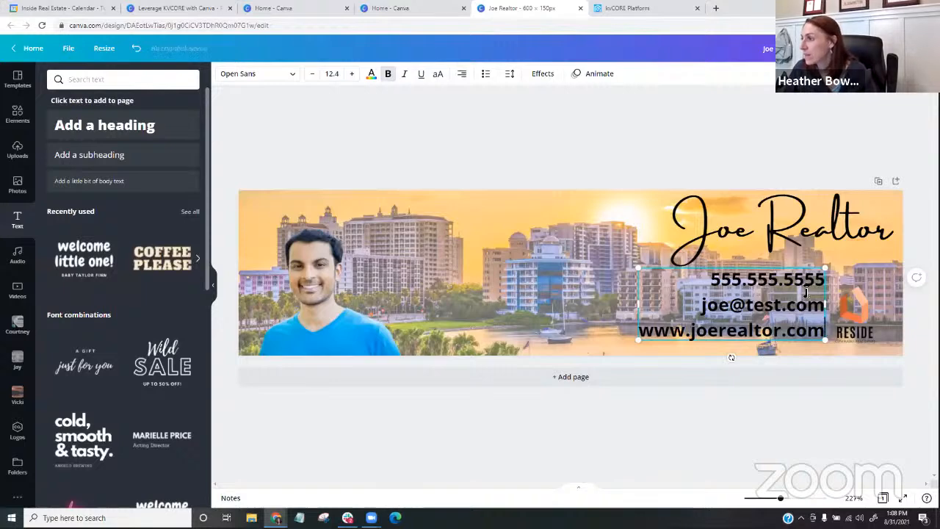
{"action": "left_click_drag", "start_coordinate": [793, 266], "coordinate": [794, 257]}
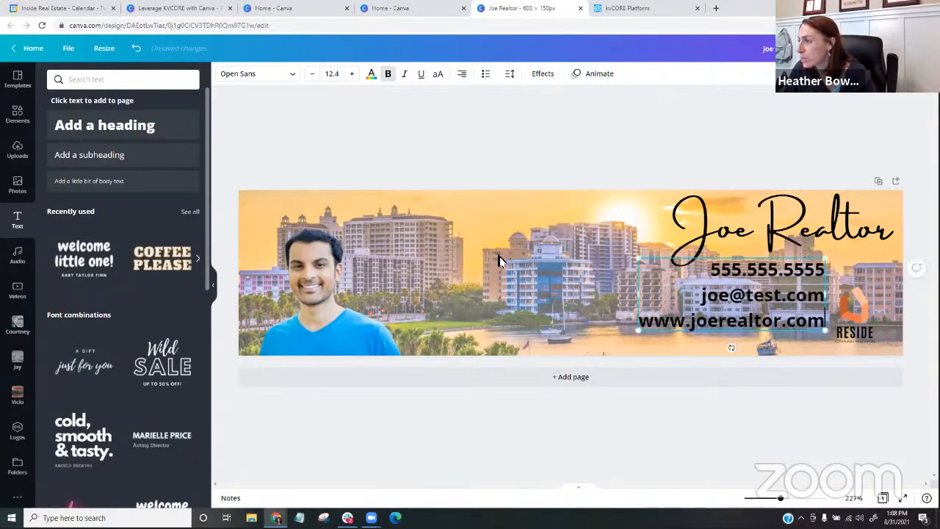
- Search the photo library for "florida" to find a different background for the banner
{"action": "left_click", "coordinate": [554, 271]}
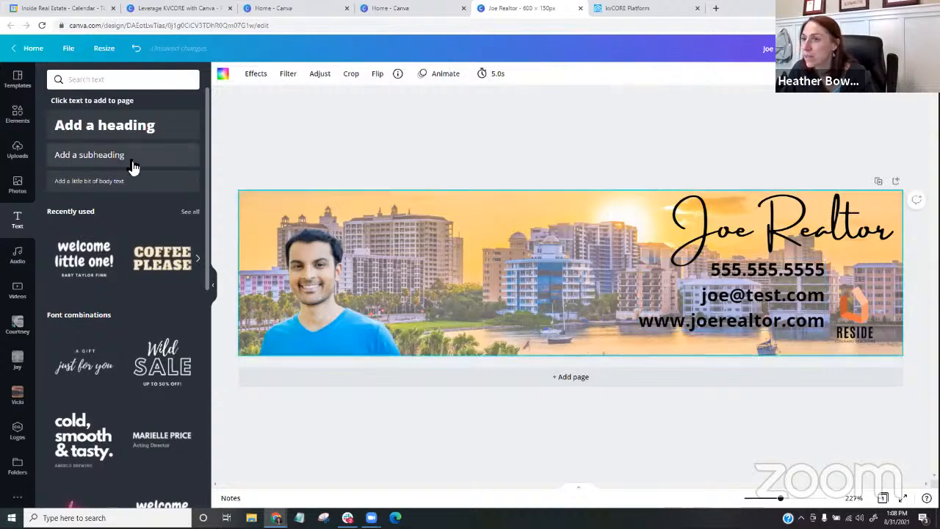
{"action": "left_click", "coordinate": [18, 187]}
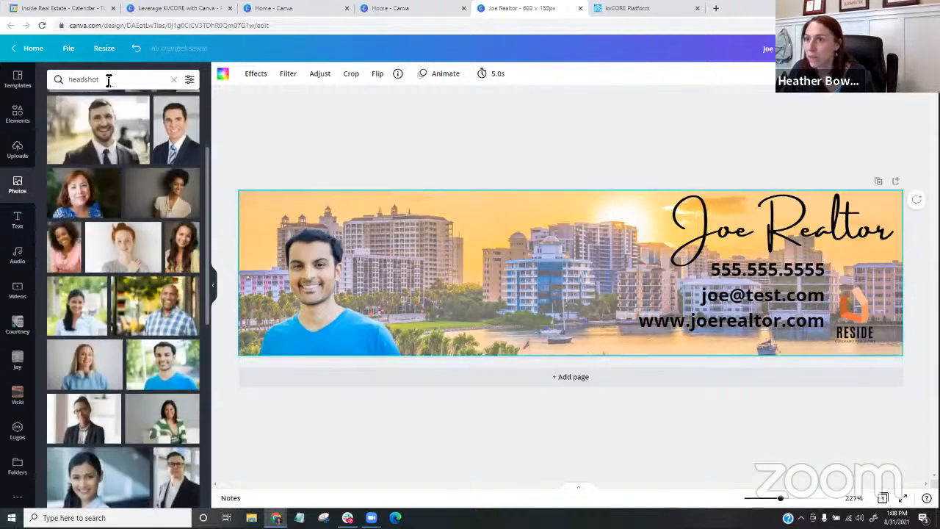
{"action": "left_click", "coordinate": [71, 81]}
{"action": "type", "text": "ori"}
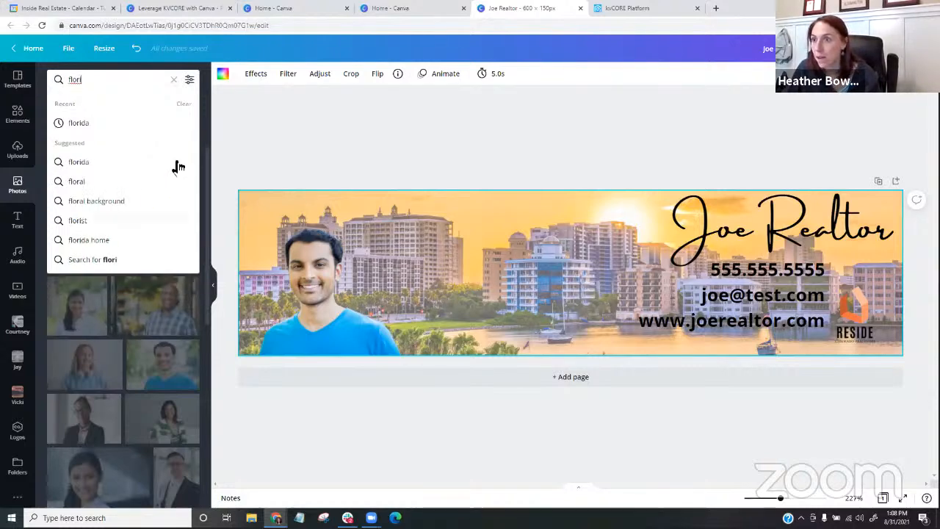
{"action": "left_click", "coordinate": [116, 129]}
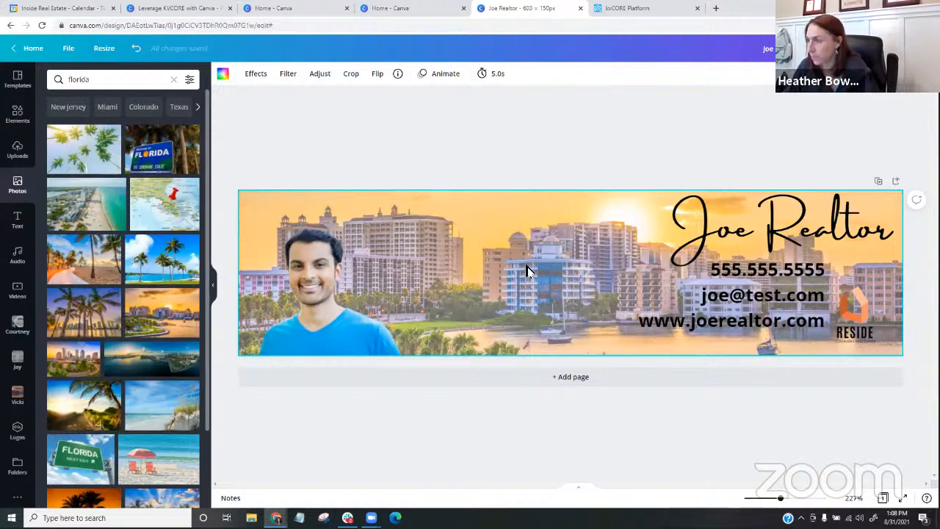
- Replace the sunset city background with the photo of palm trees by blue water, filling the whole banner
{"action": "key", "text": "Delete"}
{"action": "left_click_drag", "start_coordinate": [125, 261], "coordinate": [286, 229]}
{"action": "left_click_drag", "start_coordinate": [439, 317], "coordinate": [817, 403]}
{"action": "left_click_drag", "start_coordinate": [573, 409], "coordinate": [553, 285]}
{"action": "left_click_drag", "start_coordinate": [797, 360], "coordinate": [903, 432]}
{"action": "left_click_drag", "start_coordinate": [740, 318], "coordinate": [761, 301]}
{"action": "left_click", "coordinate": [465, 283]}
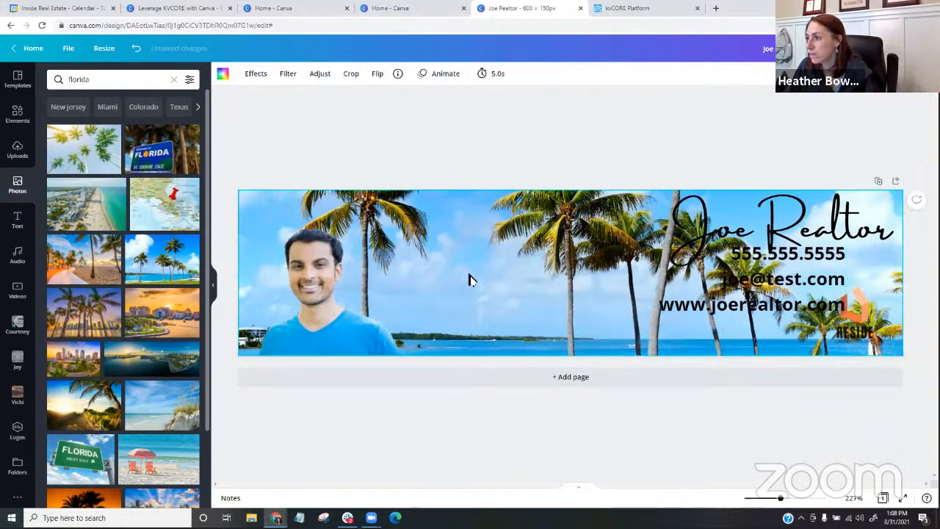
- Reposition the palm tree photo within its crop so the banner shows the water, shoreline and grass
{"action": "double_click", "coordinate": [483, 263]}
{"action": "left_click_drag", "start_coordinate": [483, 263], "coordinate": [491, 174]}
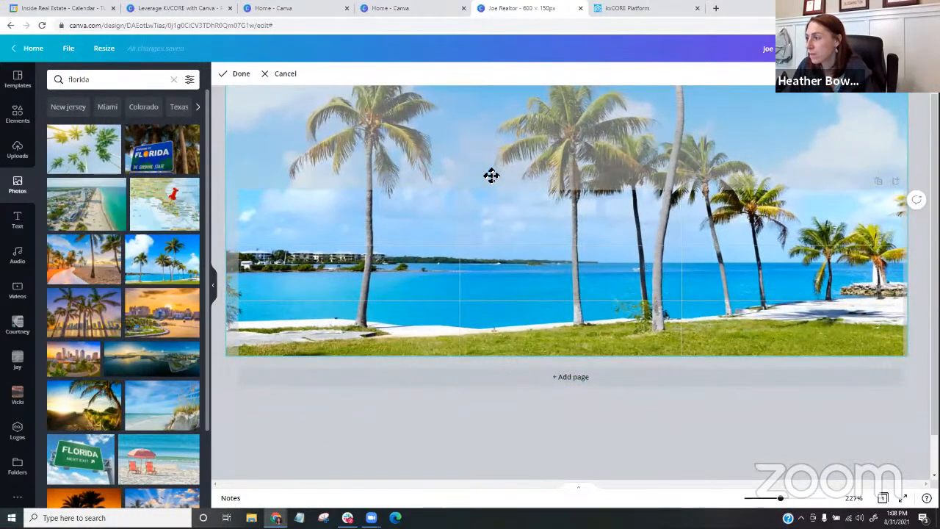
{"action": "left_click", "coordinate": [587, 455]}
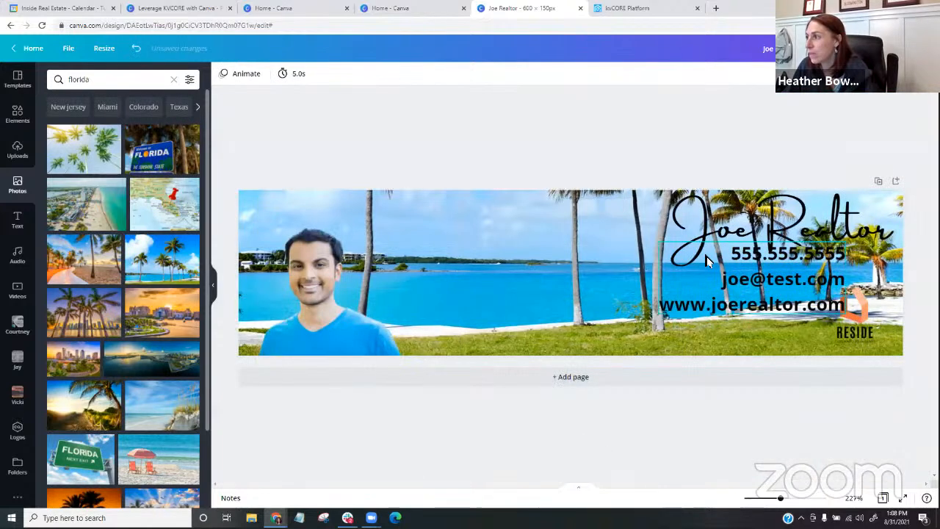
{"action": "left_click", "coordinate": [523, 293]}
- Move the agent name and contact details next to the headshot, and set the RESIDE logo in the banner's lower-right corner
{"action": "mouse_move", "coordinate": [874, 316]}
{"action": "left_mouse_down"}
{"action": "mouse_move", "coordinate": [884, 307]}
{"action": "mouse_move", "coordinate": [889, 314]}
{"action": "left_mouse_up"}
{"action": "left_click_drag", "start_coordinate": [781, 314], "coordinate": [932, 316]}
{"action": "left_click_drag", "start_coordinate": [701, 146], "coordinate": [786, 312]}
{"action": "left_click_drag", "start_coordinate": [756, 271], "coordinate": [476, 271]}
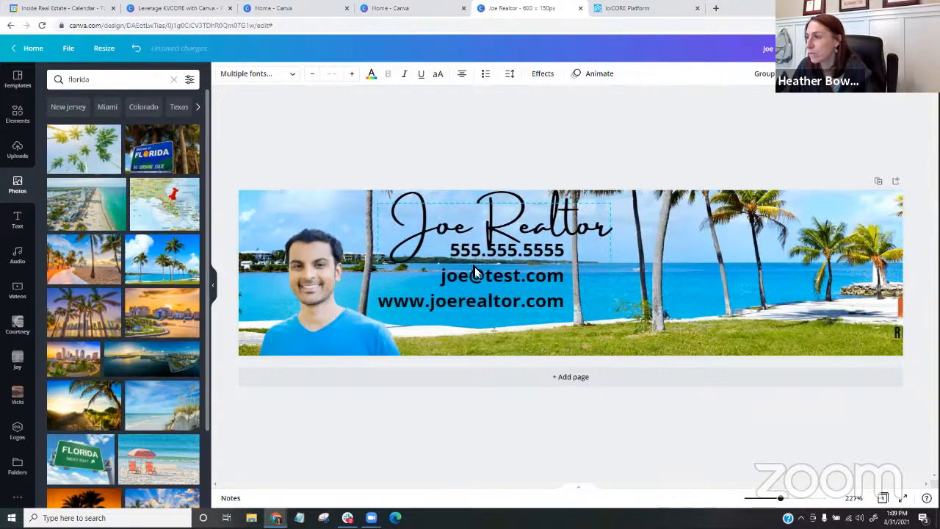
{"action": "left_click_drag", "start_coordinate": [901, 327], "coordinate": [831, 319]}
{"action": "left_click", "coordinate": [576, 425]}
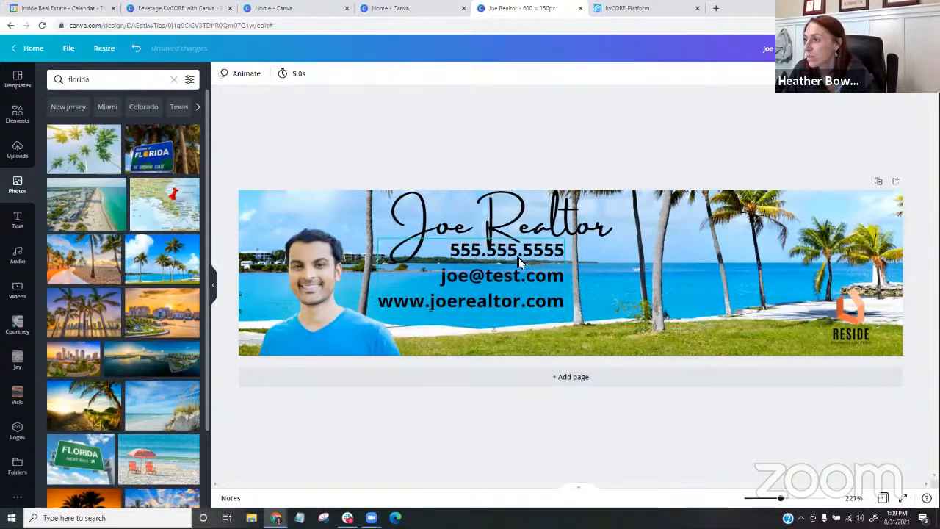
- Shift the agent name down slightly and lower the contact details so they sit clear beneath it
{"action": "left_click_drag", "start_coordinate": [516, 270], "coordinate": [520, 282]}
{"action": "left_click_drag", "start_coordinate": [531, 230], "coordinate": [528, 233]}
{"action": "left_click_drag", "start_coordinate": [515, 278], "coordinate": [518, 293]}
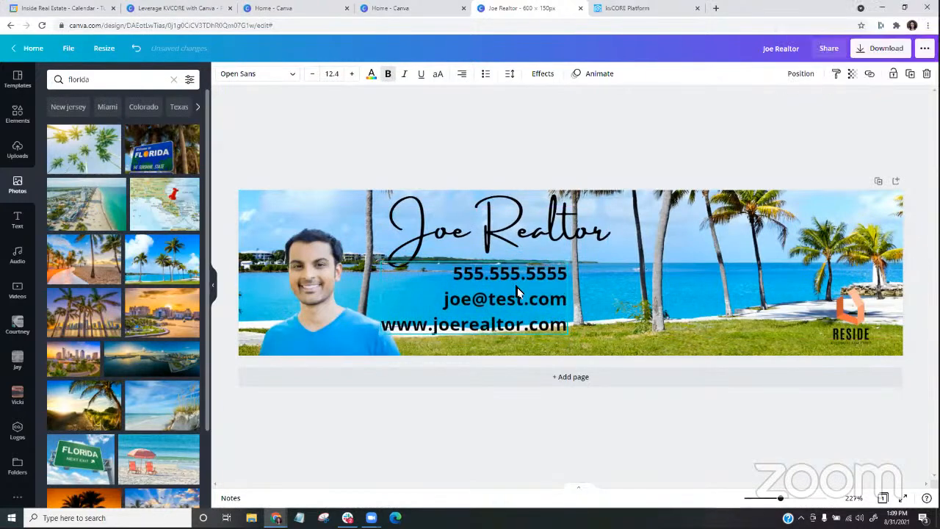
{"action": "left_click", "coordinate": [670, 421]}
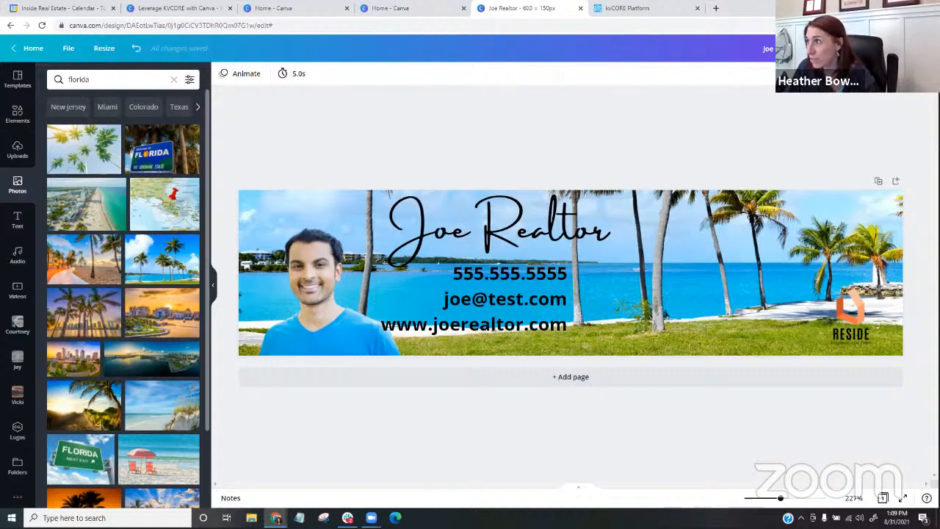
- Download the banner as a JPG at size 1 (600 x 150 px) with quality 80
{"action": "left_click", "coordinate": [895, 49]}
{"action": "left_click", "coordinate": [794, 120]}
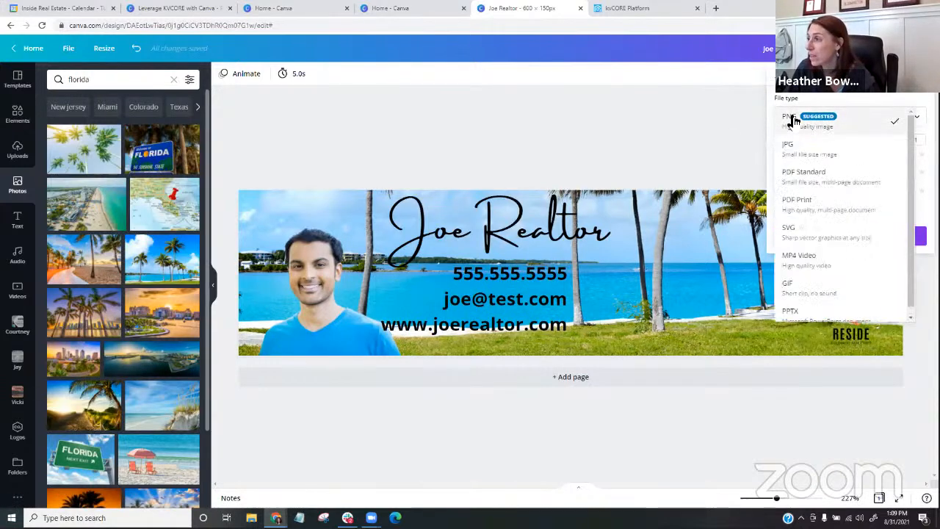
{"action": "left_click", "coordinate": [795, 151]}
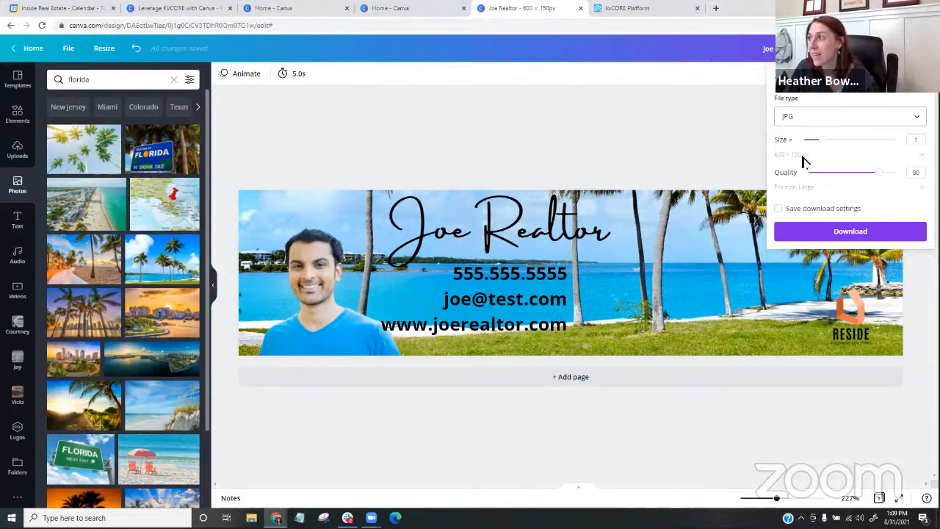
{"action": "left_click_drag", "start_coordinate": [823, 145], "coordinate": [871, 148]}
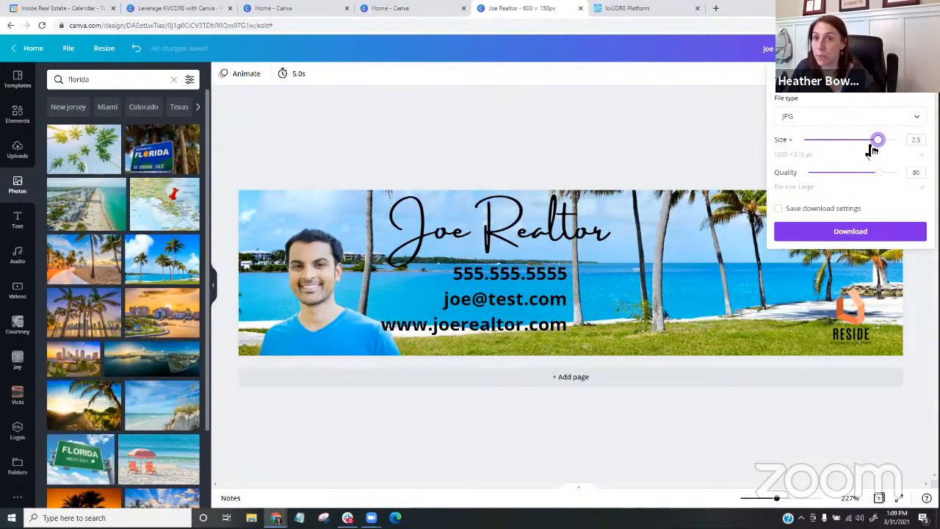
{"action": "left_click_drag", "start_coordinate": [872, 149], "coordinate": [826, 149]}
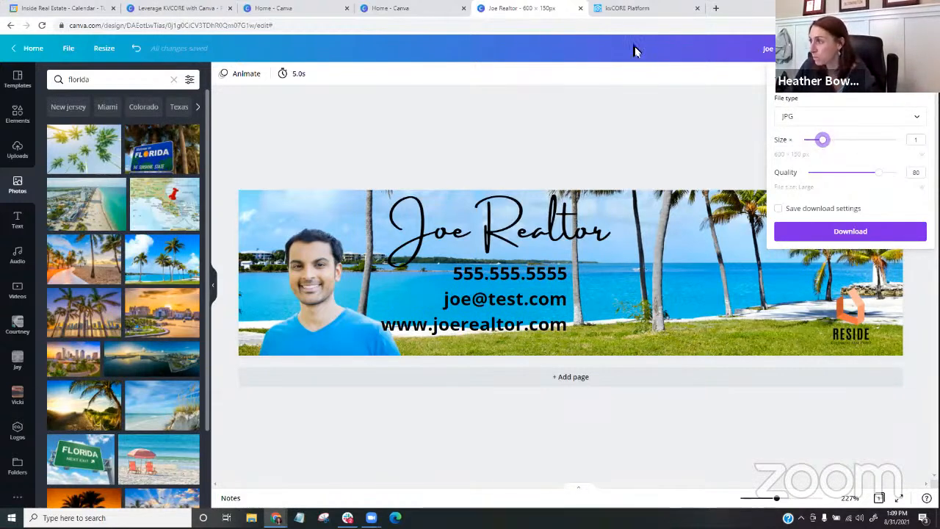
{"action": "left_click", "coordinate": [833, 232]}
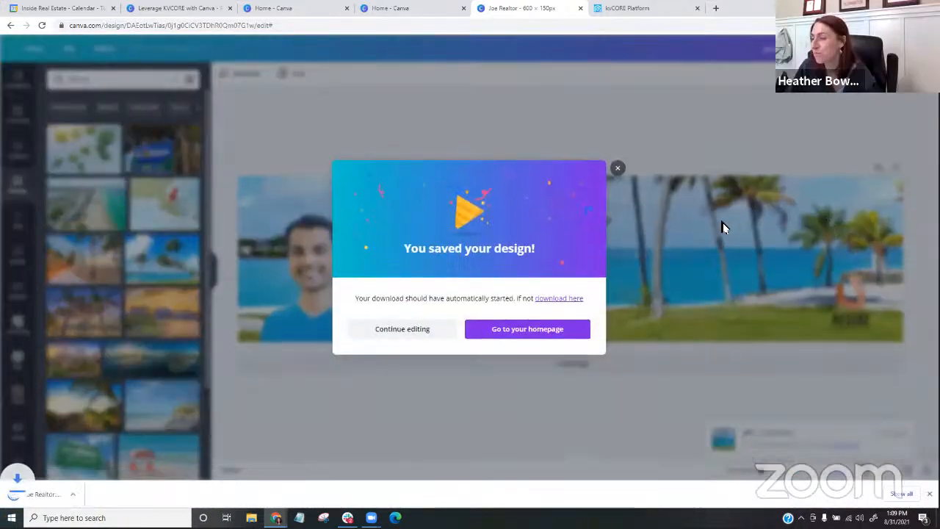
{"action": "left_click", "coordinate": [618, 168]}
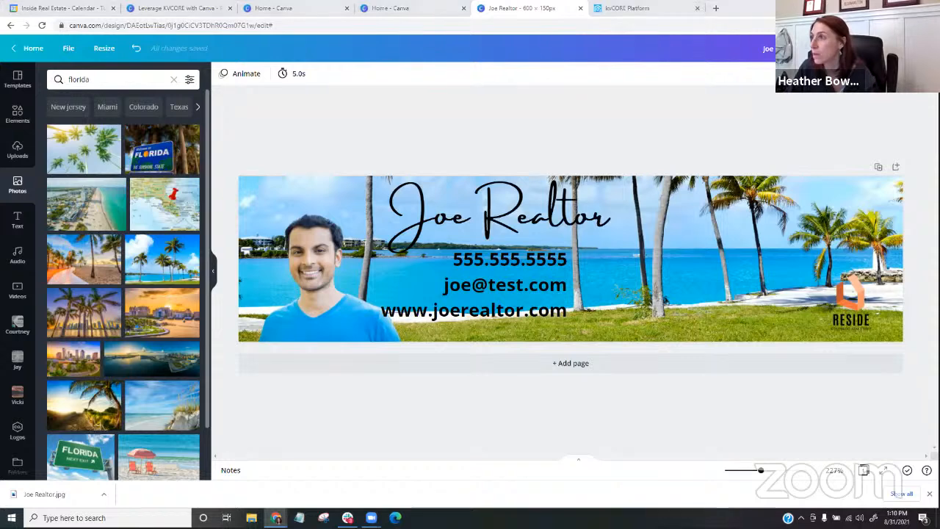
- Switch to kvCORE and open the email templates of the Smart Campaigns
{"action": "left_click", "coordinate": [660, 9]}
{"action": "mouse_move", "coordinate": [42, 180]}
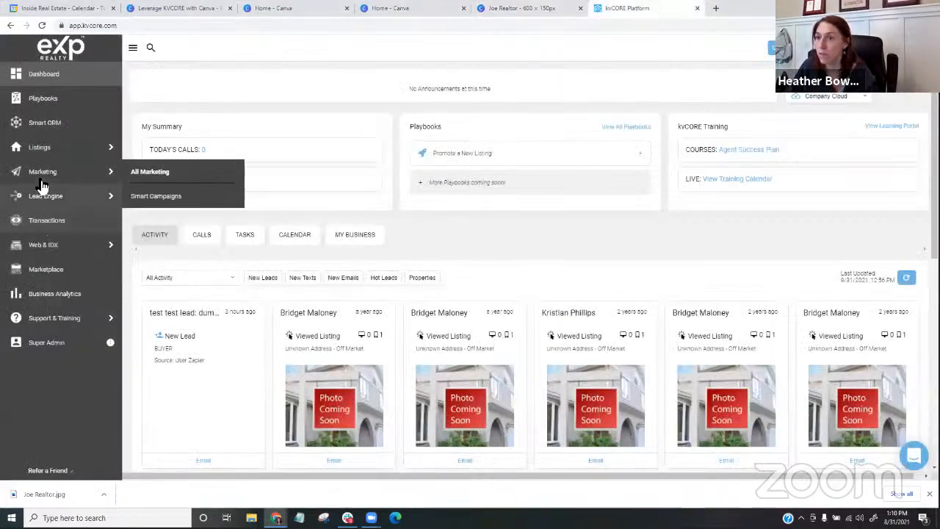
{"action": "left_click", "coordinate": [156, 195]}
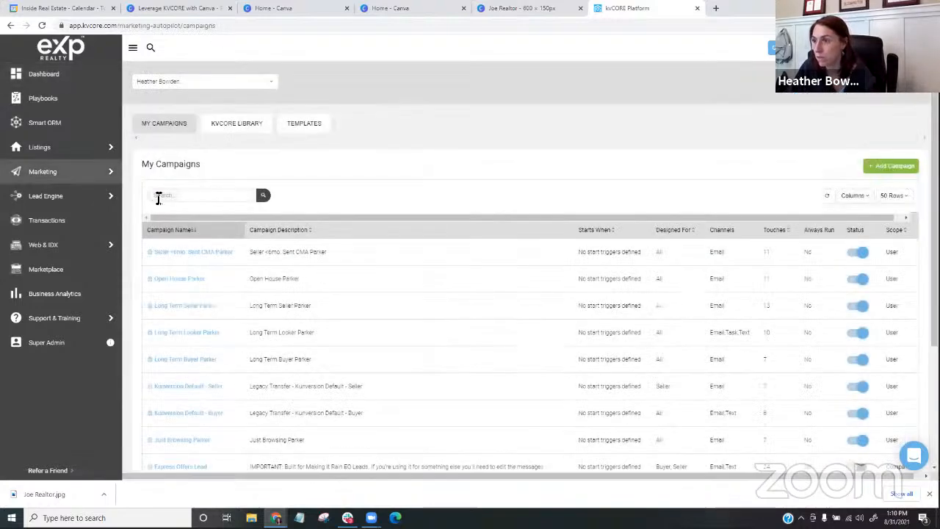
{"action": "left_click", "coordinate": [311, 126]}
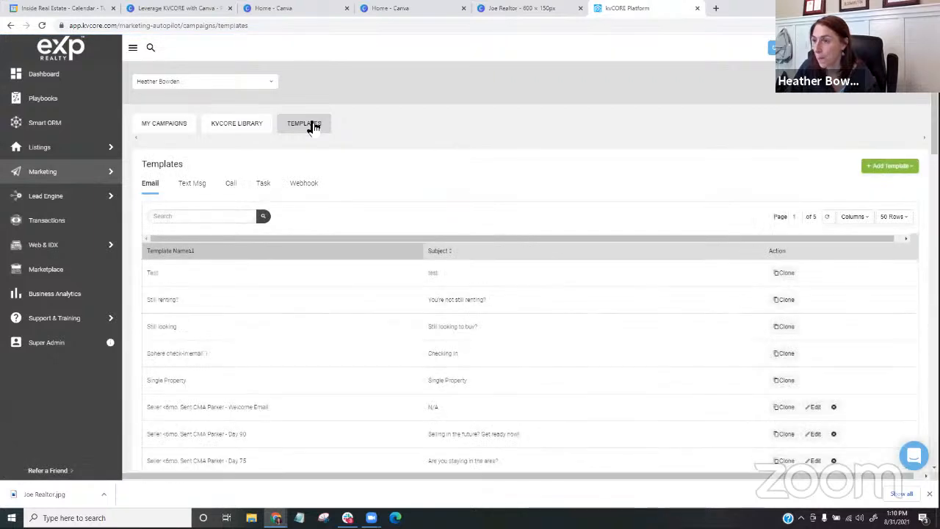
- Create a new email template and switch its content to the Advanced Editor with a blank layout
{"action": "left_click", "coordinate": [880, 168]}
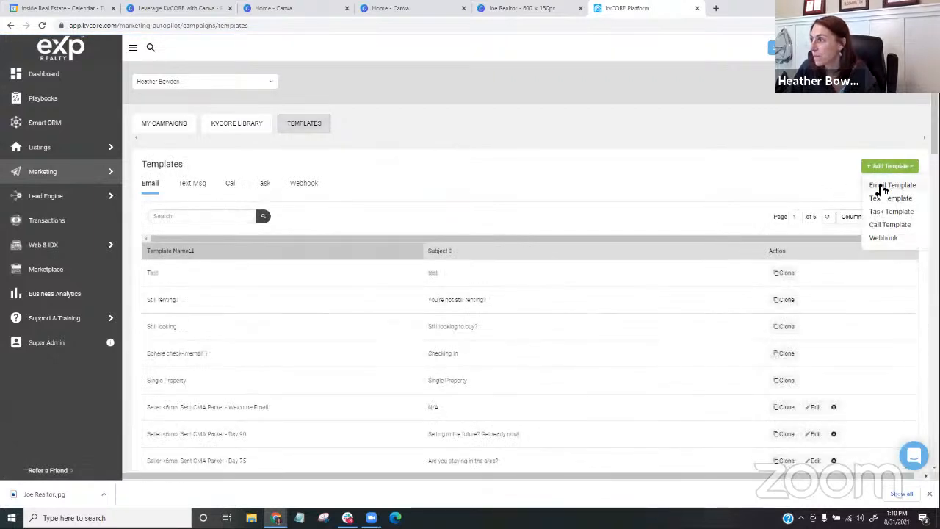
{"action": "left_click", "coordinate": [883, 188]}
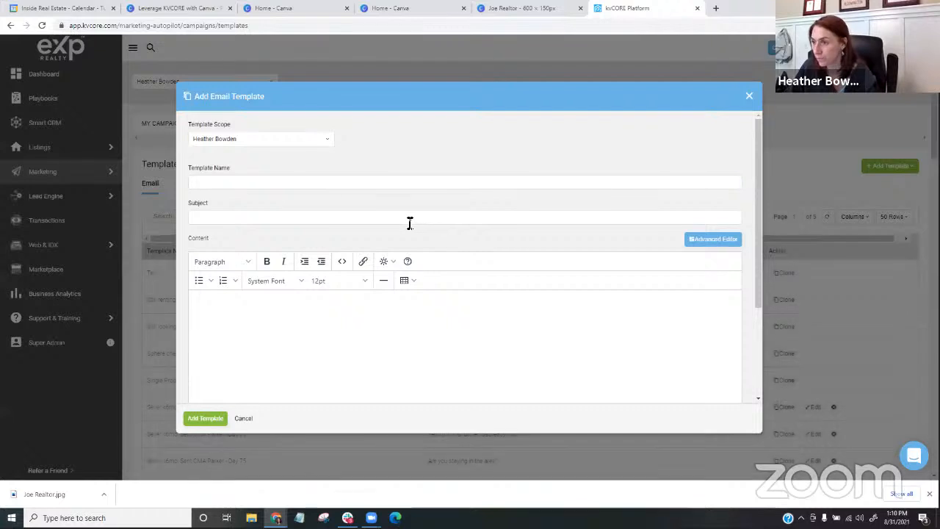
{"action": "left_click", "coordinate": [713, 240]}
{"action": "left_click", "coordinate": [444, 243]}
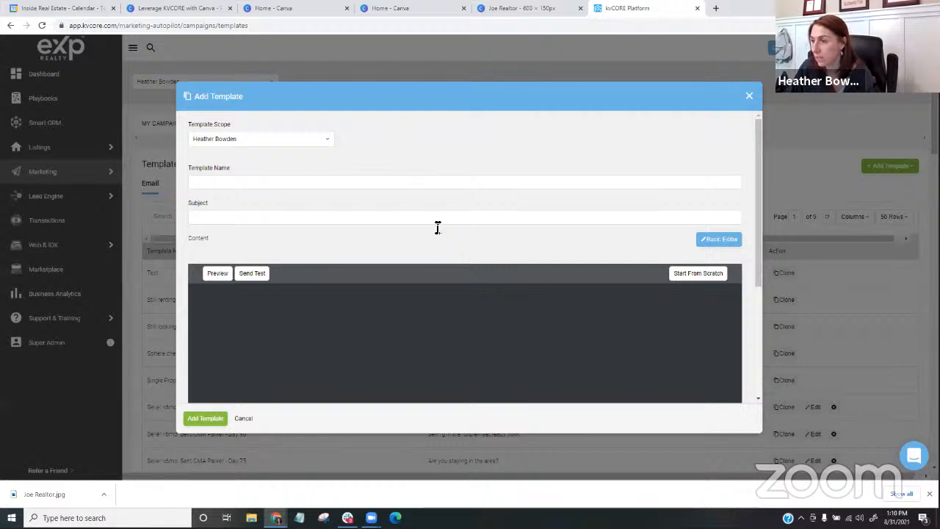
- Add an image block to the email body, upload the downloaded banner JPG from Downloads, and insert it there
{"action": "scroll", "coordinate": [436, 224], "scroll_direction": "down", "scroll_amount": 2}
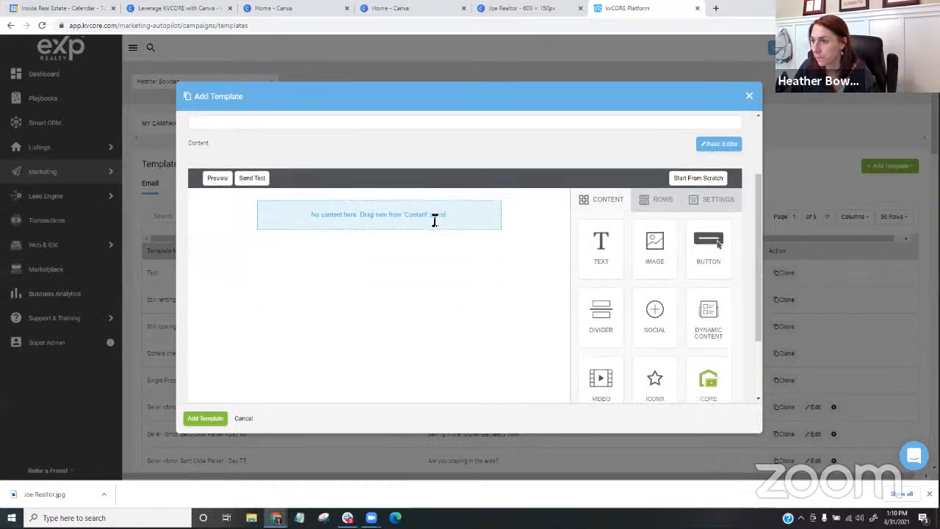
{"action": "scroll", "coordinate": [436, 222], "scroll_direction": "down", "scroll_amount": 1}
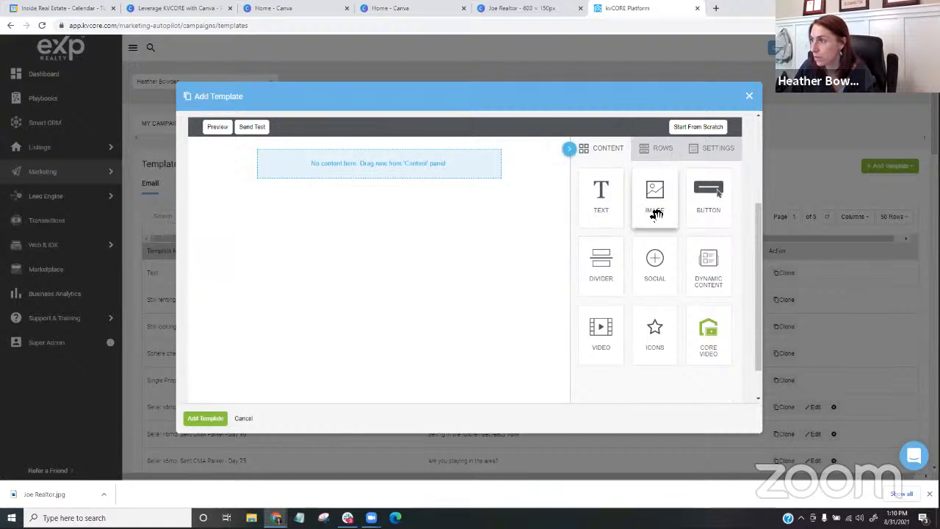
{"action": "left_click_drag", "start_coordinate": [654, 213], "coordinate": [460, 169]}
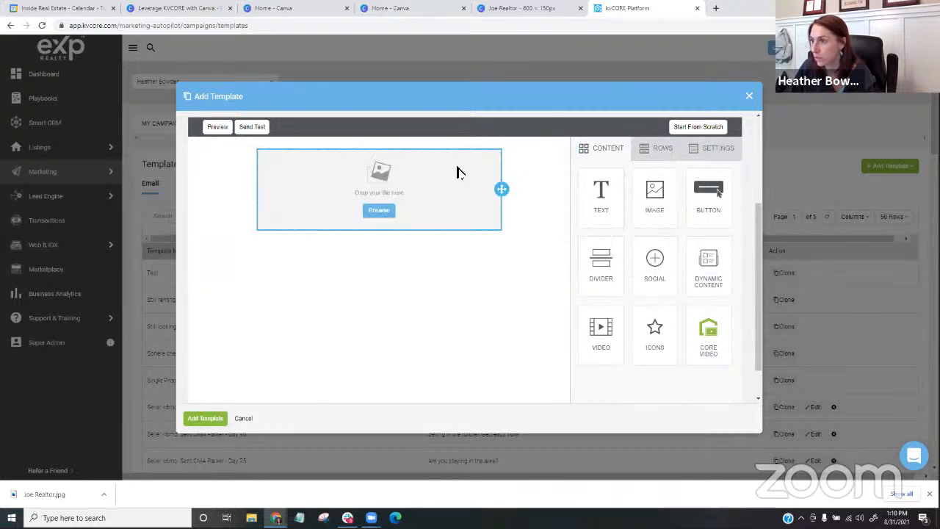
{"action": "left_click", "coordinate": [382, 212]}
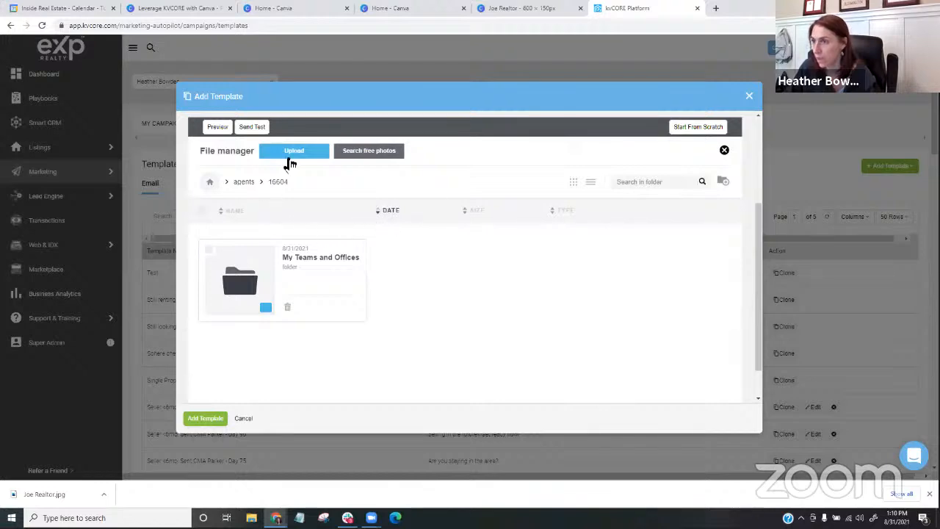
{"action": "left_click", "coordinate": [291, 163]}
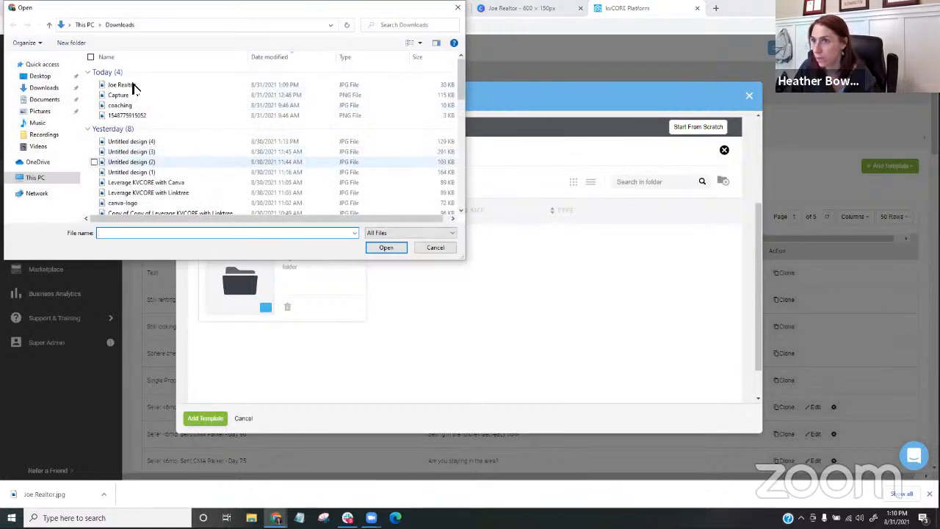
{"action": "double_click", "coordinate": [136, 86]}
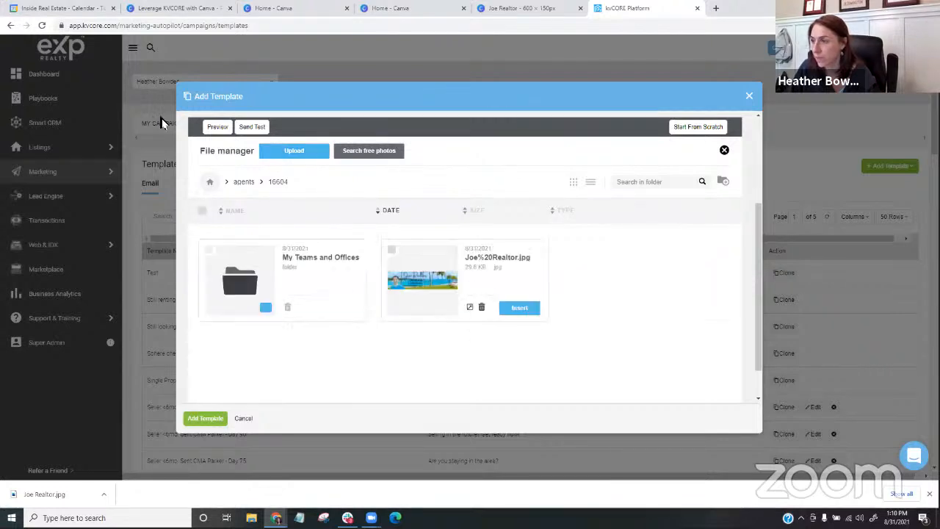
{"action": "left_click", "coordinate": [519, 309]}
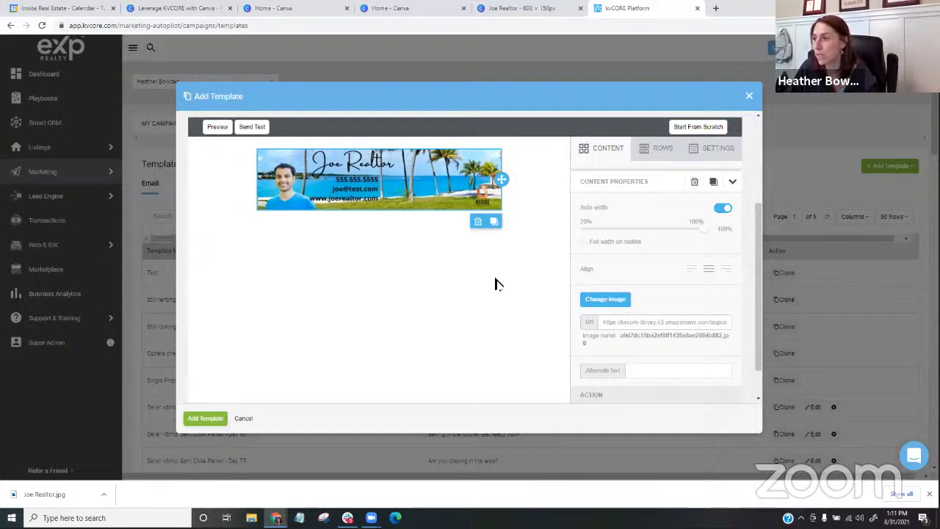
- Add a Dynamic Content block above the banner, set it to Triple Listing Image - Collage, and select the MLS ID field
{"action": "scroll", "coordinate": [497, 282], "scroll_direction": "up", "scroll_amount": 3}
{"action": "scroll", "coordinate": [495, 282], "scroll_direction": "down", "scroll_amount": 2}
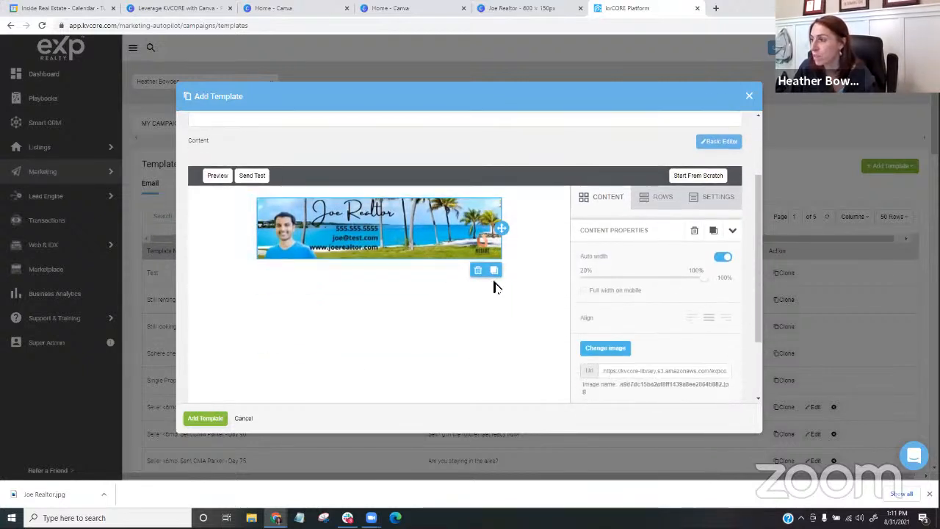
{"action": "left_click", "coordinate": [599, 202]}
{"action": "scroll", "coordinate": [653, 244], "scroll_direction": "down", "scroll_amount": 1}
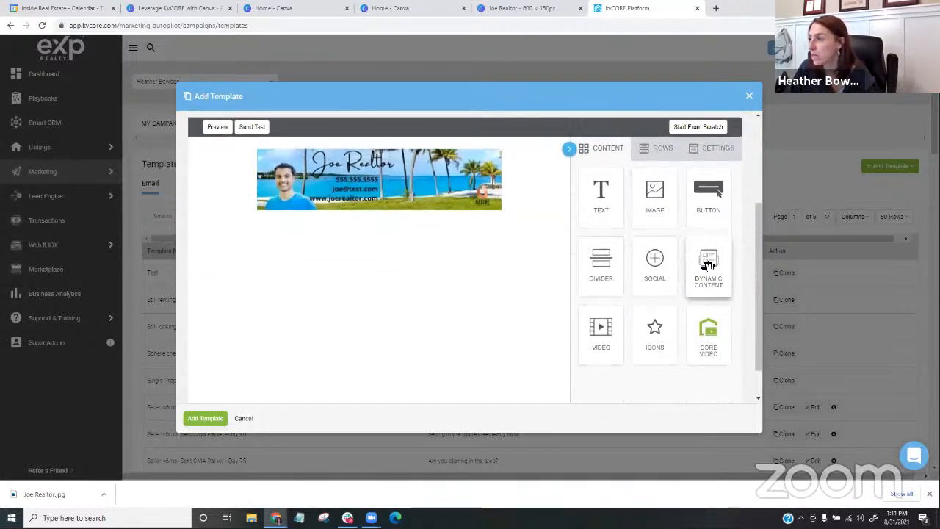
{"action": "left_click_drag", "start_coordinate": [708, 259], "coordinate": [461, 162]}
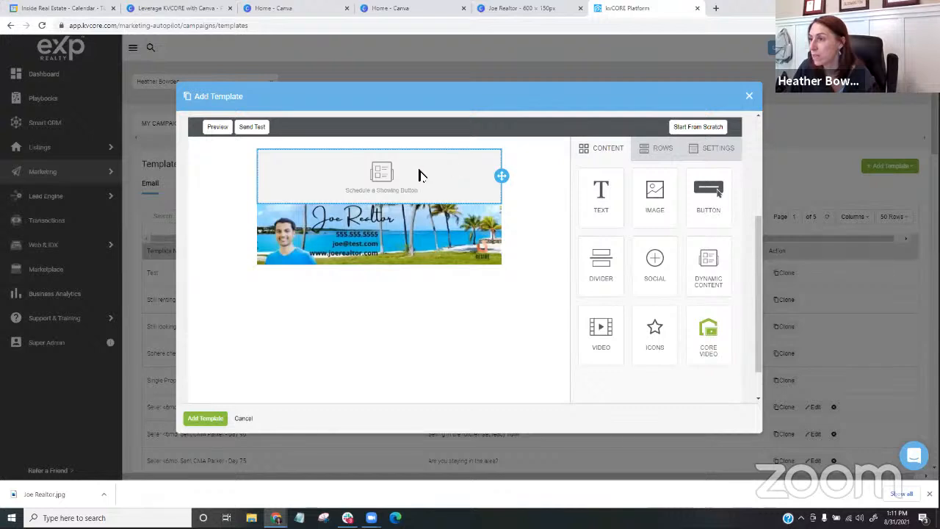
{"action": "left_click", "coordinate": [381, 188]}
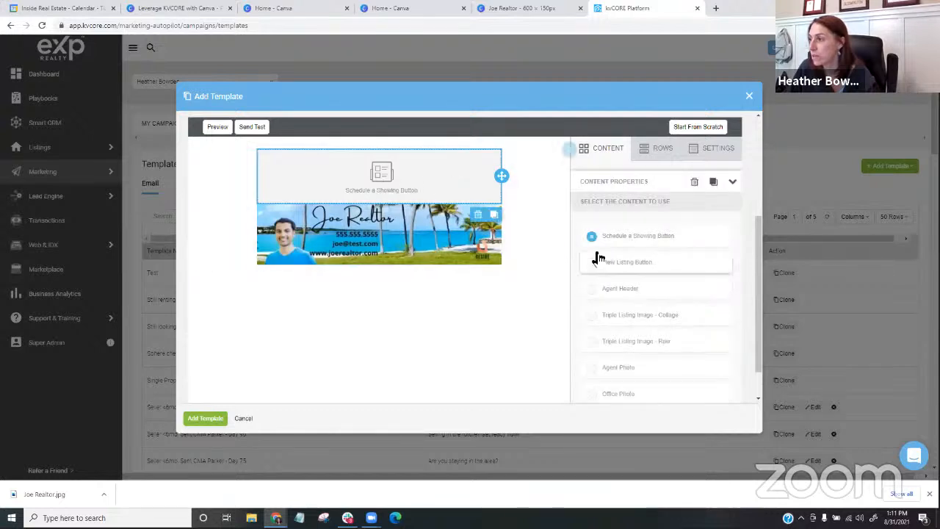
{"action": "scroll", "coordinate": [592, 278], "scroll_direction": "down", "scroll_amount": 1}
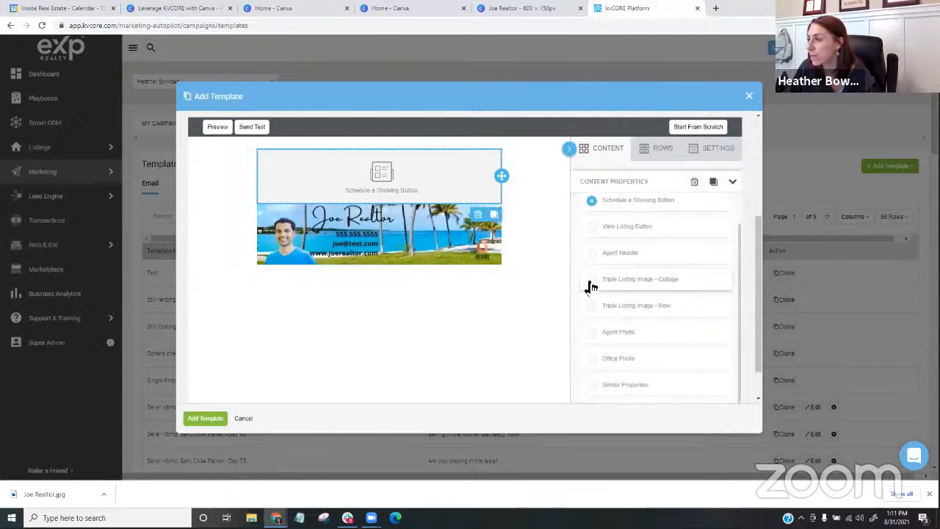
{"action": "left_click", "coordinate": [592, 281]}
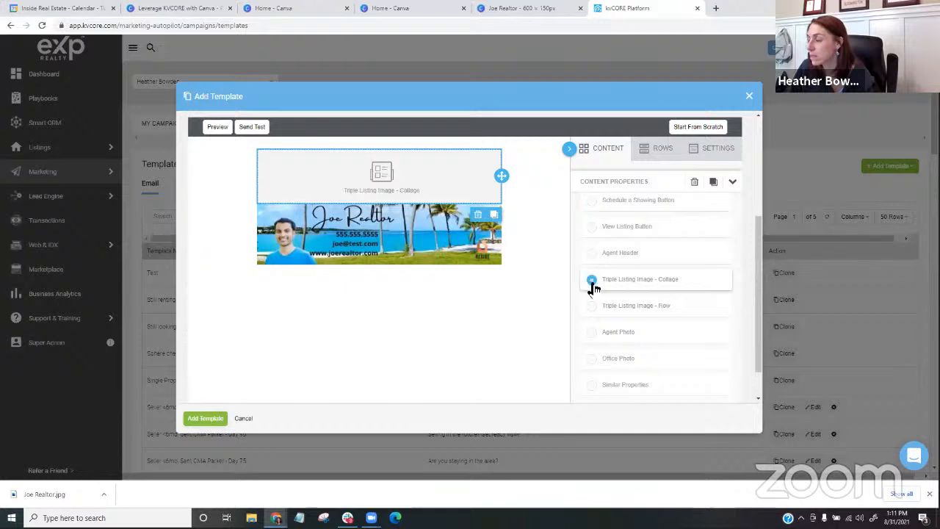
{"action": "scroll", "coordinate": [554, 265], "scroll_direction": "up", "scroll_amount": 5}
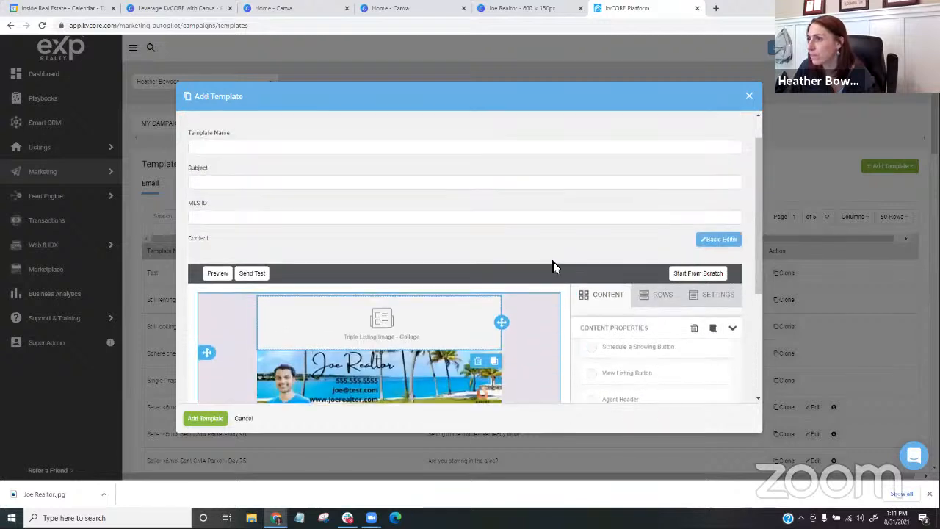
{"action": "left_click", "coordinate": [356, 253]}
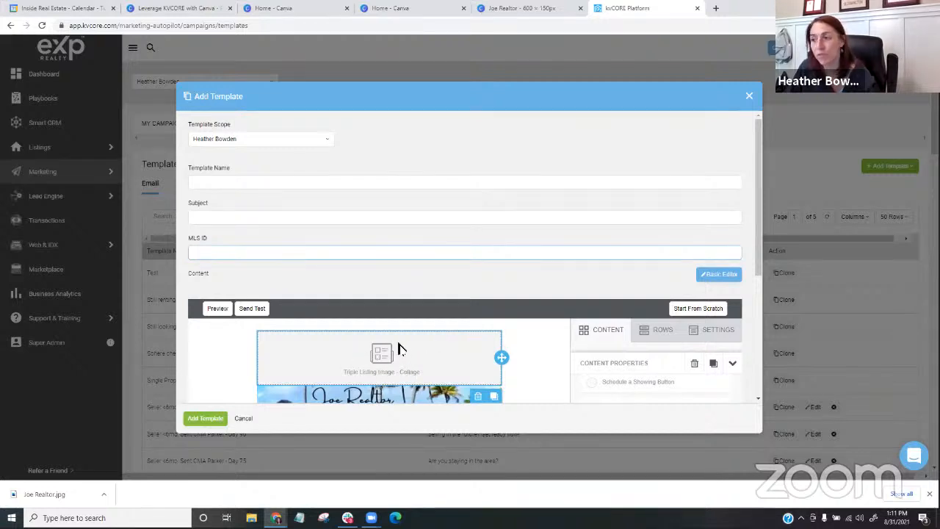
- Select the banner image and open its web page link address for editing
{"action": "scroll", "coordinate": [349, 327], "scroll_direction": "down", "scroll_amount": 1}
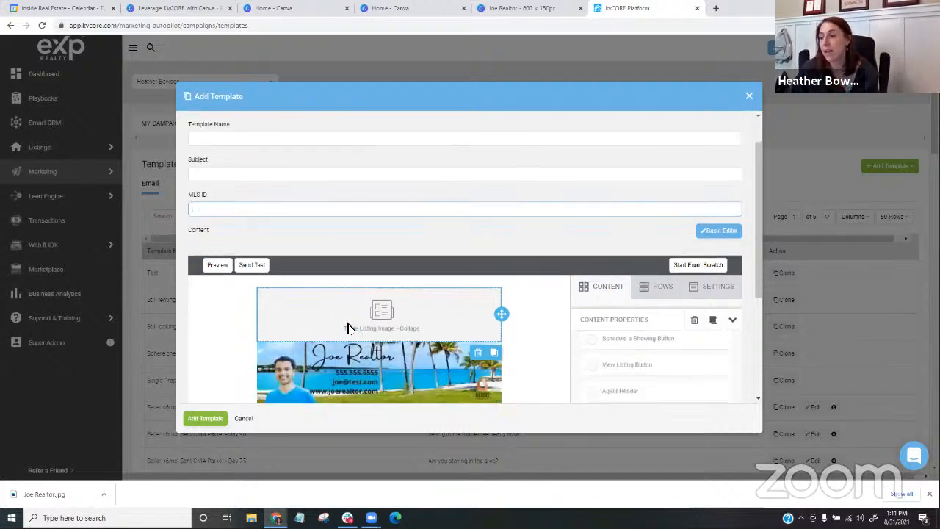
{"action": "scroll", "coordinate": [338, 318], "scroll_direction": "down", "scroll_amount": 1}
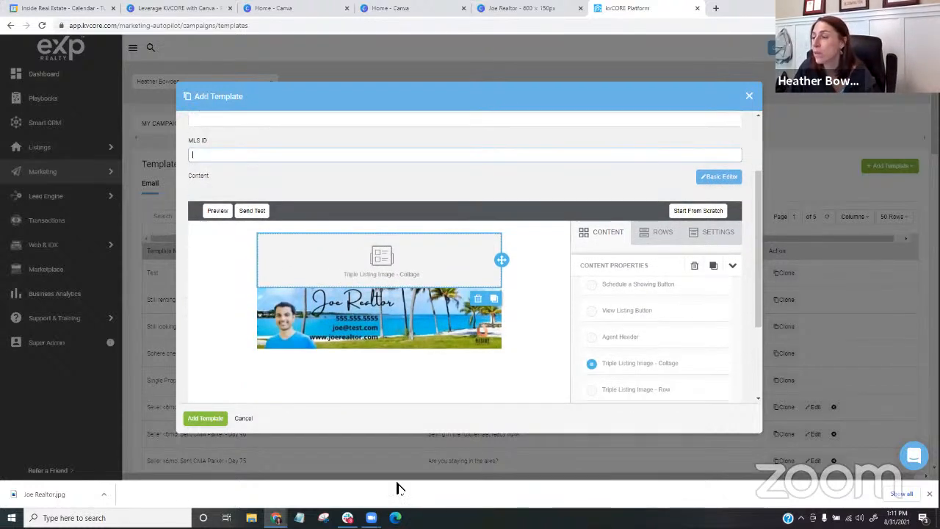
{"action": "left_click", "coordinate": [413, 334]}
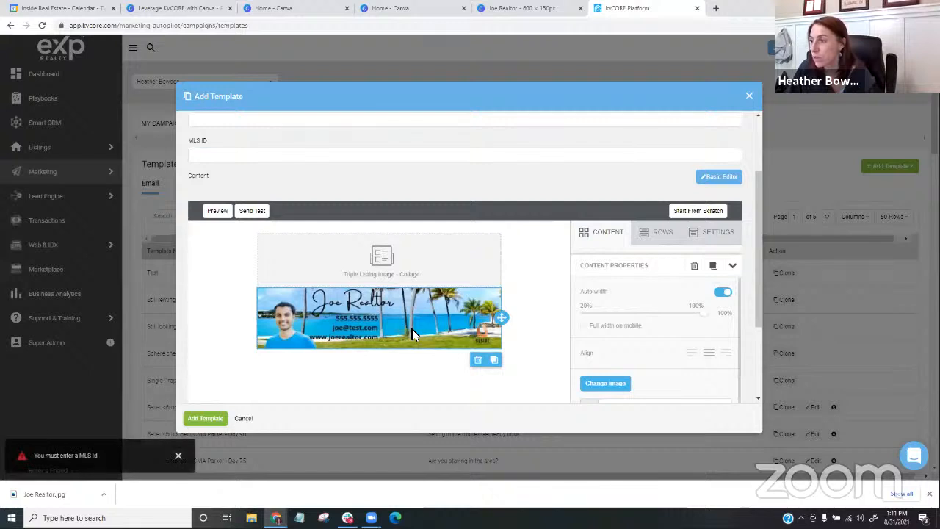
{"action": "scroll", "coordinate": [572, 279], "scroll_direction": "down", "scroll_amount": 2}
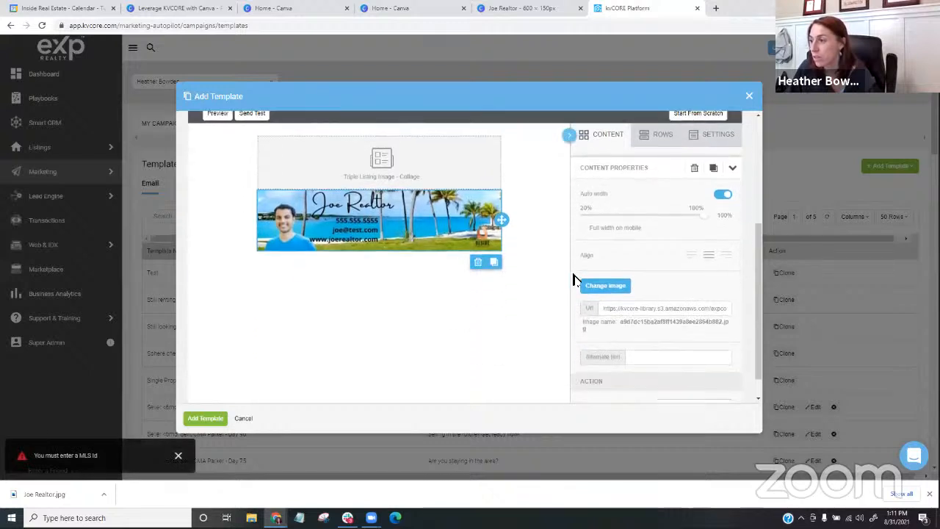
{"action": "scroll", "coordinate": [573, 280], "scroll_direction": "down", "scroll_amount": 2}
{"action": "scroll", "coordinate": [576, 283], "scroll_direction": "down", "scroll_amount": 1}
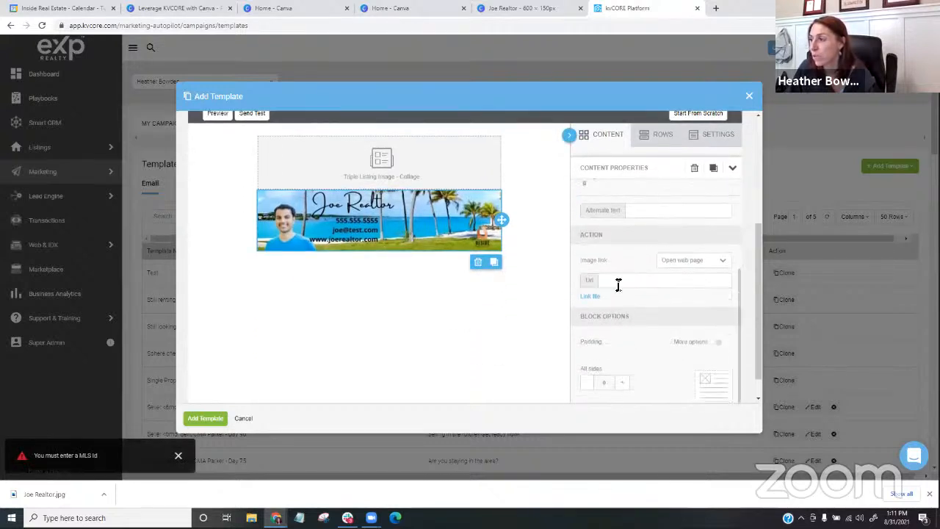
{"action": "left_click", "coordinate": [617, 282]}
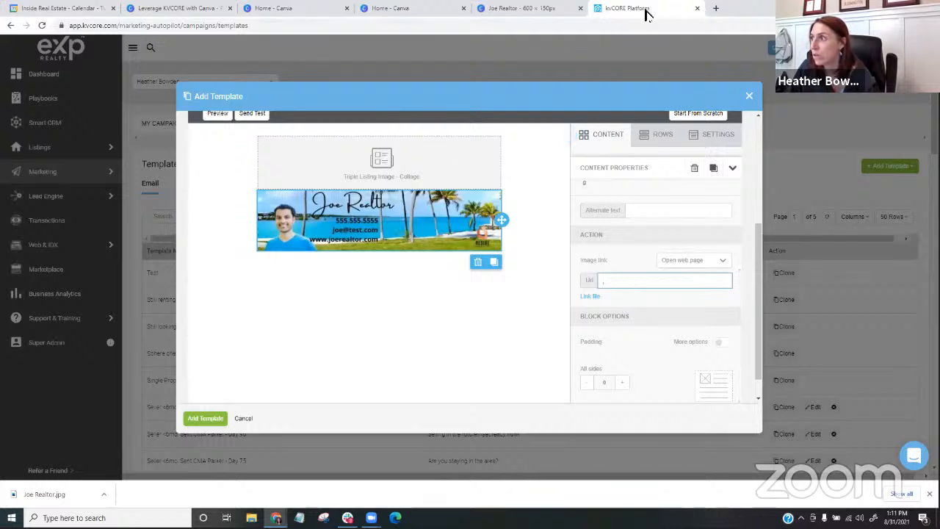
- Open homeoregoncoast.com/index.php in a new browser tab and copy its full address
{"action": "left_click", "coordinate": [716, 9]}
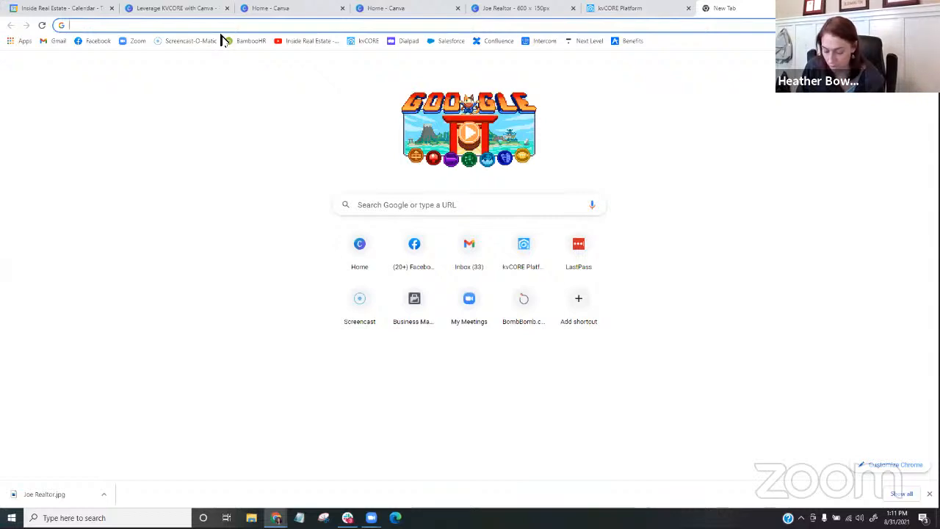
{"action": "type", "text": "h"}
{"action": "key", "text": "BackSpace"}
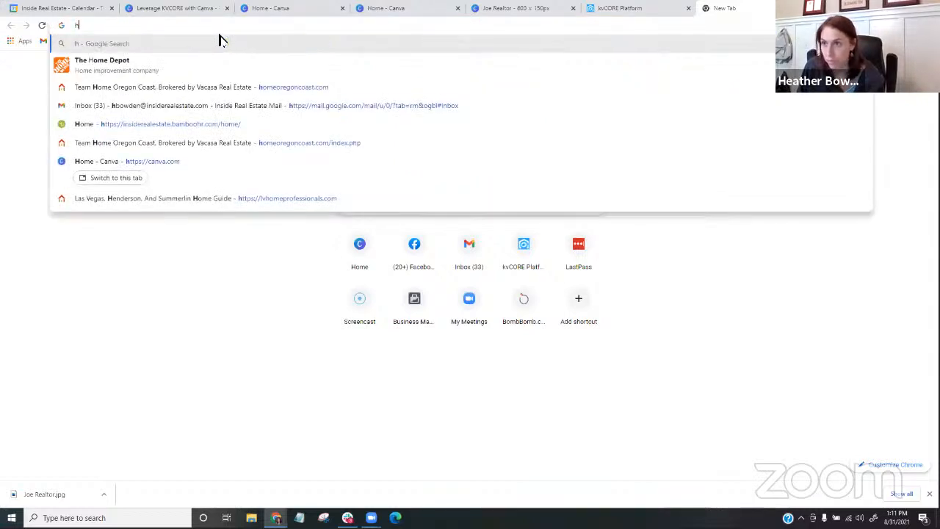
{"action": "left_click", "coordinate": [151, 144]}
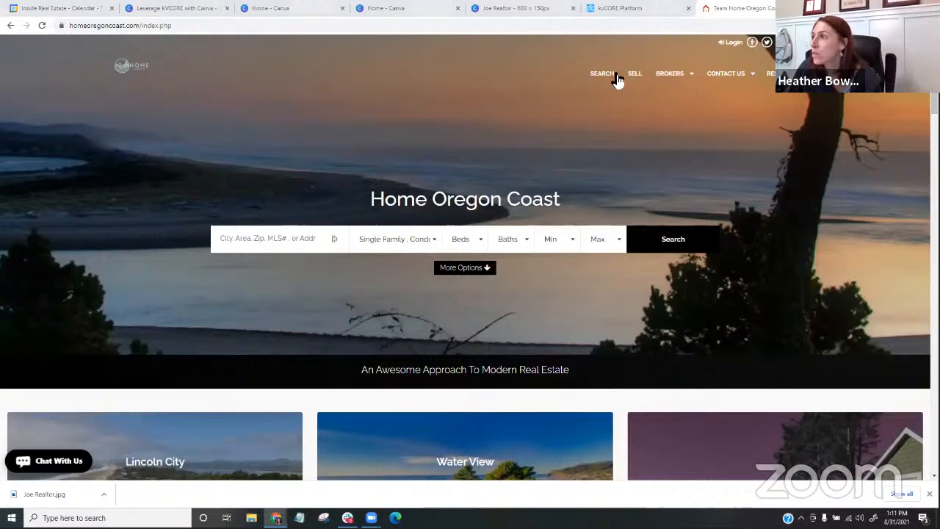
{"action": "left_click", "coordinate": [203, 25]}
{"action": "key", "text": "ctrl+c"}
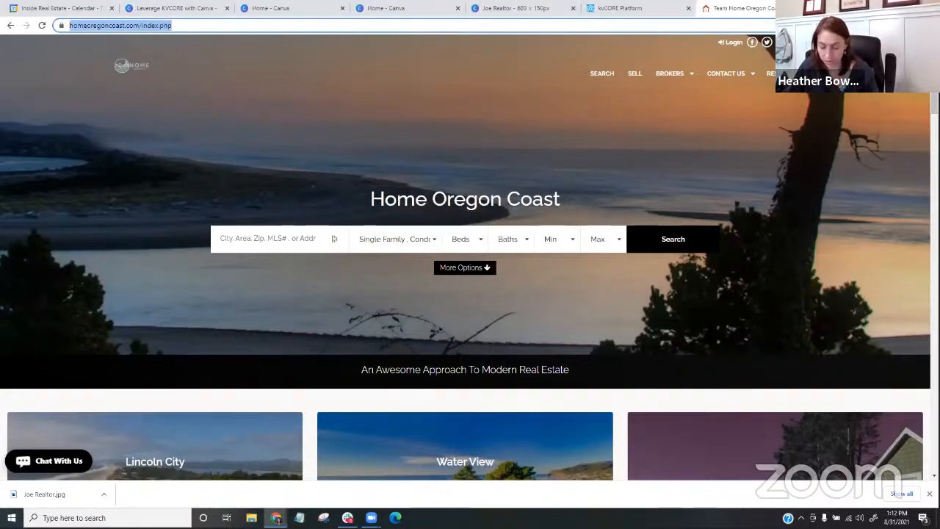
{"action": "left_click", "coordinate": [609, 9]}
{"action": "key", "text": "ctrl+v"}
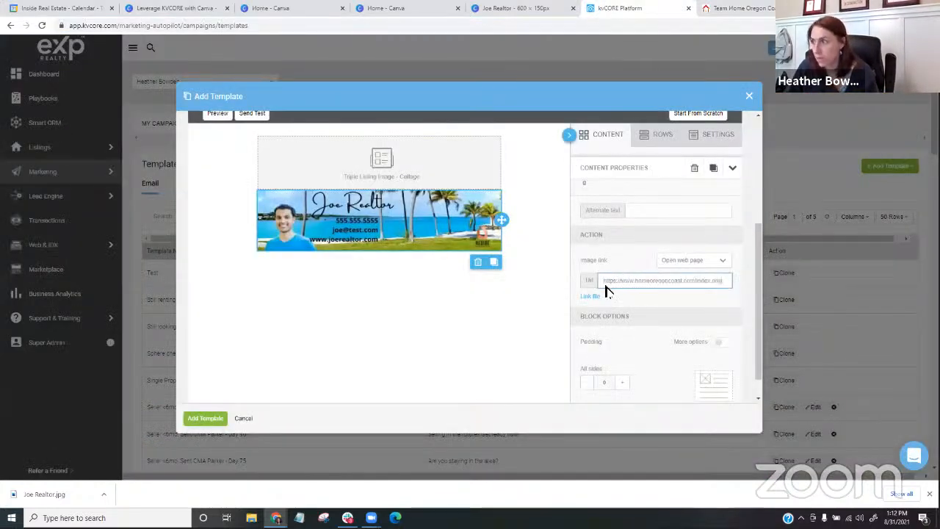
{"action": "left_click", "coordinate": [537, 327]}
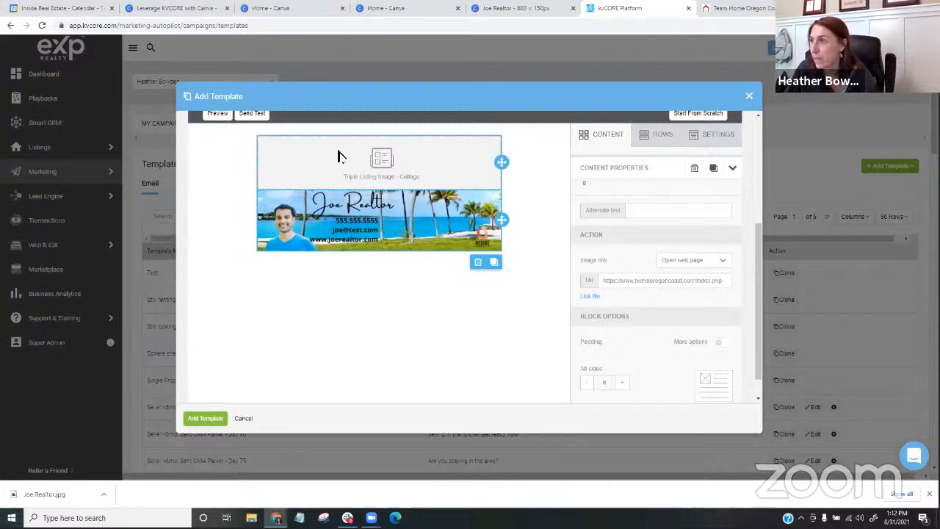
- Switch to the Canva home page and create a blank Instagram Post from the social media designs
{"action": "left_click", "coordinate": [395, 6]}
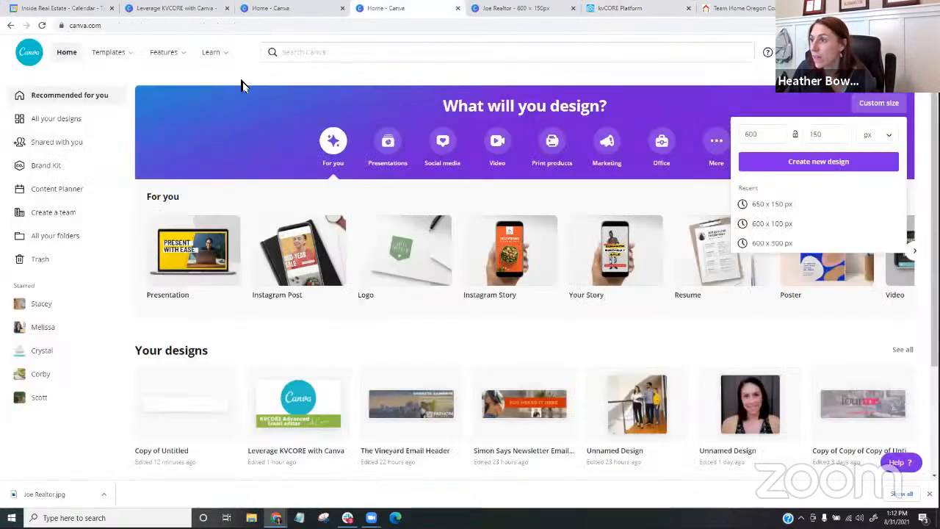
{"action": "left_click", "coordinate": [438, 145]}
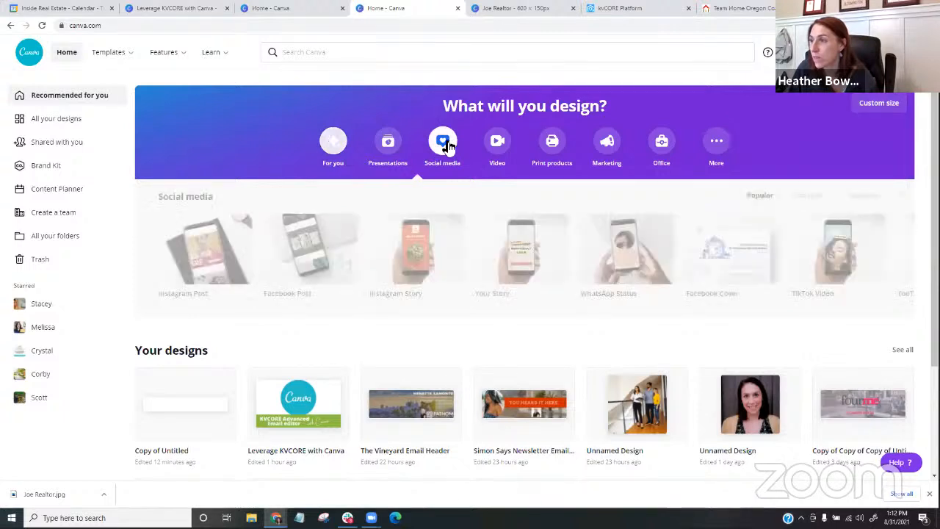
{"action": "left_click", "coordinate": [196, 263]}
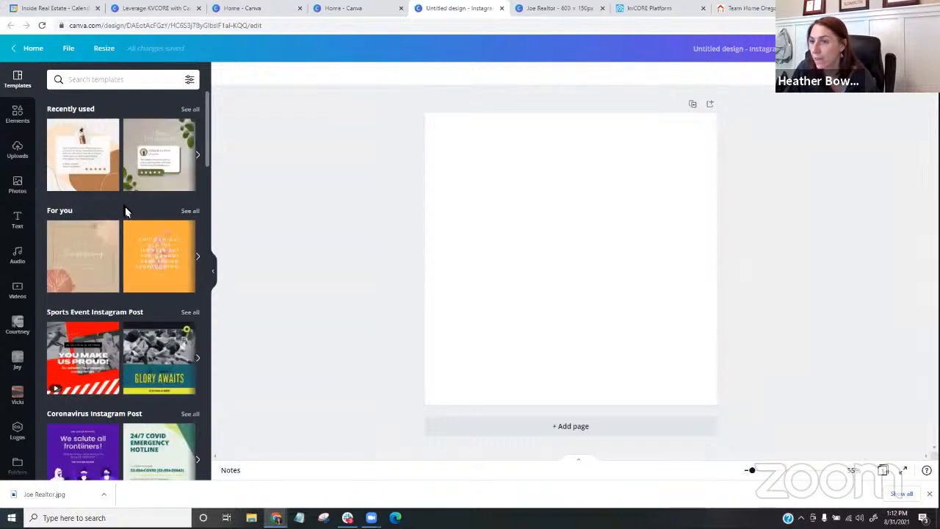
- Browse the suggested Instagram post templates and the full Sale Instagram Post category for a real estate design
{"action": "scroll", "coordinate": [123, 214], "scroll_direction": "down", "scroll_amount": 3}
{"action": "scroll", "coordinate": [121, 221], "scroll_direction": "down", "scroll_amount": 9}
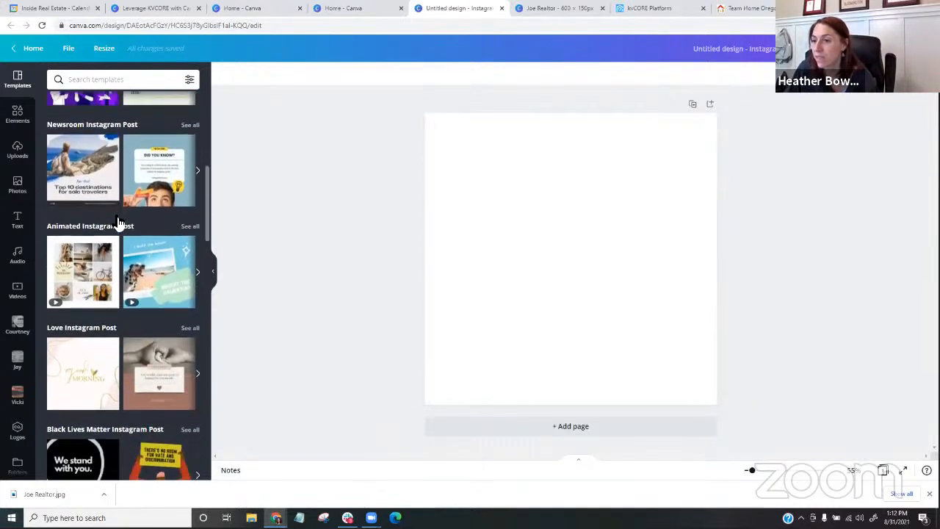
{"action": "scroll", "coordinate": [114, 224], "scroll_direction": "down", "scroll_amount": 4}
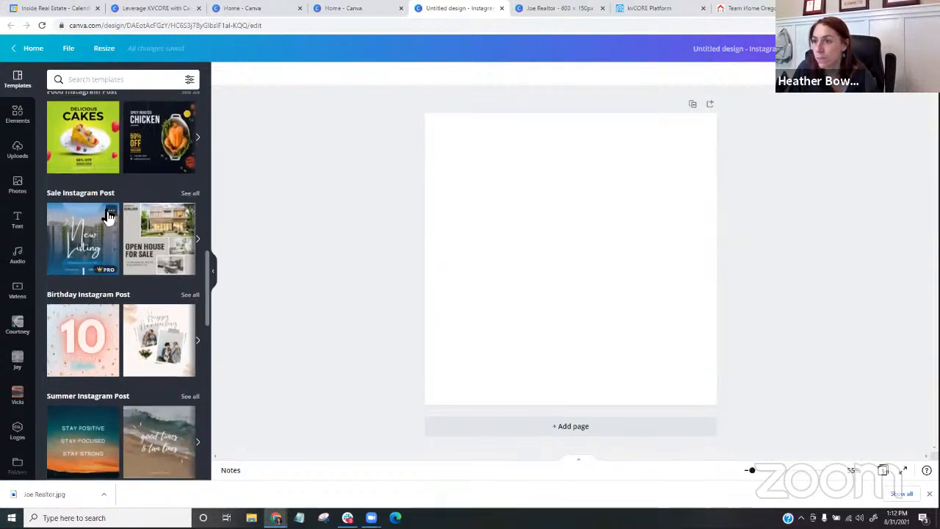
{"action": "left_click", "coordinate": [189, 194]}
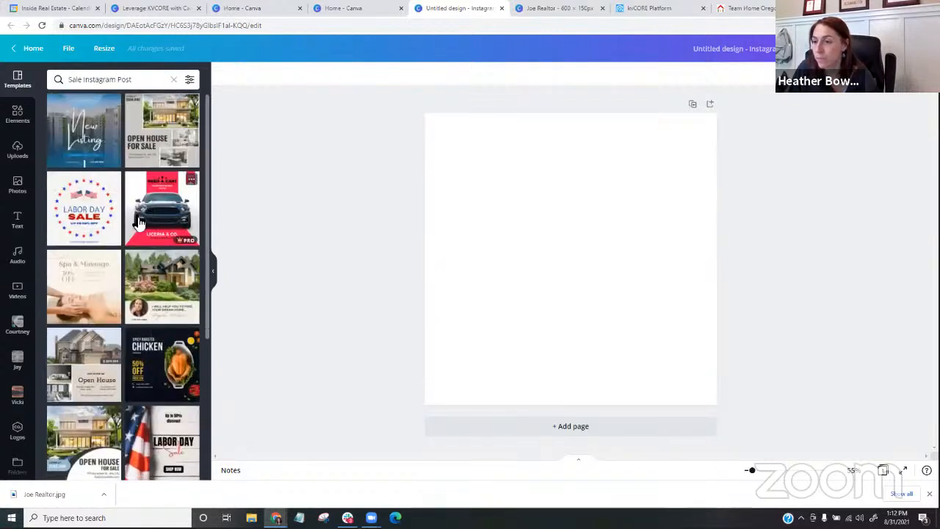
{"action": "scroll", "coordinate": [136, 223], "scroll_direction": "down", "scroll_amount": 5}
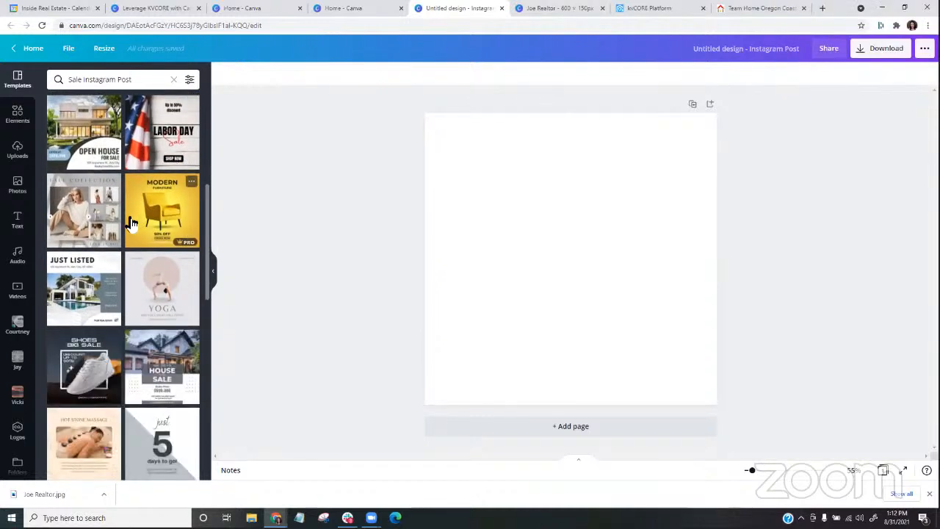
{"action": "scroll", "coordinate": [126, 224], "scroll_direction": "down", "scroll_amount": 1}
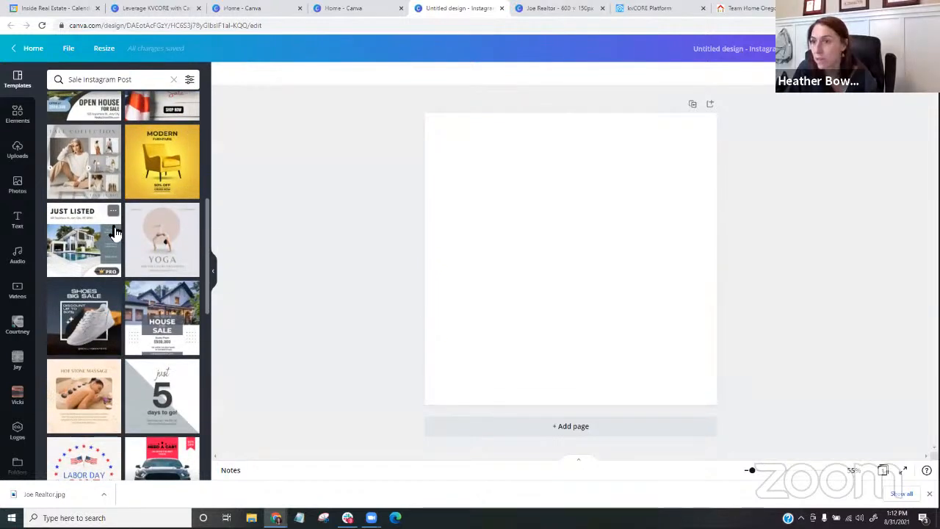
{"action": "scroll", "coordinate": [88, 235], "scroll_direction": "down", "scroll_amount": 3}
{"action": "scroll", "coordinate": [86, 235], "scroll_direction": "down", "scroll_amount": 4}
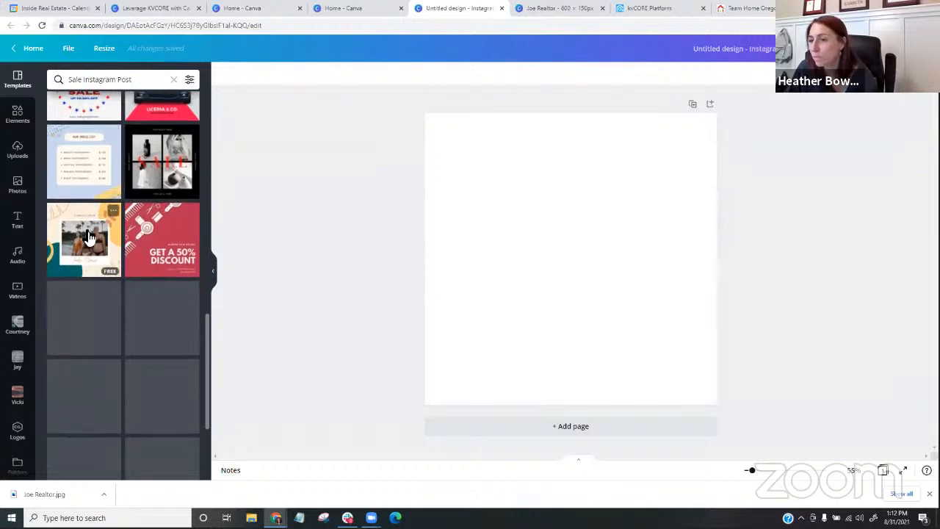
- Clear the category filter and search the templates for "real estate"
{"action": "left_click", "coordinate": [173, 79]}
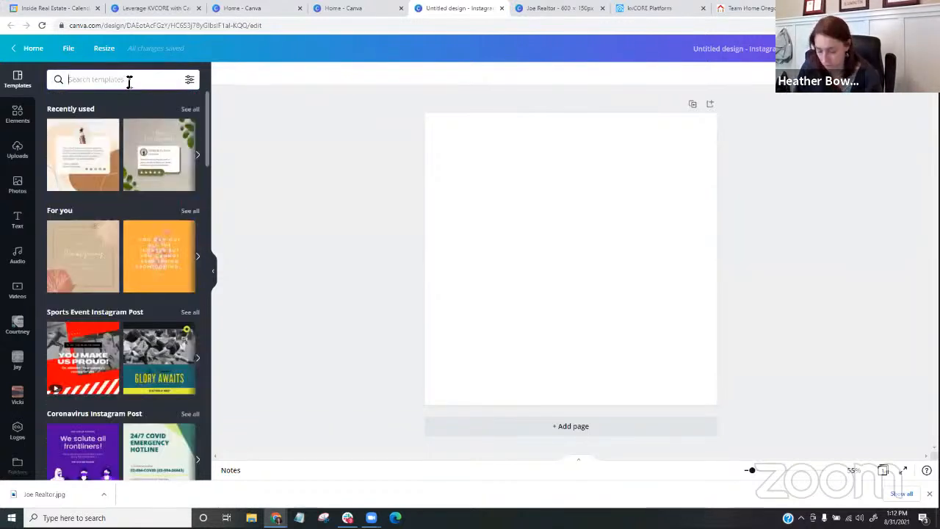
{"action": "type", "text": "reale state"}
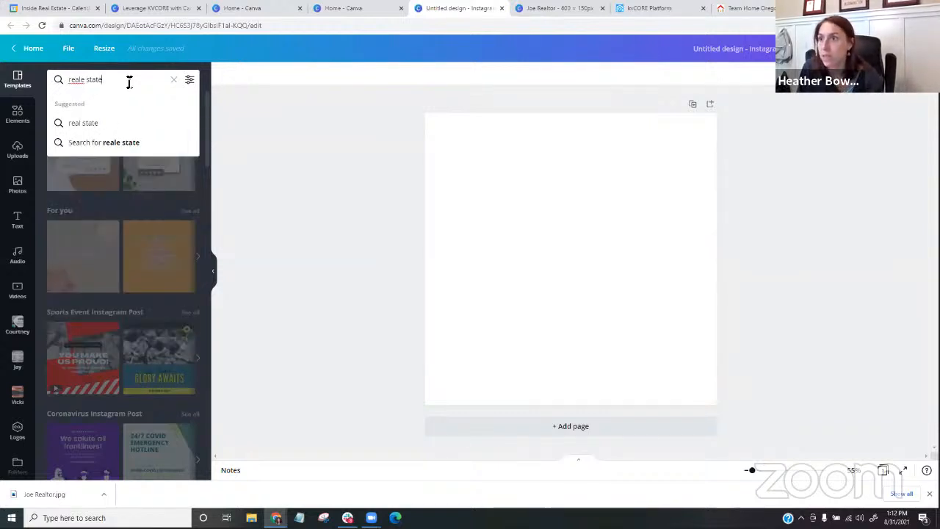
{"action": "key", "text": "BackSpace"}
{"action": "key", "text": "BackSpace"}
{"action": "key", "text": "BackSpace"}
{"action": "key", "text": "BackSpace"}
{"action": "key", "text": "BackSpace"}
{"action": "key", "text": "BackSpace"}
{"action": "key", "text": "BackSpace"}
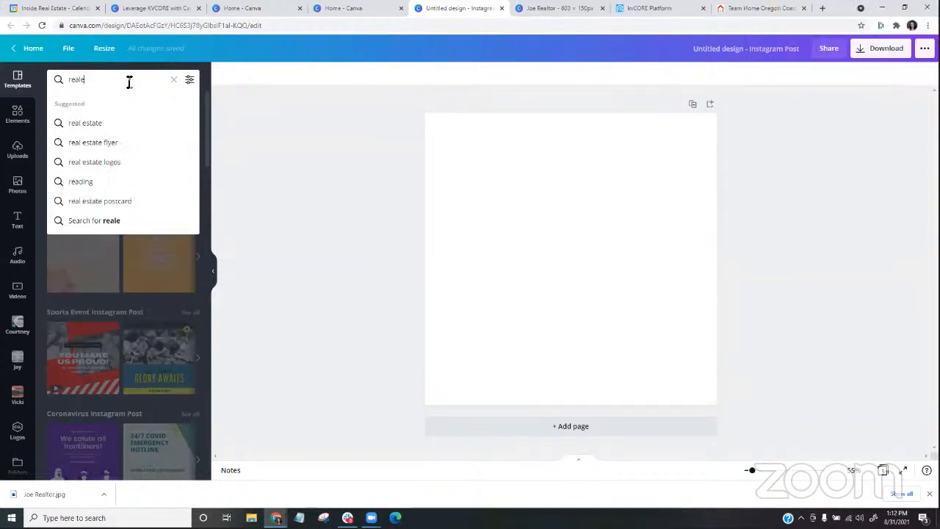
{"action": "type", "text": "estate"}
{"action": "key", "text": "Return"}
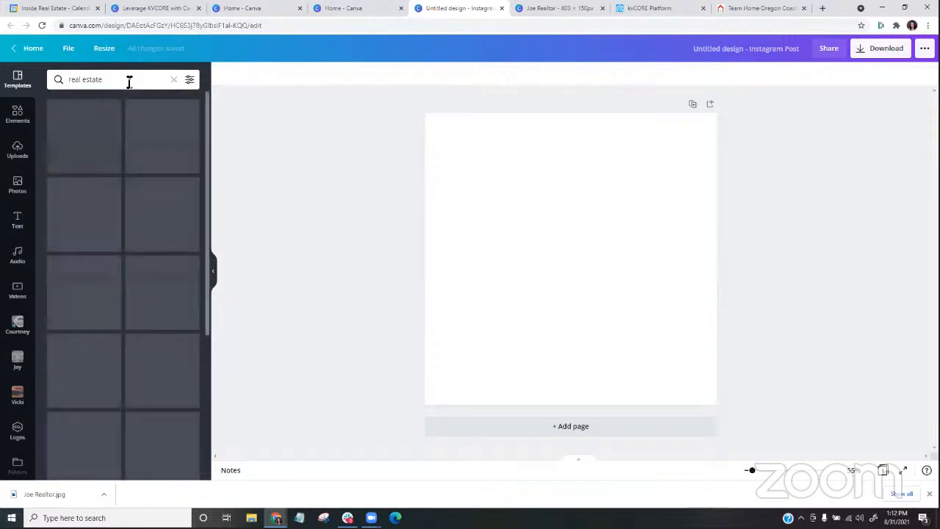
- Apply the real estate template with the garden house photo, round agent portrait and "I will help you to find your dream home" text
{"action": "scroll", "coordinate": [102, 279], "scroll_direction": "down", "scroll_amount": 2}
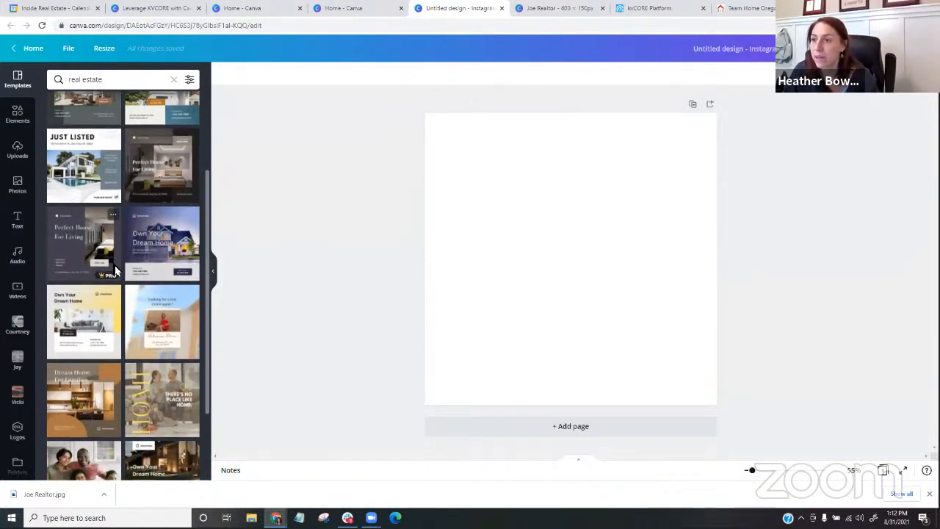
{"action": "scroll", "coordinate": [61, 396], "scroll_direction": "down", "scroll_amount": 3}
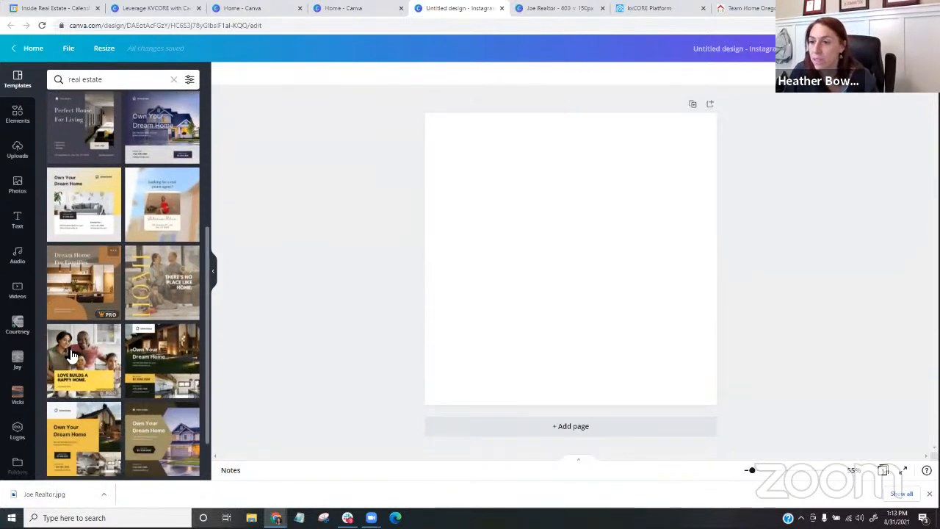
{"action": "scroll", "coordinate": [62, 356], "scroll_direction": "down", "scroll_amount": 2}
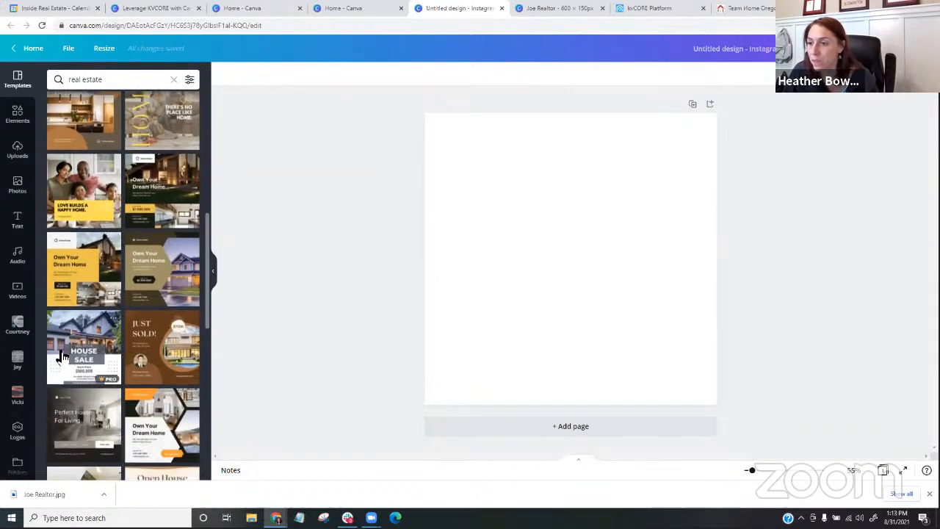
{"action": "scroll", "coordinate": [62, 356], "scroll_direction": "down", "scroll_amount": 3}
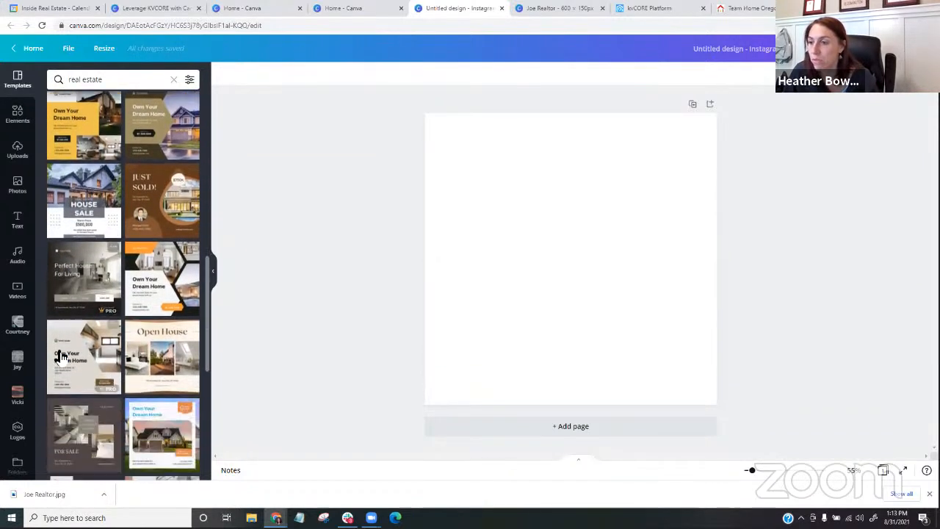
{"action": "scroll", "coordinate": [59, 358], "scroll_direction": "down", "scroll_amount": 5}
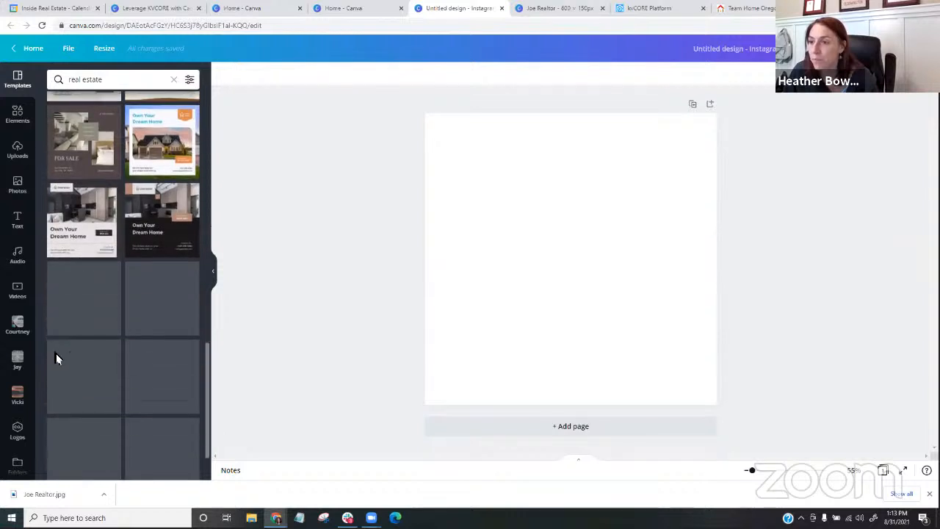
{"action": "scroll", "coordinate": [60, 346], "scroll_direction": "down", "scroll_amount": 2}
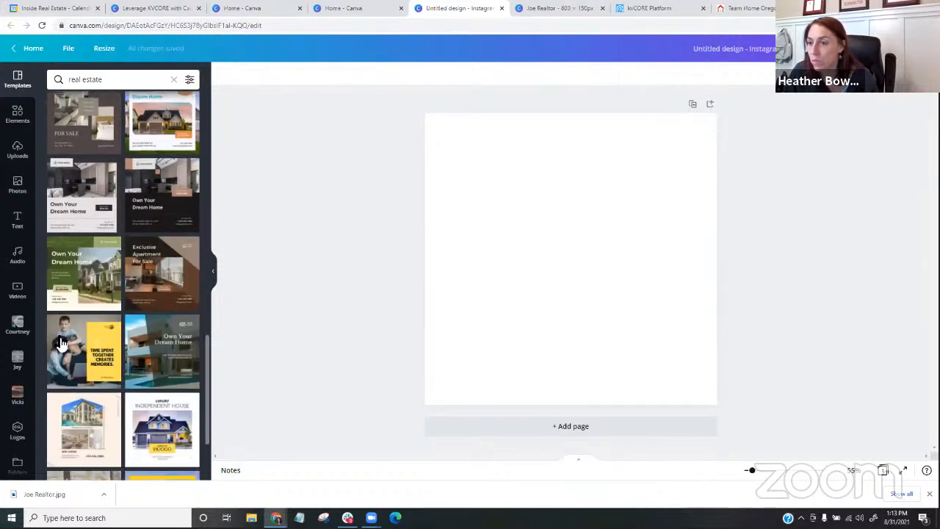
{"action": "scroll", "coordinate": [62, 343], "scroll_direction": "down", "scroll_amount": 2}
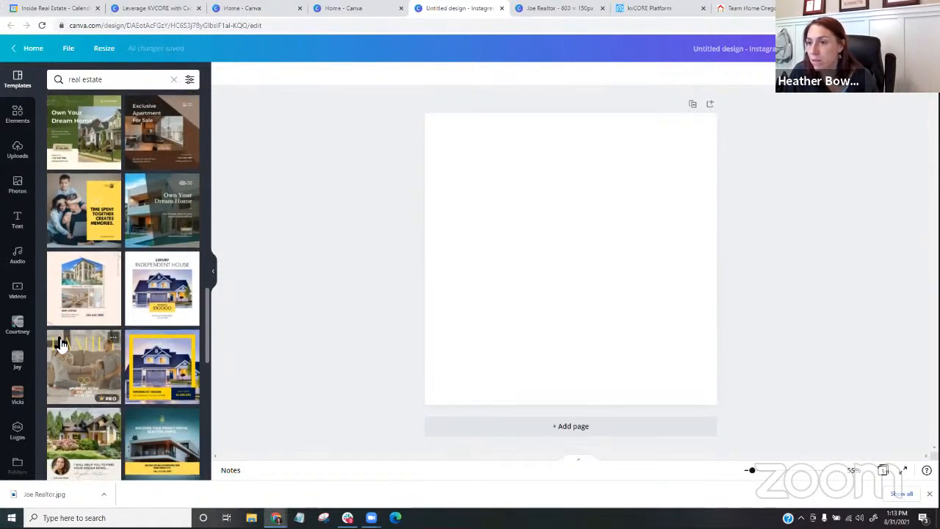
{"action": "scroll", "coordinate": [110, 331], "scroll_direction": "down", "scroll_amount": 2}
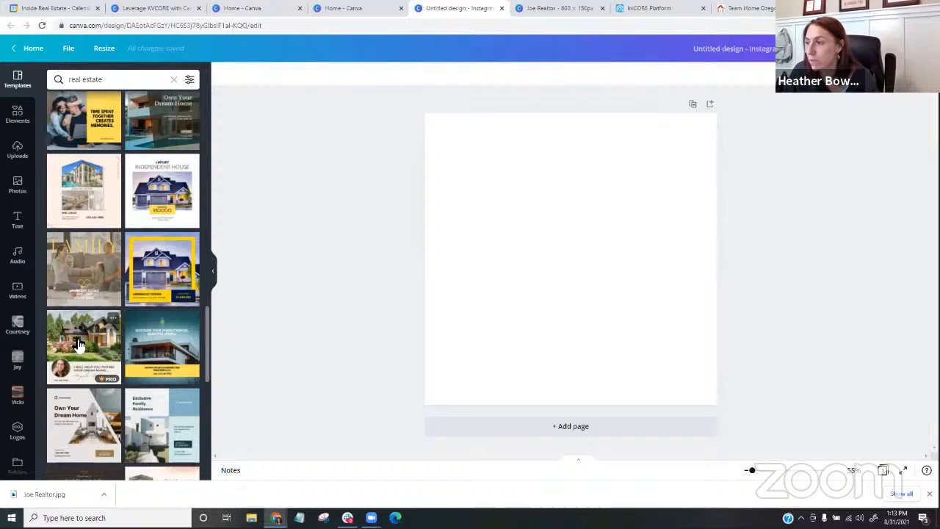
{"action": "left_click", "coordinate": [80, 345]}
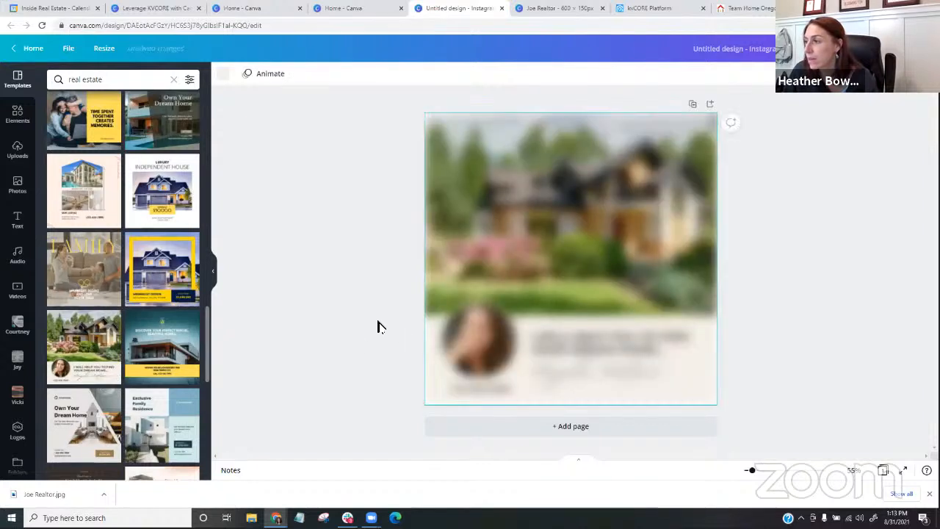
- Replace the dream home headline below the house photo with "GET AN INSTANT HOME VALUE"
{"action": "left_click", "coordinate": [617, 339]}
{"action": "left_click", "coordinate": [534, 340]}
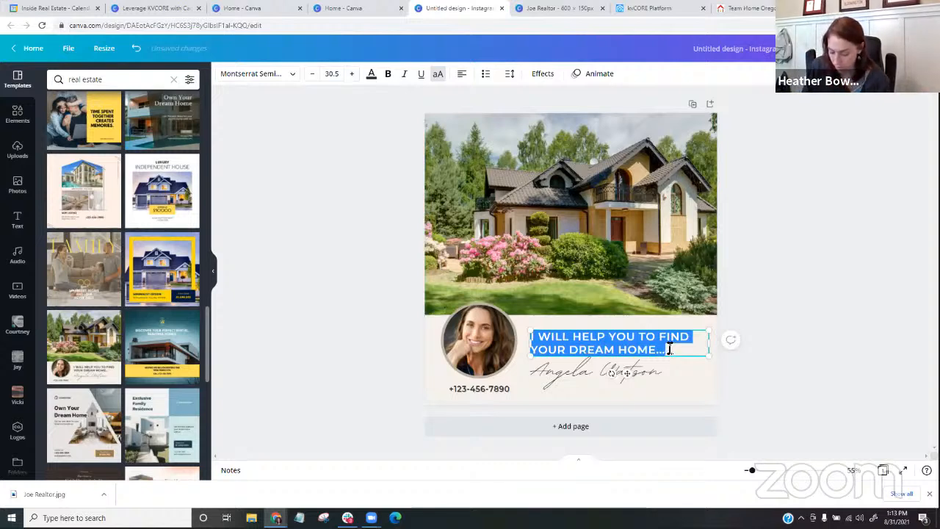
{"action": "type", "text": "GET "}
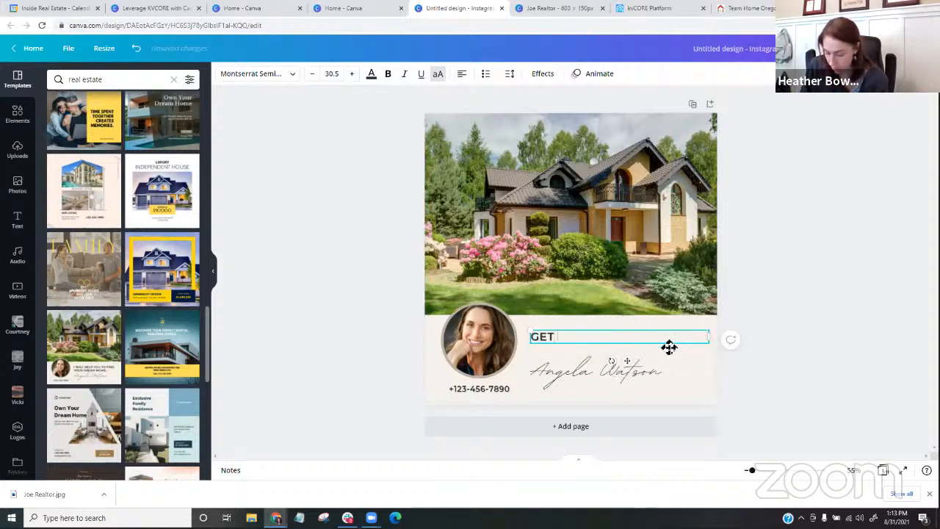
{"action": "type", "text": "AN INSTAN"}
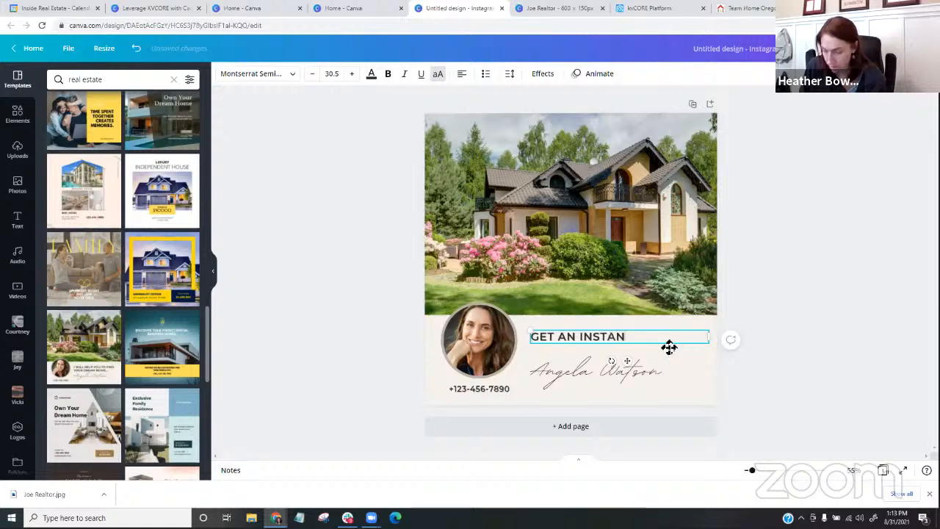
{"action": "type", "text": "T HOME"}
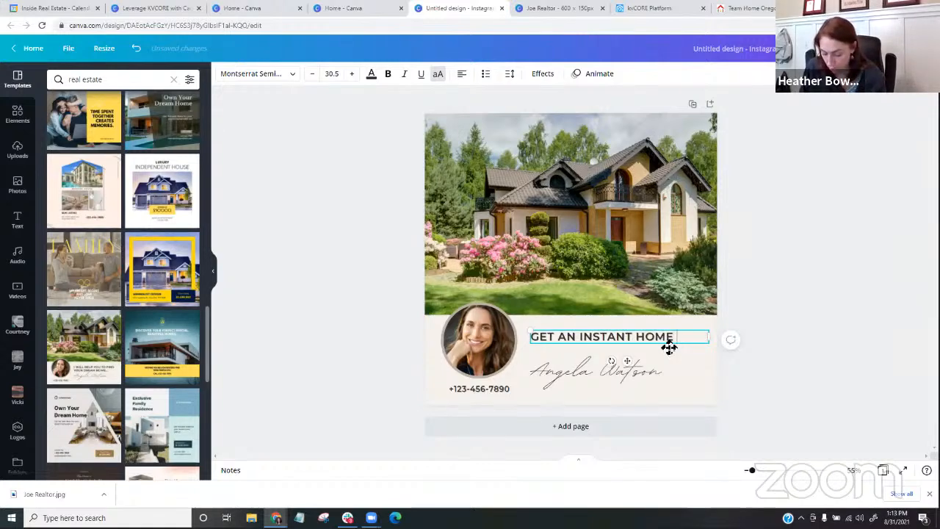
{"action": "type", "text": " VALUE"}
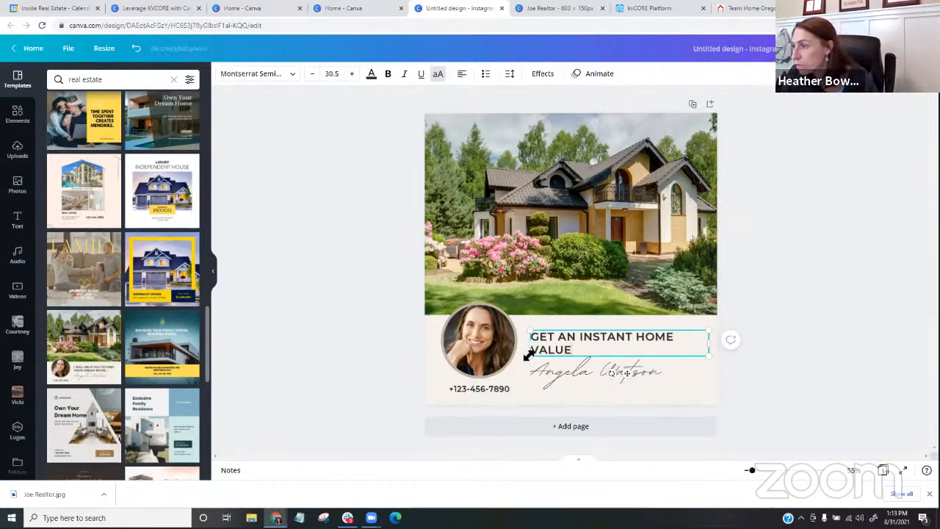
- Delete the agent portrait, the phone number and the signature name from the beige area below the photo
{"action": "left_click", "coordinate": [488, 346]}
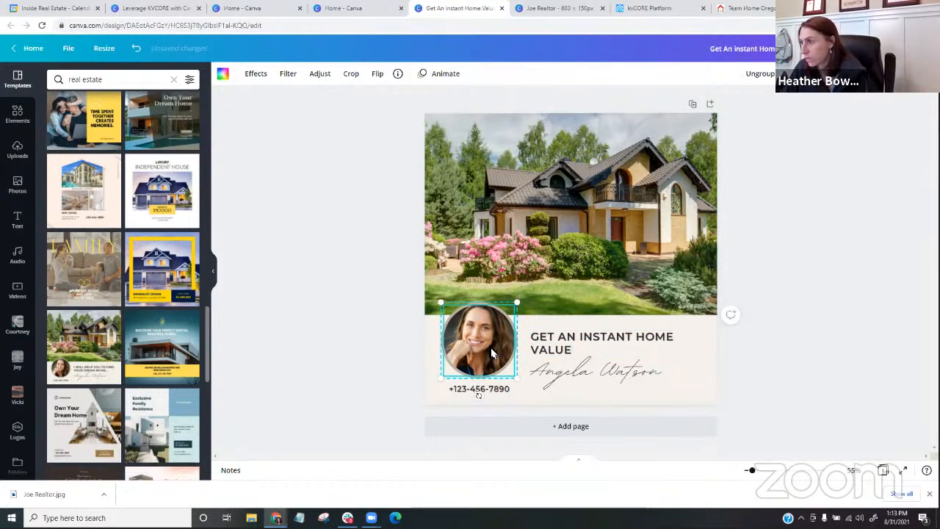
{"action": "key", "text": "Delete"}
{"action": "key", "text": "Delete"}
{"action": "left_click", "coordinate": [478, 390]}
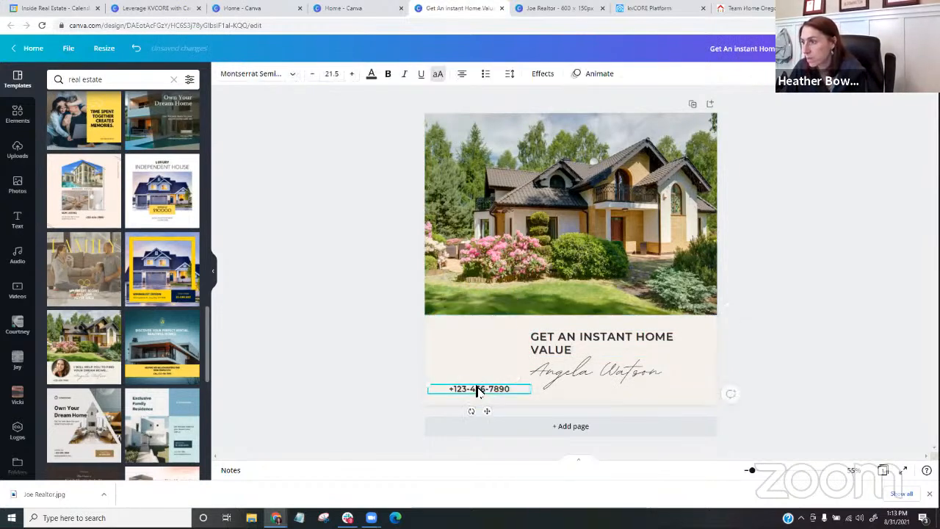
{"action": "key", "text": "Delete"}
{"action": "left_click", "coordinate": [578, 372]}
{"action": "key", "text": "Delete"}
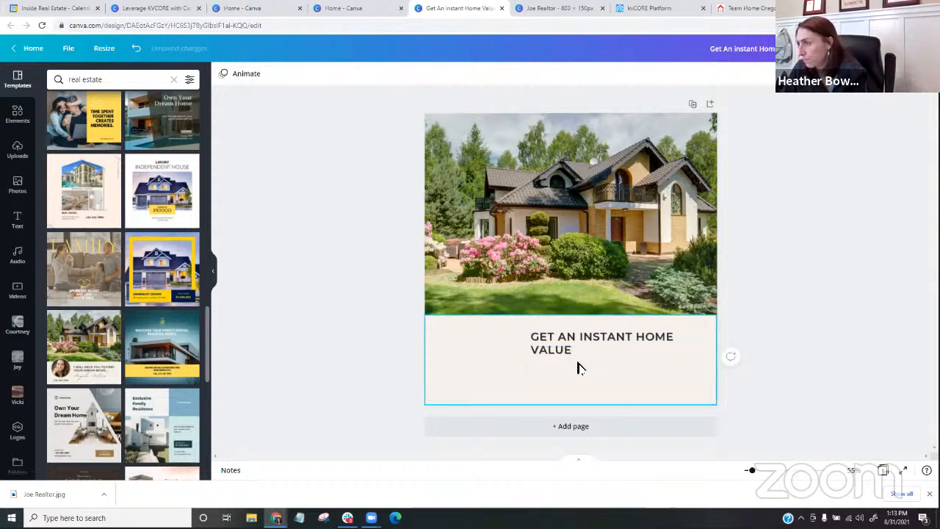
- Move the headline into the cleared space, wrap it onto three lines and enlarge its text to about size 62.1
{"action": "left_click", "coordinate": [573, 338]}
{"action": "left_click_drag", "start_coordinate": [563, 340], "coordinate": [472, 337]}
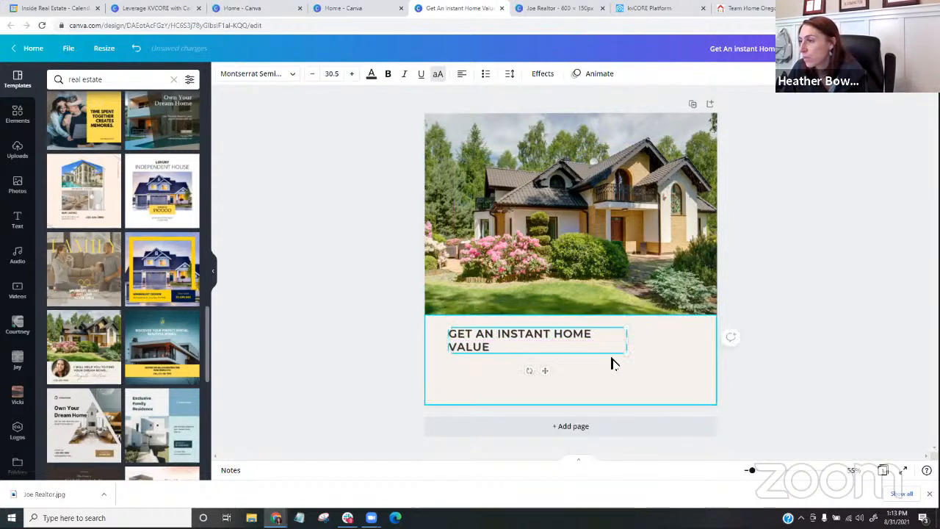
{"action": "left_click_drag", "start_coordinate": [625, 352], "coordinate": [684, 392]}
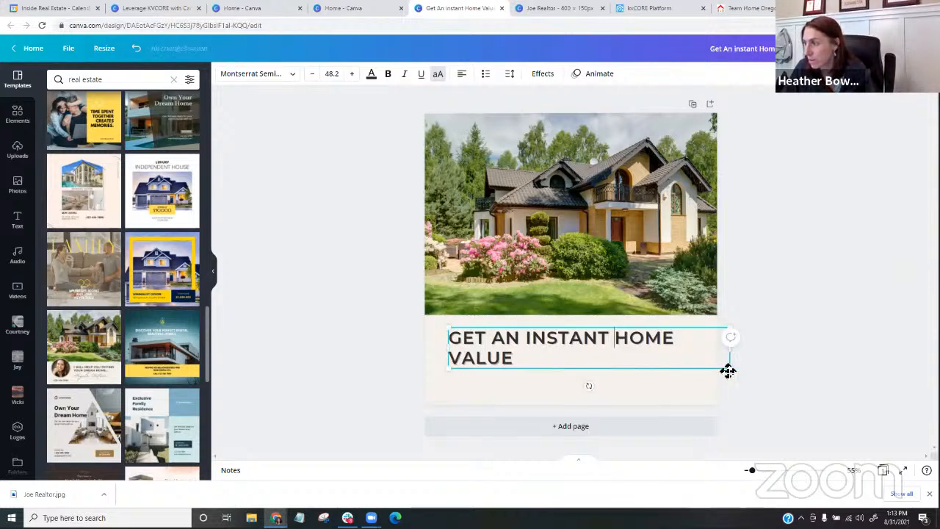
{"action": "left_click_drag", "start_coordinate": [734, 355], "coordinate": [593, 362]}
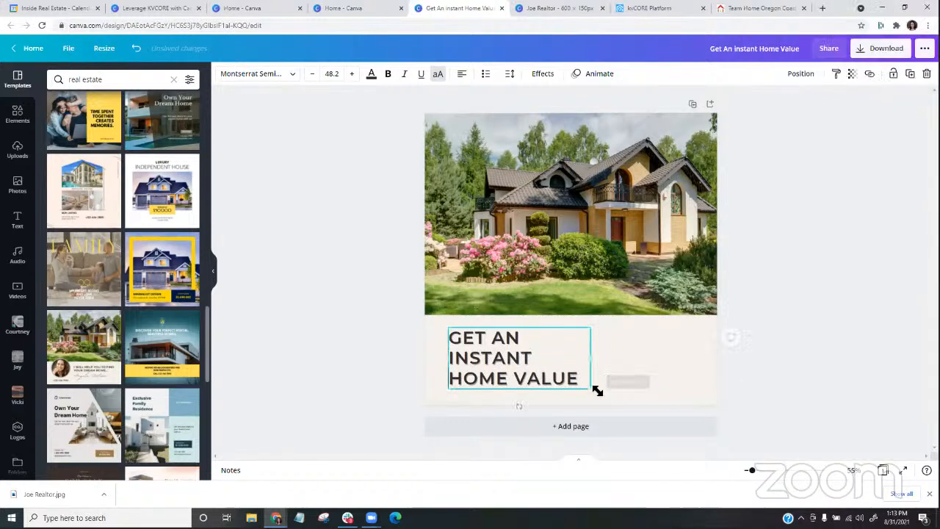
{"action": "left_click_drag", "start_coordinate": [597, 394], "coordinate": [634, 415]}
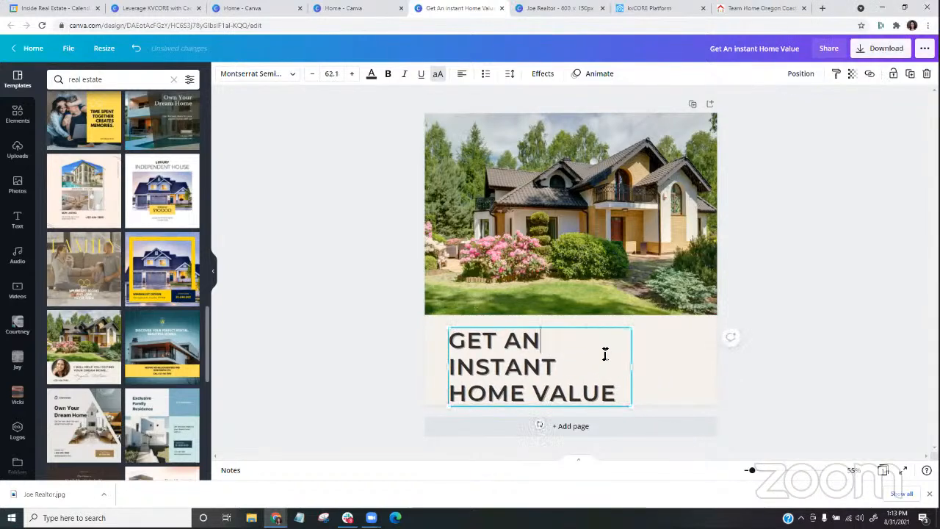
- Center the headline box within the beige area under the house photo and center-align its text
{"action": "left_click_drag", "start_coordinate": [606, 326], "coordinate": [626, 320]}
{"action": "left_click", "coordinate": [751, 336]}
{"action": "left_click", "coordinate": [592, 352]}
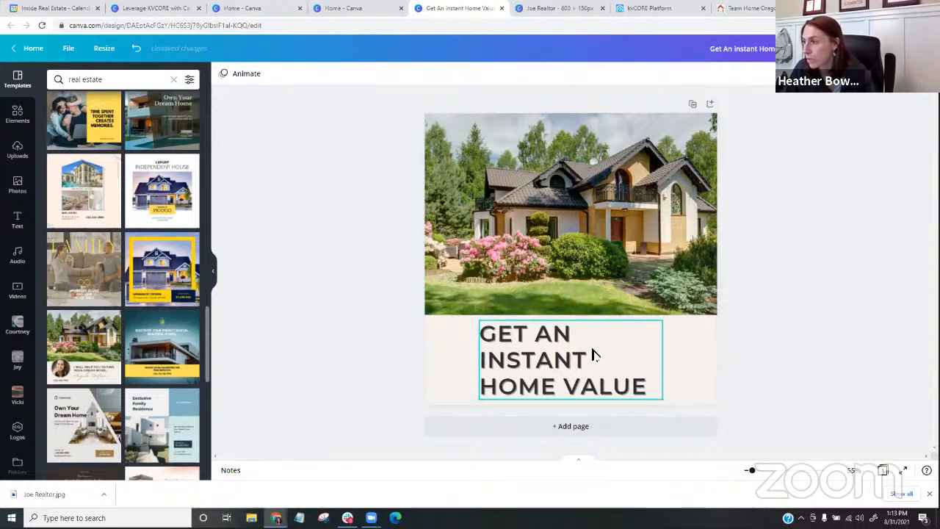
{"action": "left_click", "coordinate": [463, 76]}
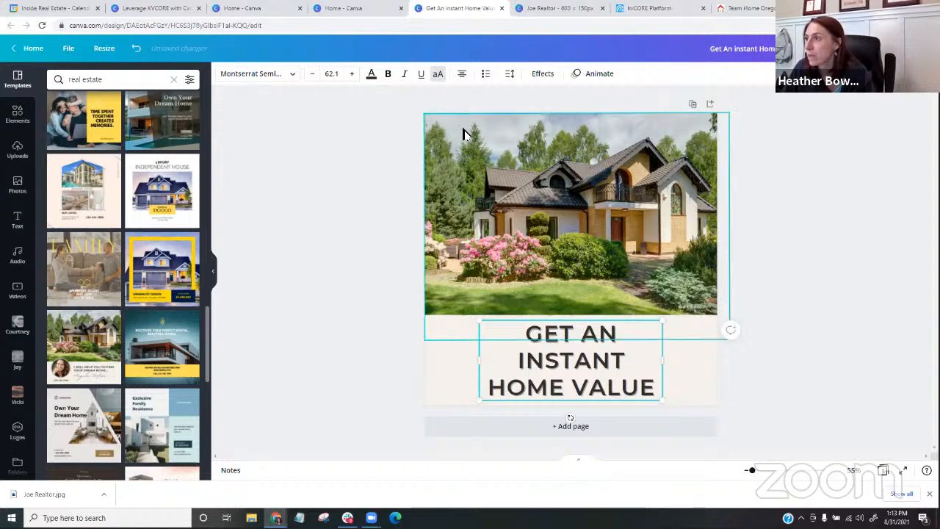
{"action": "left_click", "coordinate": [369, 296]}
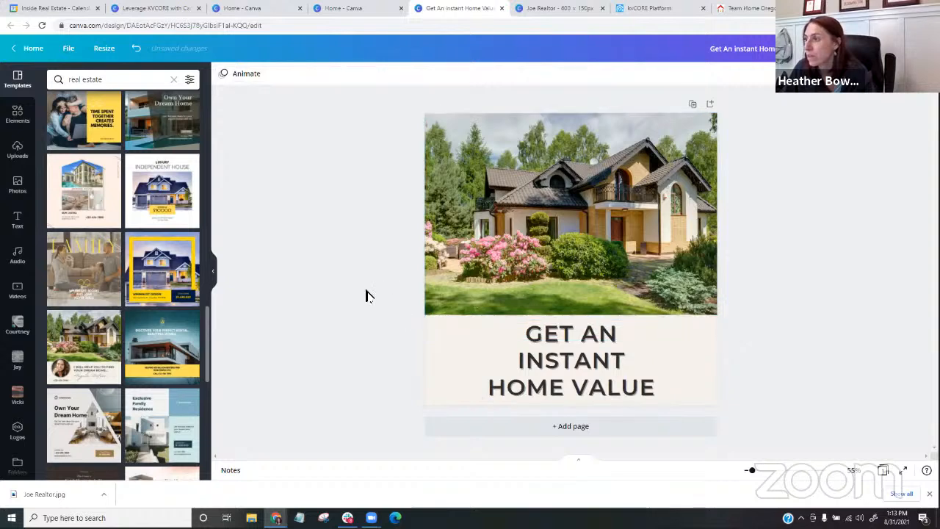
- Add a second page to the Instagram post design
{"action": "left_click", "coordinate": [567, 427]}
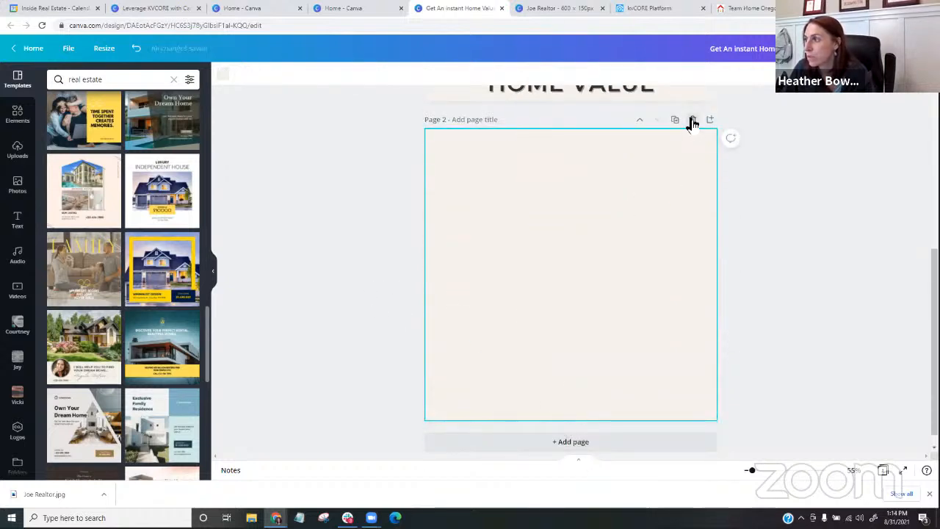
- Delete the blank second page and put a duplicate of the first page in its place
{"action": "left_click", "coordinate": [692, 119]}
{"action": "left_click", "coordinate": [692, 104]}
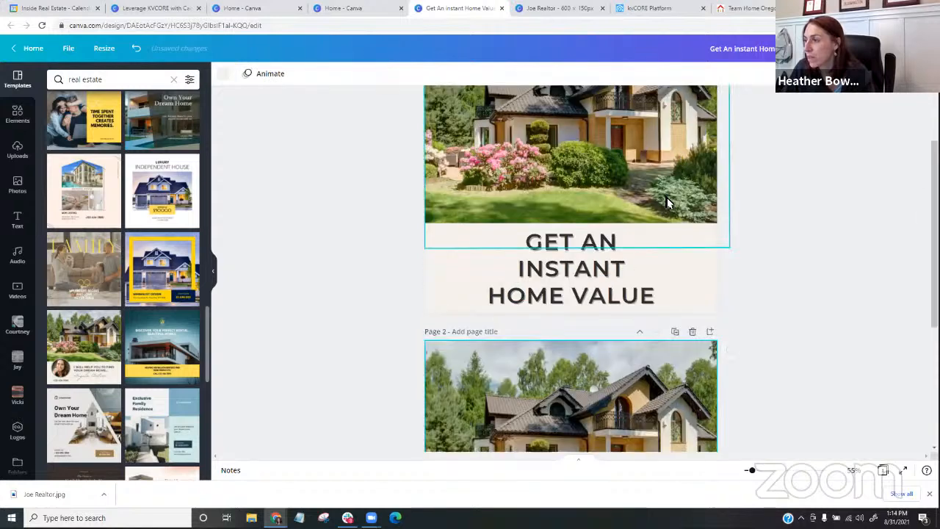
- Replace the headline on page 2 with "SEARCH ALL HOMES FOR SALE"
{"action": "left_click", "coordinate": [570, 358]}
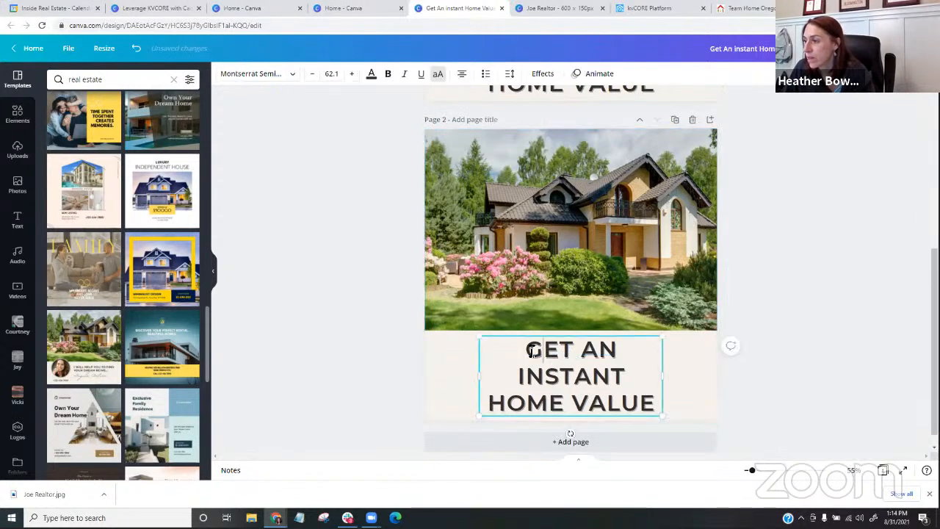
{"action": "left_click_drag", "start_coordinate": [532, 351], "coordinate": [651, 400]}
{"action": "type", "text": "S"}
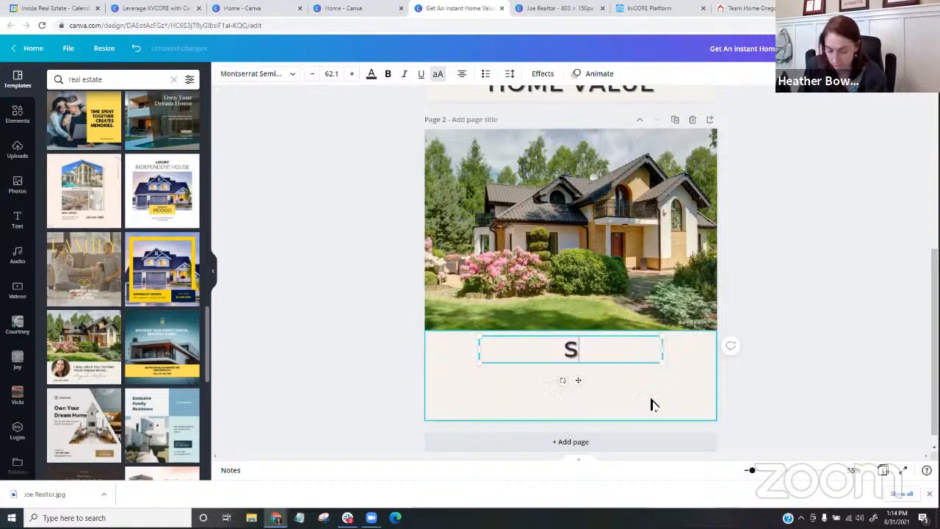
{"action": "type", "text": "EA"}
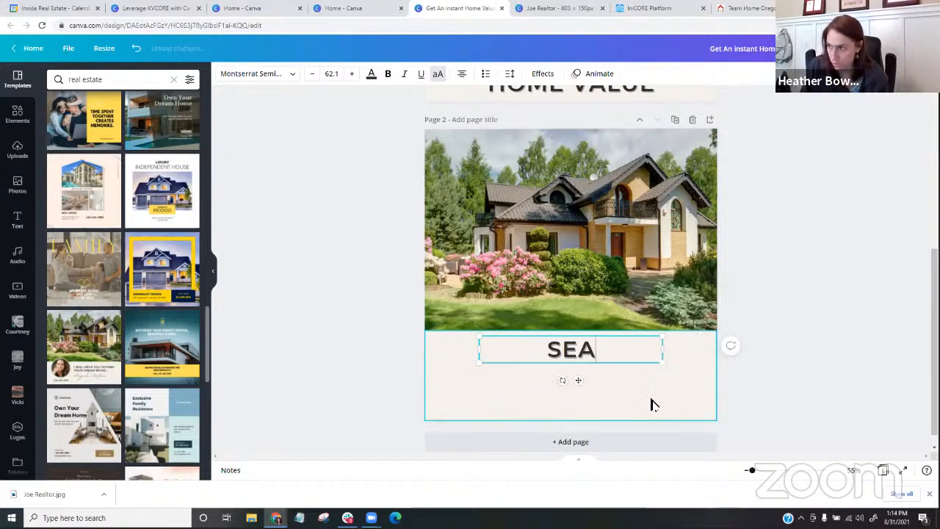
{"action": "type", "text": "RCH AL"}
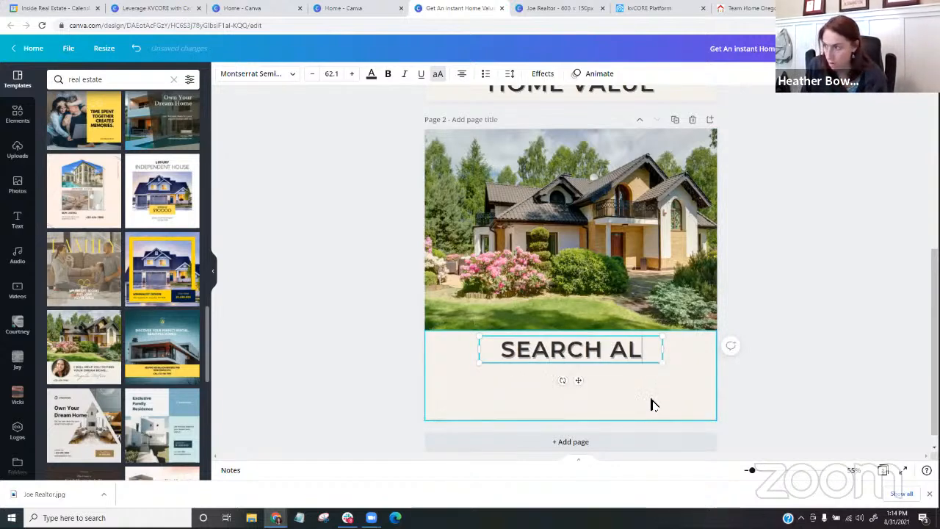
{"action": "type", "text": "L HOMES"}
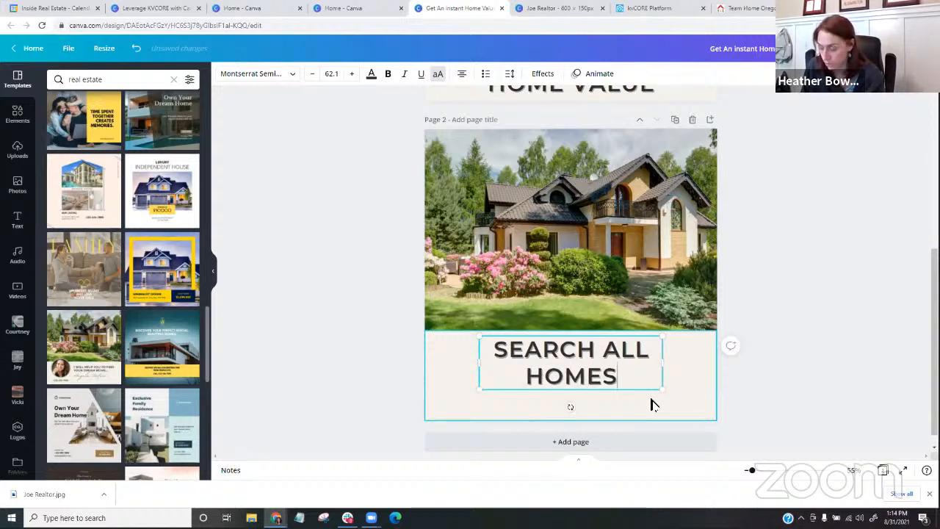
{"action": "type", "text": " FOR SALE"}
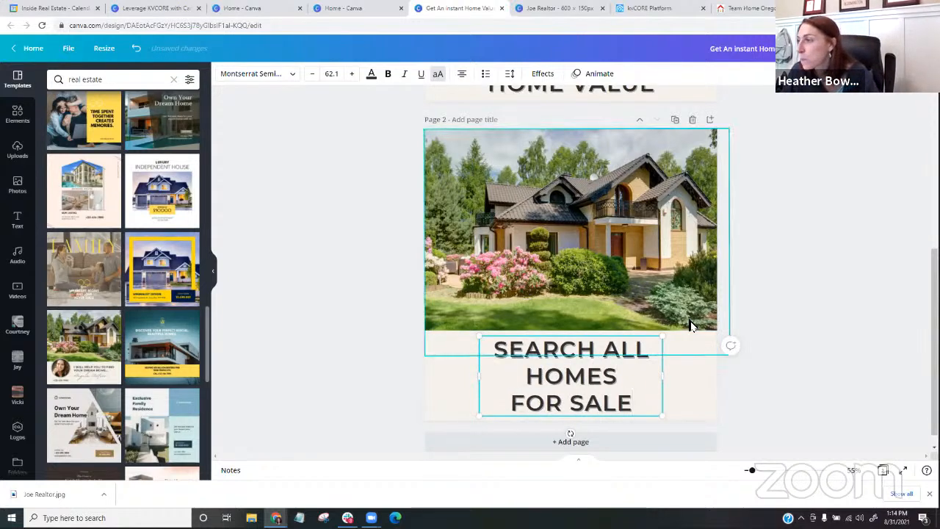
{"action": "left_click", "coordinate": [353, 349]}
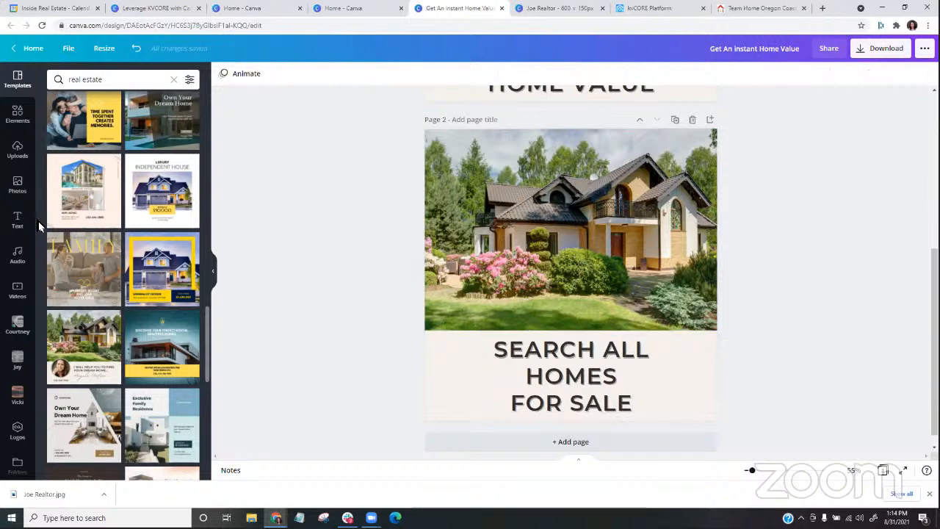
- Search the photo library for "house" and replace page 2's photo with the stone-and-siding house with blue shutters
{"action": "left_click", "coordinate": [483, 227]}
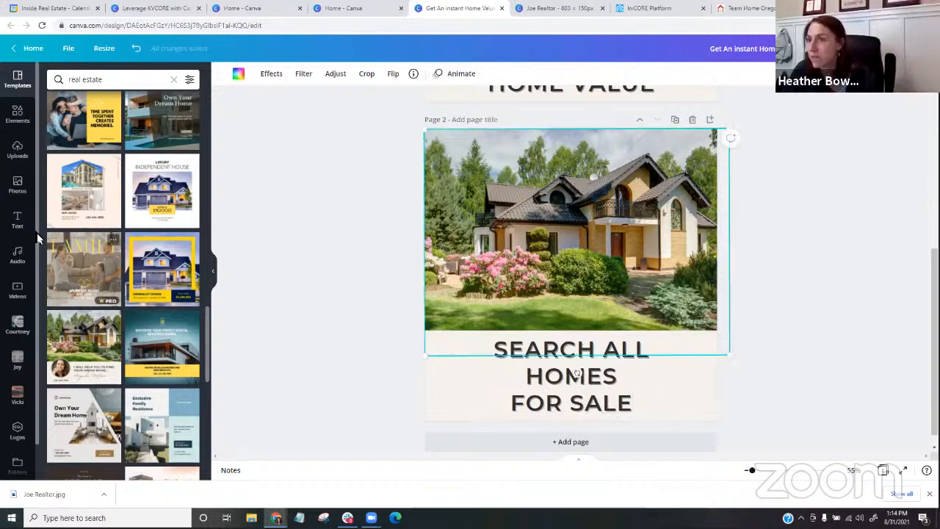
{"action": "left_click", "coordinate": [17, 185]}
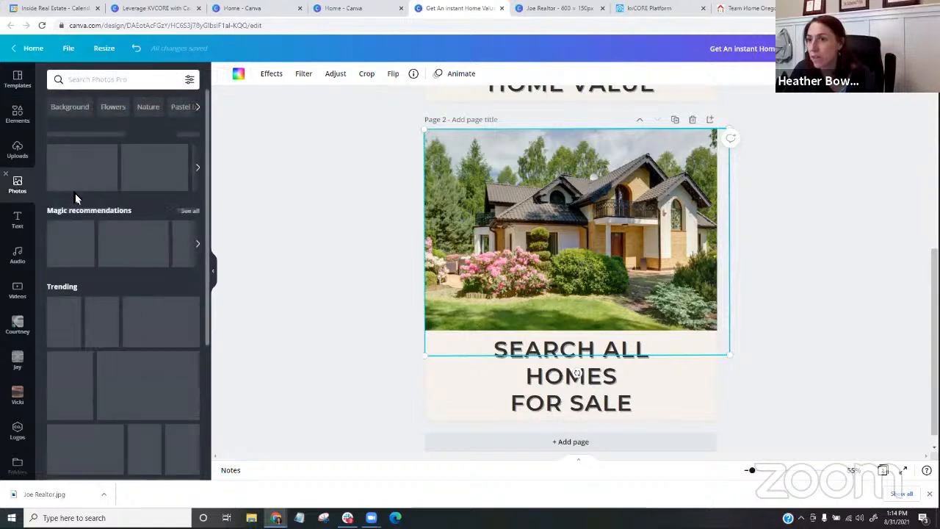
{"action": "left_click", "coordinate": [93, 80]}
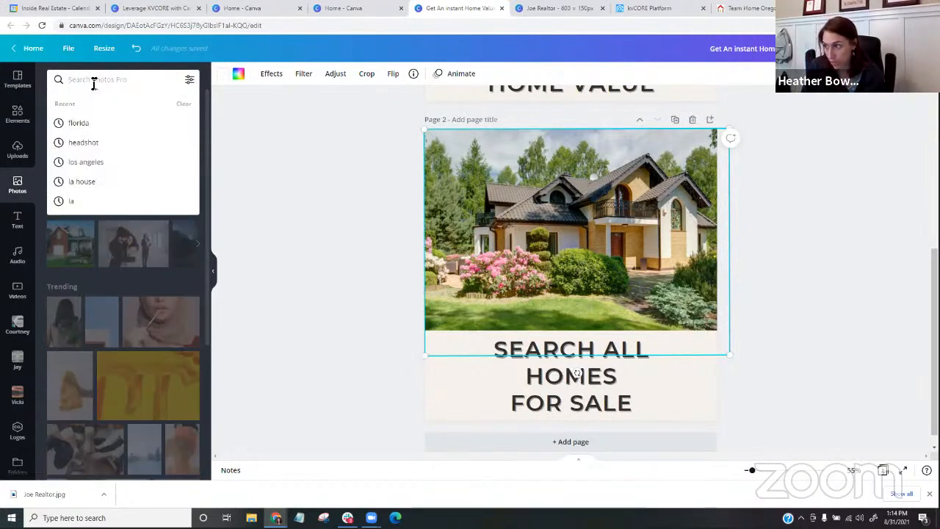
{"action": "type", "text": "house"}
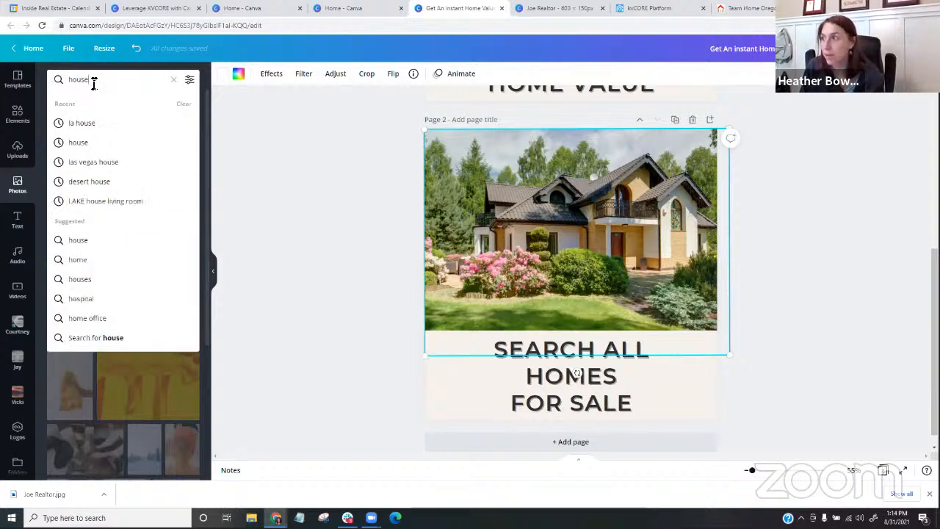
{"action": "key", "text": "Return"}
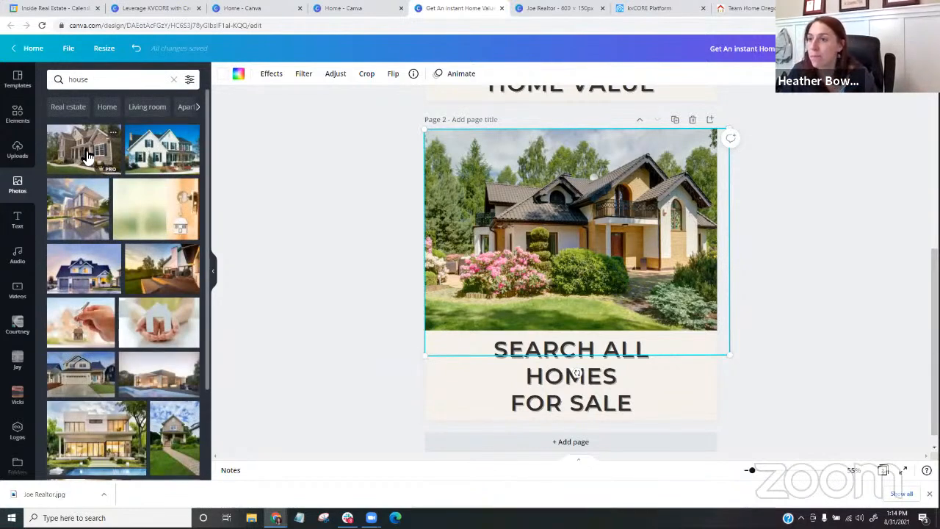
{"action": "left_click_drag", "start_coordinate": [87, 156], "coordinate": [441, 224]}
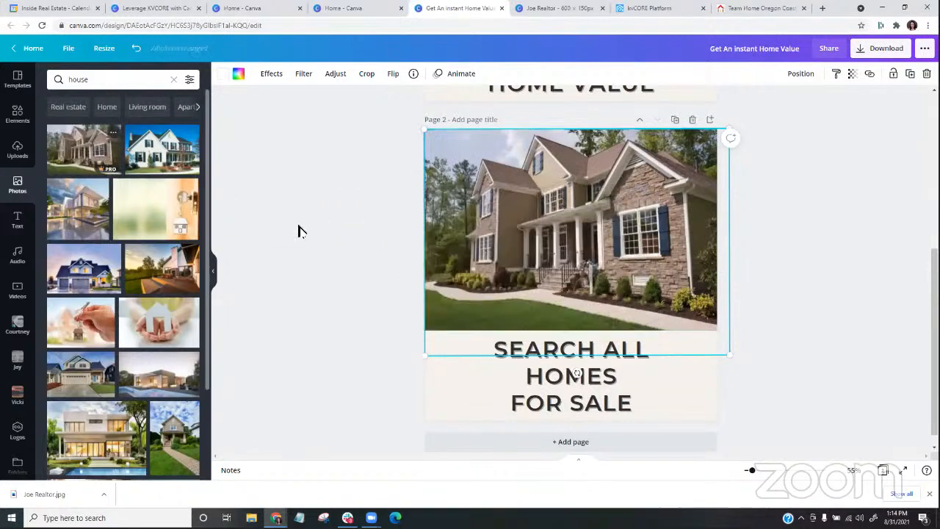
- Look over both pages of the design and open its download options
{"action": "left_click", "coordinate": [825, 272]}
{"action": "scroll", "coordinate": [823, 271], "scroll_direction": "up", "scroll_amount": 3}
{"action": "scroll", "coordinate": [823, 269], "scroll_direction": "up", "scroll_amount": 1}
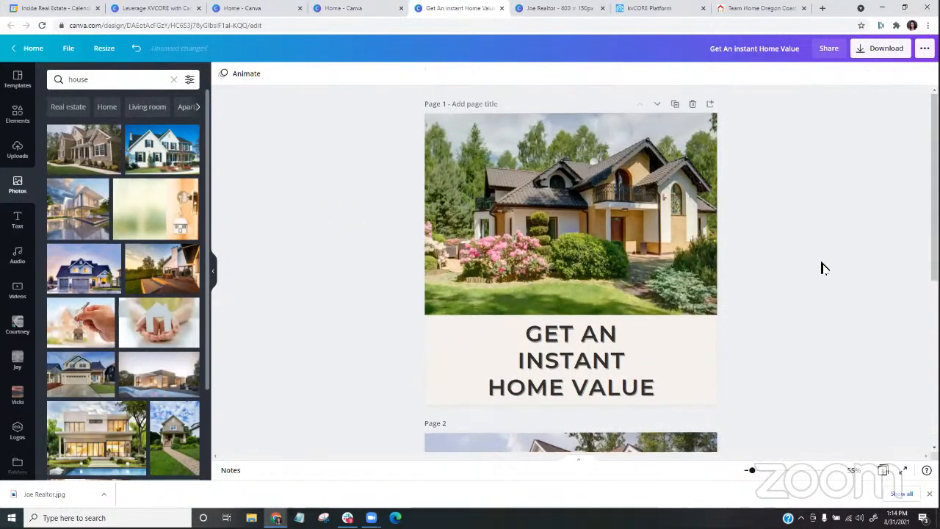
{"action": "scroll", "coordinate": [824, 268], "scroll_direction": "down", "scroll_amount": 2}
{"action": "scroll", "coordinate": [823, 268], "scroll_direction": "up", "scroll_amount": 2}
{"action": "scroll", "coordinate": [824, 269], "scroll_direction": "down", "scroll_amount": 1}
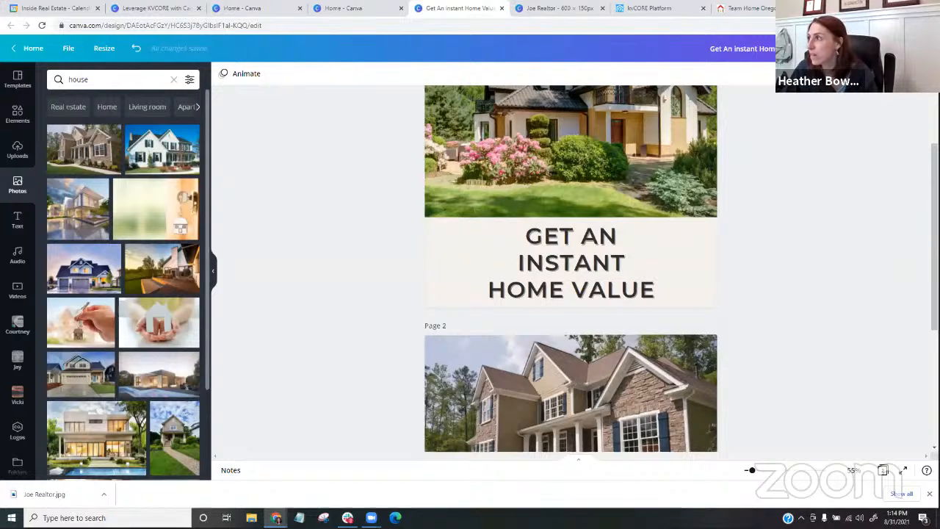
{"action": "left_click", "coordinate": [853, 49]}
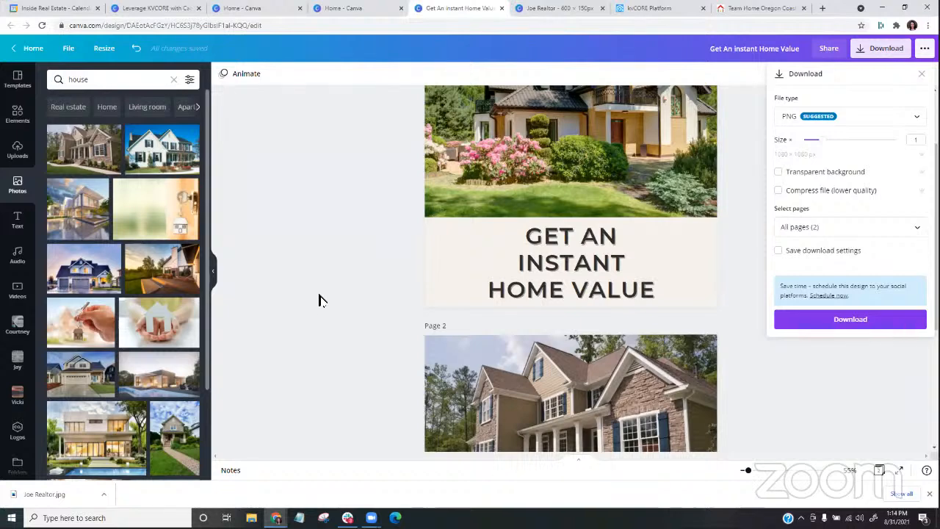
- Reword the headline on page 1 to "CLICK FOR INSTANT HOME VALUE"
{"action": "left_click", "coordinate": [547, 241]}
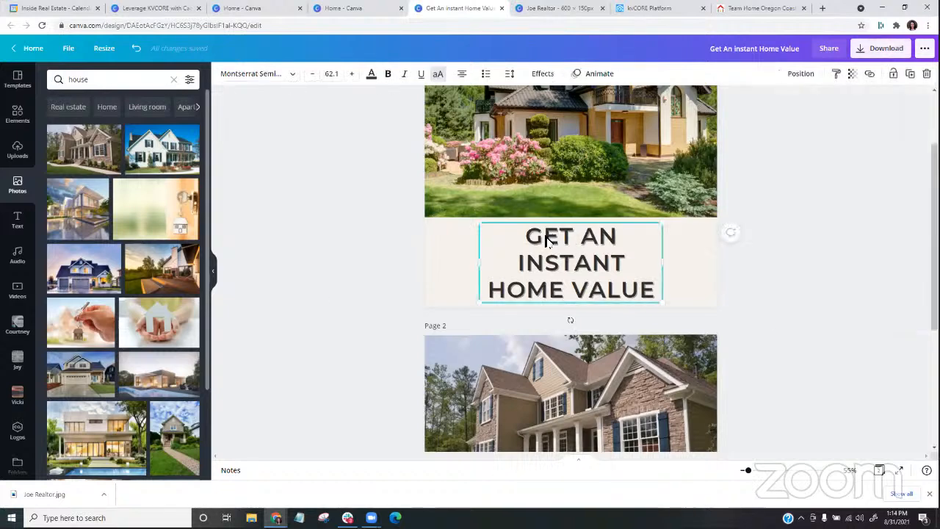
{"action": "left_click", "coordinate": [533, 236]}
{"action": "type", "text": "CLICK "}
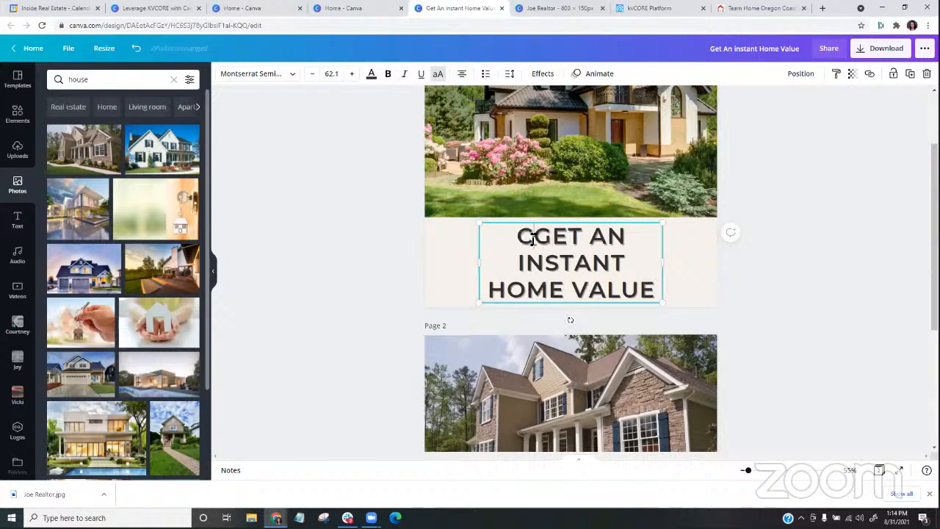
{"action": "type", "text": "FOR"}
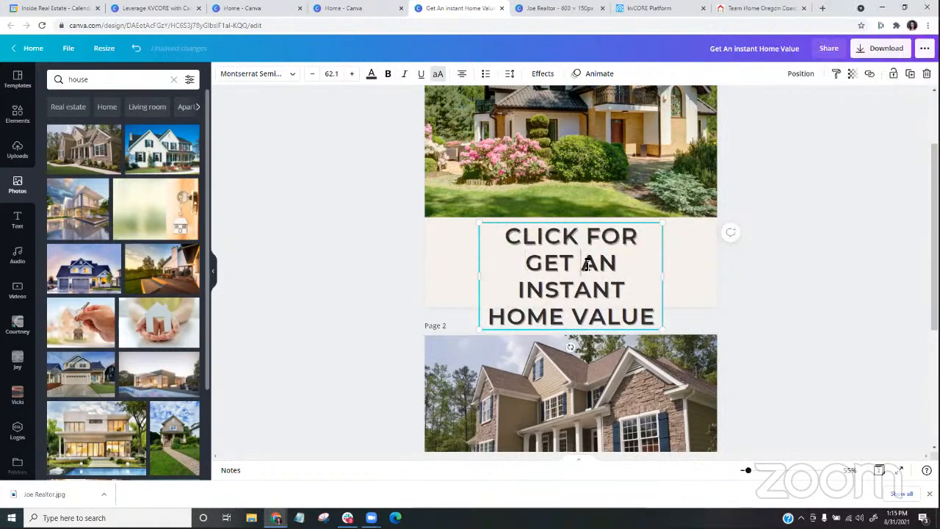
{"action": "key", "text": "BackSpace"}
{"action": "key", "text": "BackSpace"}
{"action": "key", "text": "BackSpace"}
{"action": "key", "text": "BackSpace"}
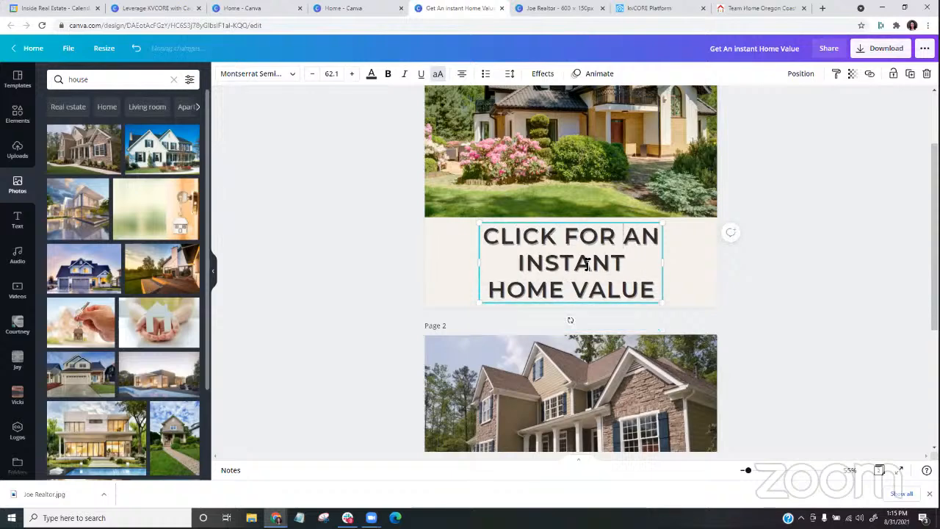
{"action": "key", "text": "BackSpace"}
{"action": "key", "text": "BackSpace"}
{"action": "key", "text": "BackSpace"}
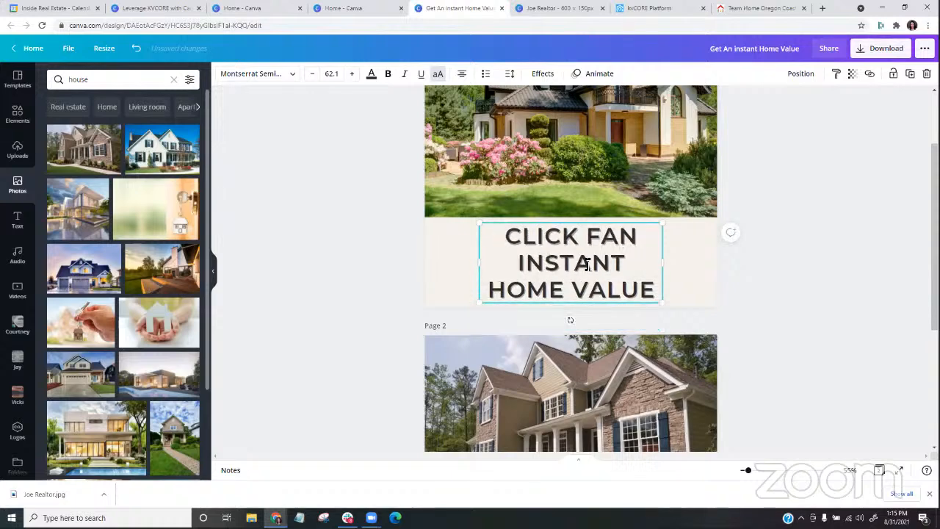
{"action": "key", "text": "Delete"}
{"action": "key", "text": "Delete"}
{"action": "type", "text": "R"}
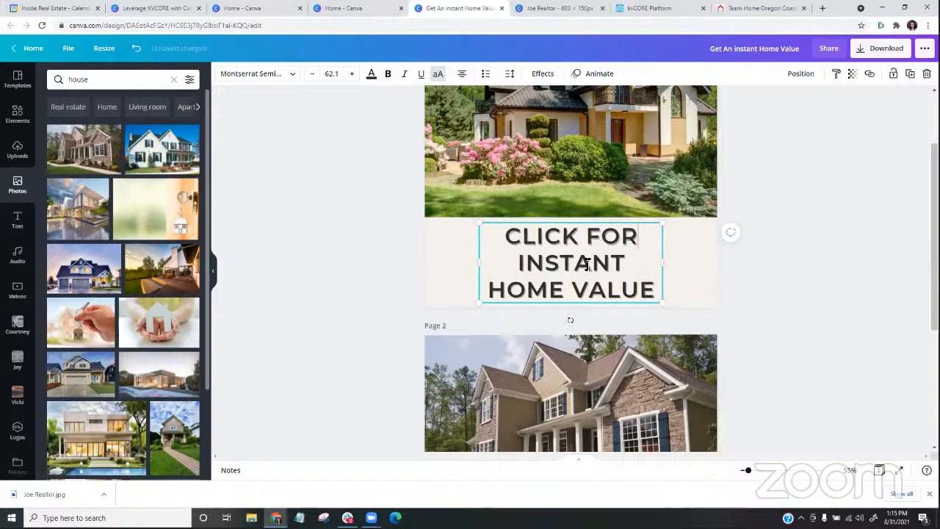
{"action": "left_click", "coordinate": [744, 310]}
{"action": "scroll", "coordinate": [667, 307], "scroll_direction": "down", "scroll_amount": 5}
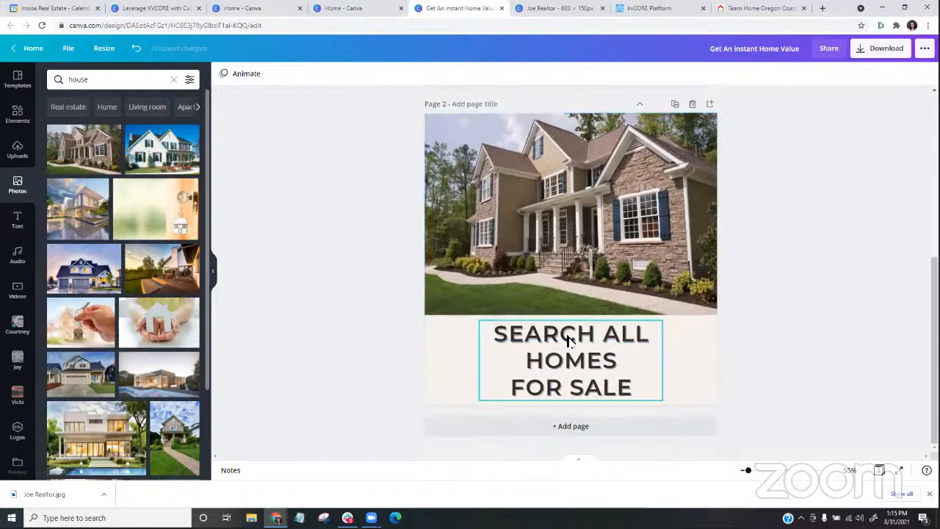
{"action": "scroll", "coordinate": [770, 275], "scroll_direction": "up", "scroll_amount": 5}
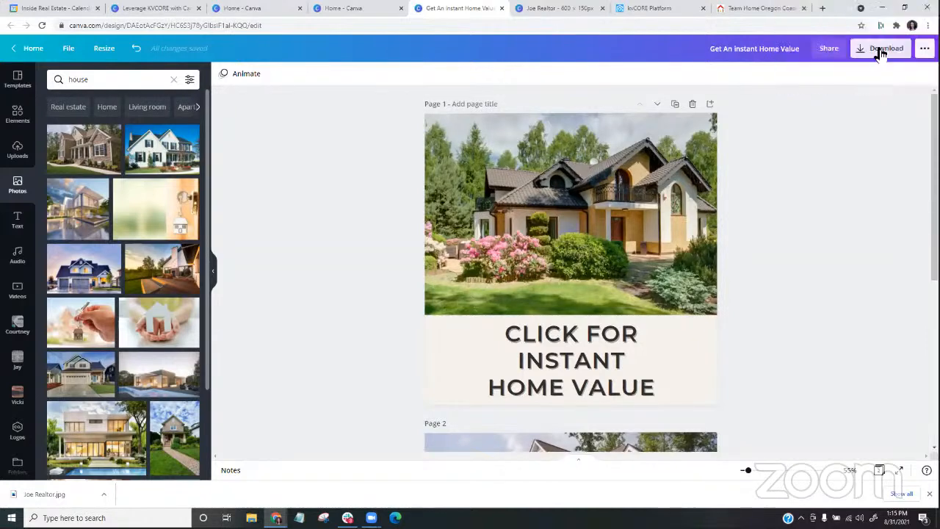
{"action": "scroll", "coordinate": [823, 163], "scroll_direction": "down", "scroll_amount": 4}
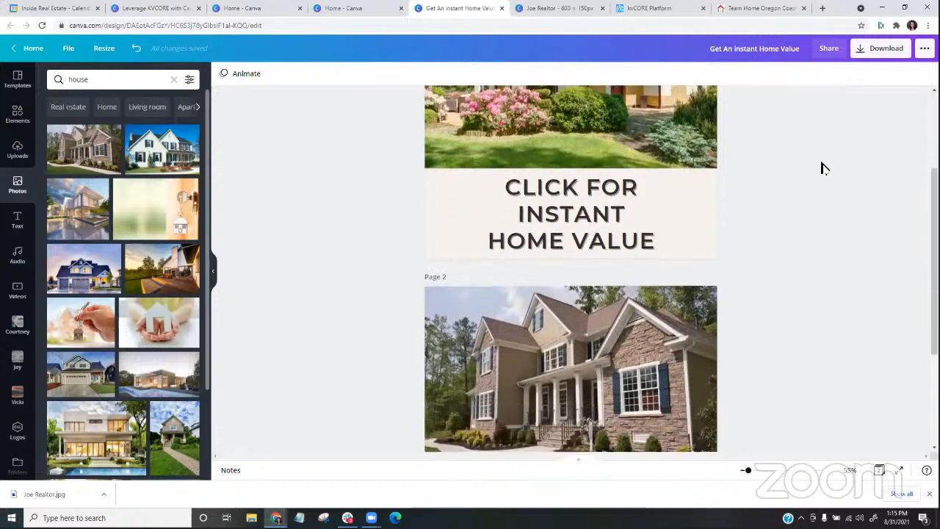
{"action": "scroll", "coordinate": [823, 167], "scroll_direction": "up", "scroll_amount": 2}
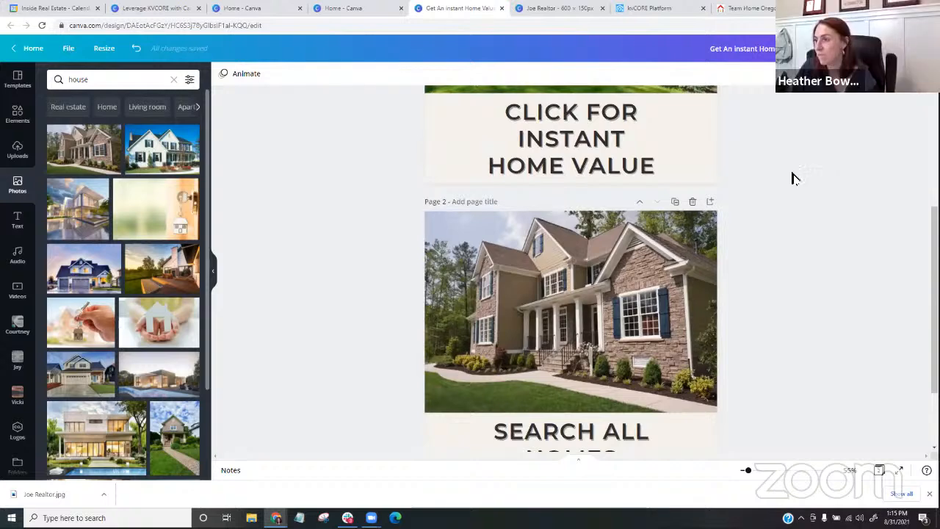
- Search the elements for "arrows" and add the red downward-pointing arrow to page 1
{"action": "scroll", "coordinate": [470, 228], "scroll_direction": "up", "scroll_amount": 2}
{"action": "scroll", "coordinate": [462, 222], "scroll_direction": "up", "scroll_amount": 2}
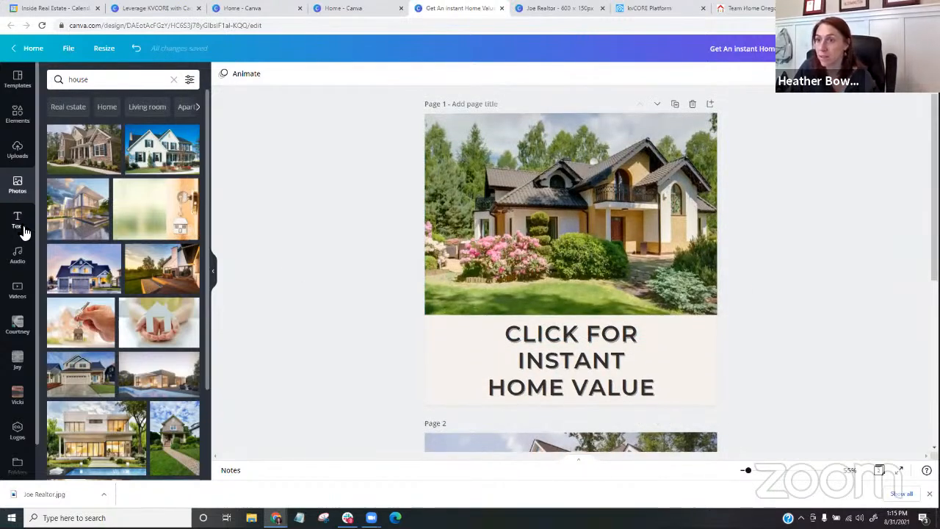
{"action": "left_click", "coordinate": [17, 122]}
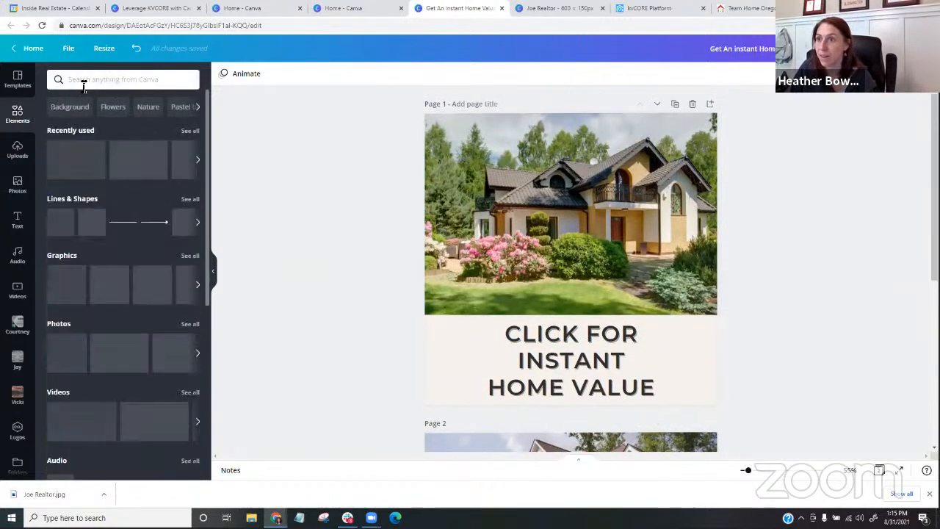
{"action": "left_click", "coordinate": [83, 81]}
{"action": "type", "text": "arrows"}
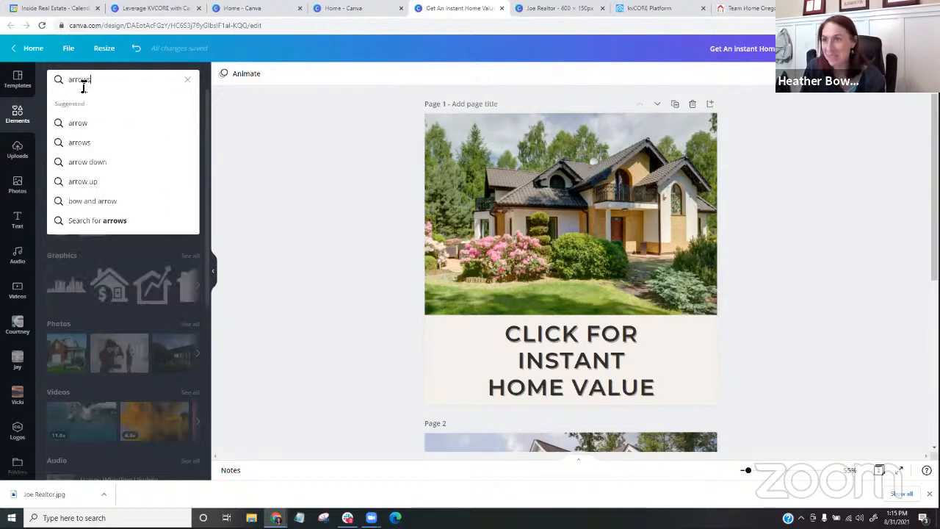
{"action": "key", "text": "Return"}
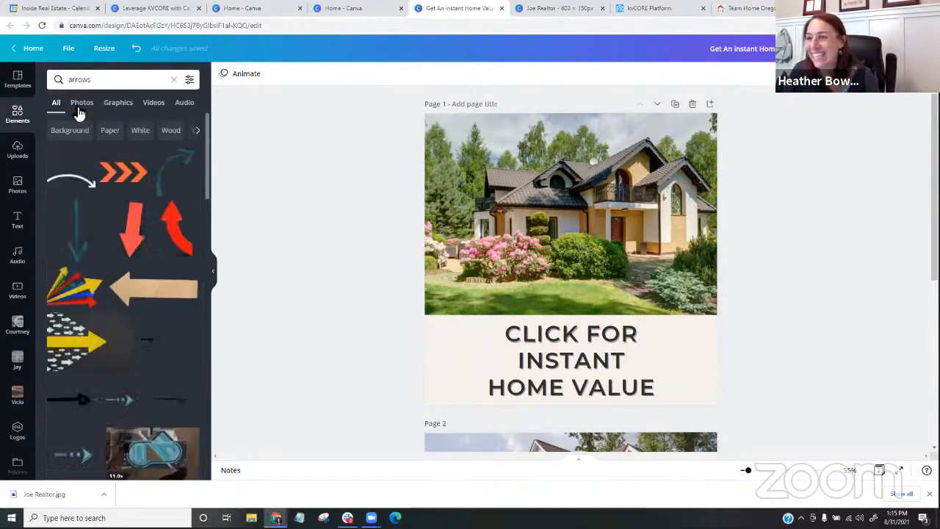
{"action": "left_click", "coordinate": [127, 229]}
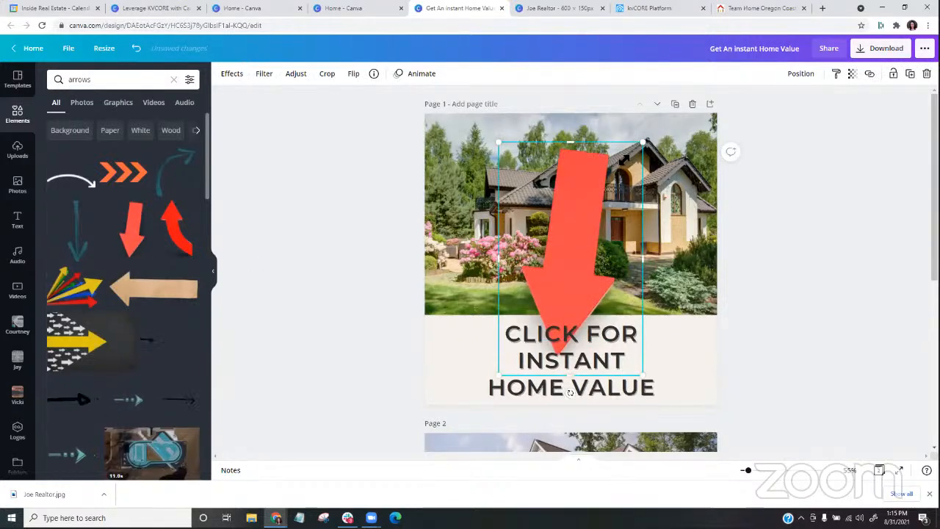
- Shrink the red arrow, undo its placement as the page background, and move it to the right of the headline
{"action": "left_click_drag", "start_coordinate": [570, 393], "coordinate": [680, 310]}
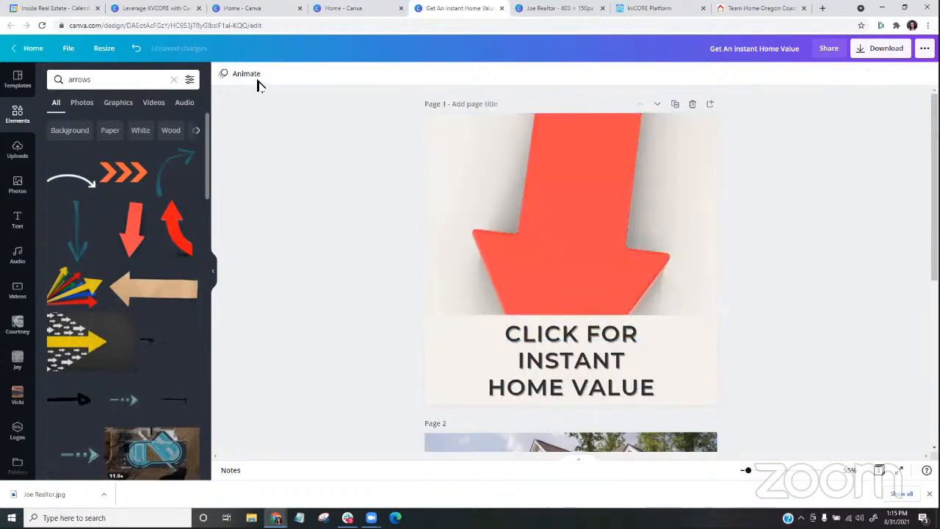
{"action": "left_click", "coordinate": [136, 50]}
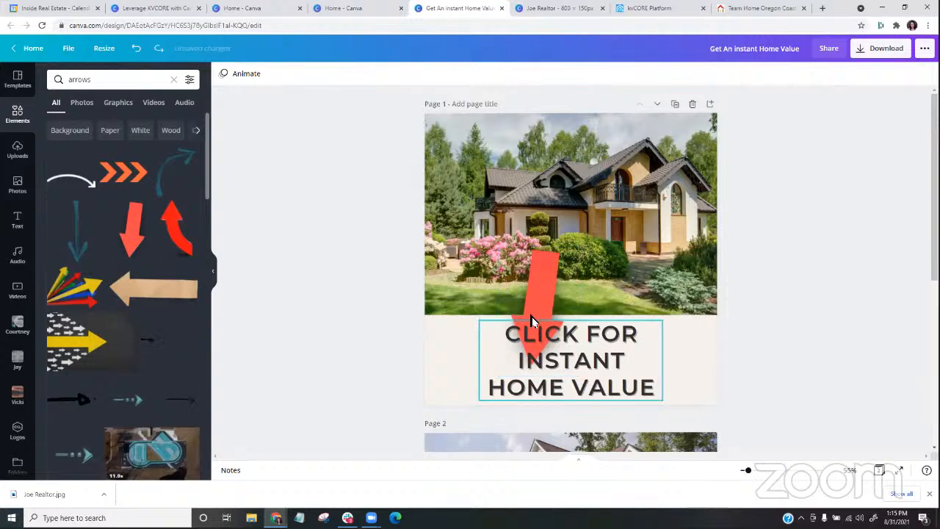
{"action": "left_click_drag", "start_coordinate": [544, 323], "coordinate": [694, 361]}
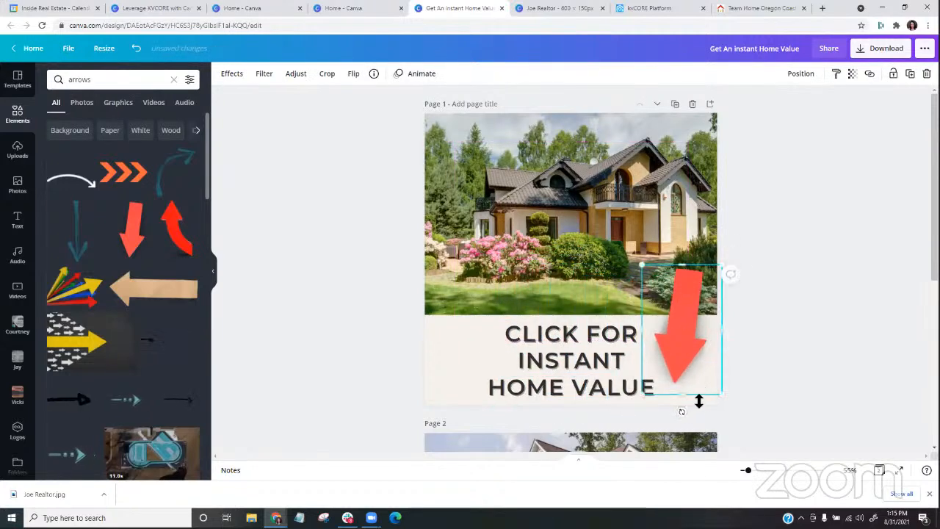
- Rotate the red arrow diagonally toward the page 1 headline, and place a copy beside "SEARCH ALL HOMES FOR SALE" on page 2
{"action": "left_click_drag", "start_coordinate": [685, 413], "coordinate": [628, 397]}
{"action": "mouse_move", "coordinate": [683, 346]}
{"action": "left_mouse_down"}
{"action": "mouse_move", "coordinate": [671, 340]}
{"action": "mouse_move", "coordinate": [668, 350]}
{"action": "left_mouse_up"}
{"action": "left_click_drag", "start_coordinate": [741, 311], "coordinate": [689, 333]}
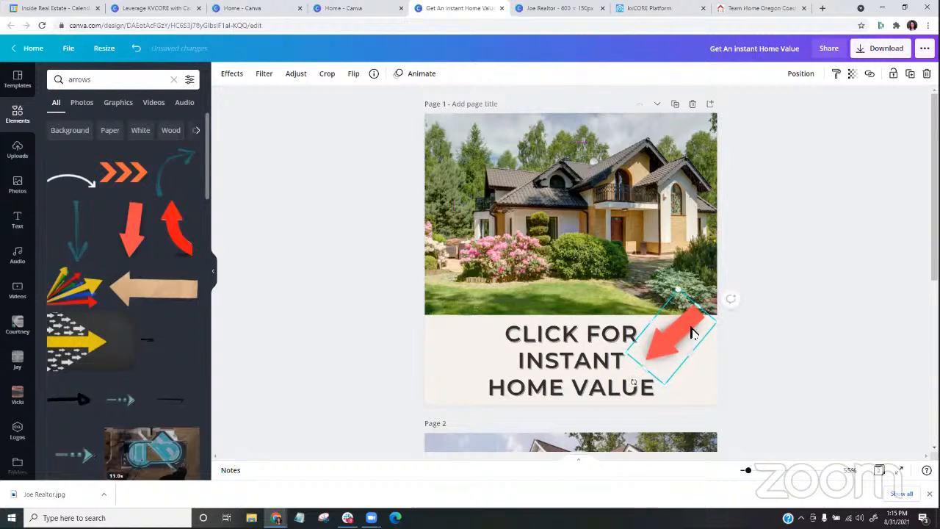
{"action": "scroll", "coordinate": [695, 331], "scroll_direction": "down", "scroll_amount": 3}
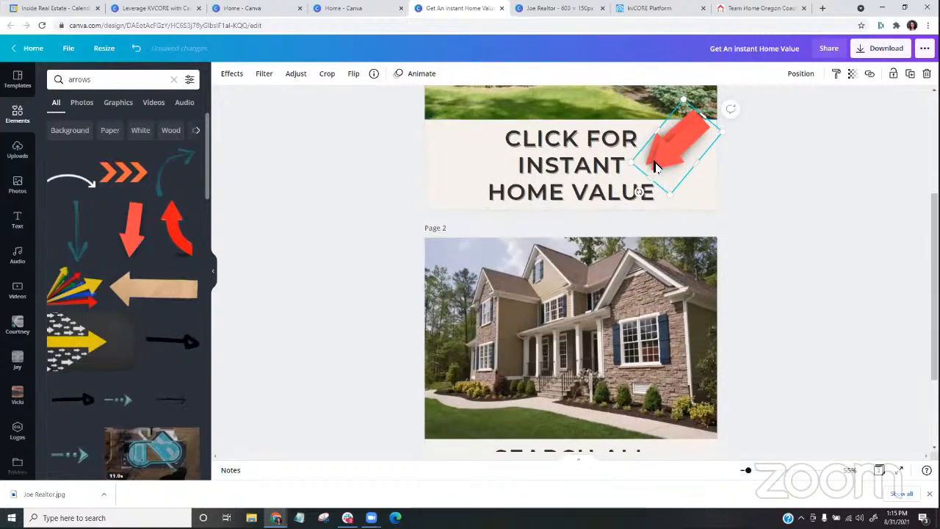
{"action": "left_click_drag", "start_coordinate": [673, 160], "coordinate": [651, 370]}
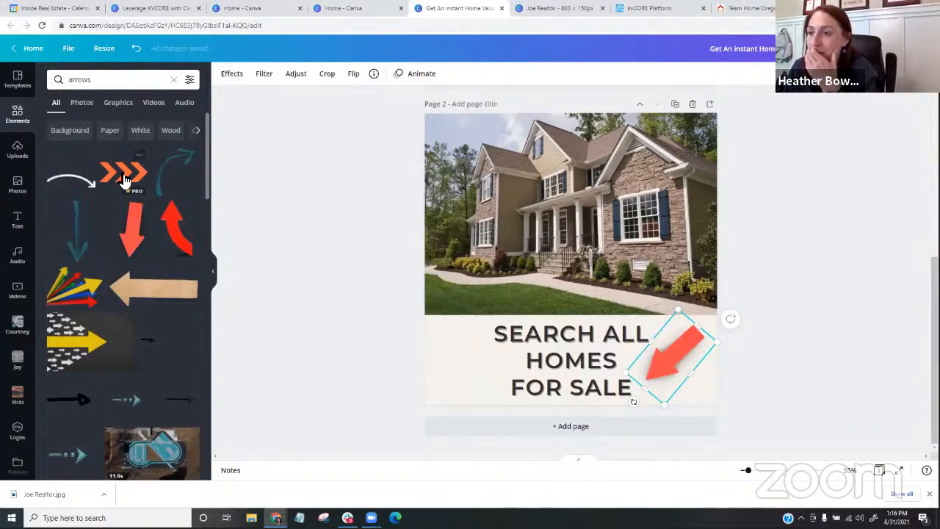
- Filter the "arrows" element search to free items and browse the available arrow graphics
{"action": "scroll", "coordinate": [125, 180], "scroll_direction": "down", "scroll_amount": 3}
{"action": "scroll", "coordinate": [125, 187], "scroll_direction": "down", "scroll_amount": 6}
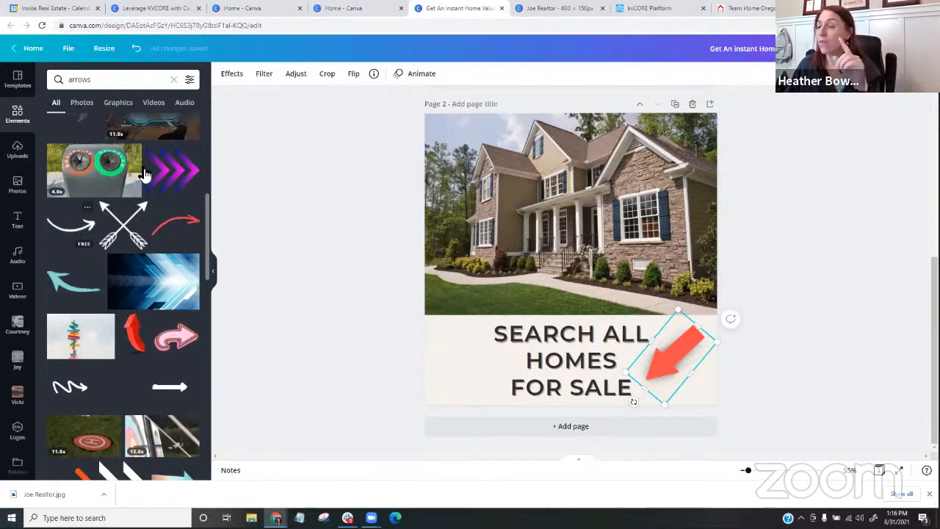
{"action": "left_click", "coordinate": [190, 80]}
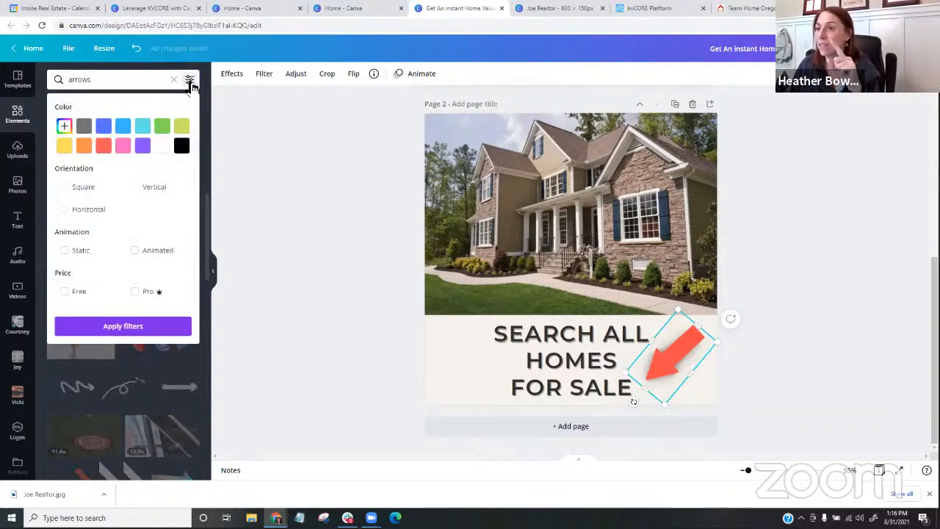
{"action": "left_click", "coordinate": [65, 292]}
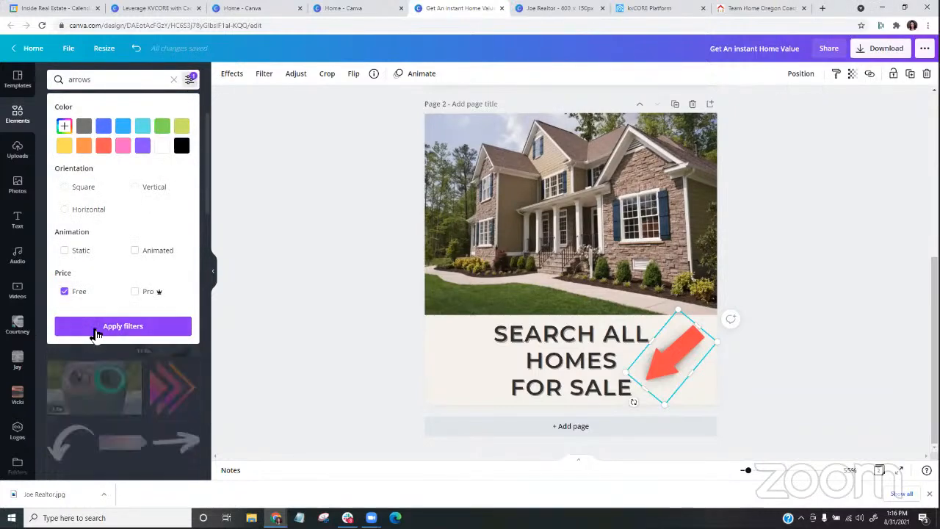
{"action": "left_click", "coordinate": [96, 328]}
{"action": "scroll", "coordinate": [145, 219], "scroll_direction": "down", "scroll_amount": 8}
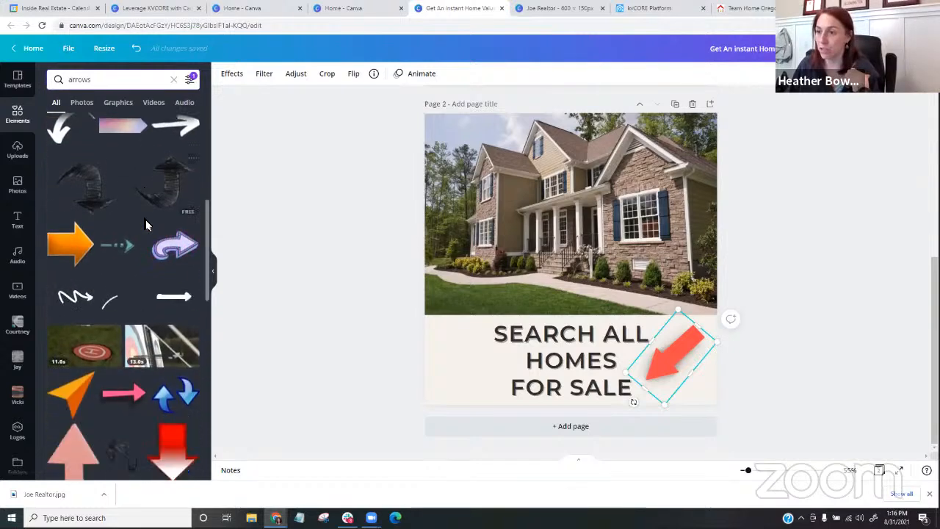
{"action": "scroll", "coordinate": [146, 227], "scroll_direction": "down", "scroll_amount": 10}
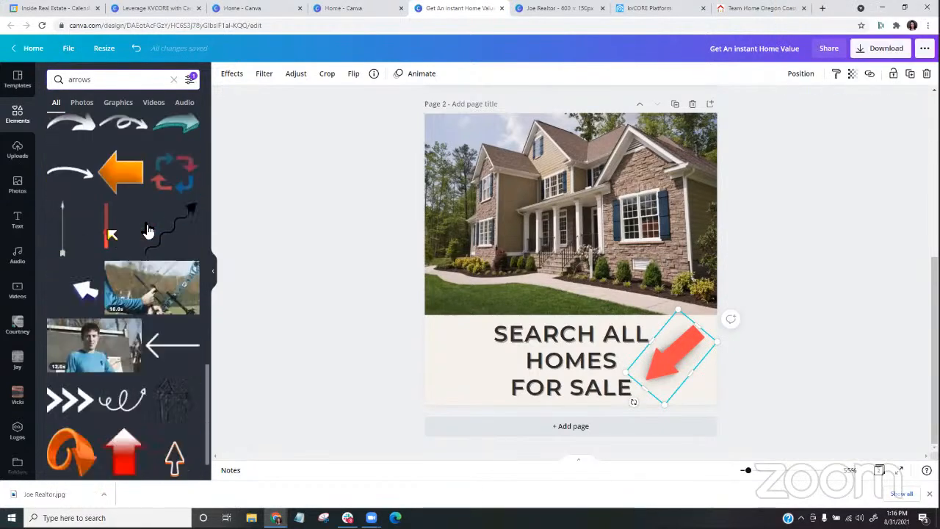
{"action": "scroll", "coordinate": [147, 230], "scroll_direction": "up", "scroll_amount": 8}
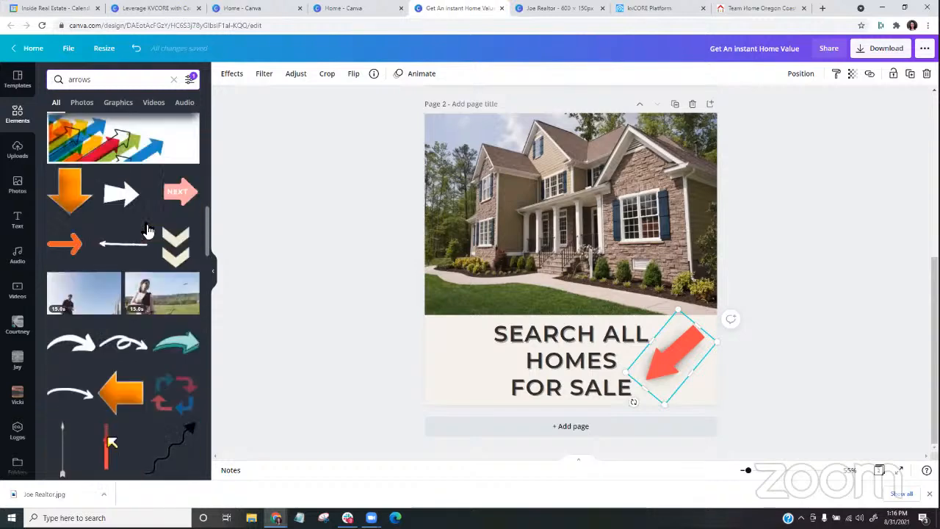
- Move the red arrow on page 1 slightly lower beside the "CLICK FOR INSTANT HOME VALUE" headline
{"action": "left_click", "coordinate": [787, 262]}
{"action": "scroll", "coordinate": [798, 256], "scroll_direction": "up", "scroll_amount": 5}
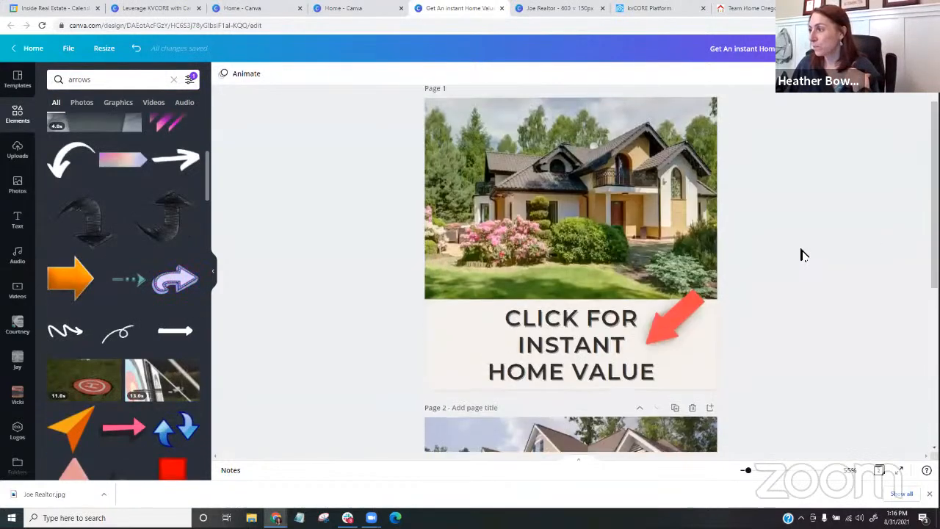
{"action": "left_click_drag", "start_coordinate": [671, 248], "coordinate": [668, 256]}
{"action": "left_click", "coordinate": [781, 257]}
{"action": "scroll", "coordinate": [782, 256], "scroll_direction": "down", "scroll_amount": 3}
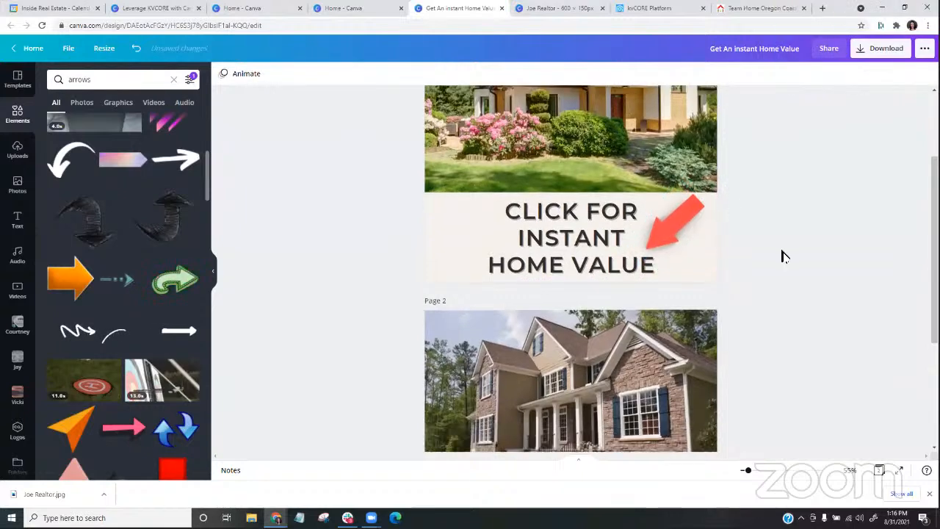
{"action": "scroll", "coordinate": [789, 263], "scroll_direction": "up", "scroll_amount": 3}
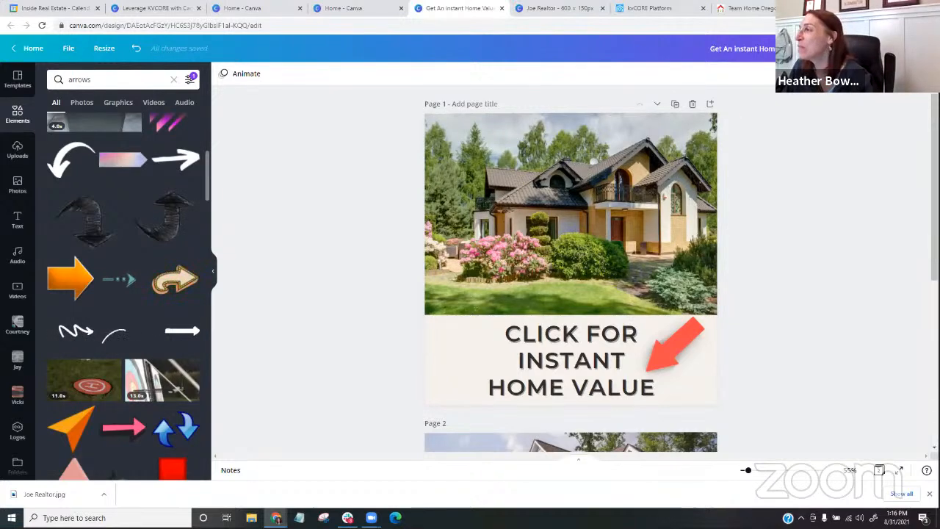
- Download only page 1 of the design as a PNG
{"action": "left_click", "coordinate": [890, 49]}
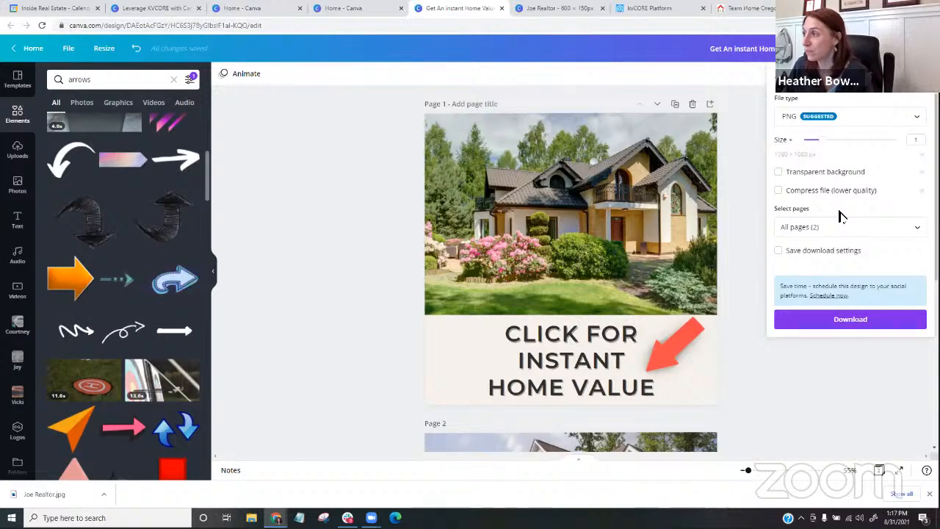
{"action": "left_click", "coordinate": [825, 227]}
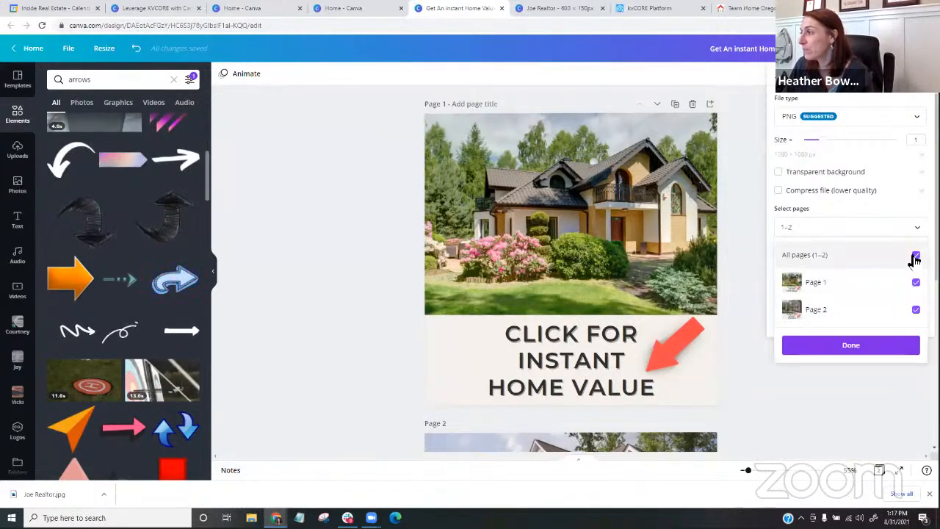
{"action": "left_click", "coordinate": [916, 255]}
{"action": "left_click", "coordinate": [916, 282]}
{"action": "left_click", "coordinate": [860, 346]}
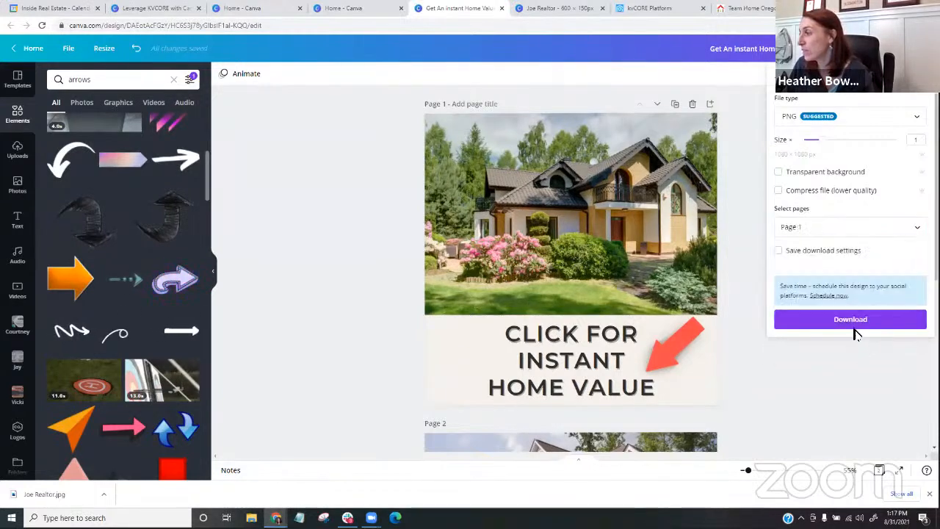
{"action": "left_click", "coordinate": [851, 322]}
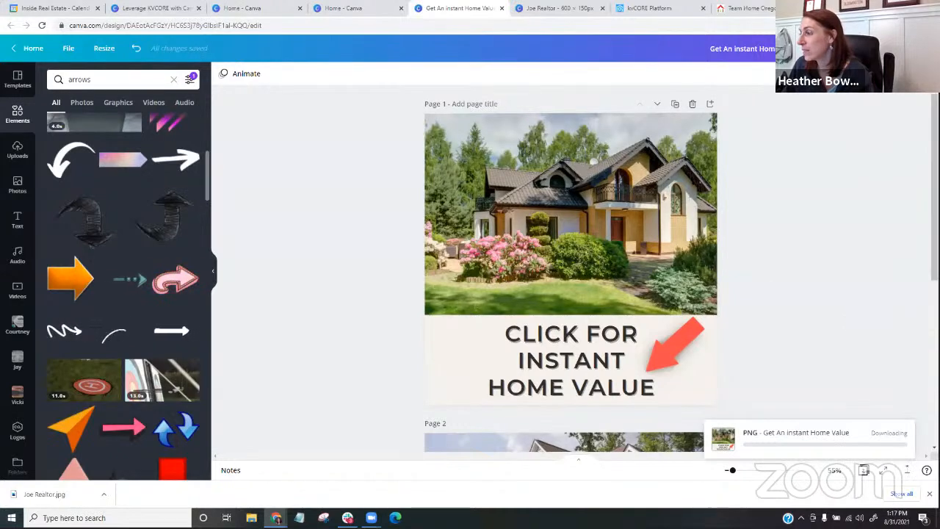
- Download only page 2 of the design as a PNG and dismiss the saved-design message
{"action": "left_click", "coordinate": [893, 48]}
{"action": "left_click", "coordinate": [868, 227]}
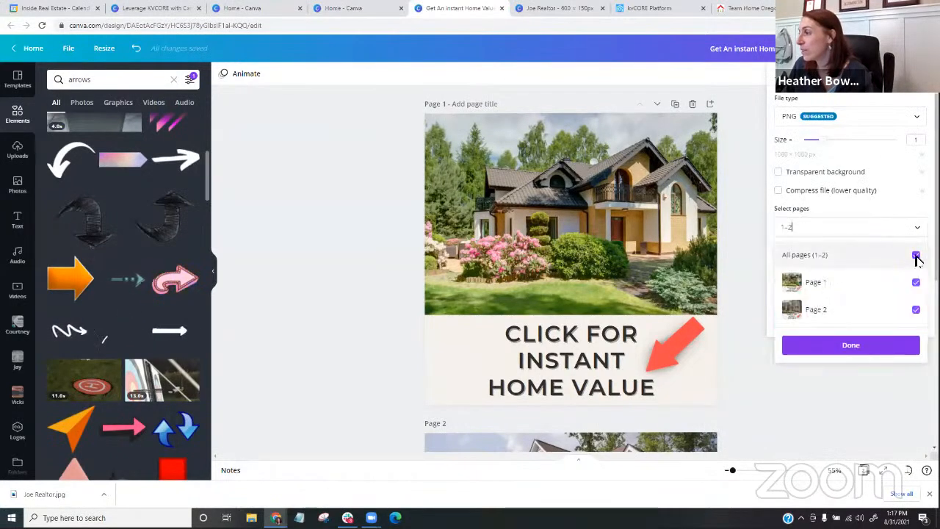
{"action": "left_click", "coordinate": [916, 283]}
{"action": "left_click", "coordinate": [918, 228]}
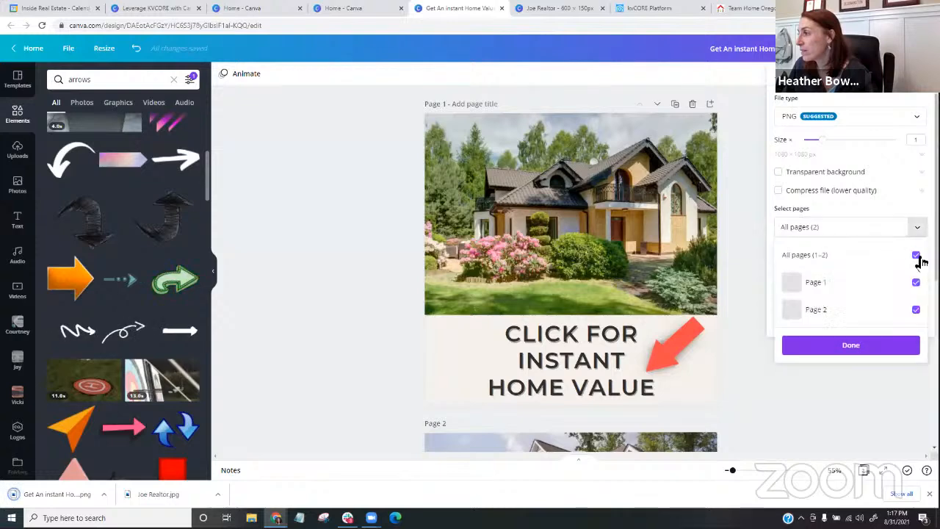
{"action": "left_click", "coordinate": [917, 255]}
{"action": "left_click", "coordinate": [916, 309]}
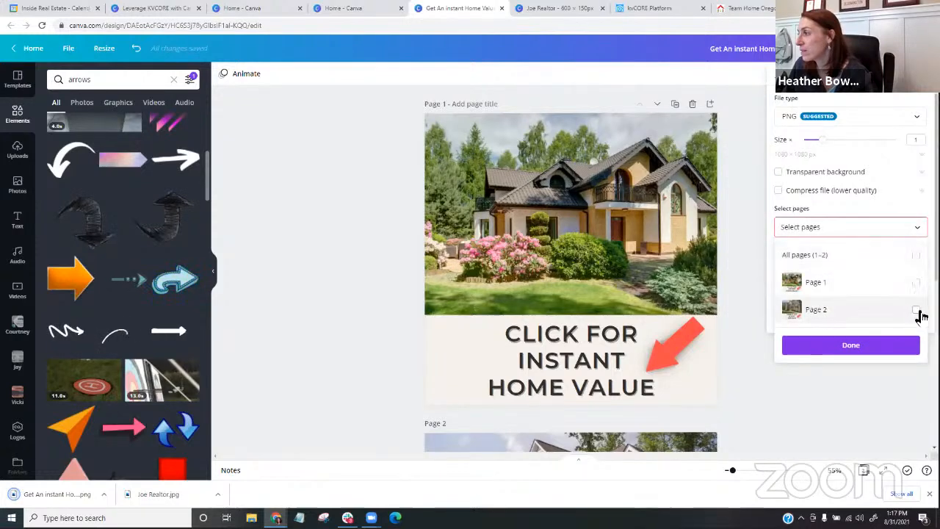
{"action": "left_click", "coordinate": [852, 346]}
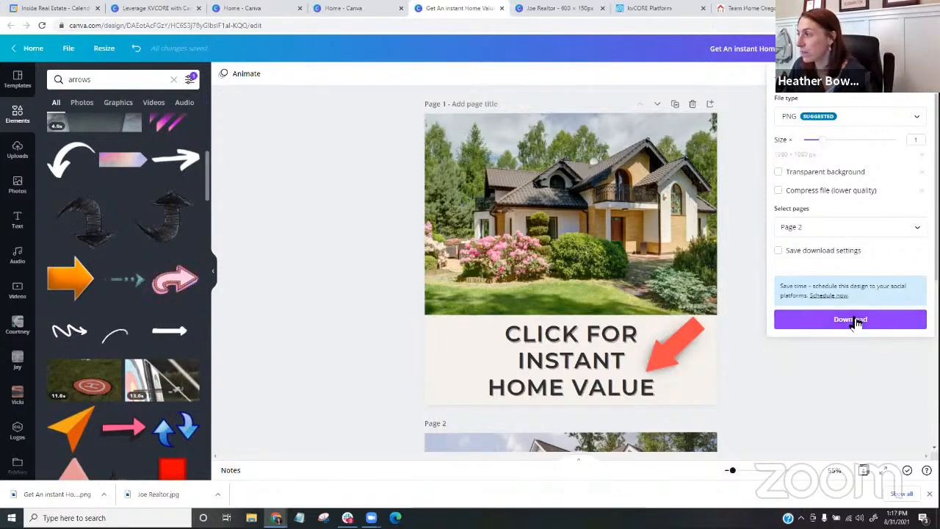
{"action": "left_click", "coordinate": [853, 321]}
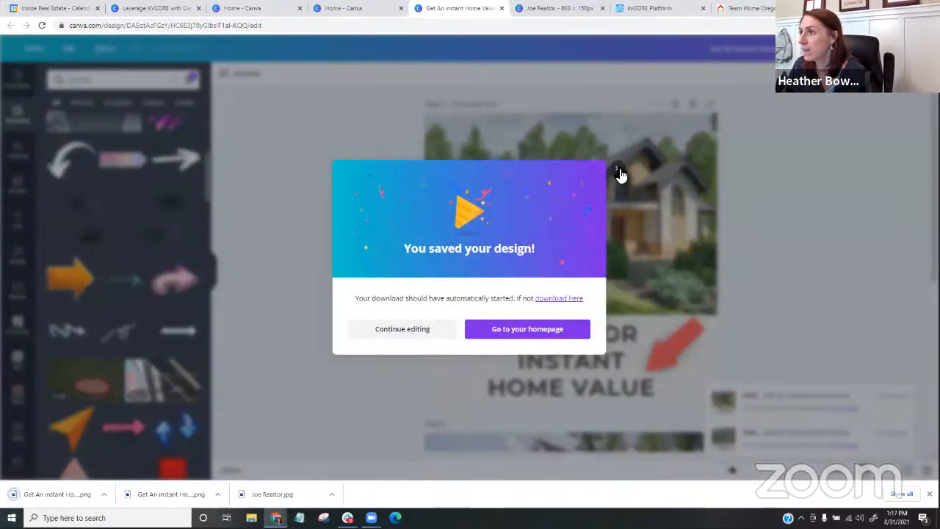
{"action": "left_click", "coordinate": [619, 172]}
- Switch to the kvCORE email template and delete the Triple Listing Image - Collage block above the banner
{"action": "left_click", "coordinate": [649, 8]}
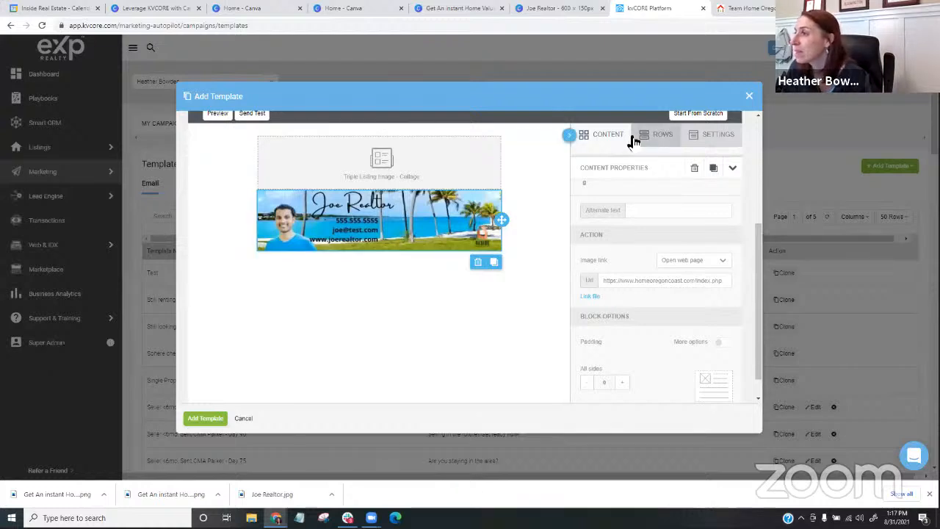
{"action": "left_click", "coordinate": [601, 138]}
{"action": "left_click_drag", "start_coordinate": [590, 188], "coordinate": [636, 141]}
{"action": "left_click", "coordinate": [644, 136]}
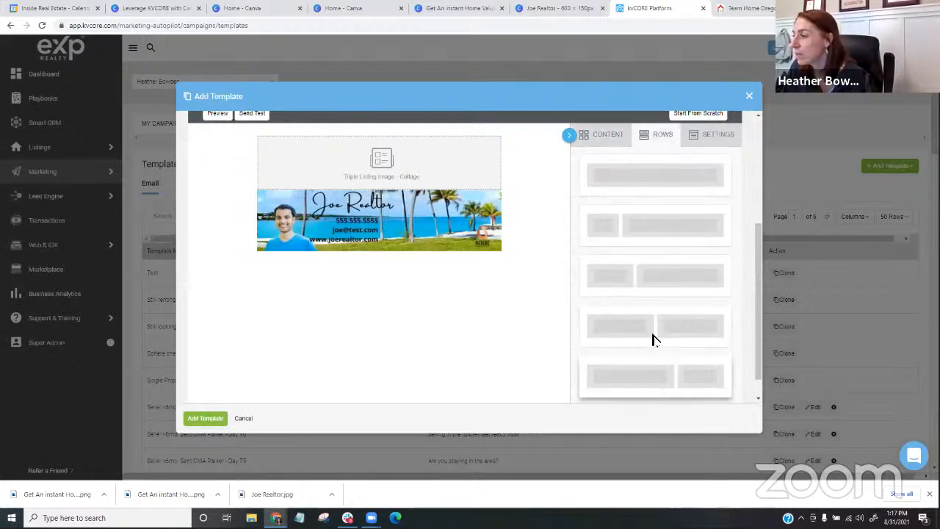
{"action": "left_click_drag", "start_coordinate": [657, 328], "coordinate": [590, 242]}
{"action": "left_click", "coordinate": [434, 154]}
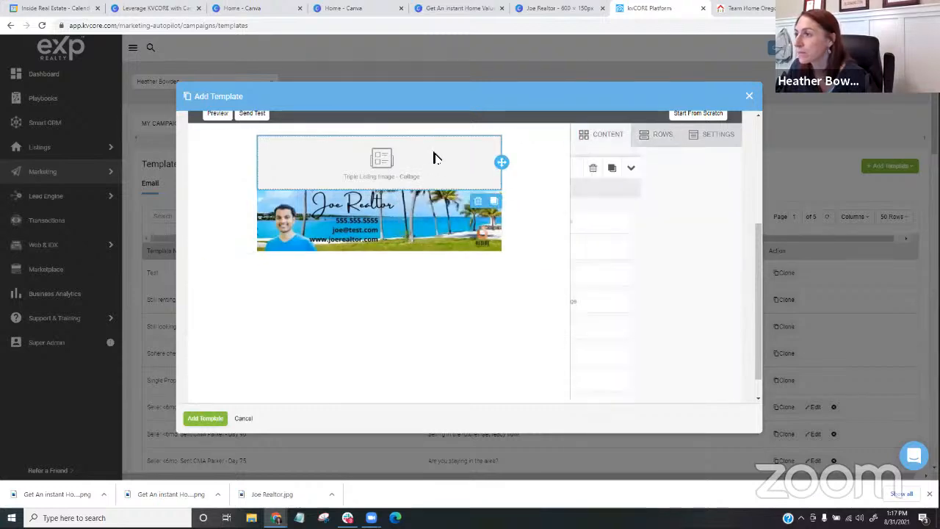
{"action": "left_click", "coordinate": [478, 201]}
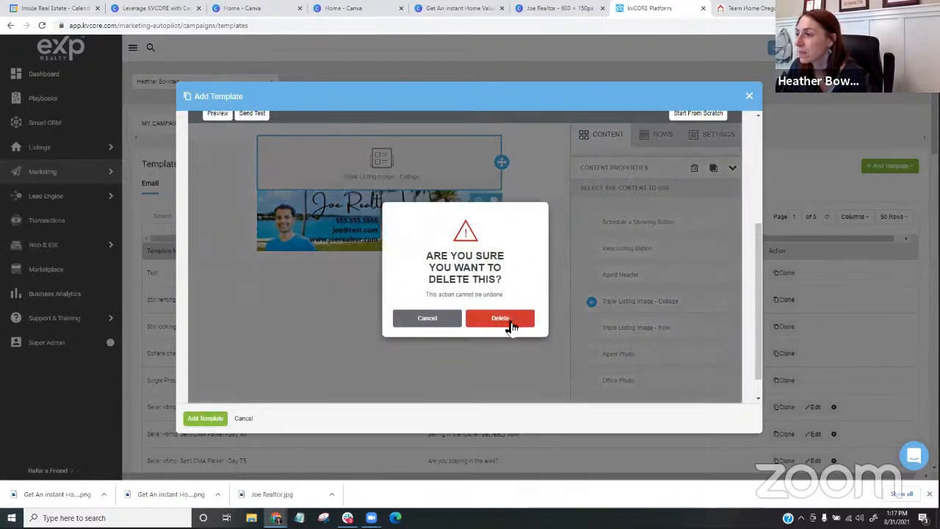
{"action": "left_click", "coordinate": [500, 318]}
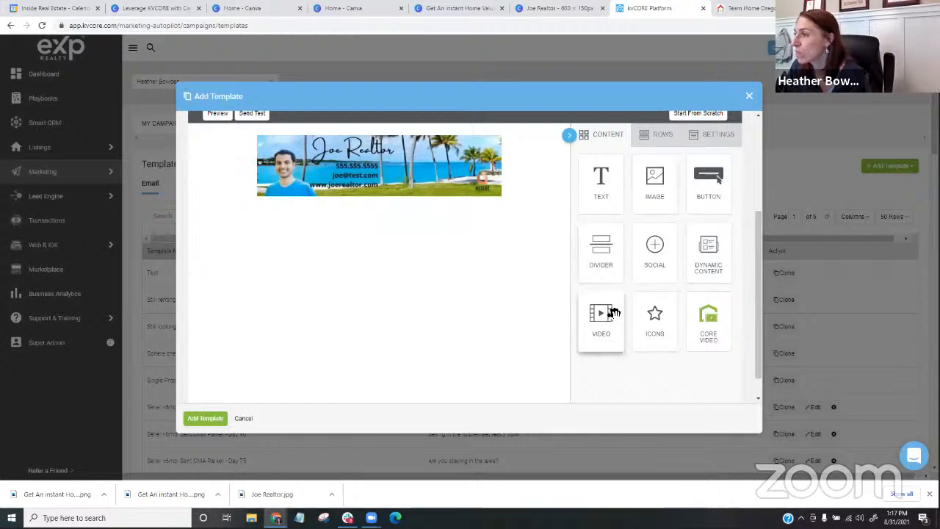
- Add a row with two equal columns above the banner and place an image block in each column
{"action": "left_click", "coordinate": [657, 132]}
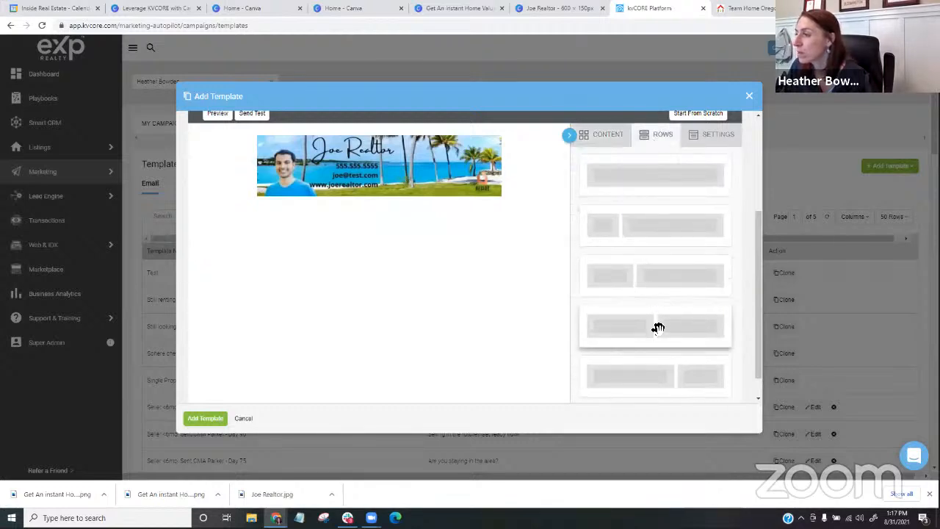
{"action": "left_click_drag", "start_coordinate": [659, 328], "coordinate": [419, 146]}
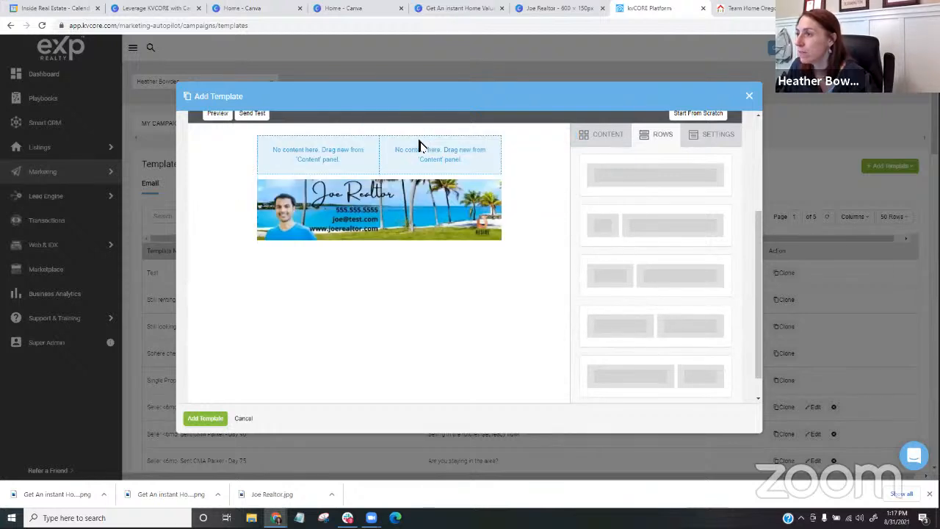
{"action": "left_click", "coordinate": [357, 155]}
{"action": "left_click", "coordinate": [587, 136]}
{"action": "left_click_drag", "start_coordinate": [643, 189], "coordinate": [441, 162]}
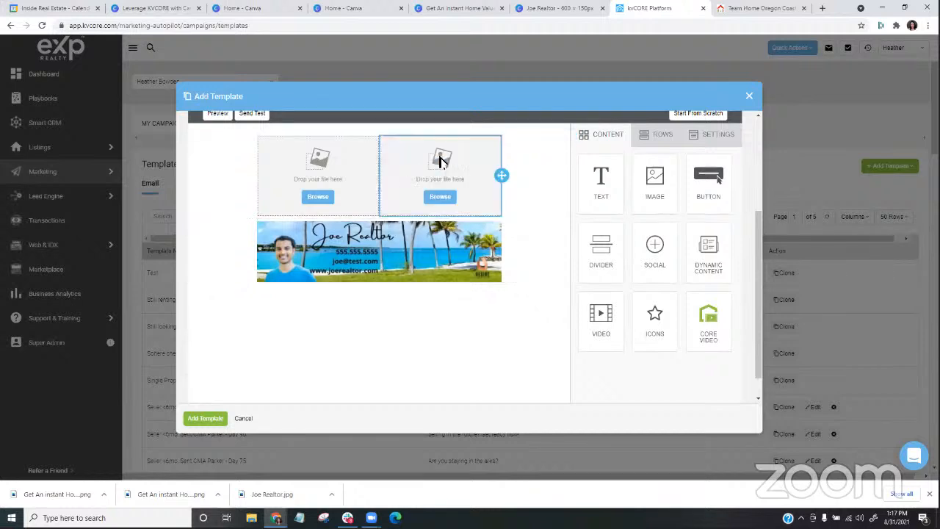
- Upload "Get An instant Home Value" and "Get An instant Home Value (1)" from Downloads through the left image block's file manager
{"action": "left_click", "coordinate": [324, 199]}
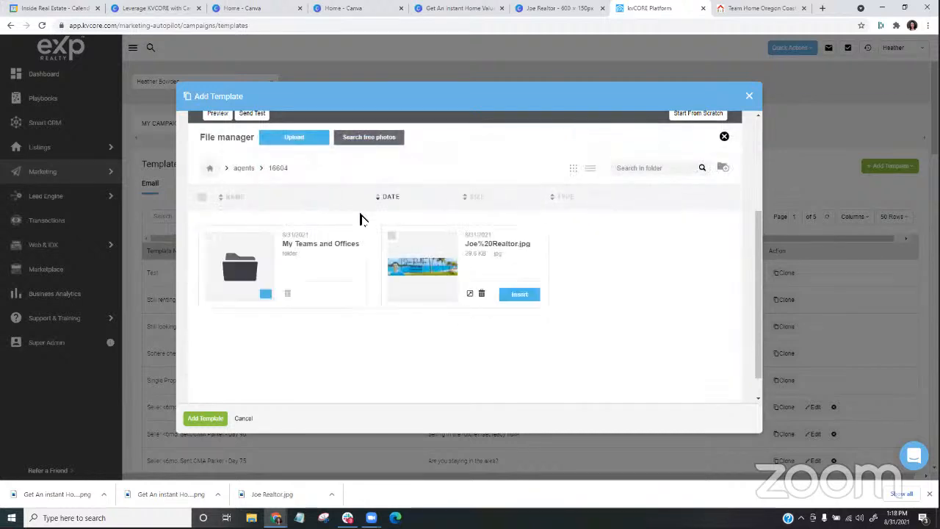
{"action": "left_click", "coordinate": [304, 144]}
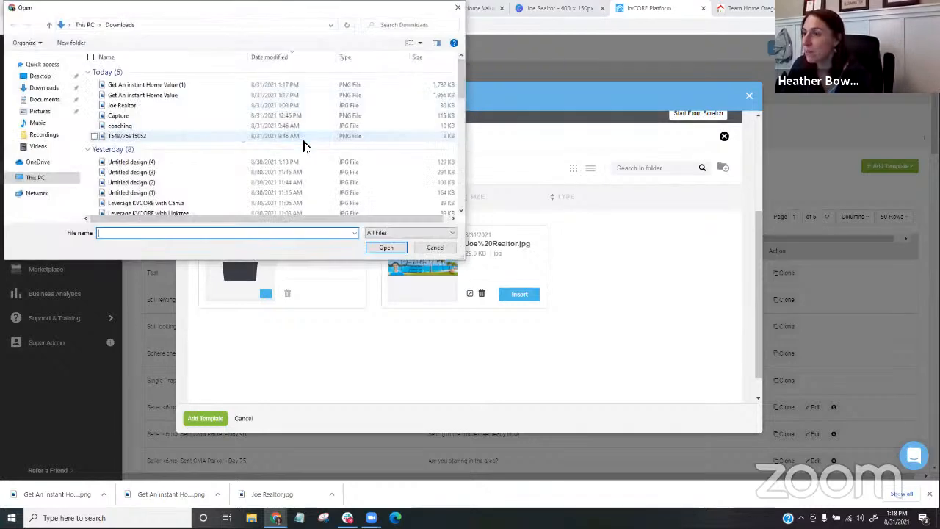
{"action": "left_click", "coordinate": [199, 85]}
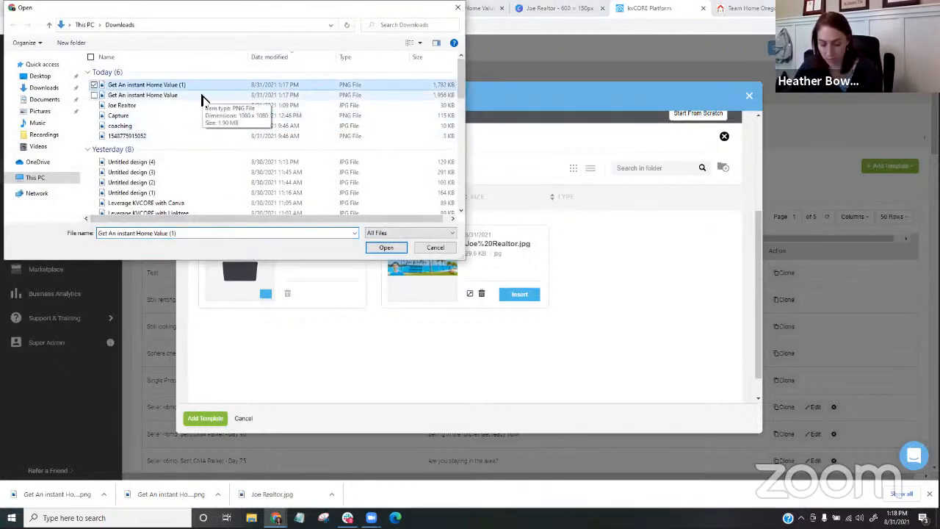
{"action": "left_click", "coordinate": [201, 96], "text": "ctrl"}
{"action": "left_click", "coordinate": [386, 248]}
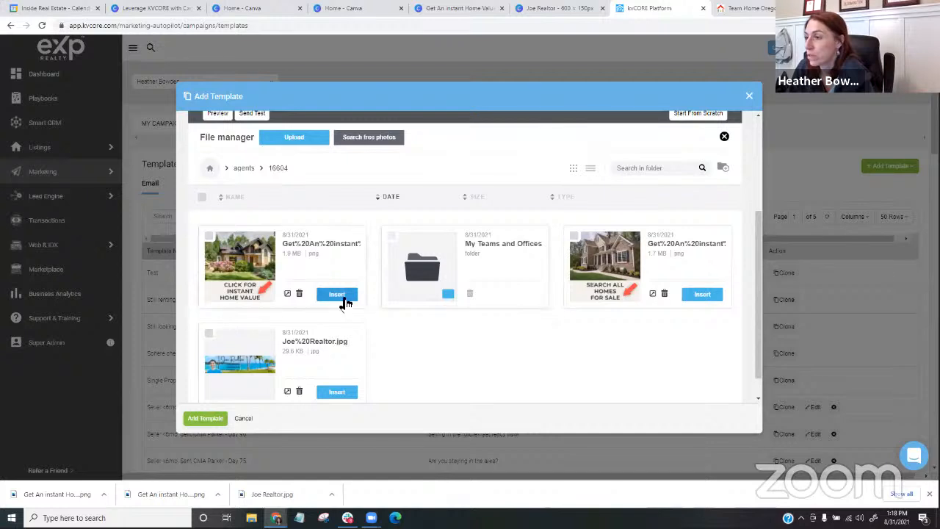
- Insert the "Search all homes for sale" image in the left column and the "Click for instant home value" image in the right column
{"action": "left_click", "coordinate": [704, 294]}
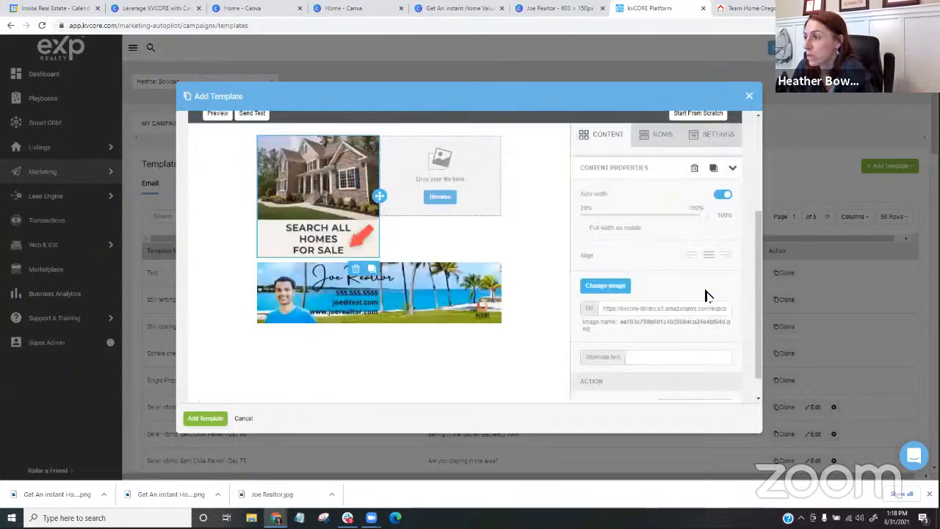
{"action": "left_click", "coordinate": [441, 198]}
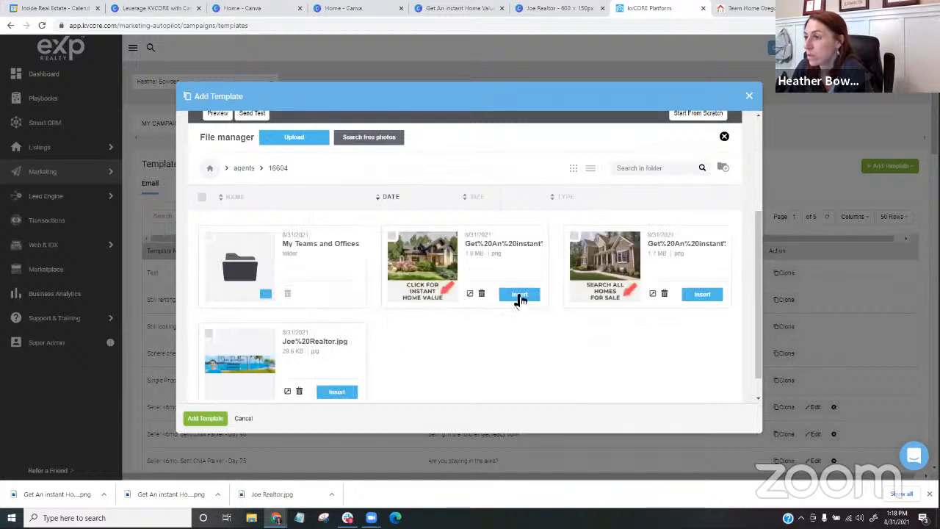
{"action": "left_click", "coordinate": [520, 295]}
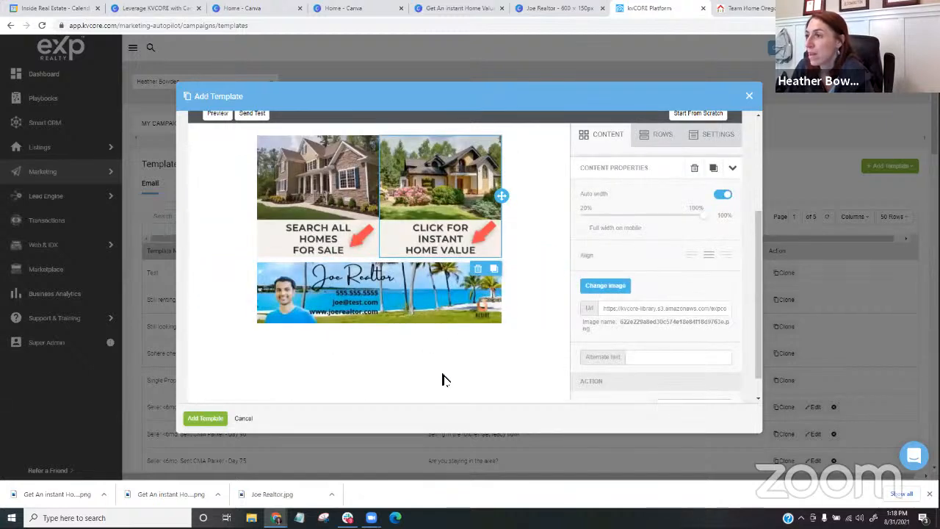
- Increase the padding on all sides of both house images by the same amount
{"action": "left_click", "coordinate": [320, 310]}
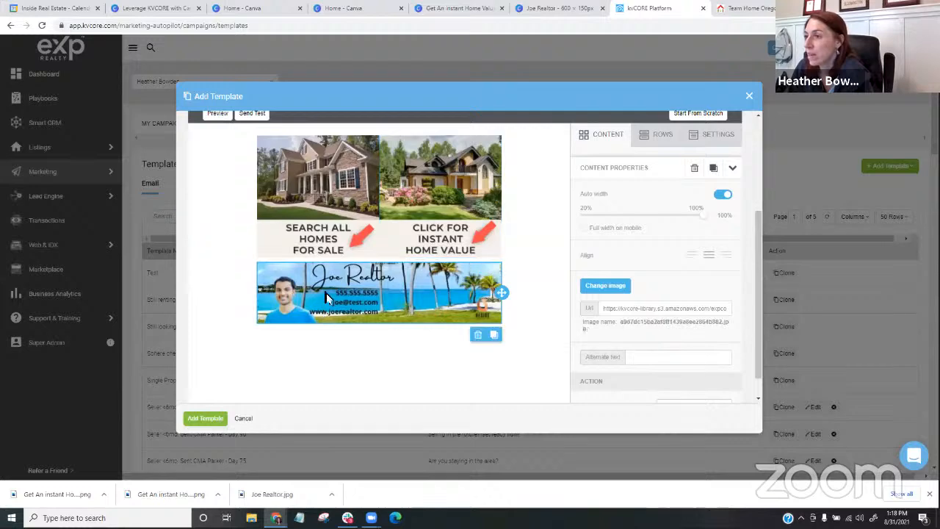
{"action": "left_click", "coordinate": [336, 210]}
{"action": "scroll", "coordinate": [636, 246], "scroll_direction": "down", "scroll_amount": 3}
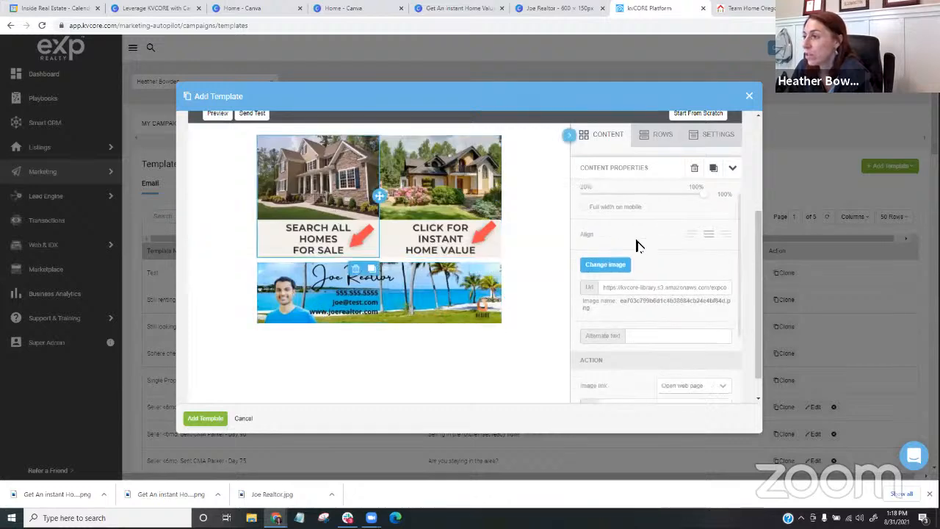
{"action": "left_click", "coordinate": [625, 385]}
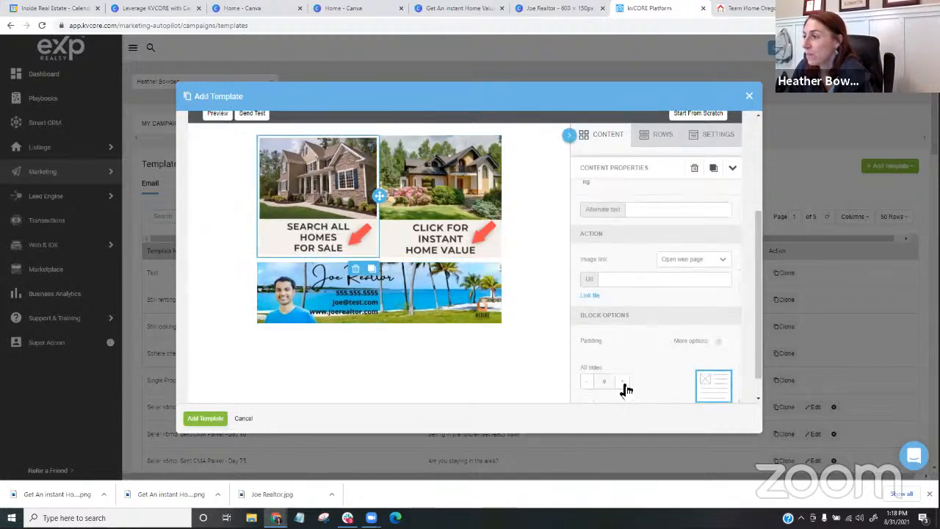
{"action": "left_click", "coordinate": [625, 386]}
{"action": "left_click", "coordinate": [492, 253]}
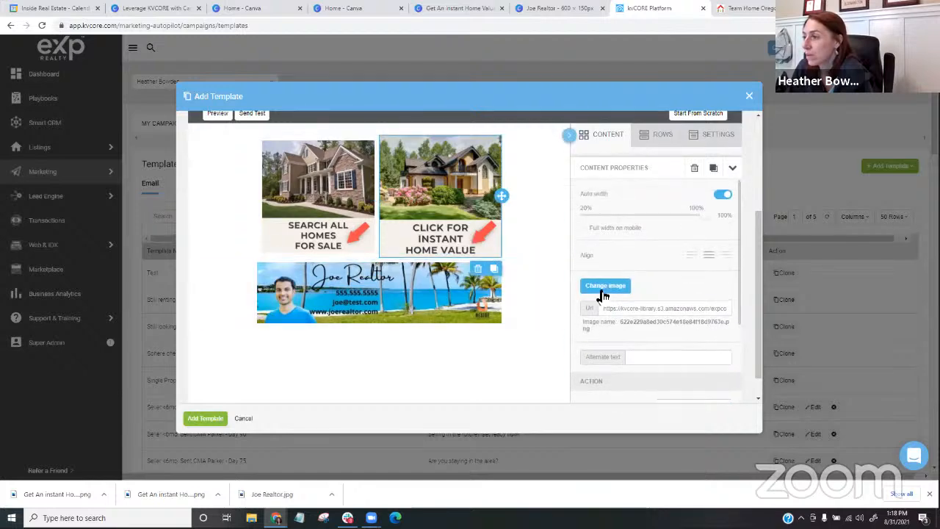
{"action": "scroll", "coordinate": [606, 301], "scroll_direction": "down", "scroll_amount": 3}
{"action": "left_click", "coordinate": [622, 383]}
{"action": "left_click", "coordinate": [622, 383]}
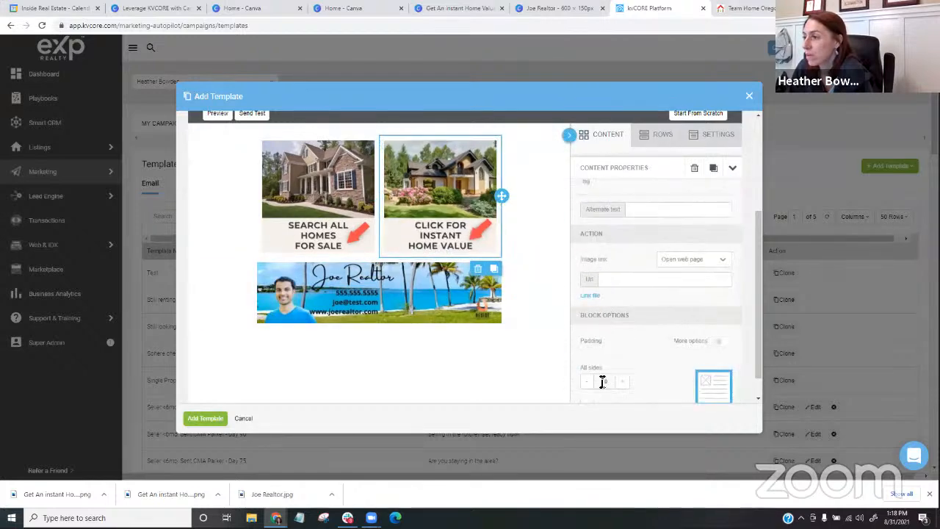
{"action": "left_click", "coordinate": [527, 239]}
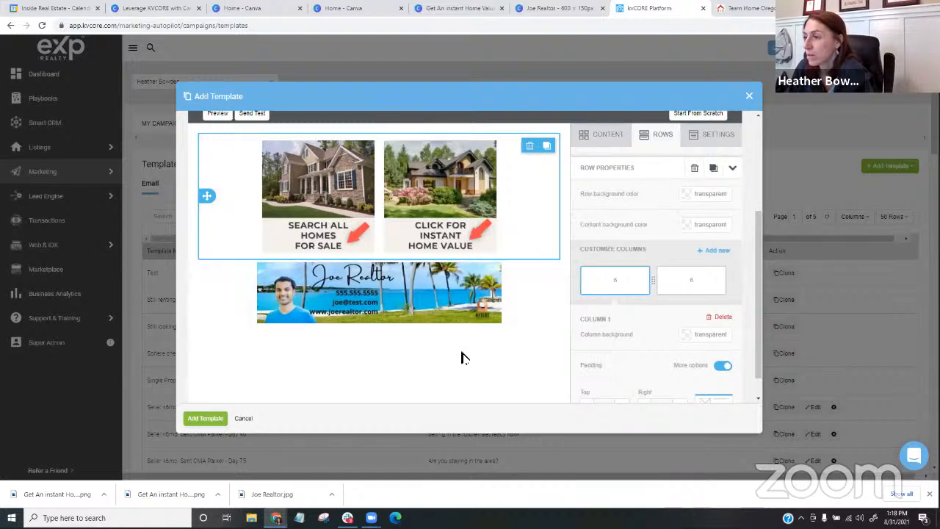
- Clear the image source URL of the "Search all homes for sale" image
{"action": "scroll", "coordinate": [462, 357], "scroll_direction": "up", "scroll_amount": 2}
{"action": "scroll", "coordinate": [640, 369], "scroll_direction": "up", "scroll_amount": 1}
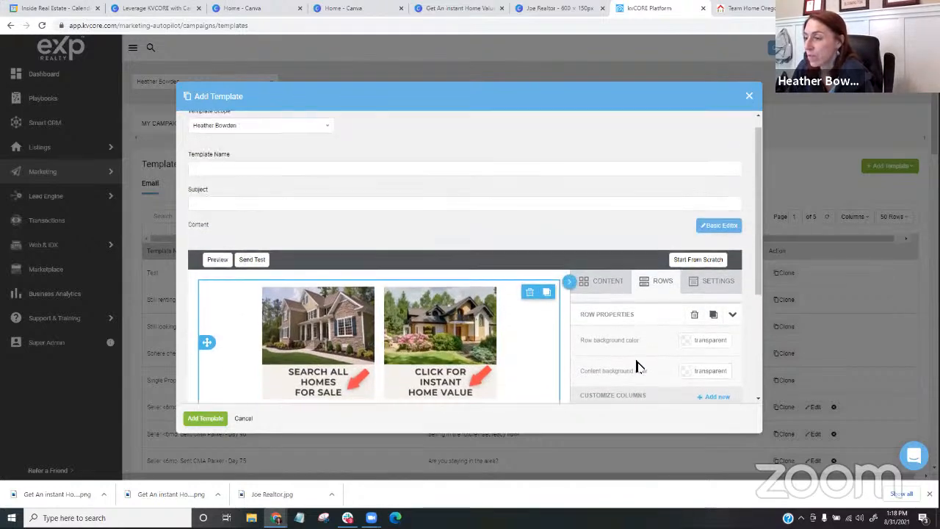
{"action": "scroll", "coordinate": [640, 367], "scroll_direction": "down", "scroll_amount": 2}
{"action": "scroll", "coordinate": [324, 263], "scroll_direction": "down", "scroll_amount": 1}
{"action": "left_click", "coordinate": [321, 265]}
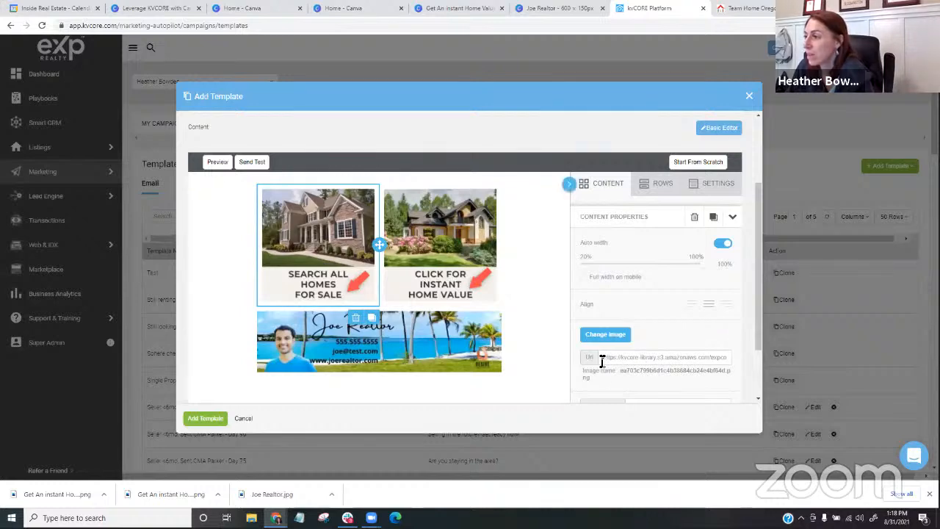
{"action": "left_click_drag", "start_coordinate": [602, 360], "coordinate": [882, 359]}
{"action": "key", "text": "BackSpace"}
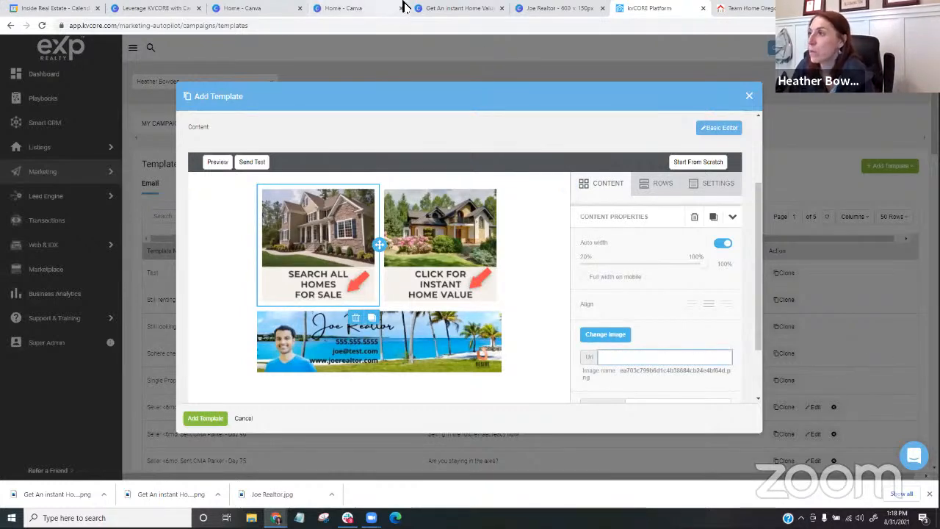
- Copy the Home Oregon Coast homepage address, and reinsert the "Search all homes for sale" image into the emptied template block
{"action": "left_click", "coordinate": [739, 8]}
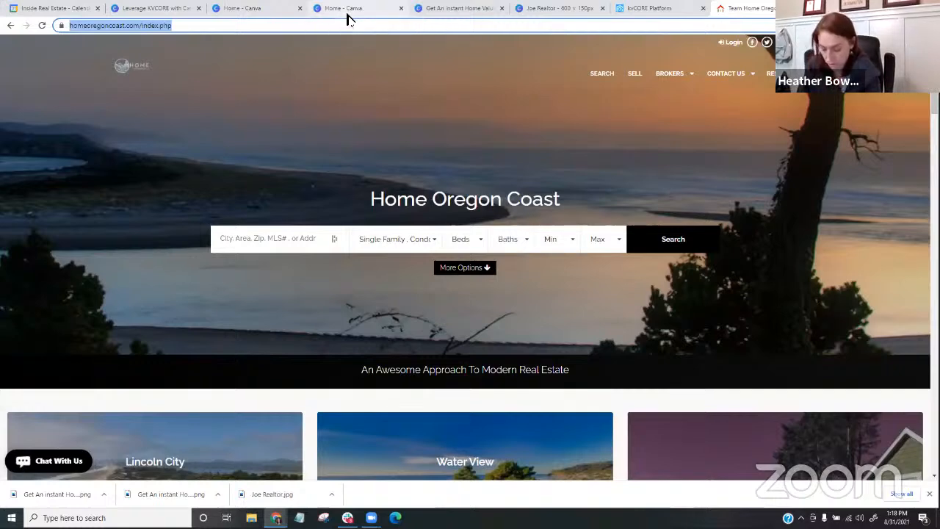
{"action": "left_click", "coordinate": [645, 8]}
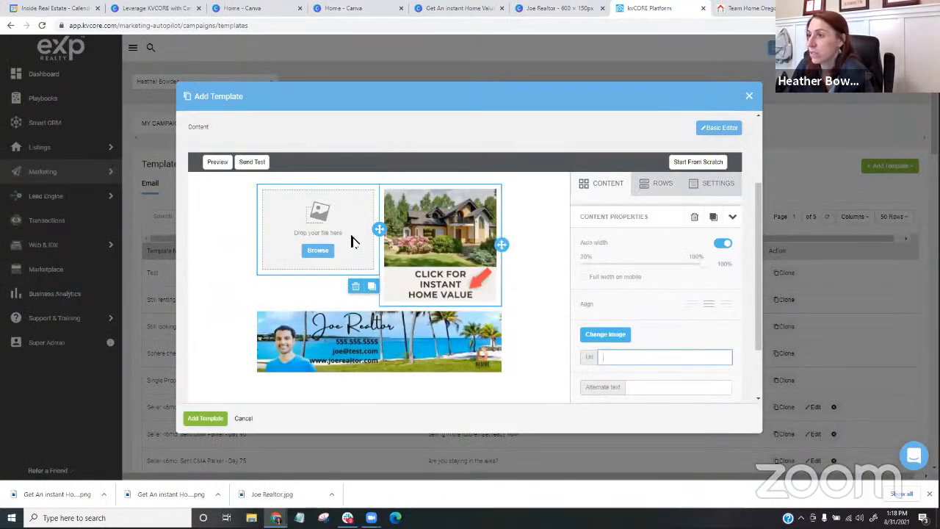
{"action": "left_click", "coordinate": [317, 250]}
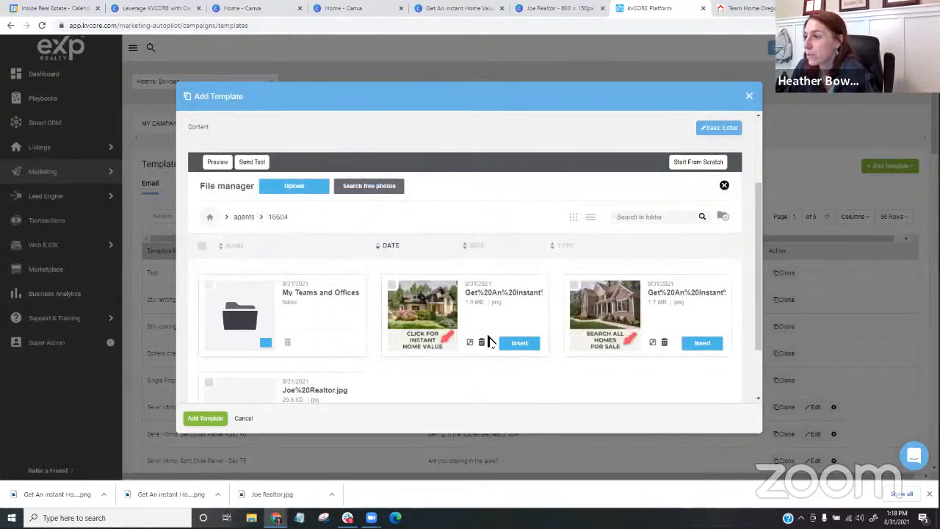
{"action": "left_click", "coordinate": [702, 344]}
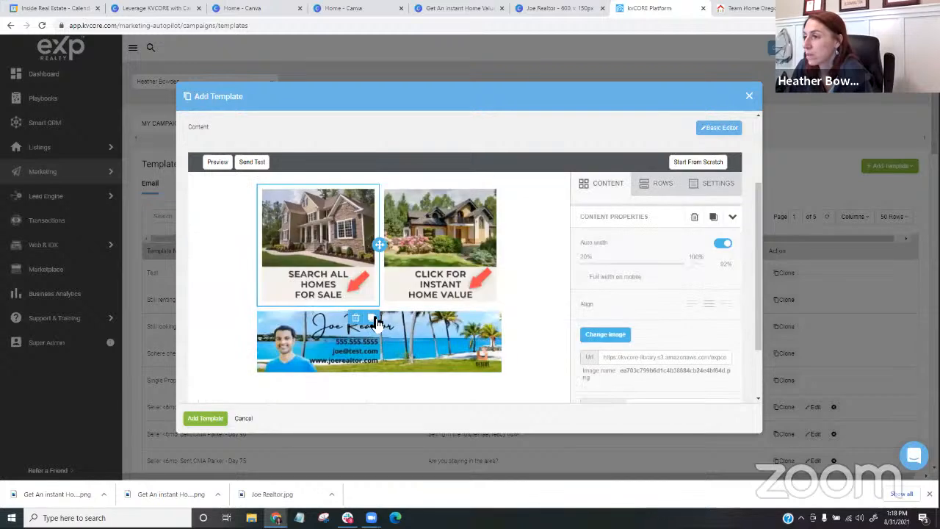
{"action": "scroll", "coordinate": [650, 352], "scroll_direction": "down", "scroll_amount": 4}
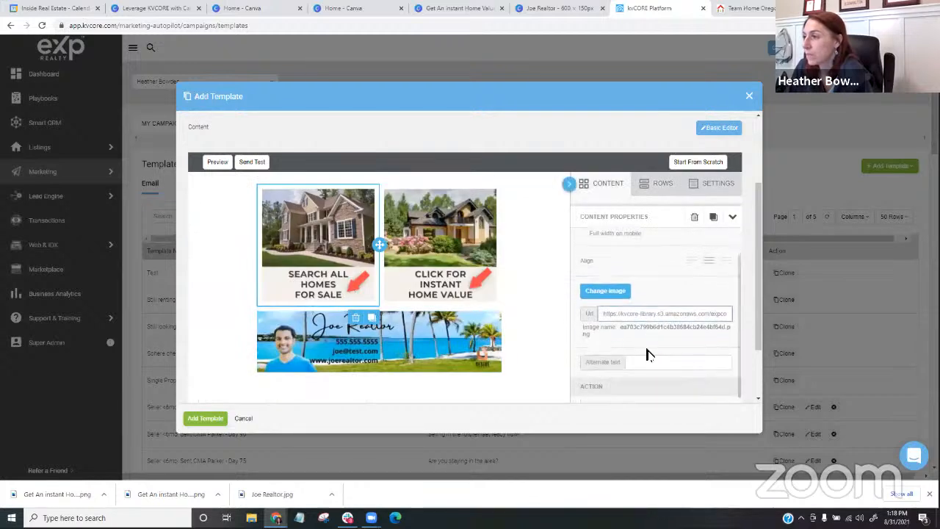
{"action": "scroll", "coordinate": [633, 285], "scroll_direction": "up", "scroll_amount": 3}
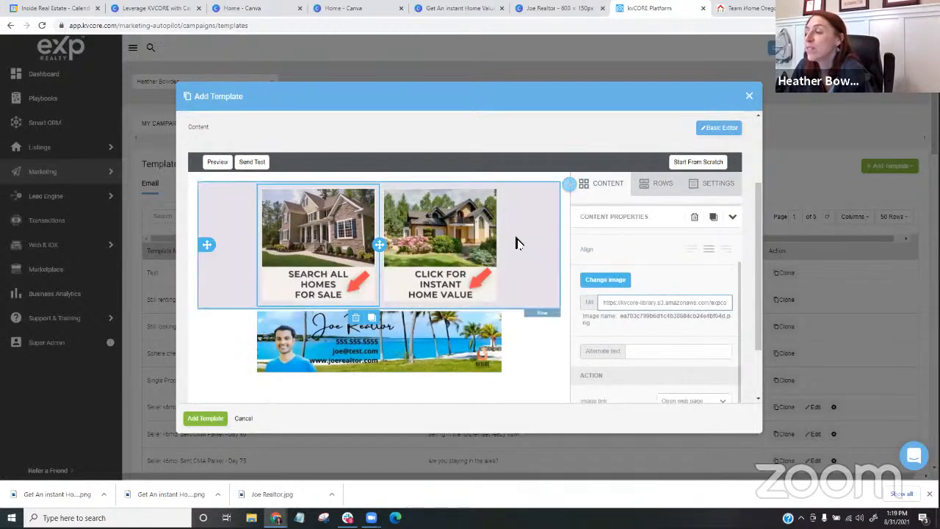
{"action": "scroll", "coordinate": [596, 257], "scroll_direction": "down", "scroll_amount": 1}
{"action": "scroll", "coordinate": [652, 252], "scroll_direction": "down", "scroll_amount": 1}
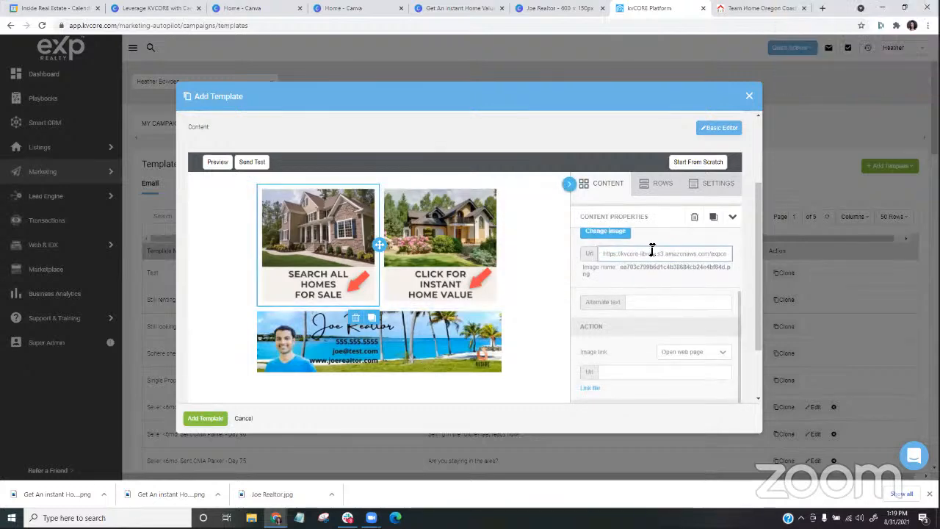
{"action": "left_click", "coordinate": [610, 372]}
{"action": "scroll", "coordinate": [598, 293], "scroll_direction": "down", "scroll_amount": 2}
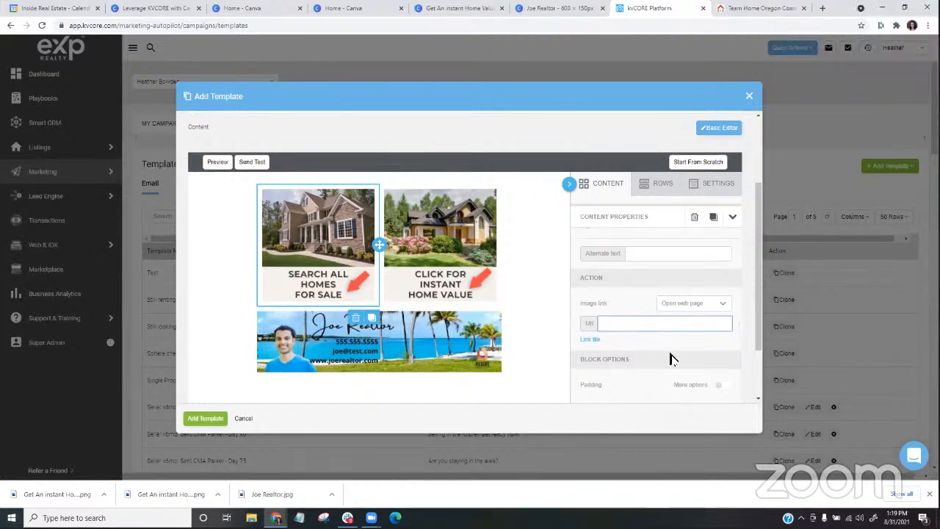
{"action": "type", "text": "https://www.homeoregoncoast.com/index.php"}
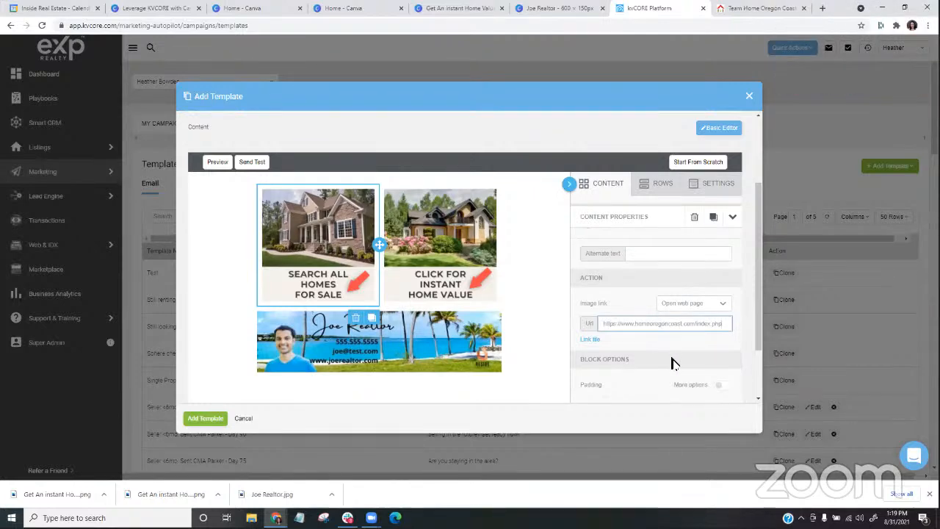
- Copy the address of the Home Oregon Coast Sell page (homeoregoncoast.com/sell.php) and set it as the web link of the "Click for instant home value" image
{"action": "left_click", "coordinate": [463, 259]}
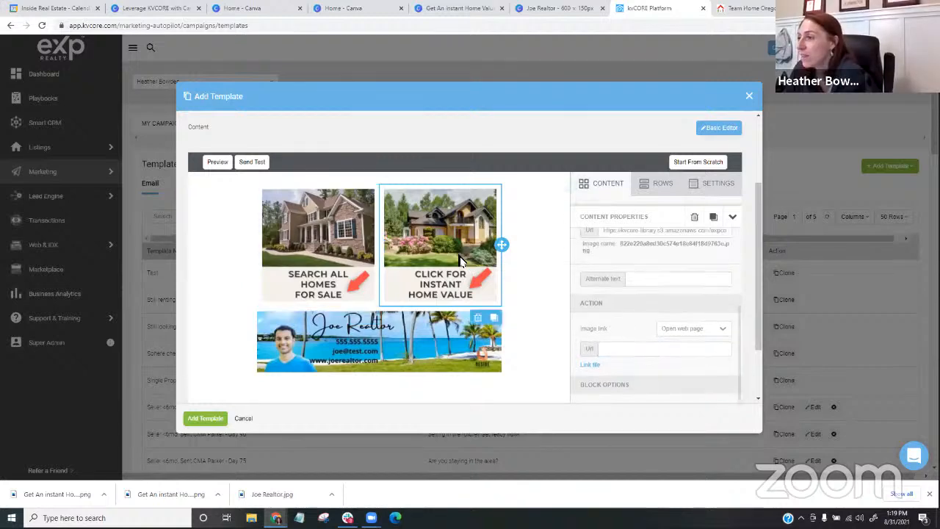
{"action": "left_click", "coordinate": [730, 8]}
{"action": "left_click", "coordinate": [631, 74]}
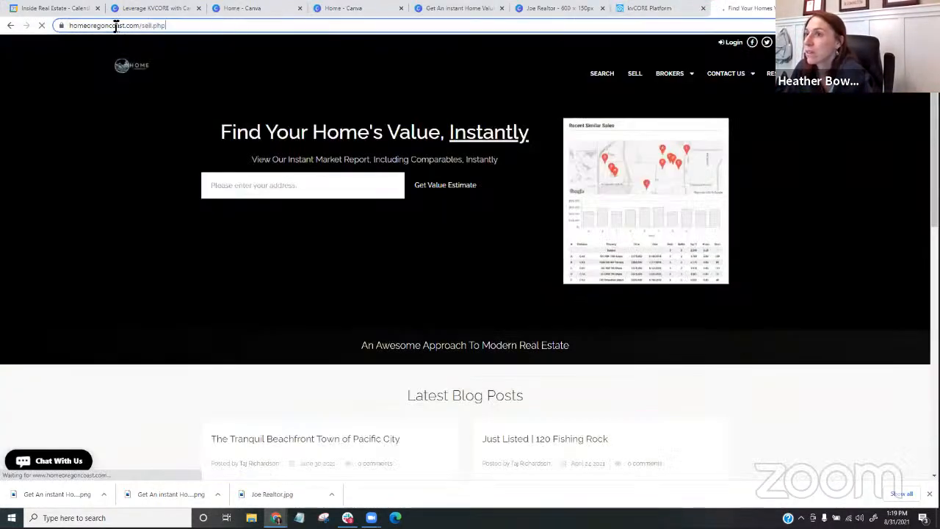
{"action": "left_click", "coordinate": [115, 25]}
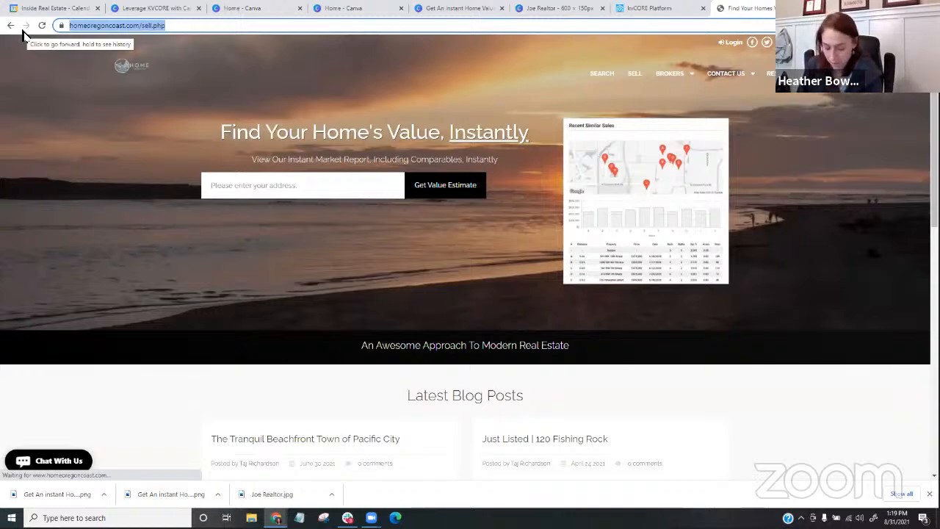
{"action": "left_click", "coordinate": [625, 8]}
{"action": "scroll", "coordinate": [657, 272], "scroll_direction": "down", "scroll_amount": 2}
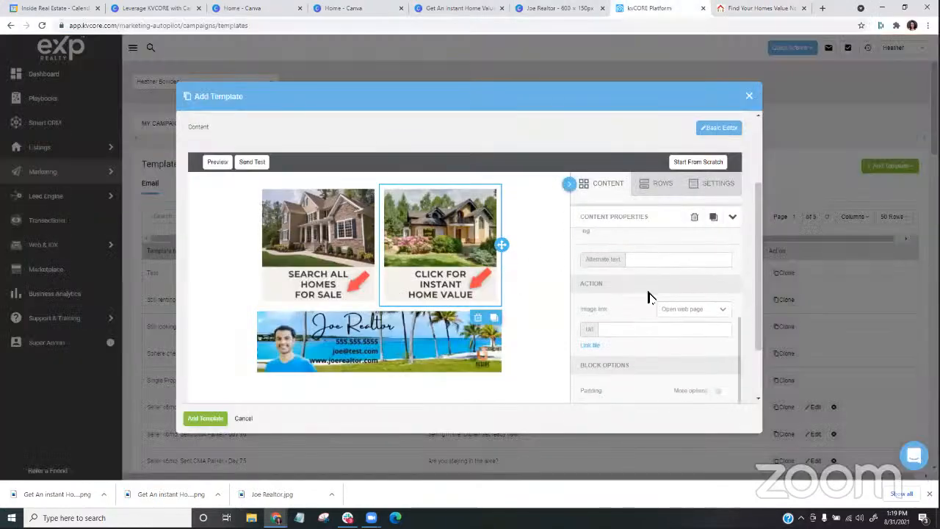
{"action": "left_click", "coordinate": [628, 329]}
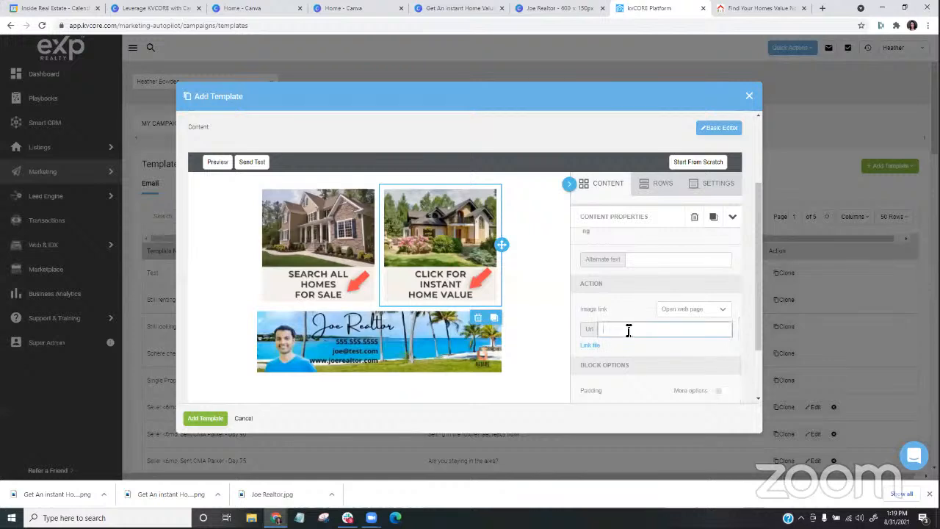
{"action": "type", "text": "https://www.homeinoregoncoast.com/sell.php"}
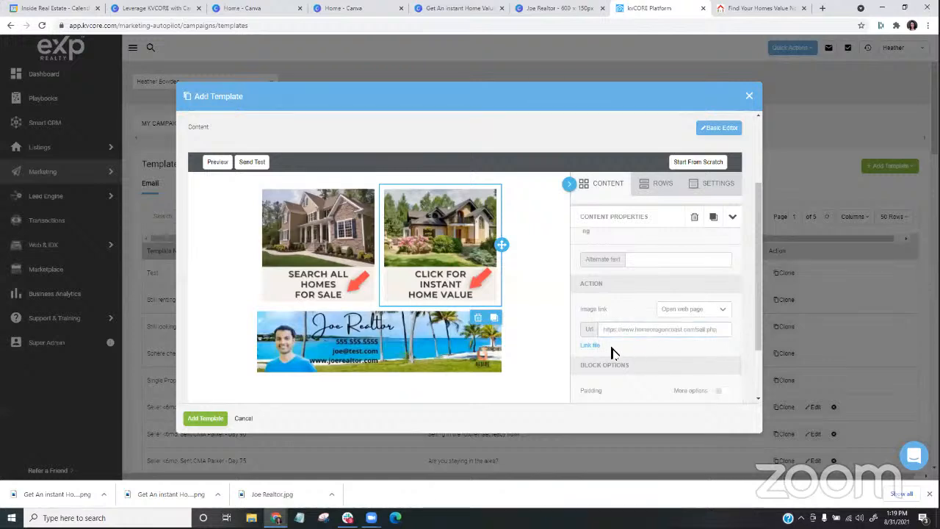
{"action": "scroll", "coordinate": [636, 279], "scroll_direction": "up", "scroll_amount": 1}
{"action": "scroll", "coordinate": [485, 371], "scroll_direction": "down", "scroll_amount": 1}
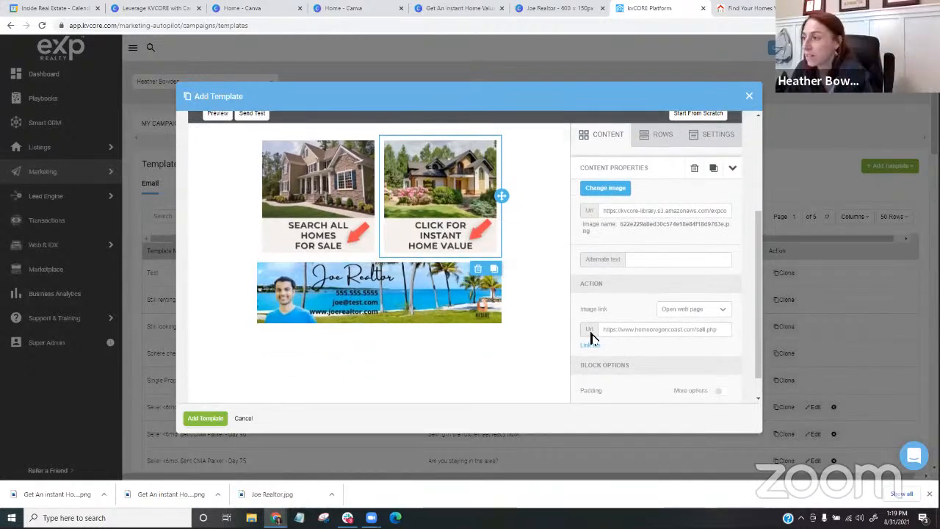
{"action": "scroll", "coordinate": [592, 331], "scroll_direction": "up", "scroll_amount": 2}
{"action": "scroll", "coordinate": [566, 330], "scroll_direction": "up", "scroll_amount": 2}
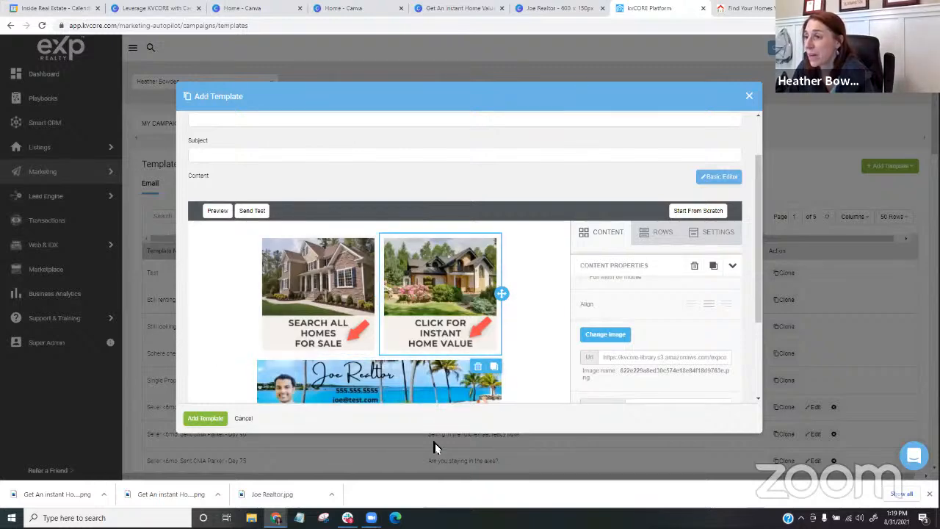
{"action": "scroll", "coordinate": [347, 287], "scroll_direction": "down", "scroll_amount": 1}
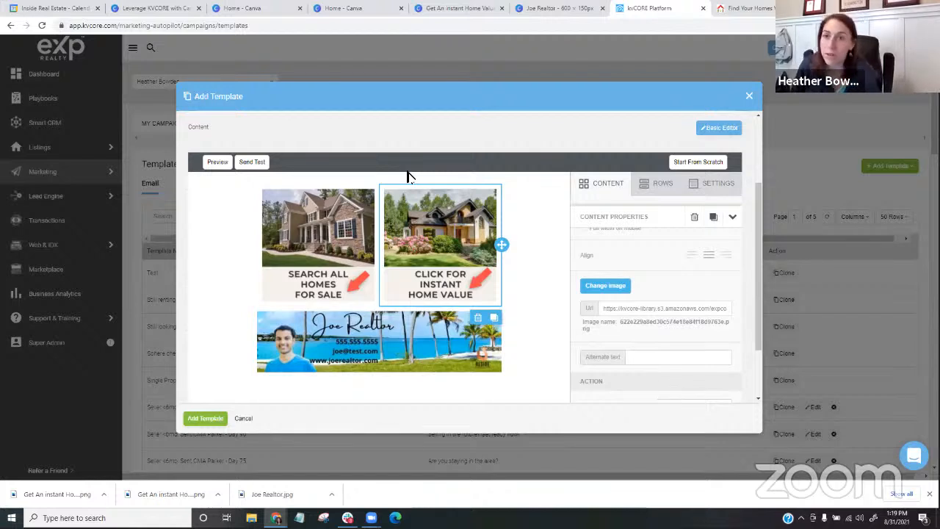
{"action": "scroll", "coordinate": [521, 298], "scroll_direction": "up", "scroll_amount": 1}
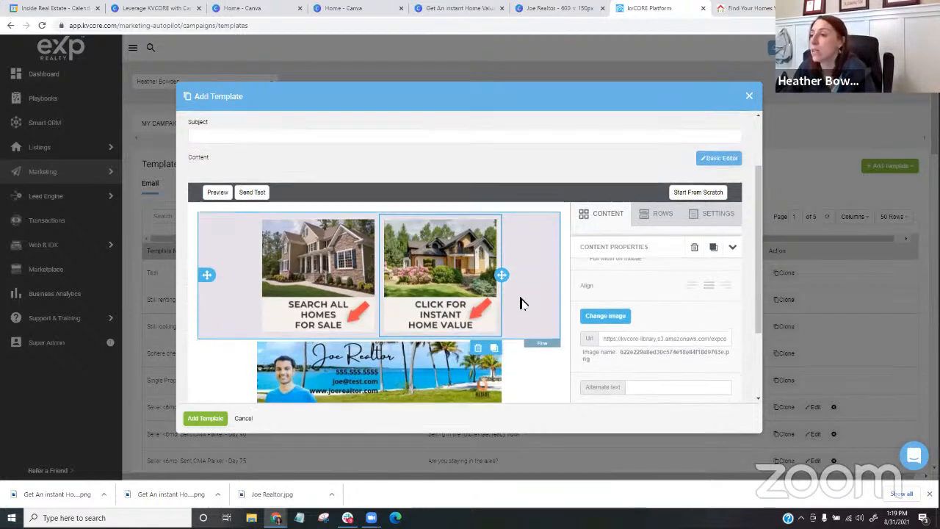
{"action": "scroll", "coordinate": [517, 299], "scroll_direction": "down", "scroll_amount": 1}
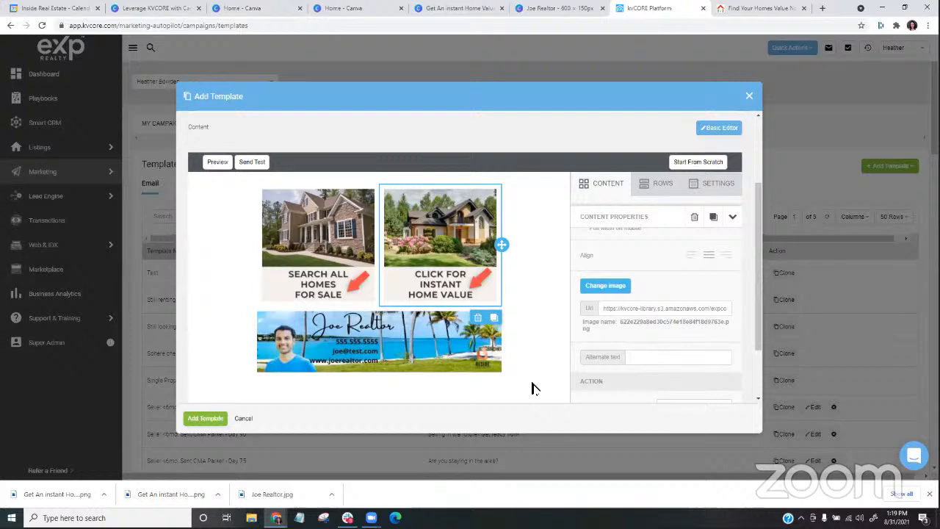
- Add the template under the name "Basics Email Template" with the subject "template"
{"action": "scroll", "coordinate": [647, 294], "scroll_direction": "up", "scroll_amount": 5}
{"action": "scroll", "coordinate": [514, 225], "scroll_direction": "up", "scroll_amount": 3}
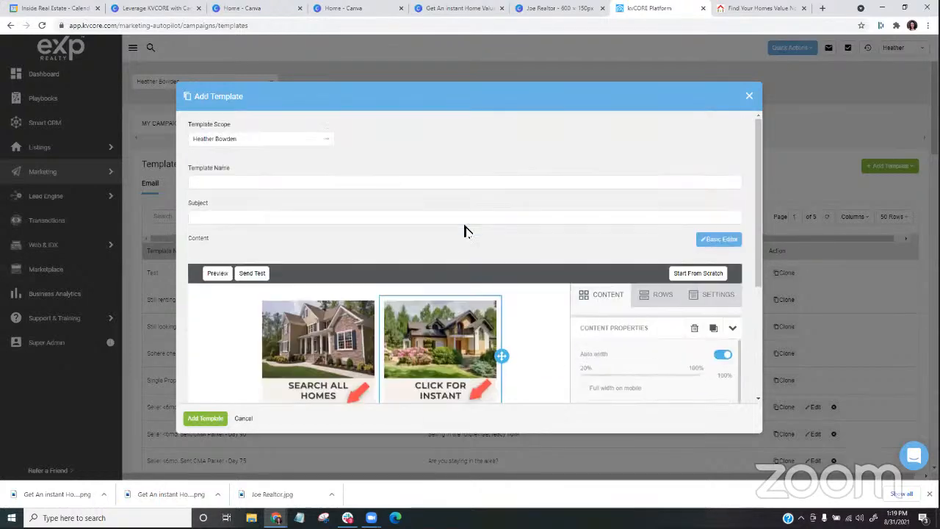
{"action": "left_click", "coordinate": [292, 183]}
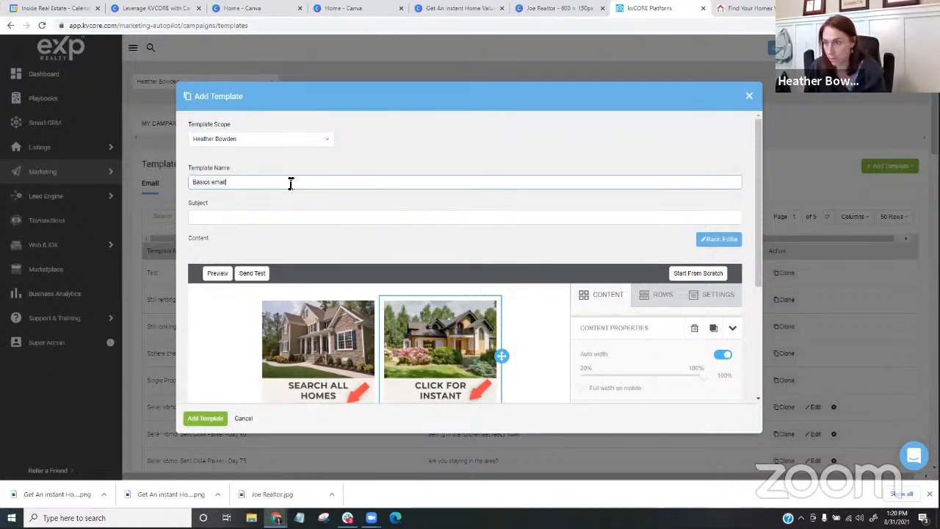
{"action": "type", "text": "Basics "}
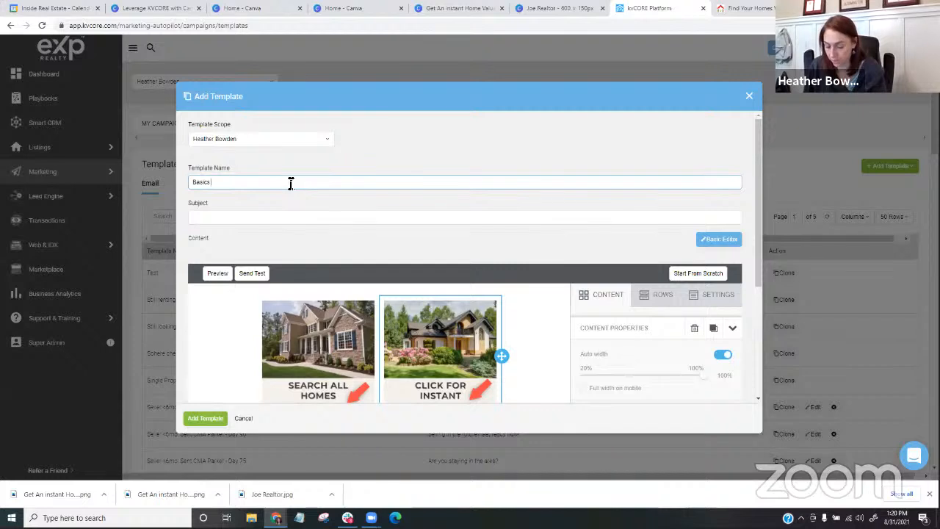
{"action": "type", "text": "Email templ"}
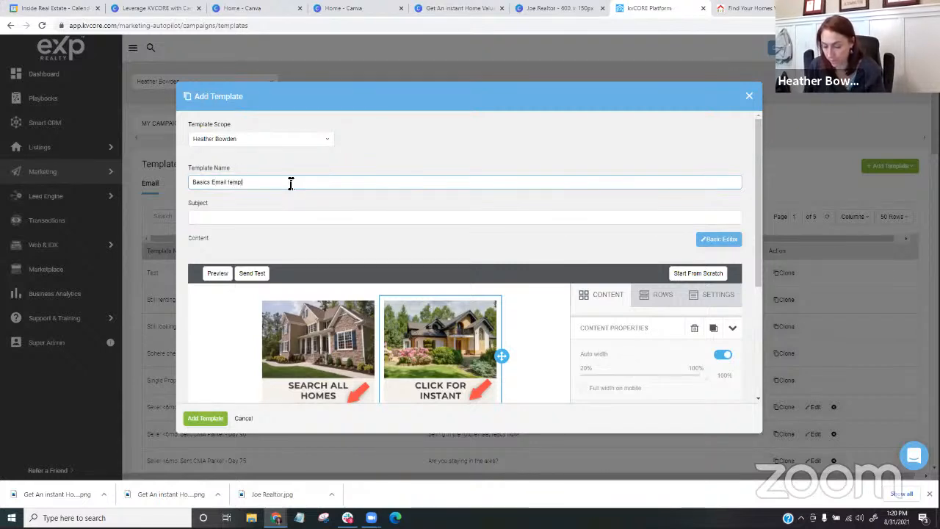
{"action": "type", "text": "ate"}
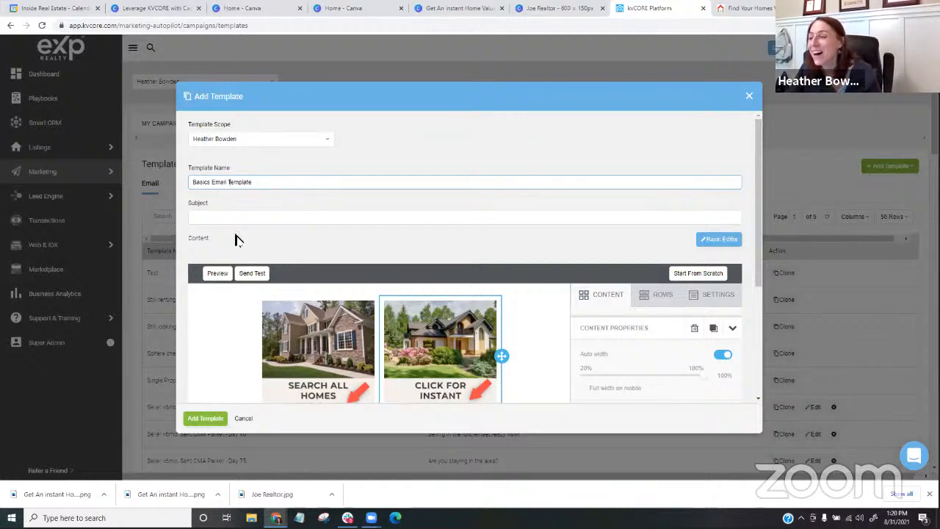
{"action": "type", "text": "T"}
{"action": "key", "text": "Tab"}
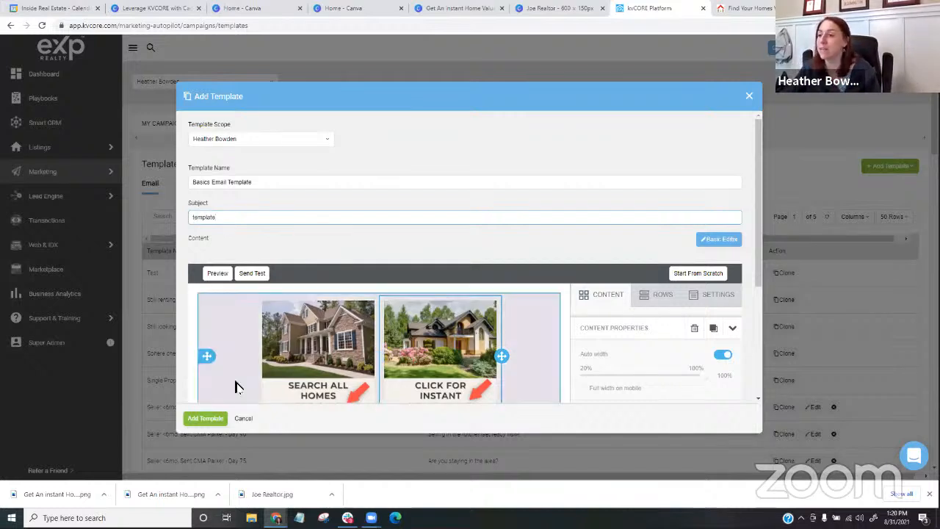
{"action": "left_click", "coordinate": [205, 419]}
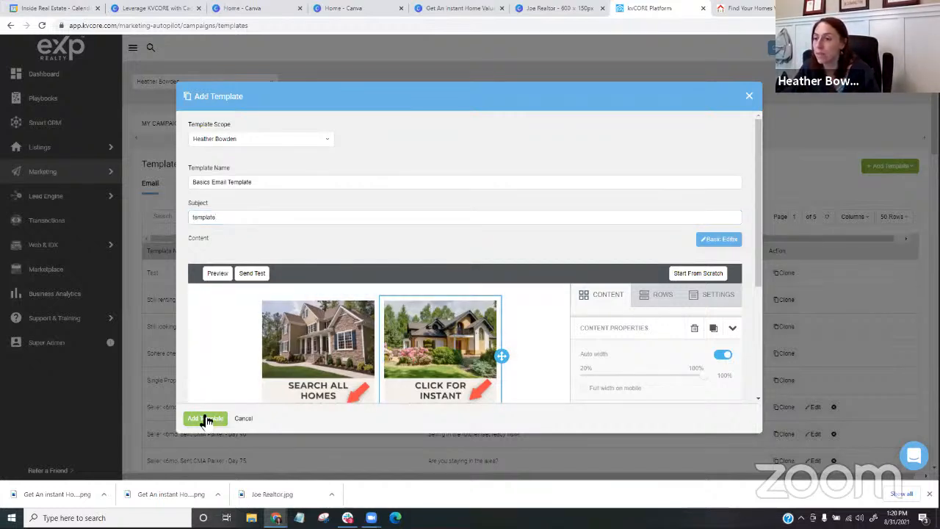
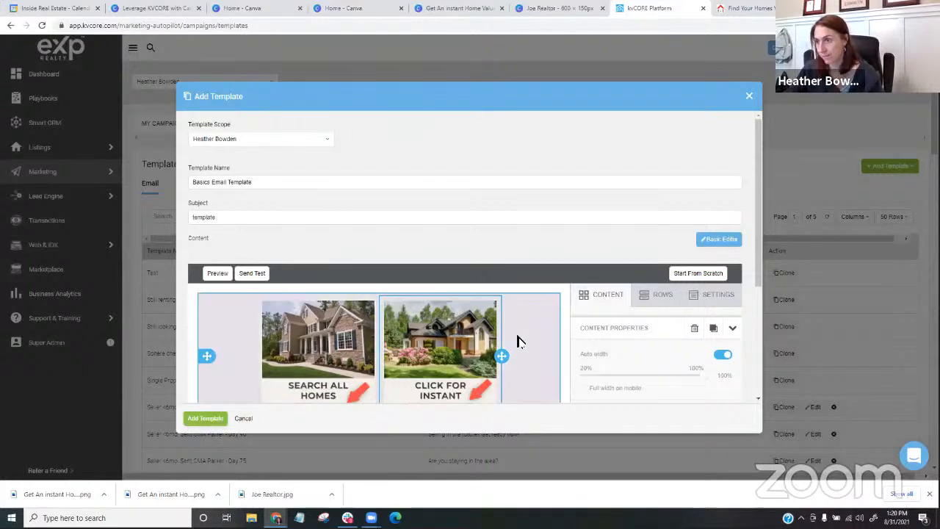
- Close the finished template's dialog and search the email templates list for "basic"
{"action": "scroll", "coordinate": [499, 331], "scroll_direction": "down", "scroll_amount": 4}
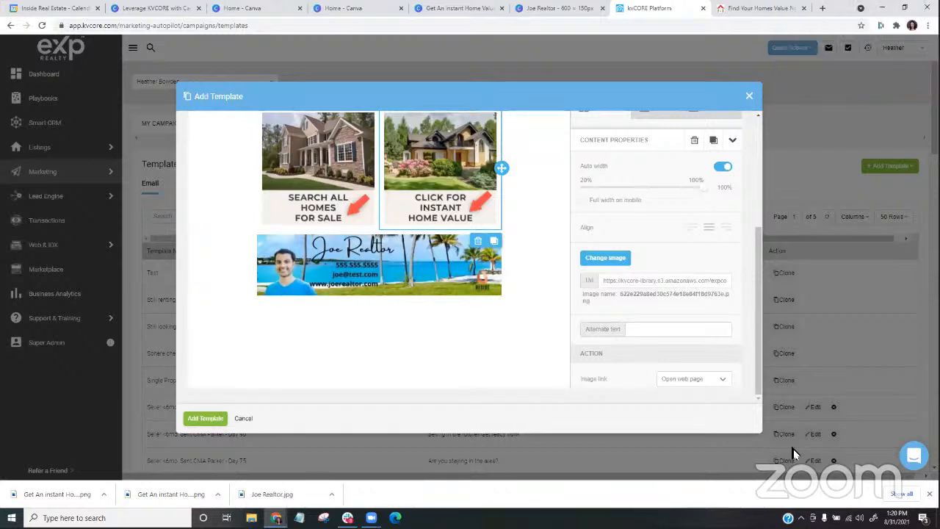
{"action": "left_click", "coordinate": [751, 98]}
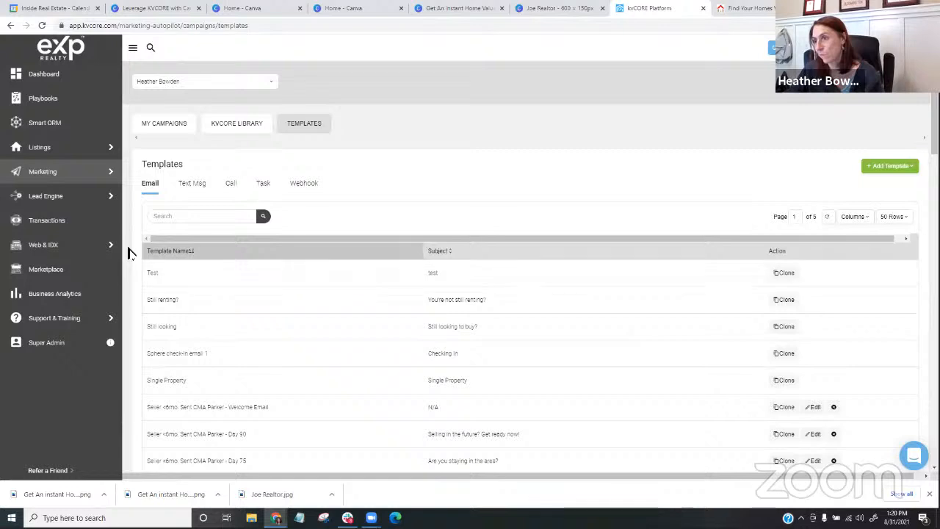
{"action": "left_click", "coordinate": [195, 216]}
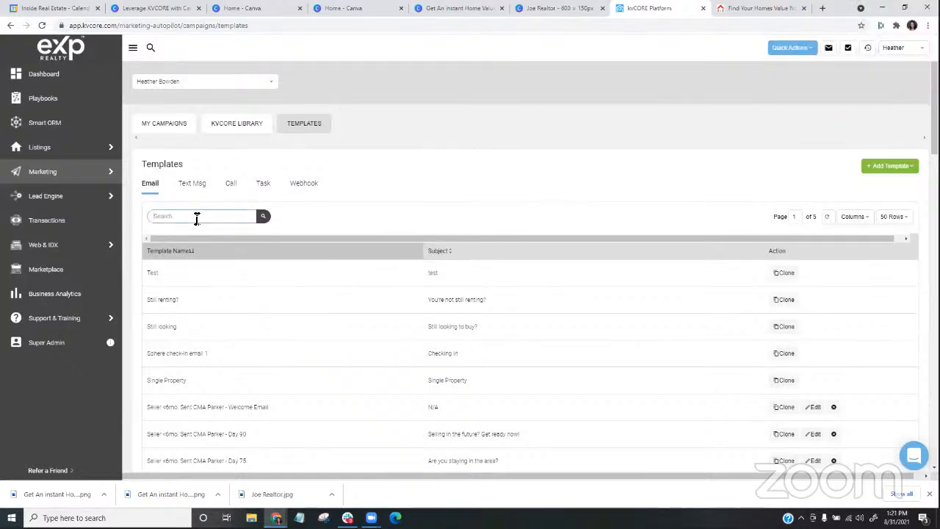
{"action": "type", "text": "basic"}
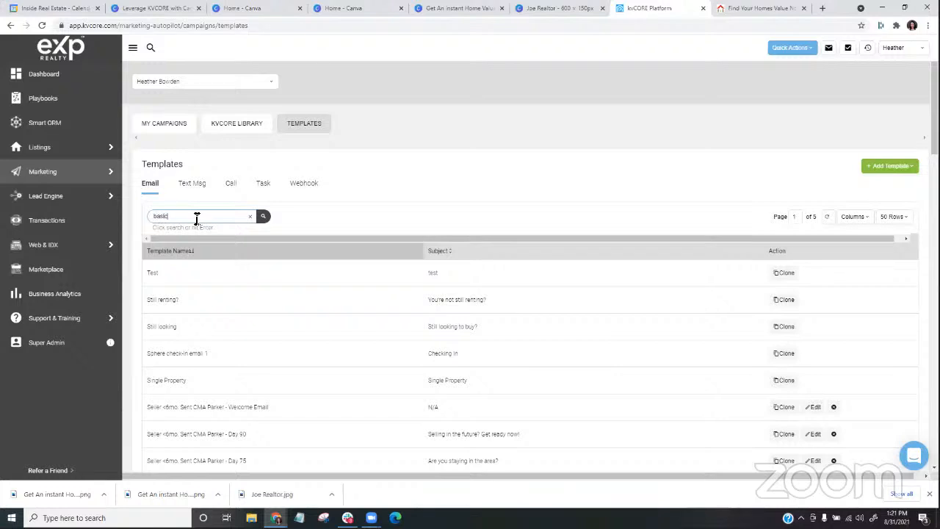
{"action": "key", "text": "Return"}
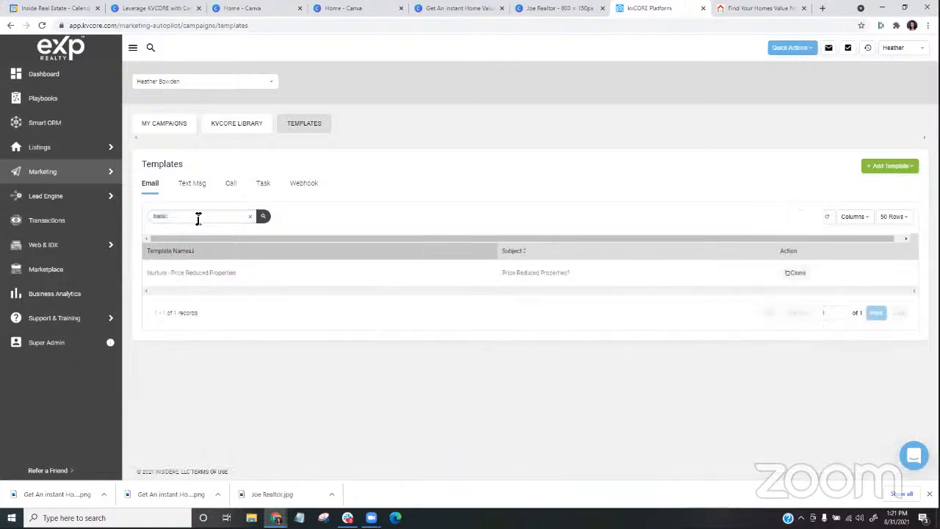
{"action": "left_click", "coordinate": [193, 220]}
- Start a new email template and switch its content to the Advanced Editor
{"action": "left_click", "coordinate": [888, 170]}
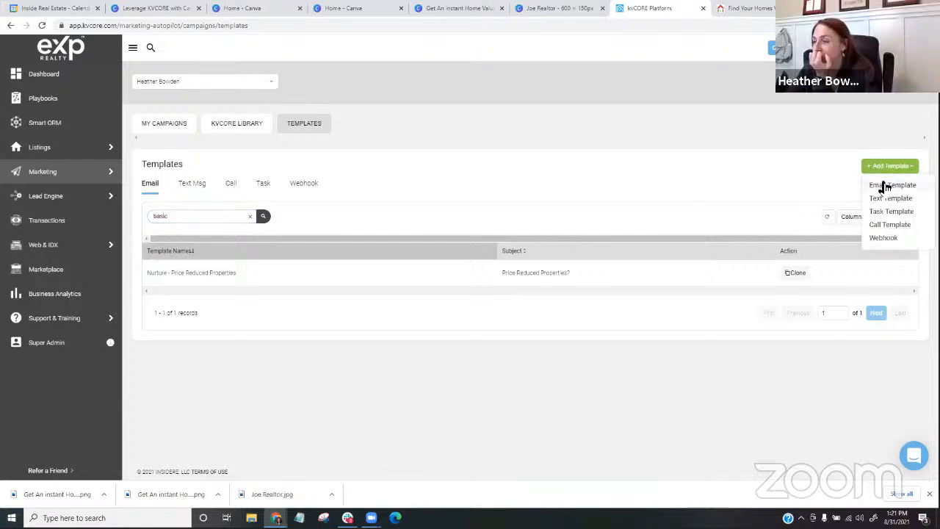
{"action": "left_click", "coordinate": [886, 186]}
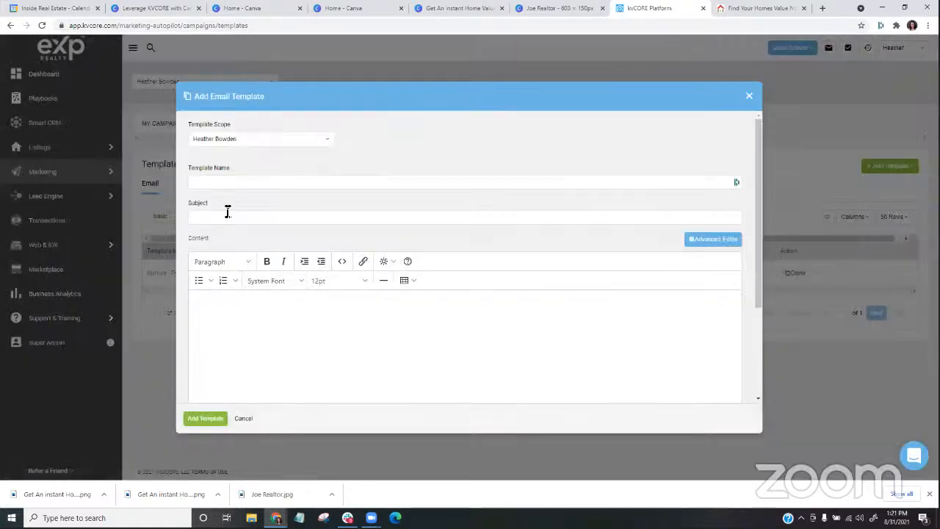
{"action": "left_click", "coordinate": [696, 241]}
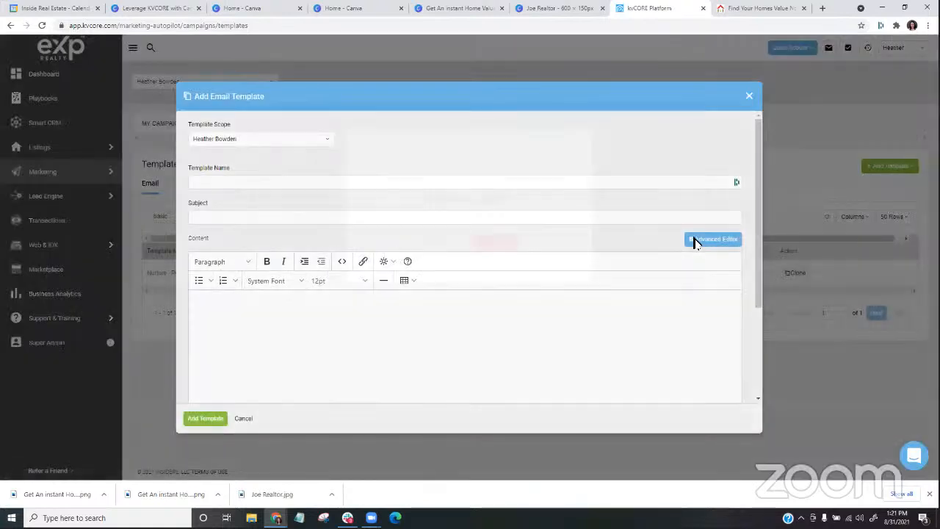
{"action": "left_click", "coordinate": [441, 242]}
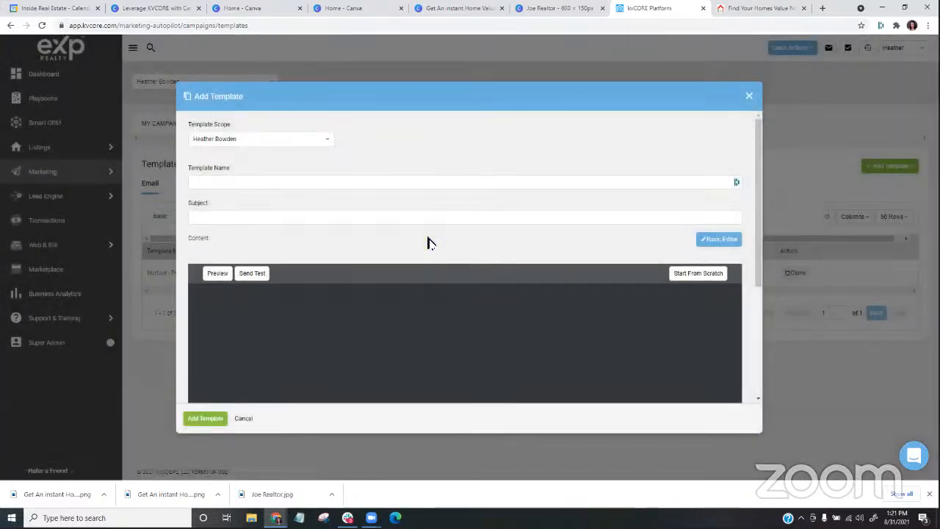
- Add an image block to the empty template and insert the uploaded Joe Realtor.jpg banner into it
{"action": "scroll", "coordinate": [430, 242], "scroll_direction": "down", "scroll_amount": 5}
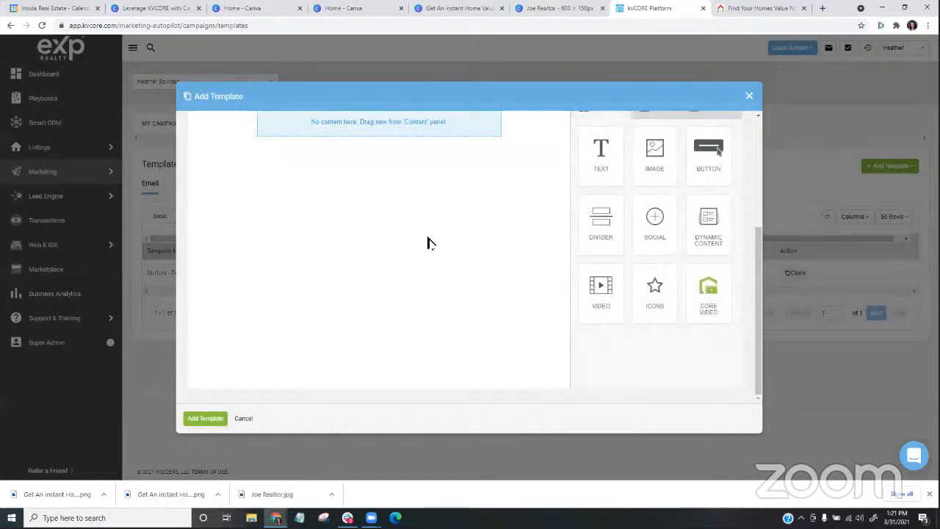
{"action": "scroll", "coordinate": [429, 242], "scroll_direction": "up", "scroll_amount": 3}
{"action": "left_click_drag", "start_coordinate": [655, 250], "coordinate": [411, 222]}
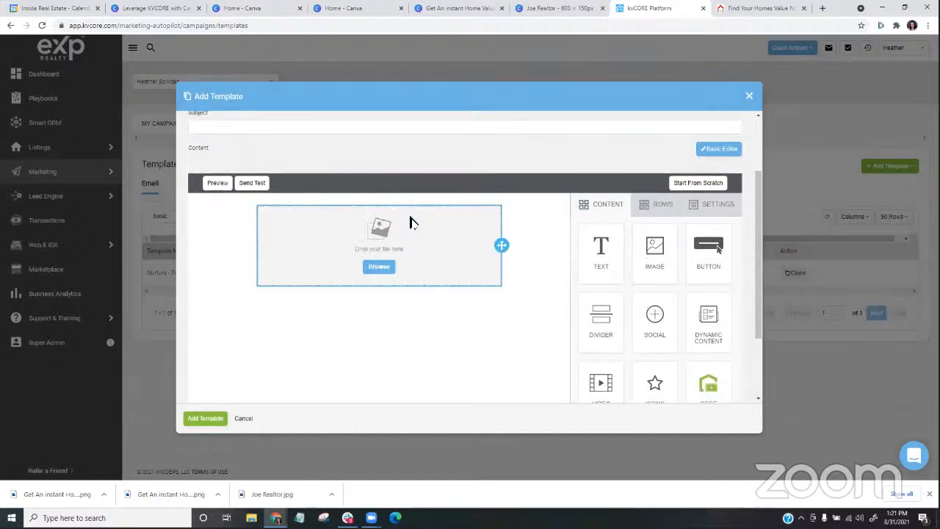
{"action": "left_click", "coordinate": [379, 268]}
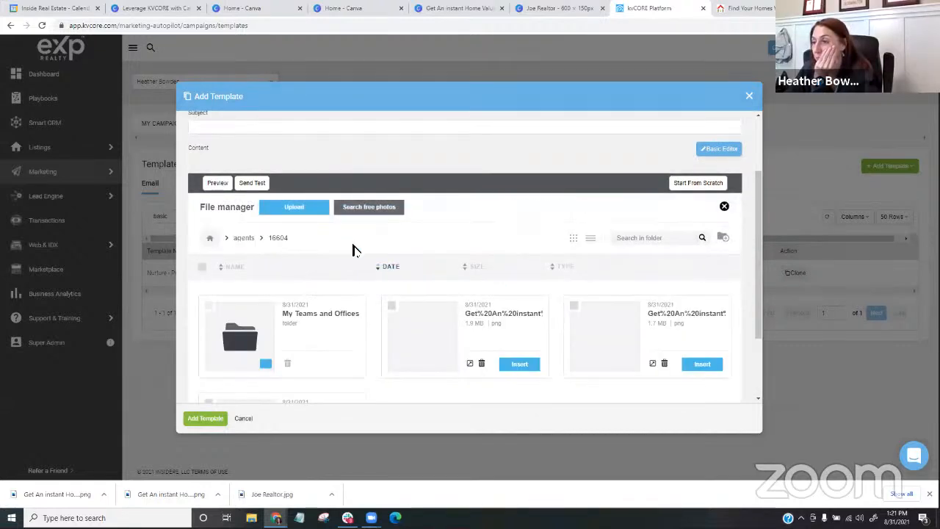
{"action": "scroll", "coordinate": [352, 250], "scroll_direction": "down", "scroll_amount": 3}
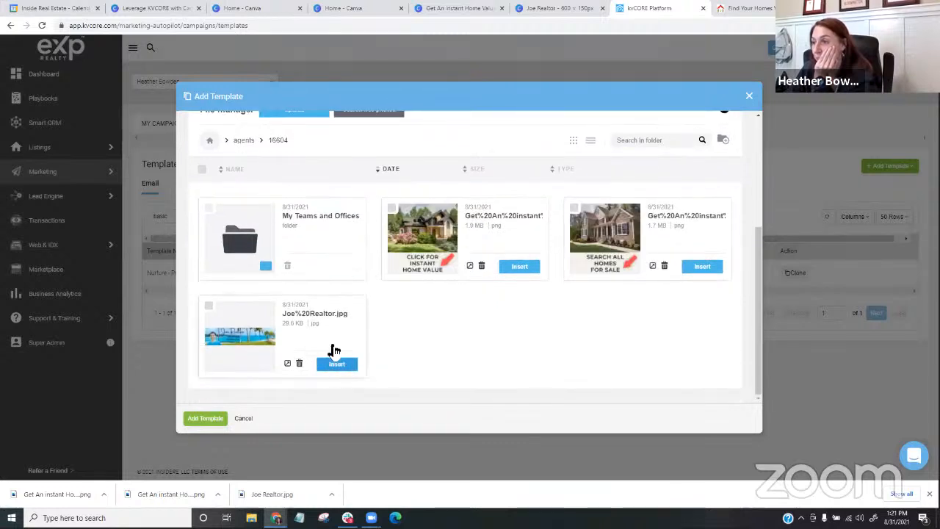
{"action": "left_click", "coordinate": [336, 363]}
{"action": "scroll", "coordinate": [412, 286], "scroll_direction": "up", "scroll_amount": 5}
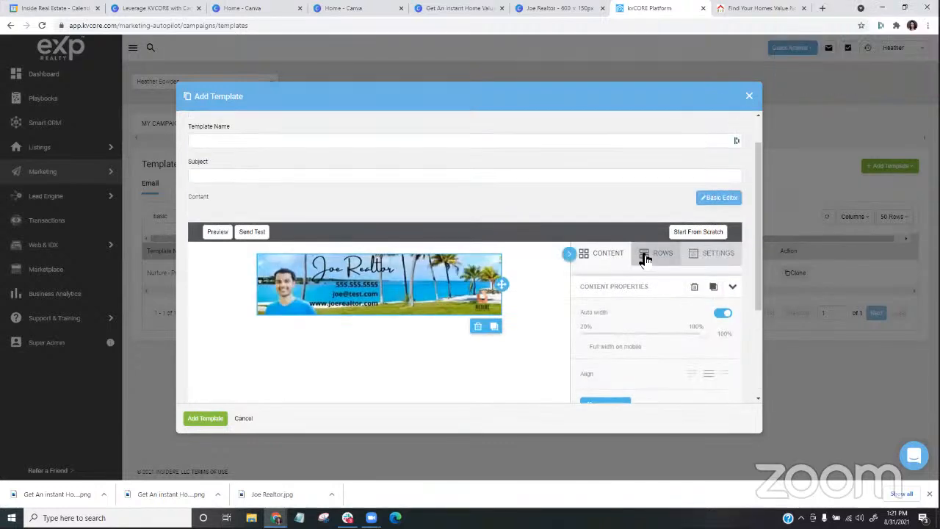
- Add a row with two equal columns above the Joe Realtor banner
{"action": "left_click", "coordinate": [645, 256]}
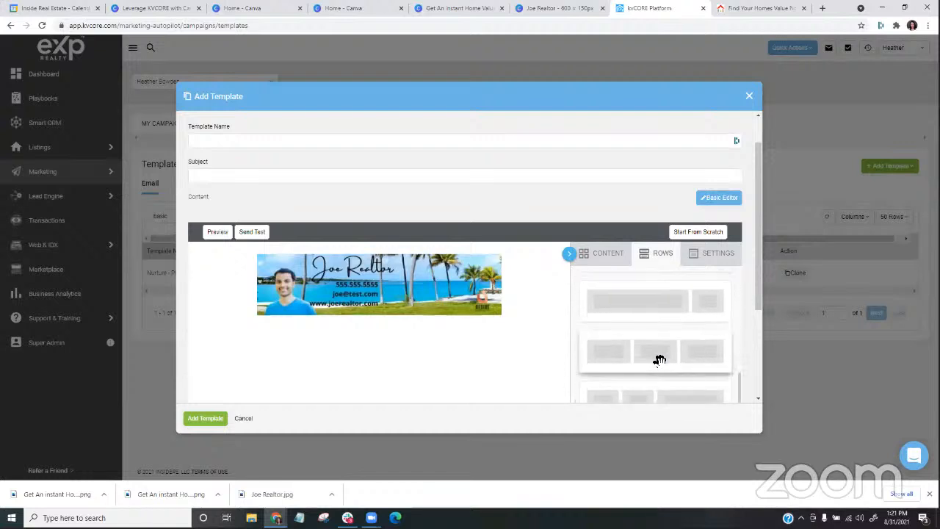
{"action": "scroll", "coordinate": [659, 360], "scroll_direction": "up", "scroll_amount": 5}
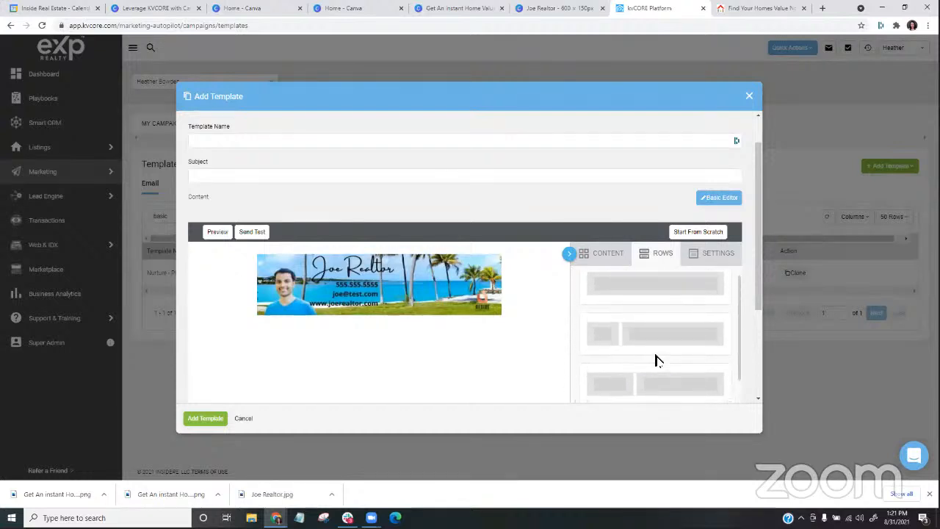
{"action": "left_click_drag", "start_coordinate": [654, 357], "coordinate": [433, 276]}
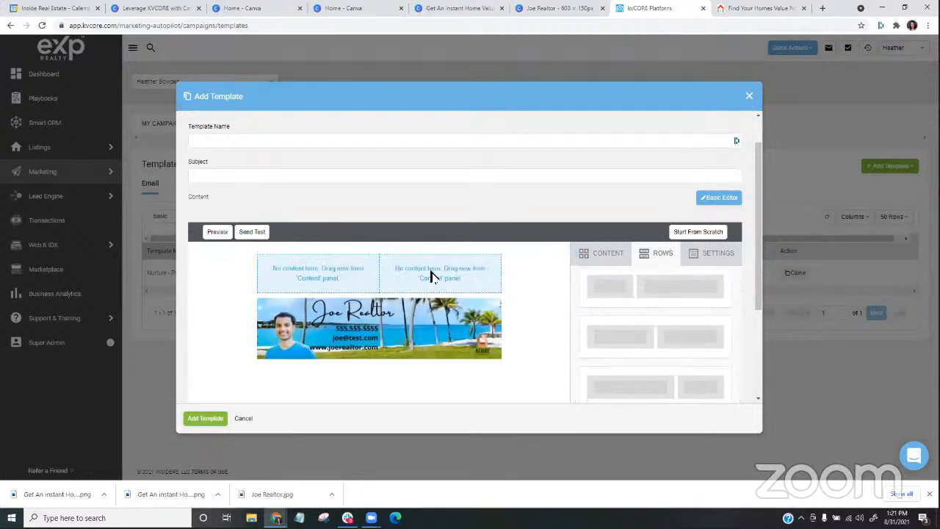
- Place an empty image block in each of the two columns, and close the new template without adding it
{"action": "left_click", "coordinate": [330, 279]}
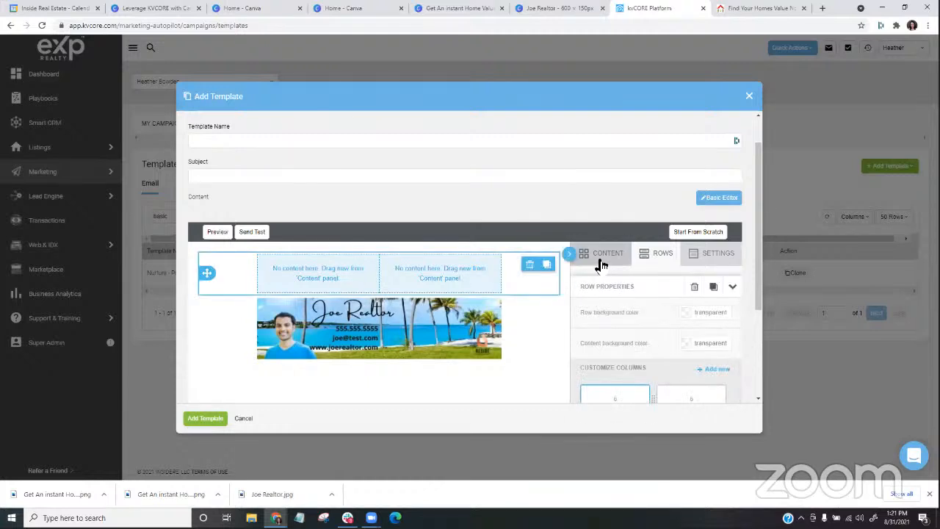
{"action": "left_click", "coordinate": [600, 258]}
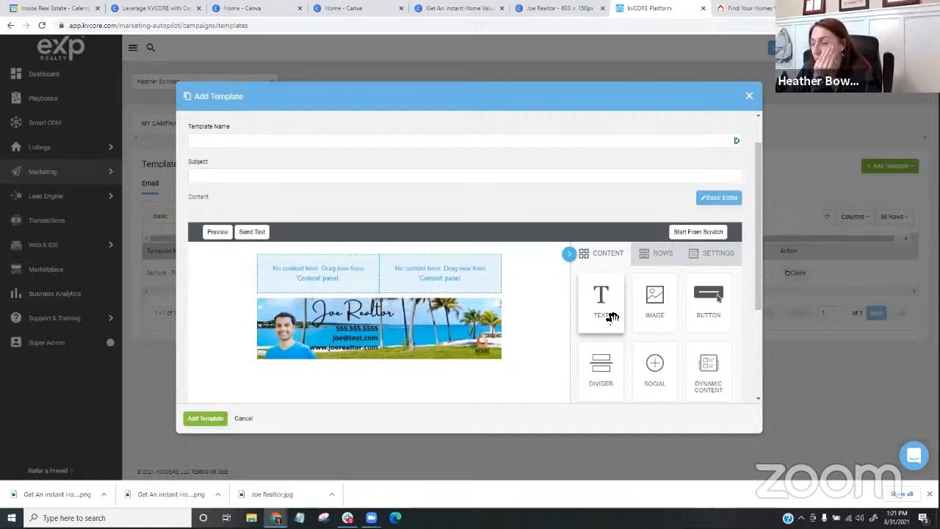
{"action": "left_click_drag", "start_coordinate": [655, 298], "coordinate": [318, 280]}
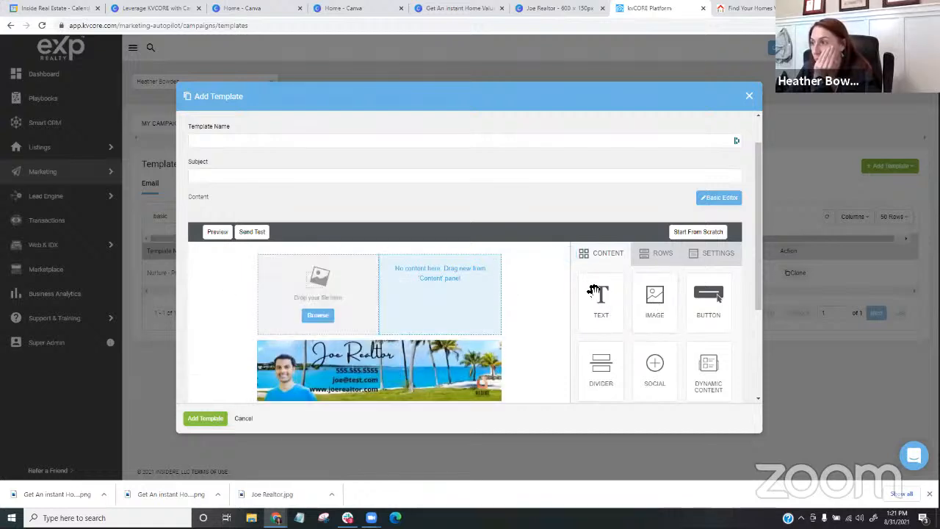
{"action": "left_click_drag", "start_coordinate": [651, 294], "coordinate": [480, 287]}
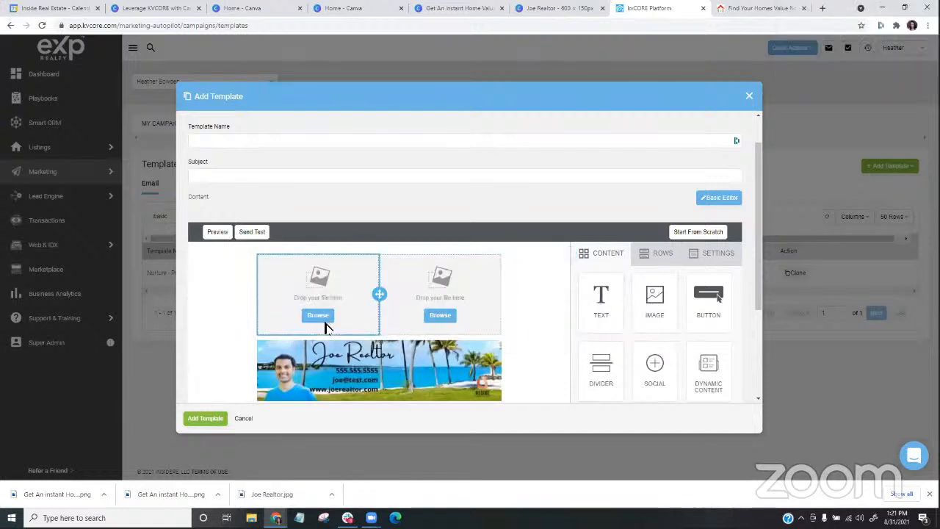
{"action": "left_click", "coordinate": [749, 96]}
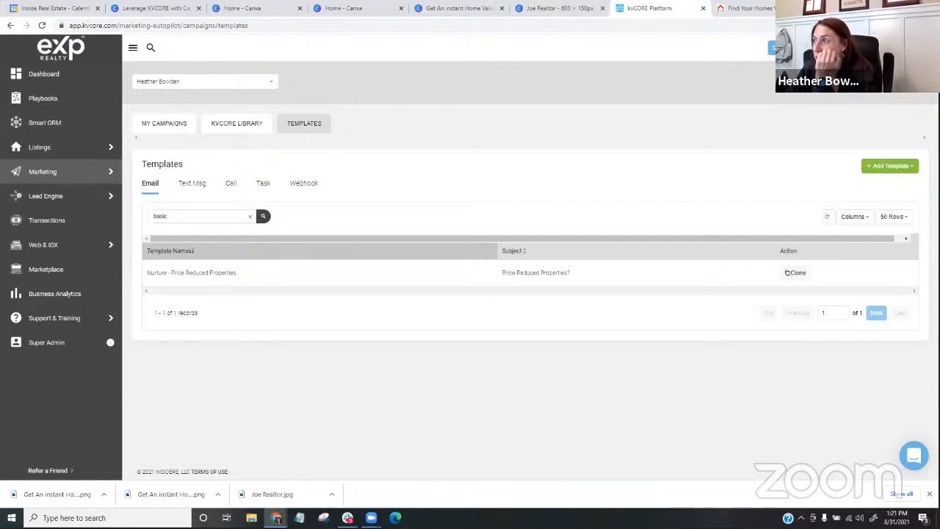
- Open your own agent profile and locate its Signature section
{"action": "left_click", "coordinate": [911, 48]}
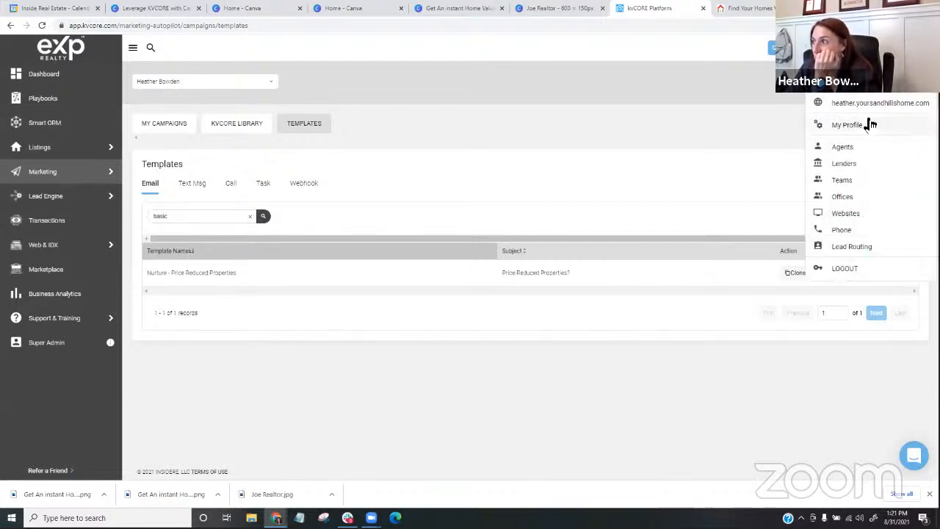
{"action": "left_click", "coordinate": [838, 129]}
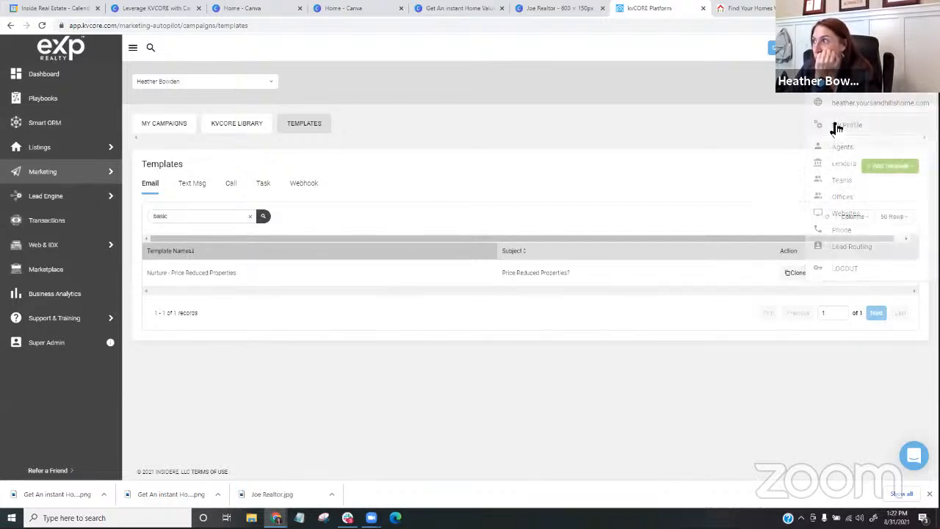
{"action": "scroll", "coordinate": [280, 255], "scroll_direction": "down", "scroll_amount": 1}
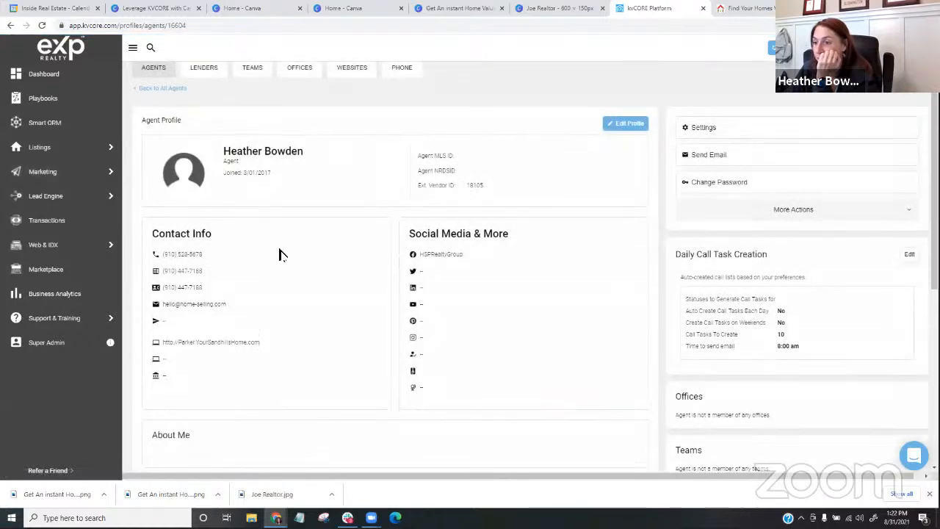
{"action": "scroll", "coordinate": [280, 255], "scroll_direction": "down", "scroll_amount": 4}
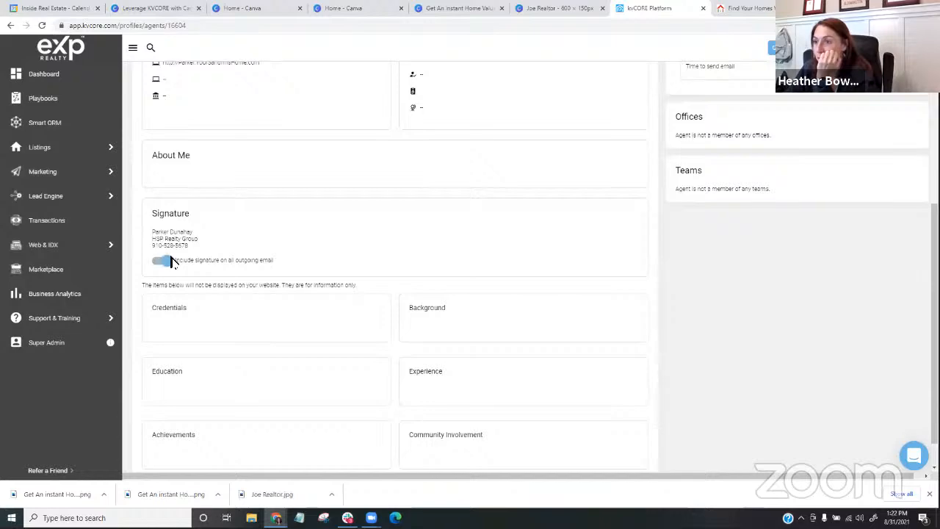
{"action": "scroll", "coordinate": [225, 227], "scroll_direction": "up", "scroll_amount": 5}
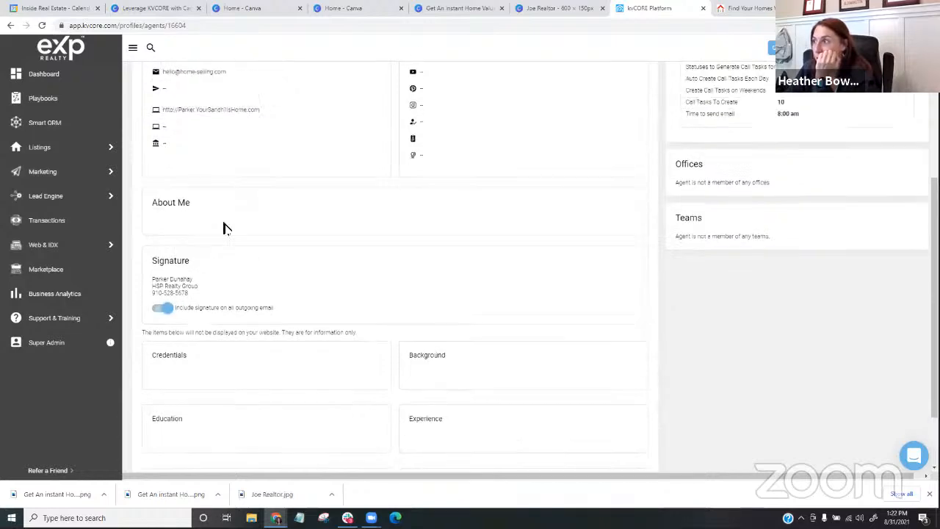
- Put the agent profile into editing and delete all existing text from the Signature box
{"action": "left_click", "coordinate": [618, 96]}
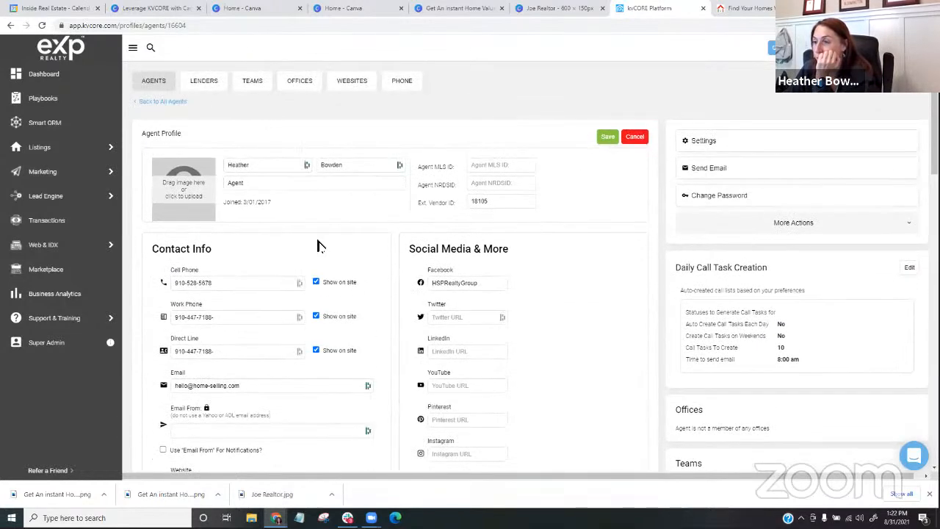
{"action": "scroll", "coordinate": [317, 245], "scroll_direction": "down", "scroll_amount": 10}
{"action": "scroll", "coordinate": [287, 273], "scroll_direction": "down", "scroll_amount": 1}
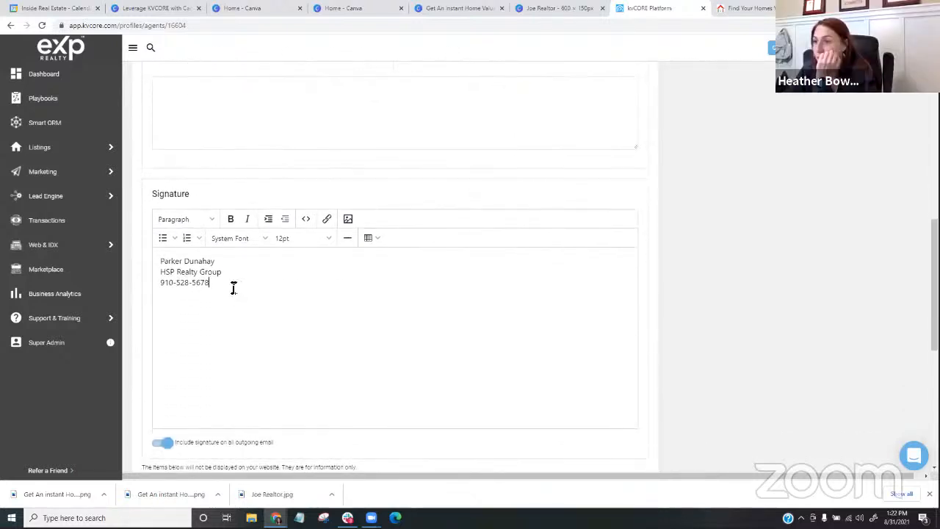
{"action": "left_click_drag", "start_coordinate": [233, 288], "coordinate": [154, 258]}
{"action": "key", "text": "BackSpace"}
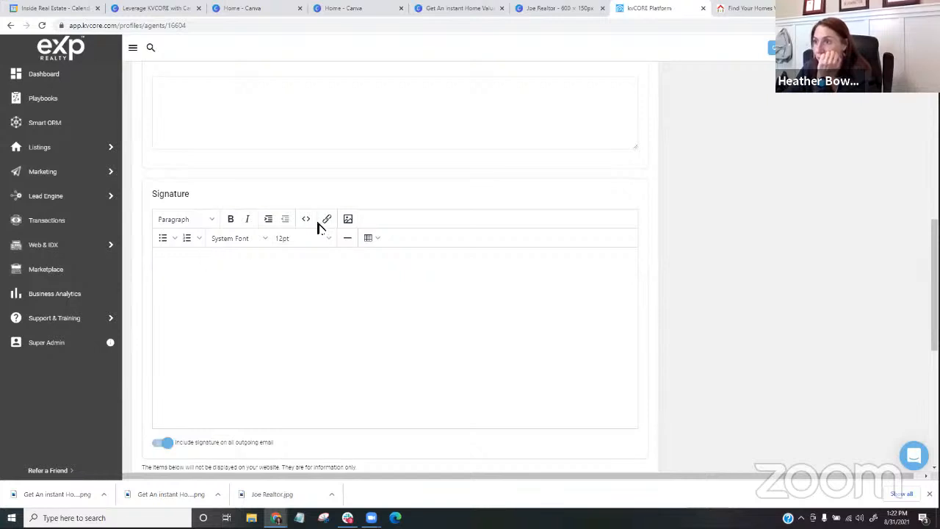
- Upload the Joe Realtor image from Downloads and insert it into the email signature
{"action": "left_click", "coordinate": [348, 219]}
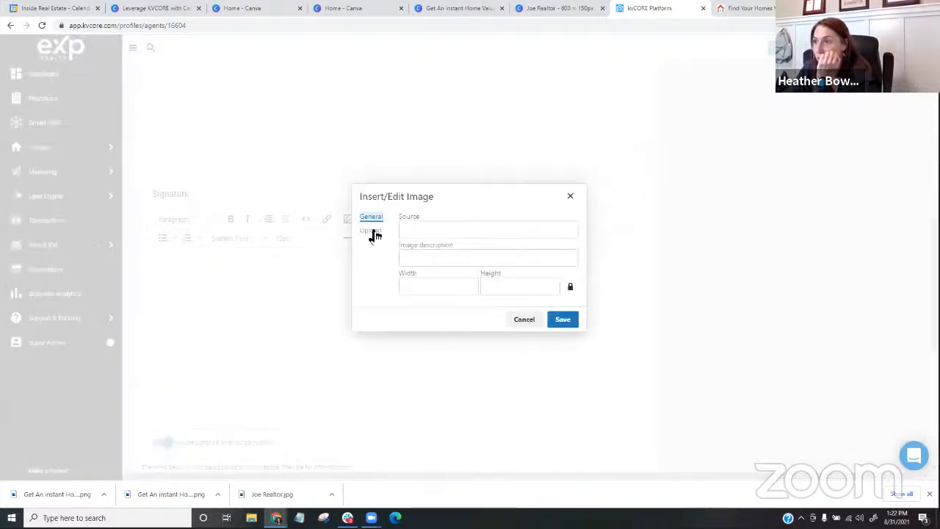
{"action": "left_click", "coordinate": [373, 232]}
{"action": "left_click", "coordinate": [467, 265]}
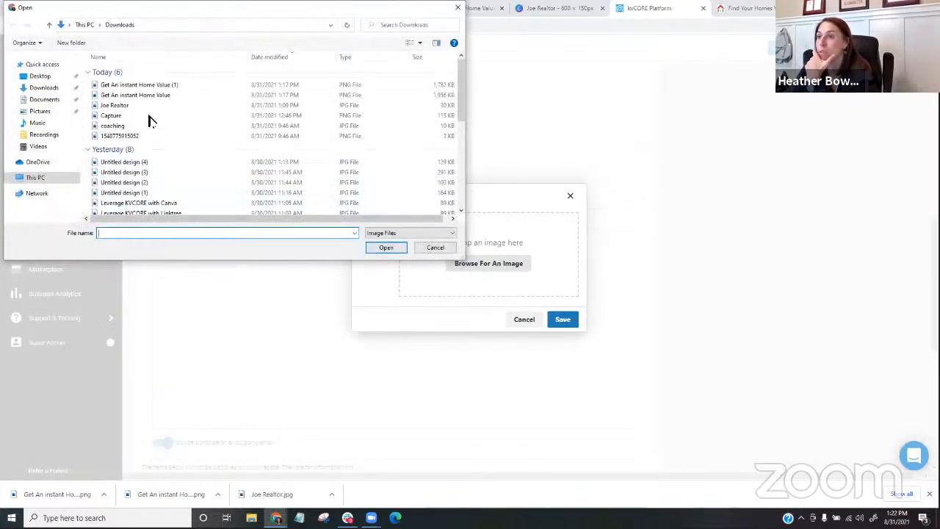
{"action": "double_click", "coordinate": [142, 104]}
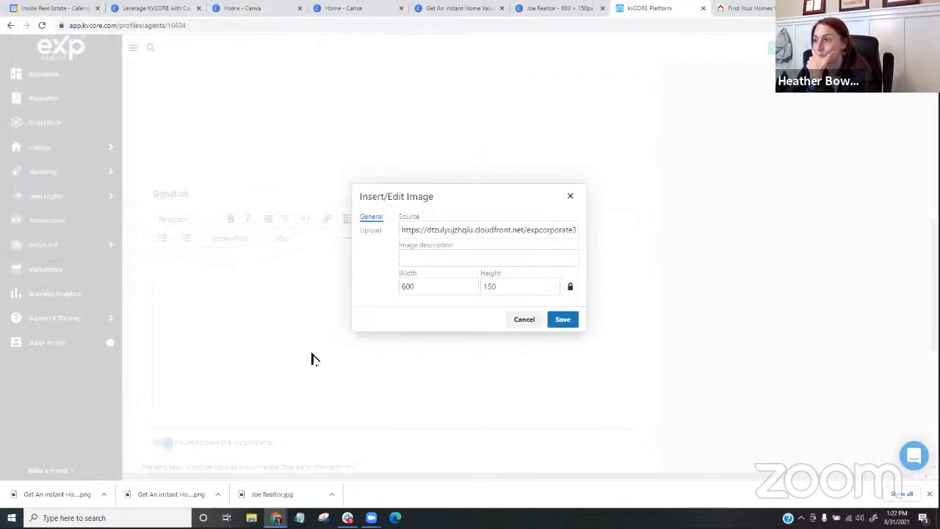
{"action": "left_click", "coordinate": [558, 320]}
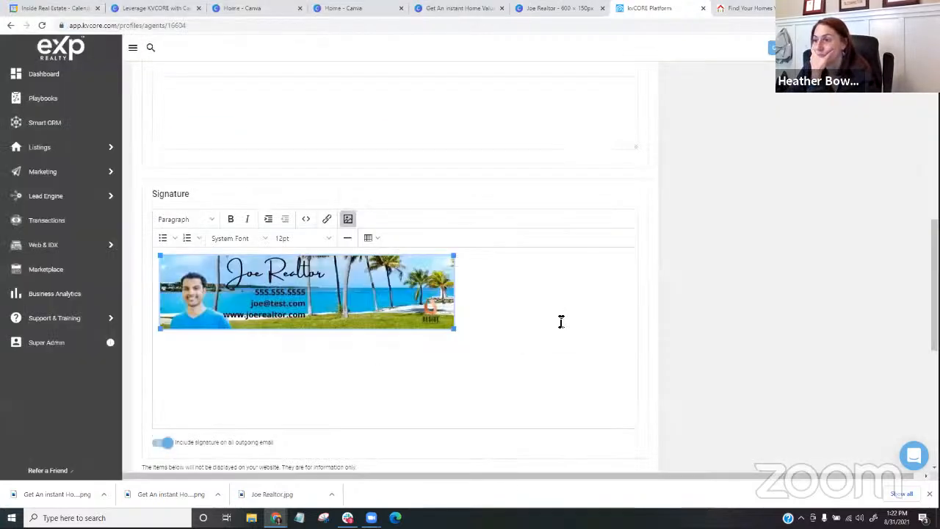
- Delete the Joe Realtor banner from the Signature box
{"action": "left_click", "coordinate": [300, 390]}
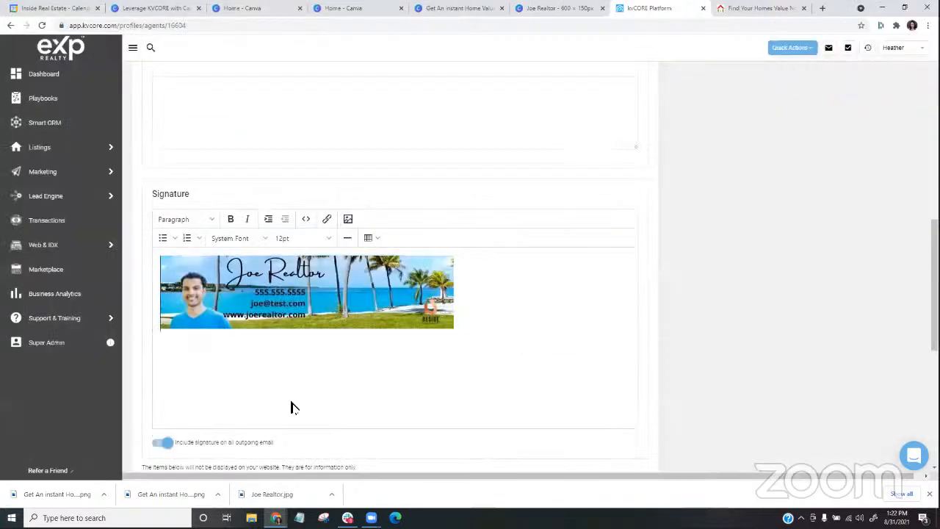
{"action": "left_click", "coordinate": [164, 269]}
{"action": "key", "text": "Delete"}
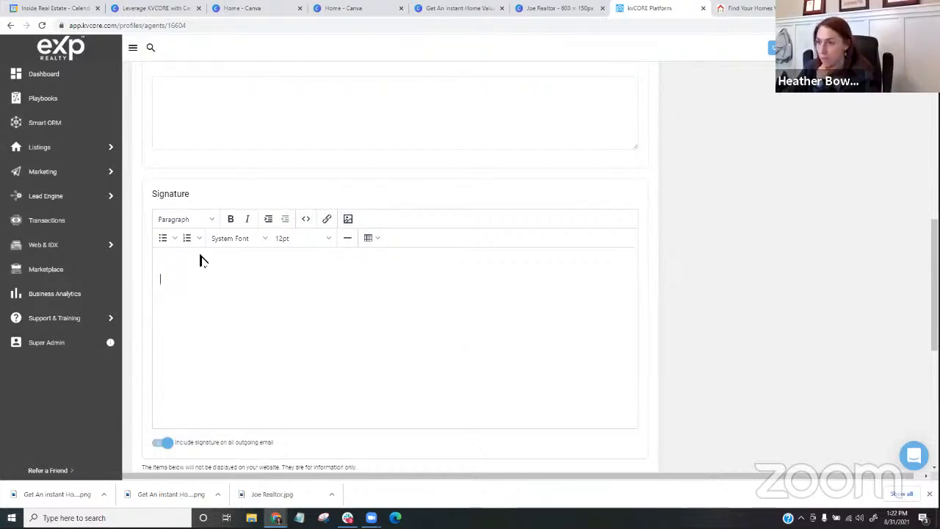
- Upload the Joe Realtor image from Downloads again and insert it on the second line of the signature
{"action": "left_click", "coordinate": [348, 218]}
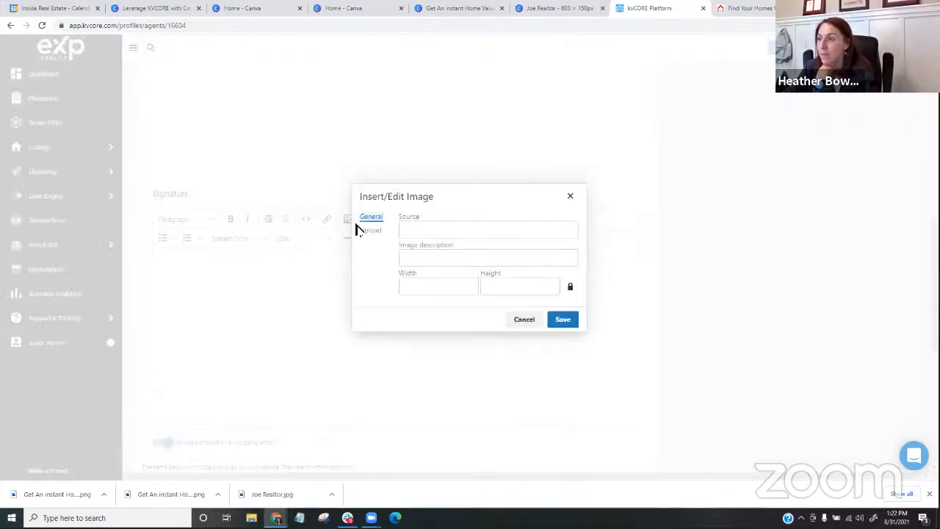
{"action": "left_click", "coordinate": [373, 232]}
{"action": "left_click", "coordinate": [465, 266]}
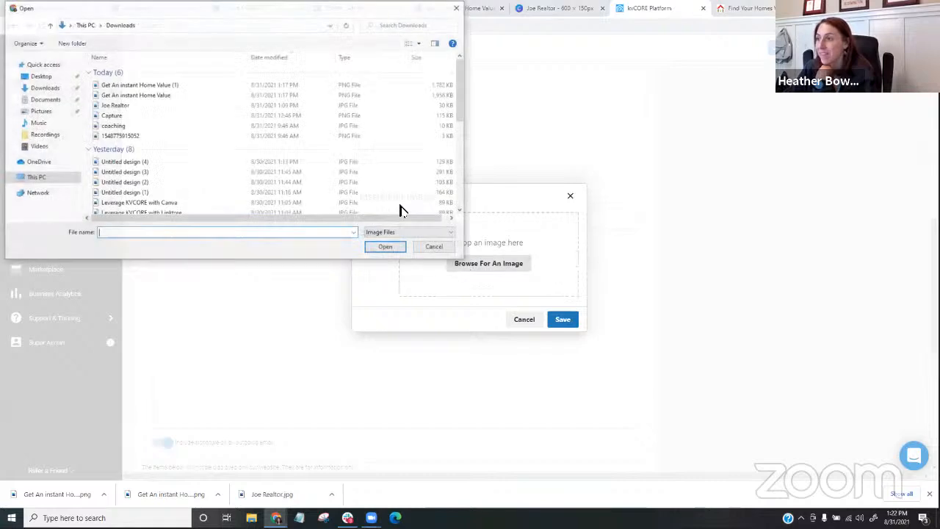
{"action": "double_click", "coordinate": [190, 105]}
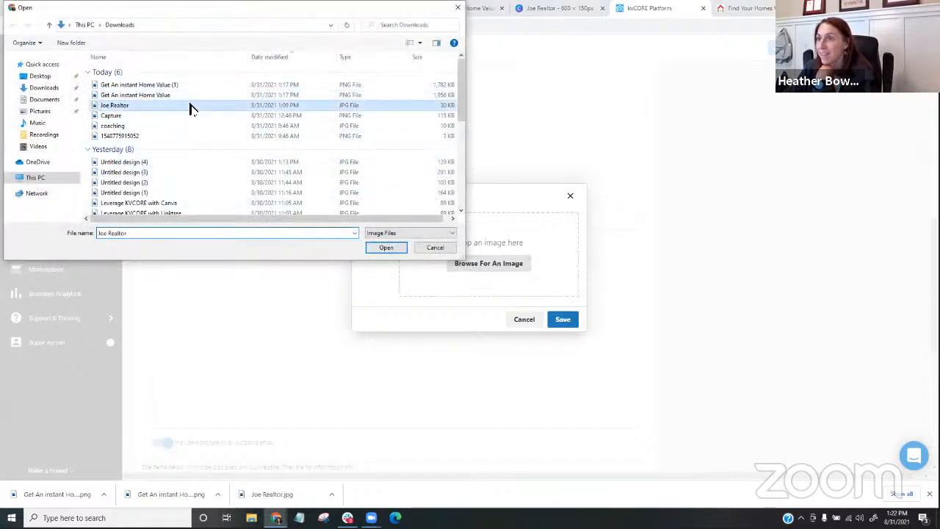
{"action": "left_click", "coordinate": [562, 320]}
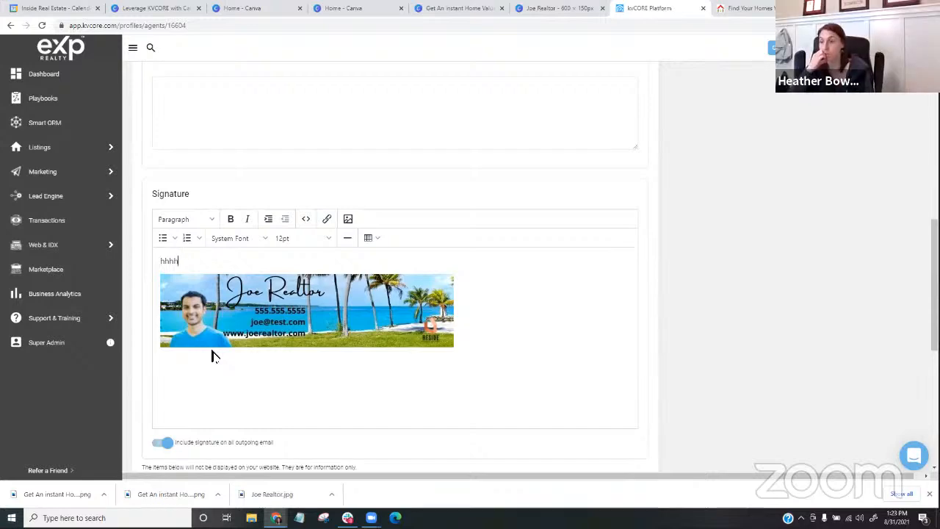
- Save the agent profile and check how the banner appears in its Signature section
{"action": "scroll", "coordinate": [462, 222], "scroll_direction": "up", "scroll_amount": 5}
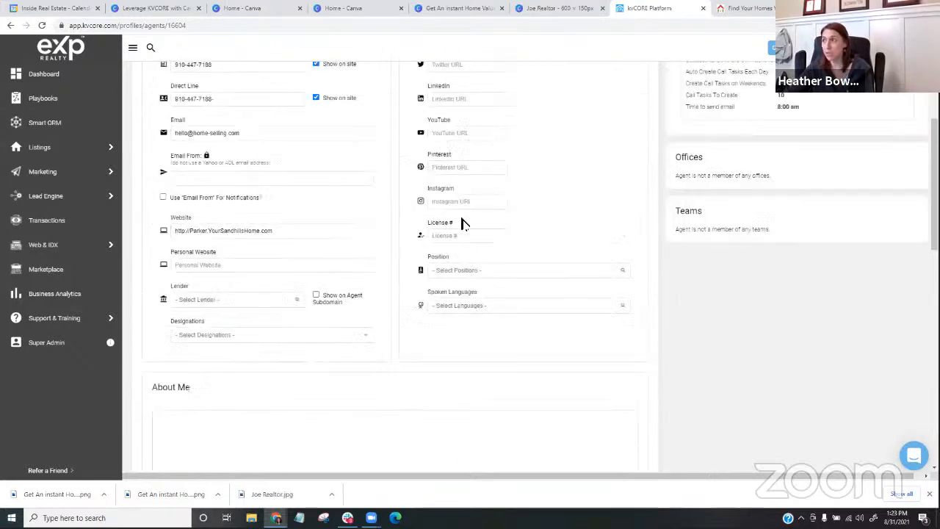
{"action": "scroll", "coordinate": [462, 223], "scroll_direction": "up", "scroll_amount": 4}
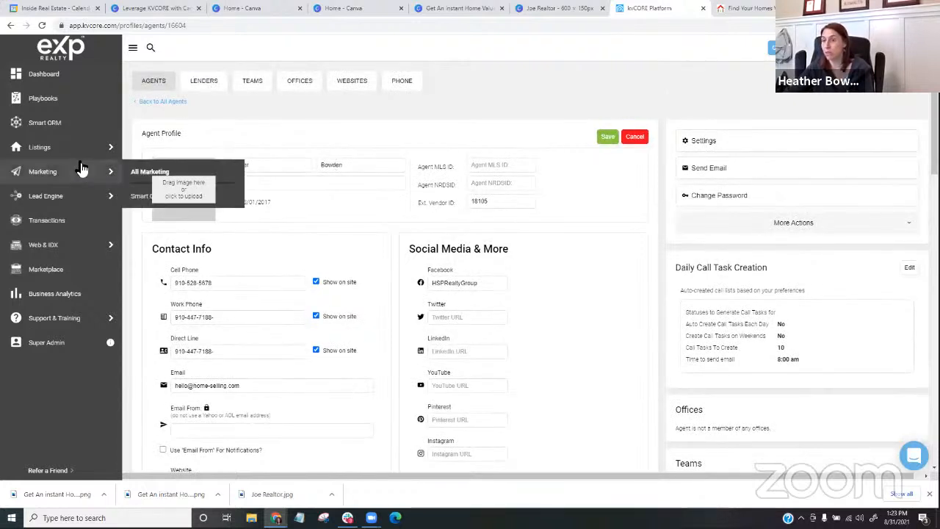
{"action": "left_click", "coordinate": [608, 137]}
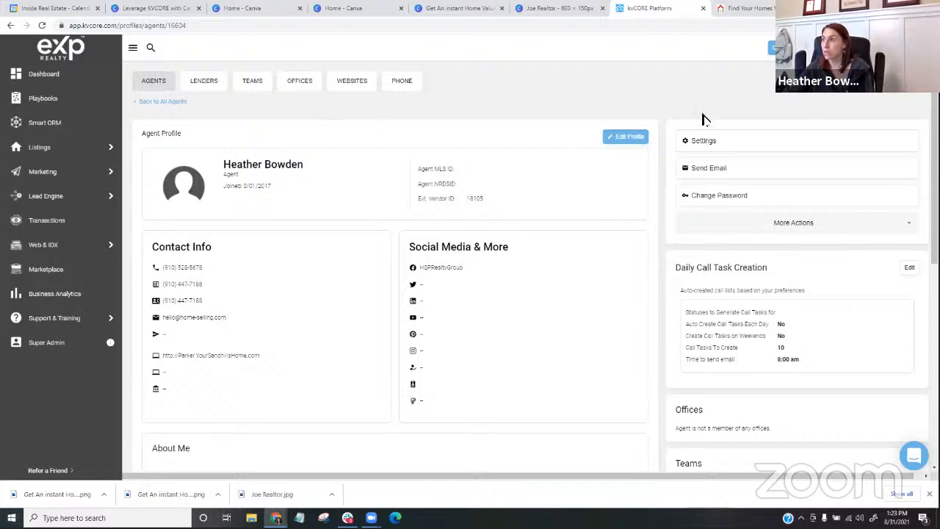
{"action": "left_click", "coordinate": [698, 140]}
{"action": "left_click", "coordinate": [661, 129]}
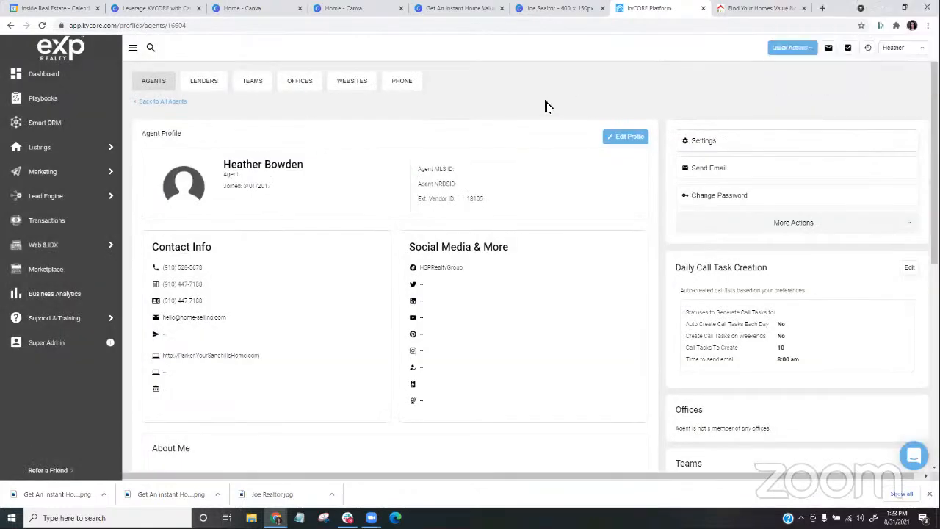
{"action": "scroll", "coordinate": [672, 183], "scroll_direction": "down", "scroll_amount": 3}
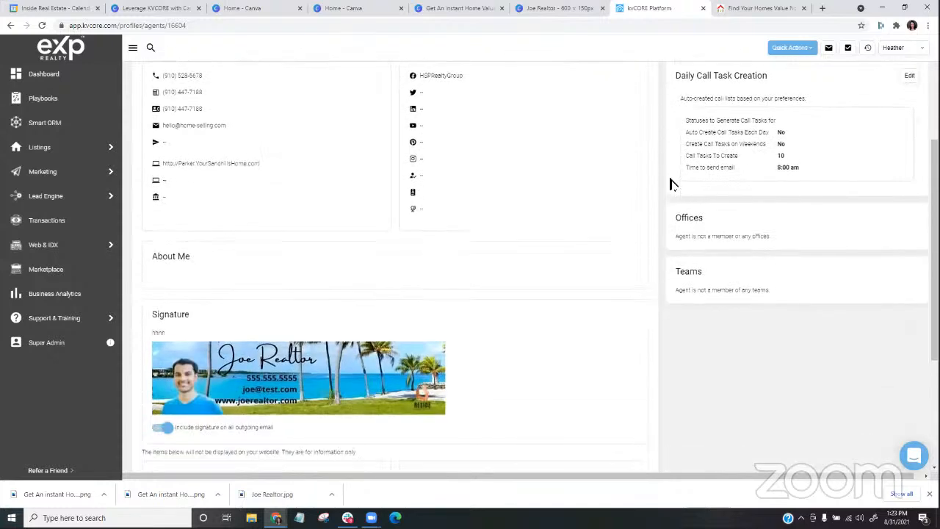
{"action": "scroll", "coordinate": [686, 202], "scroll_direction": "up", "scroll_amount": 1}
{"action": "scroll", "coordinate": [685, 205], "scroll_direction": "up", "scroll_amount": 3}
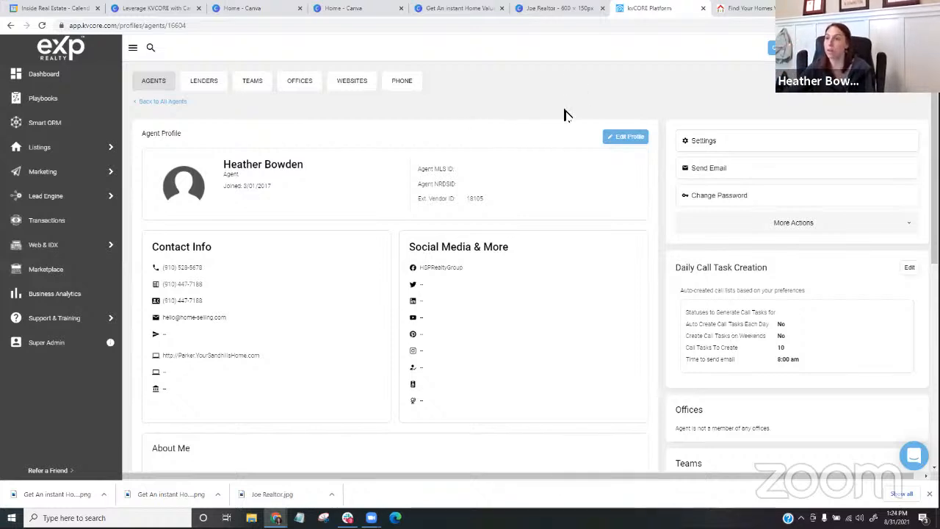
- Return to the agents list, open the Website Manager and look over its template and content sections
{"action": "left_click", "coordinate": [163, 102]}
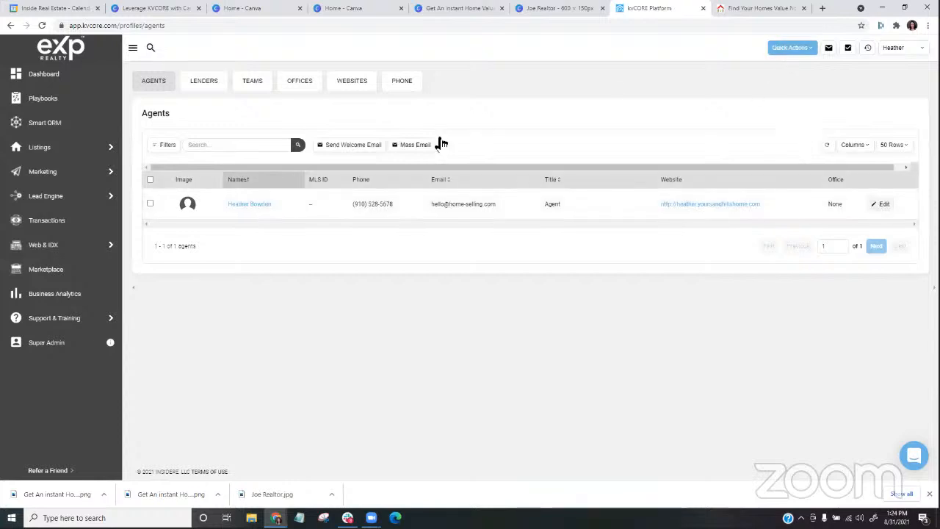
{"action": "mouse_move", "coordinate": [65, 246]}
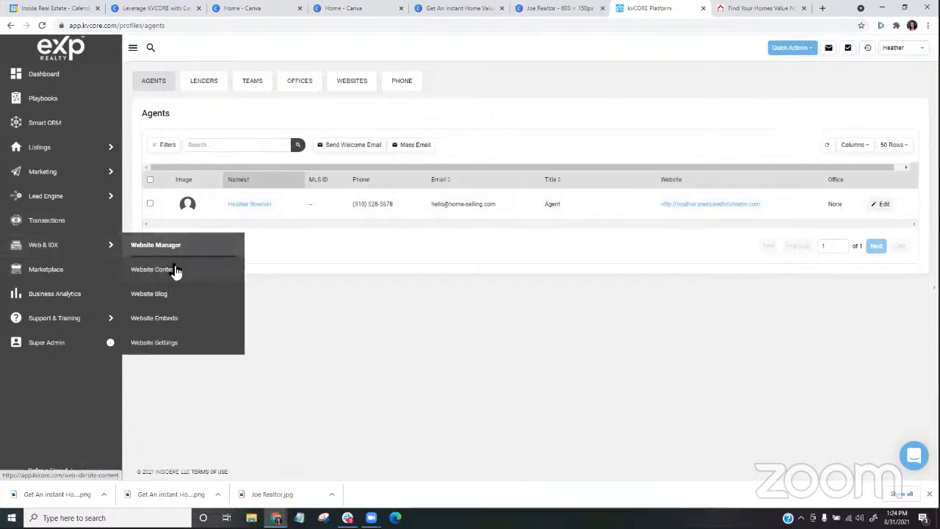
{"action": "left_click", "coordinate": [173, 255]}
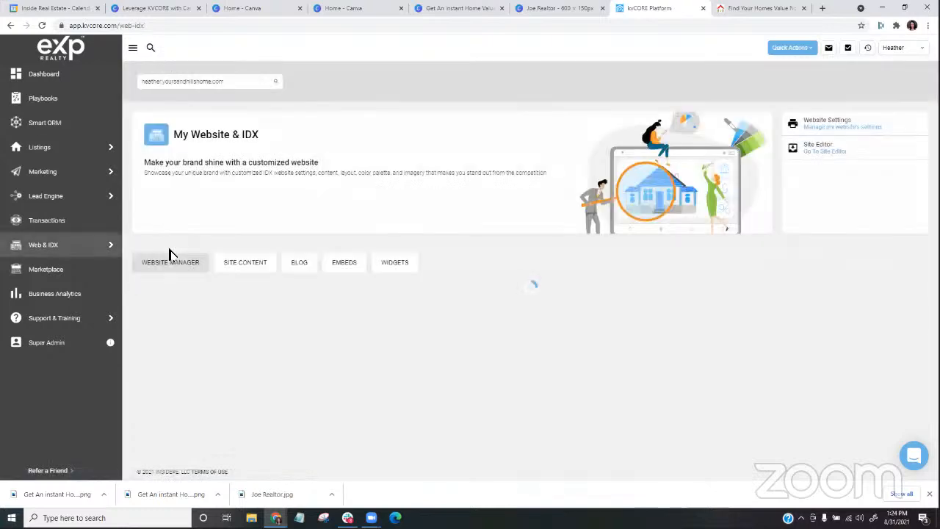
{"action": "scroll", "coordinate": [474, 232], "scroll_direction": "down", "scroll_amount": 5}
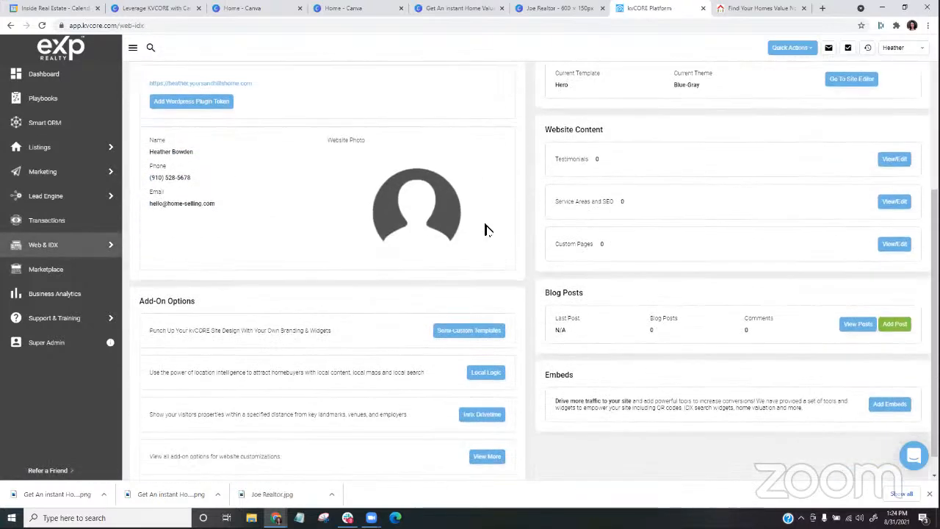
{"action": "scroll", "coordinate": [514, 228], "scroll_direction": "down", "scroll_amount": 1}
{"action": "scroll", "coordinate": [516, 227], "scroll_direction": "up", "scroll_amount": 2}
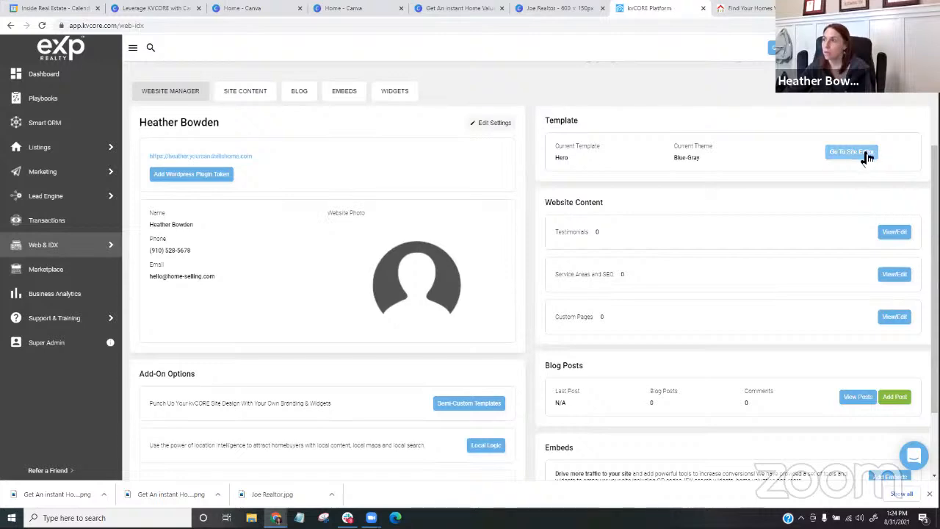
- Open the website's settings and check the background image upload area for its recommended size, without choosing a file
{"action": "left_click", "coordinate": [483, 127]}
{"action": "scroll", "coordinate": [520, 204], "scroll_direction": "down", "scroll_amount": 7}
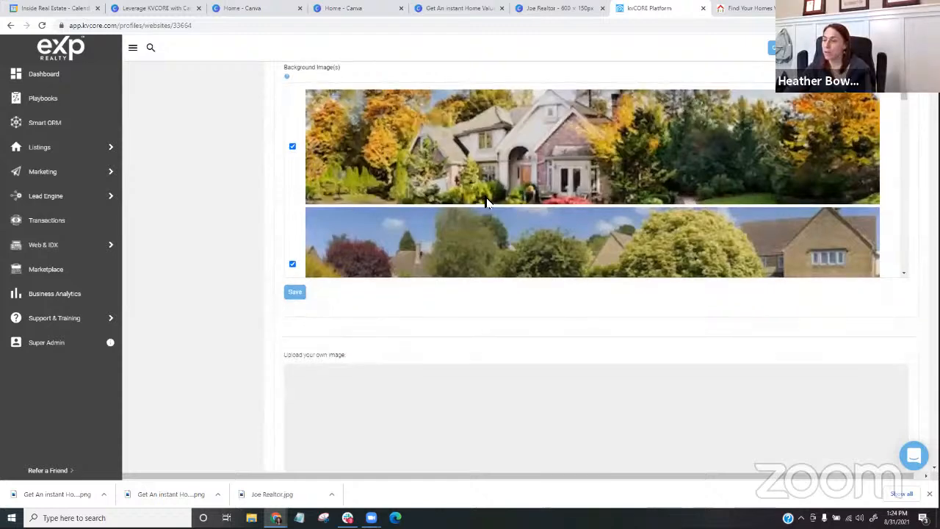
{"action": "scroll", "coordinate": [487, 203], "scroll_direction": "down", "scroll_amount": 2}
{"action": "scroll", "coordinate": [301, 331], "scroll_direction": "down", "scroll_amount": 2}
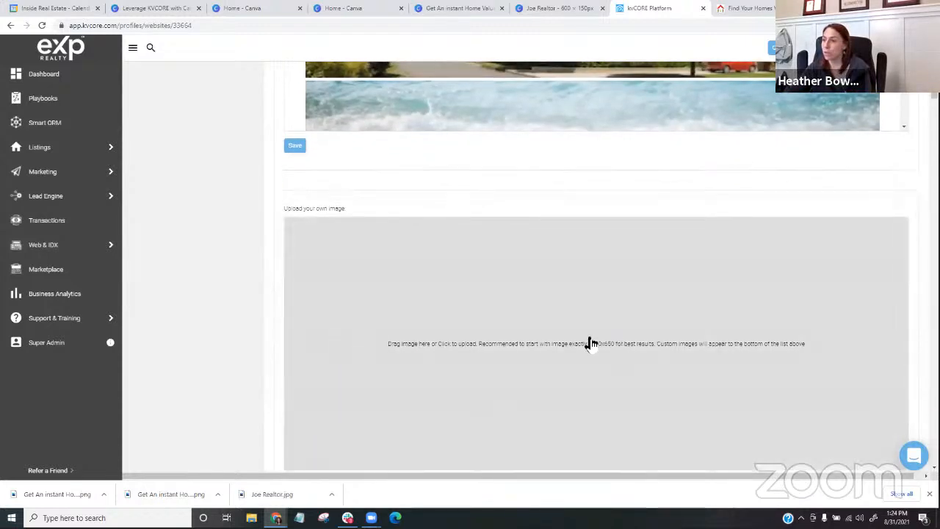
{"action": "left_click", "coordinate": [608, 350]}
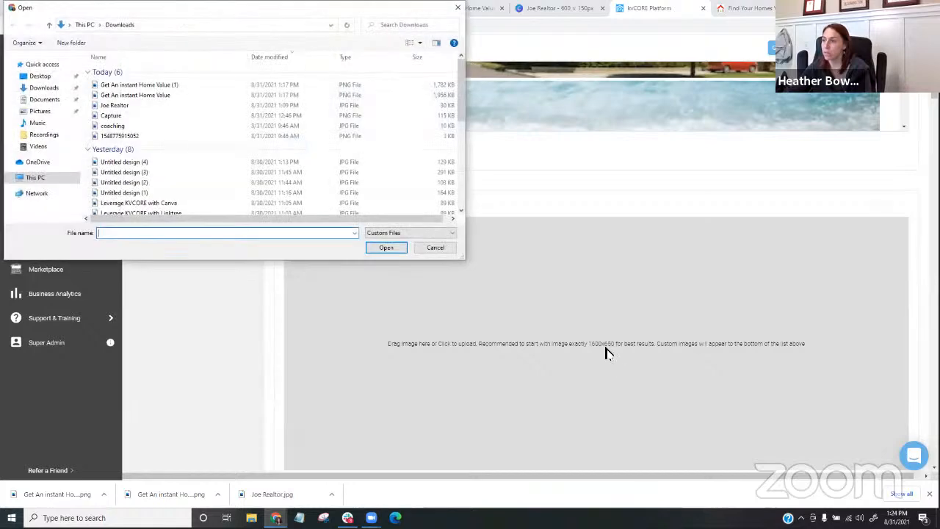
{"action": "left_click", "coordinate": [459, 7]}
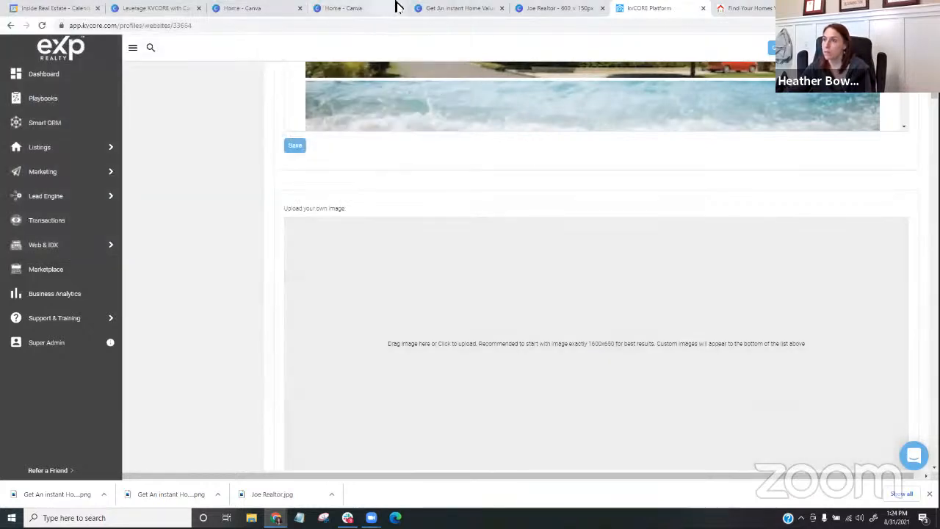
- Switch to Canva and create a new custom-size design of 1600 x 650 px
{"action": "left_click", "coordinate": [237, 9]}
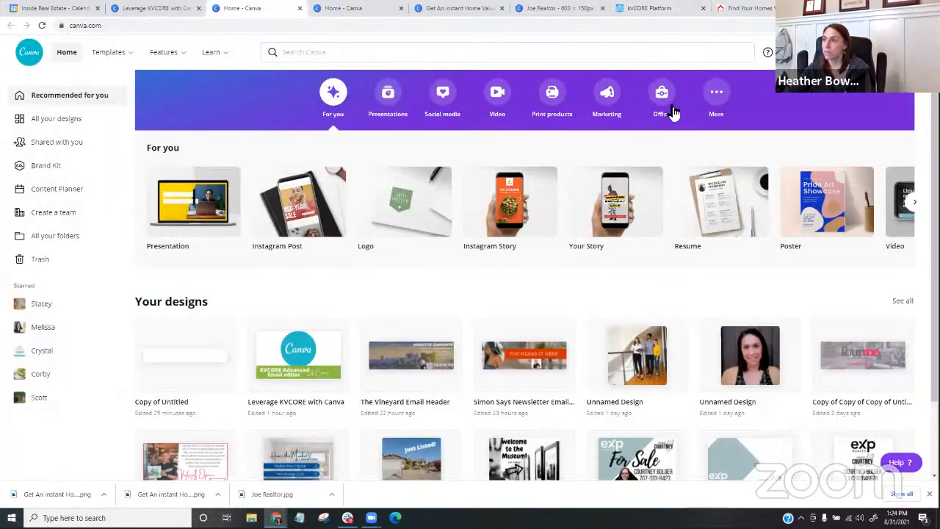
{"action": "left_click", "coordinate": [838, 52]}
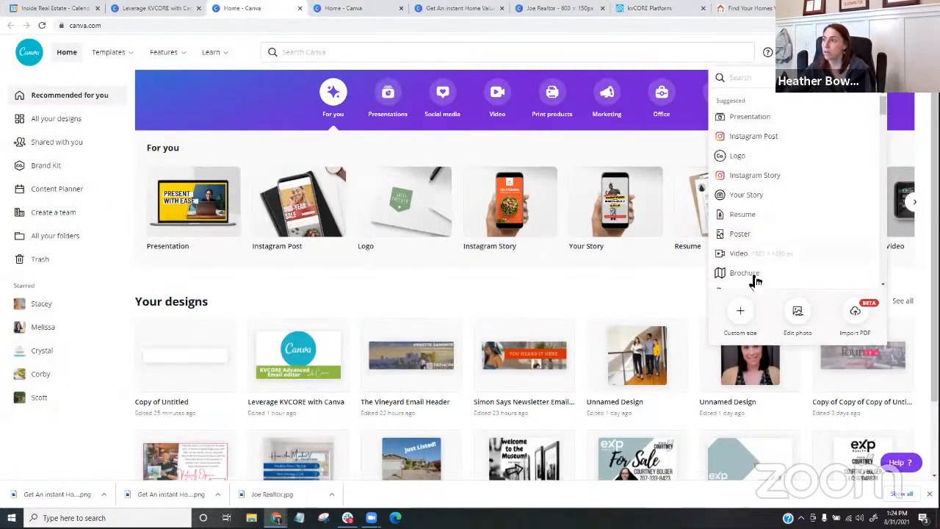
{"action": "left_click", "coordinate": [742, 317]}
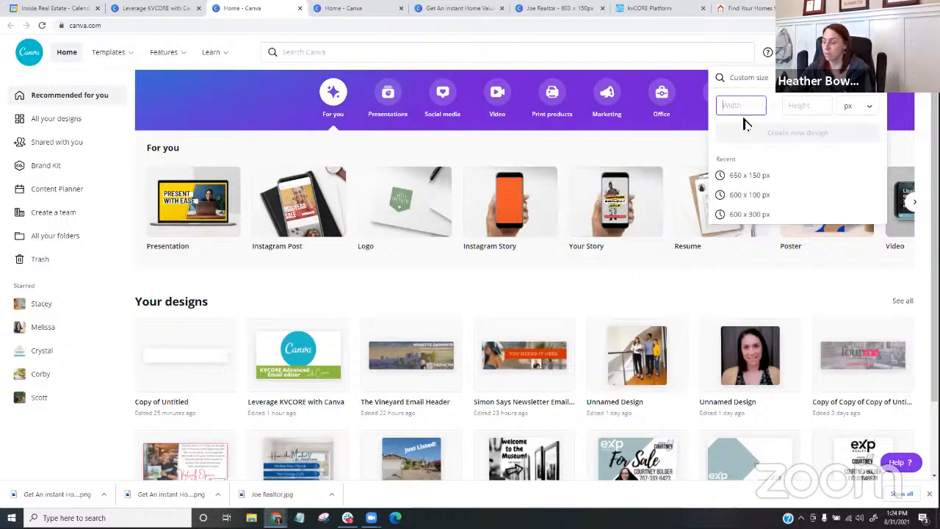
{"action": "type", "text": "1600"}
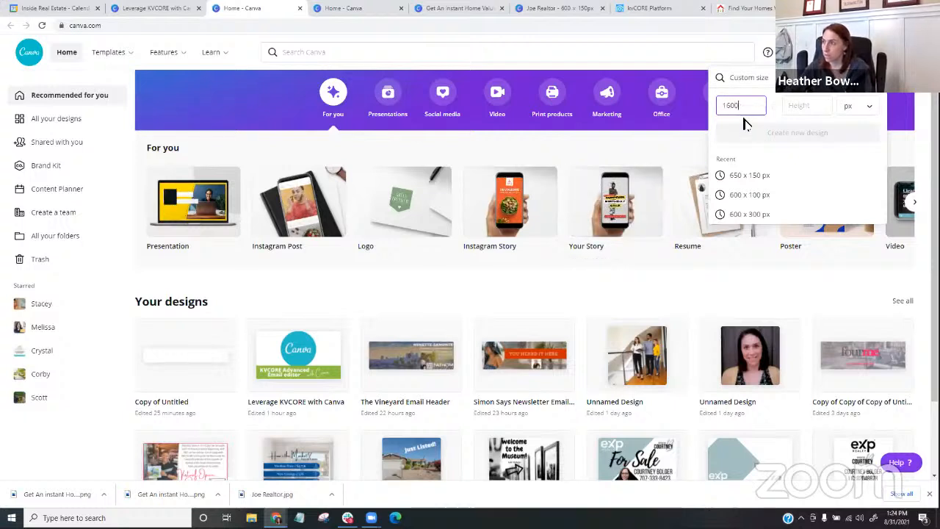
{"action": "left_click", "coordinate": [810, 109]}
{"action": "type", "text": "650"}
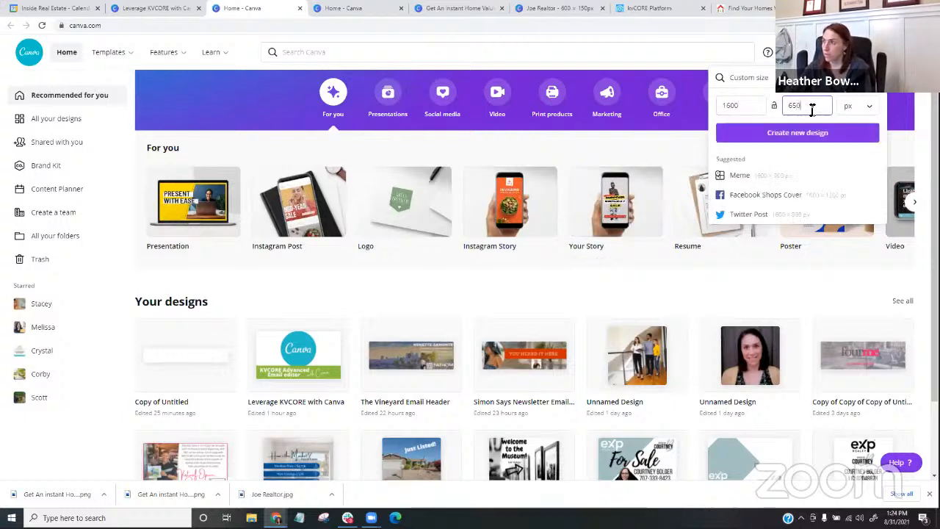
{"action": "left_click", "coordinate": [834, 135]}
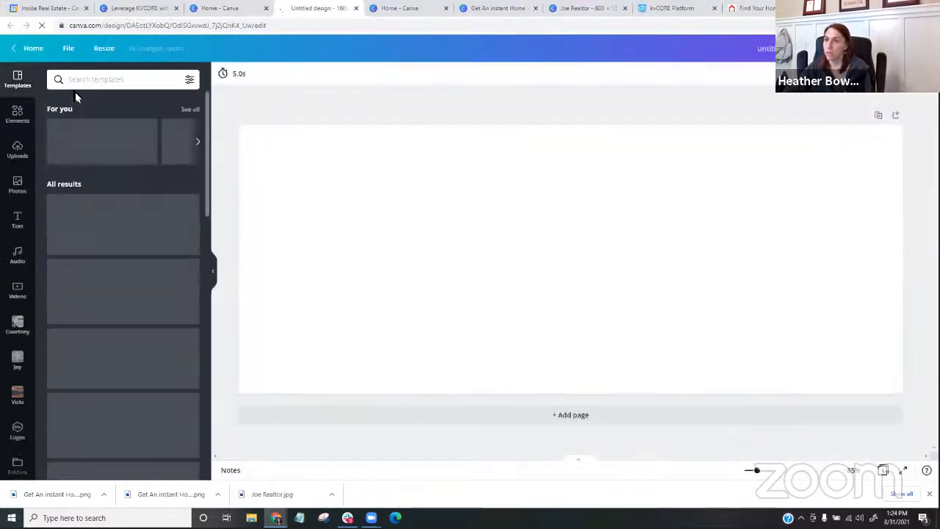
- Search the design templates for "colorado" and open the search's colour and language filters
{"action": "left_click", "coordinate": [79, 80]}
{"action": "type", "text": "colorado"}
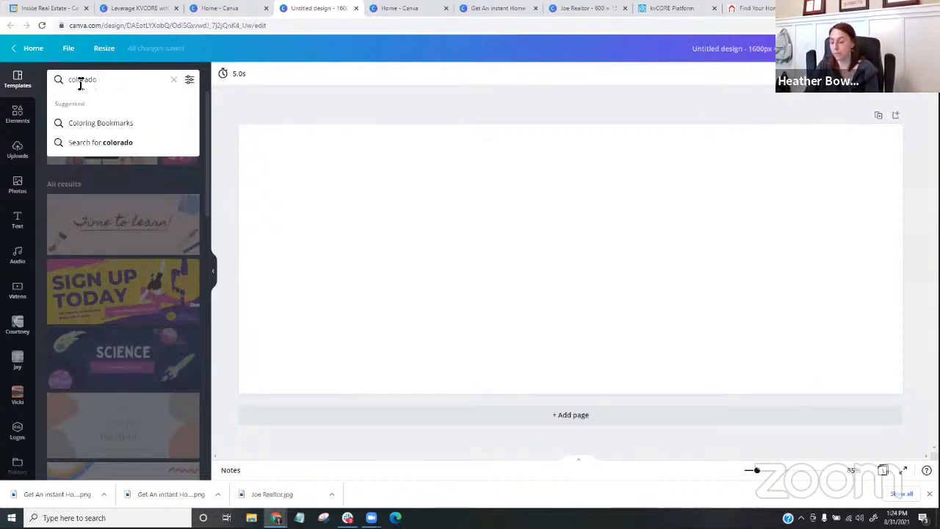
{"action": "key", "text": "Return"}
{"action": "left_click", "coordinate": [92, 80]}
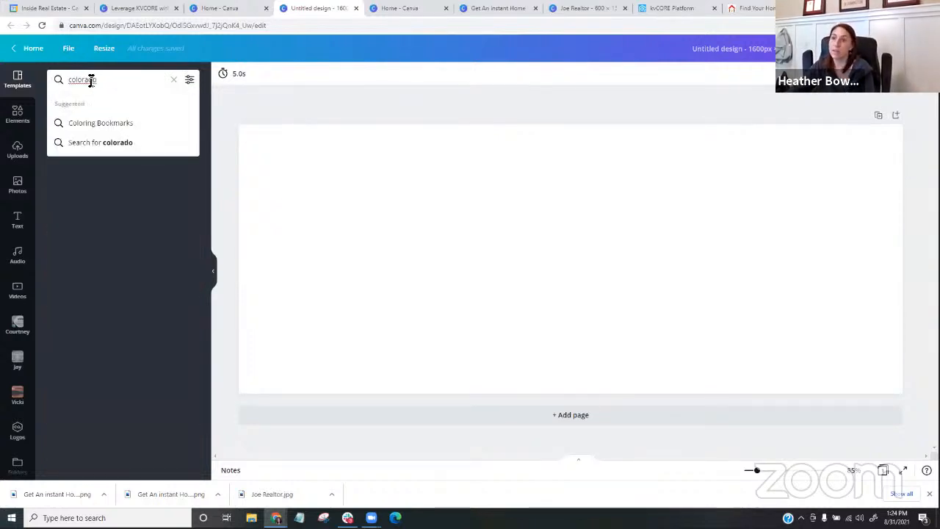
{"action": "key", "text": "BackSpace"}
{"action": "key", "text": "BackSpace"}
{"action": "key", "text": "BackSpace"}
{"action": "key", "text": "BackSpace"}
{"action": "key", "text": "BackSpace"}
{"action": "key", "text": "BackSpace"}
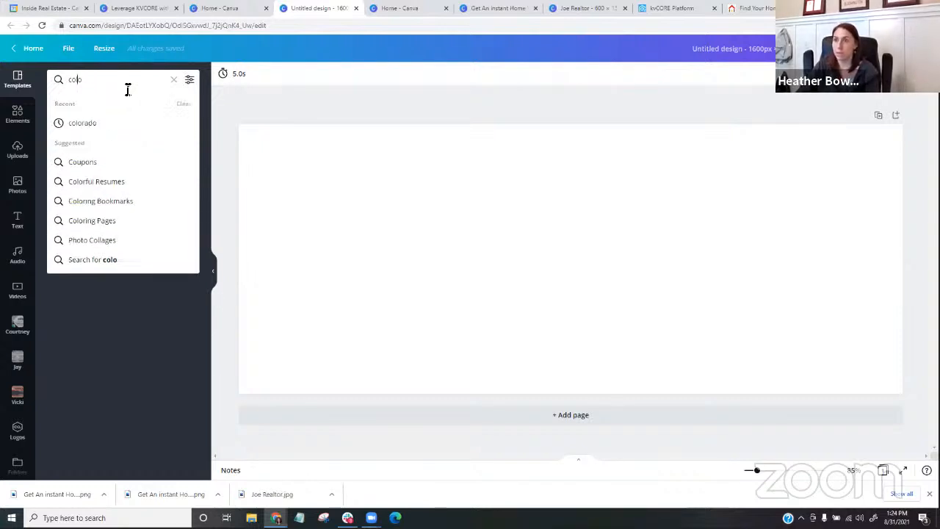
{"action": "type", "text": "o"}
{"action": "key", "text": "BackSpace"}
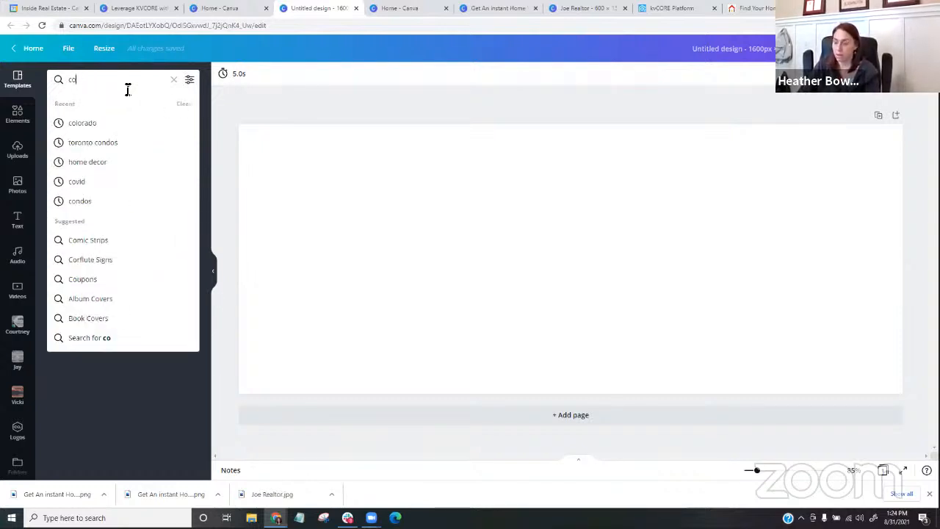
{"action": "type", "text": "lorado"}
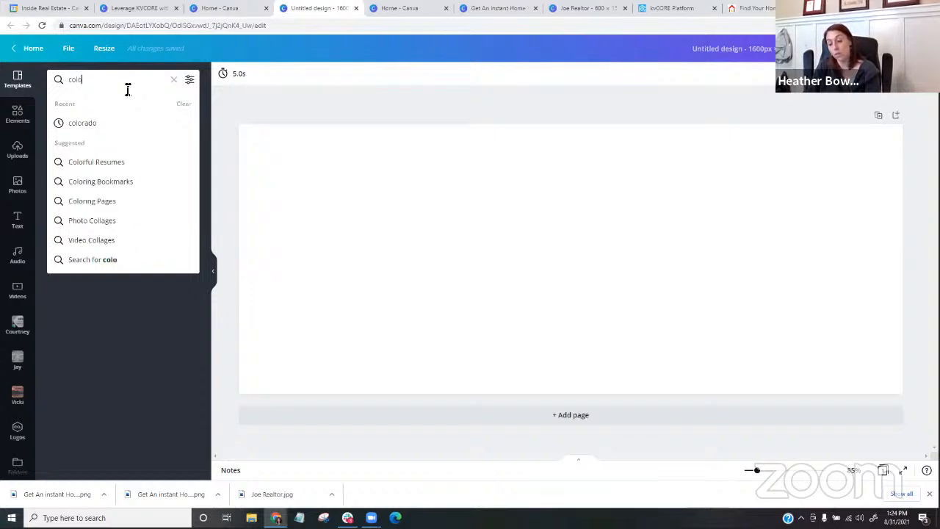
{"action": "key", "text": "Return"}
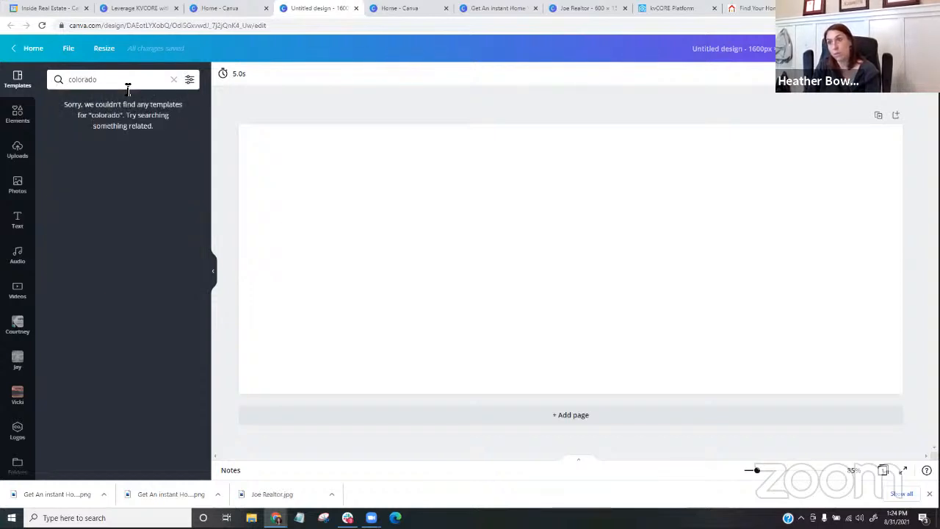
{"action": "left_click_drag", "start_coordinate": [128, 89], "coordinate": [51, 78]}
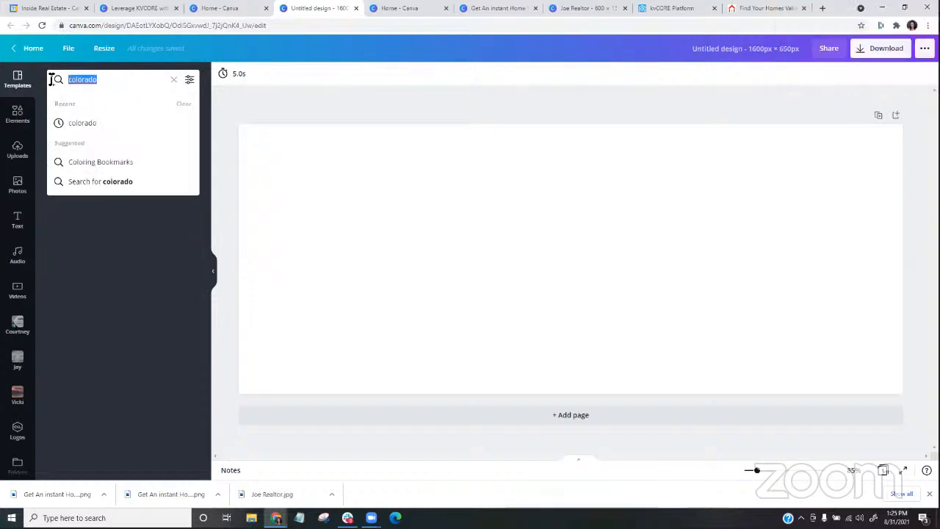
{"action": "left_click", "coordinate": [190, 80]}
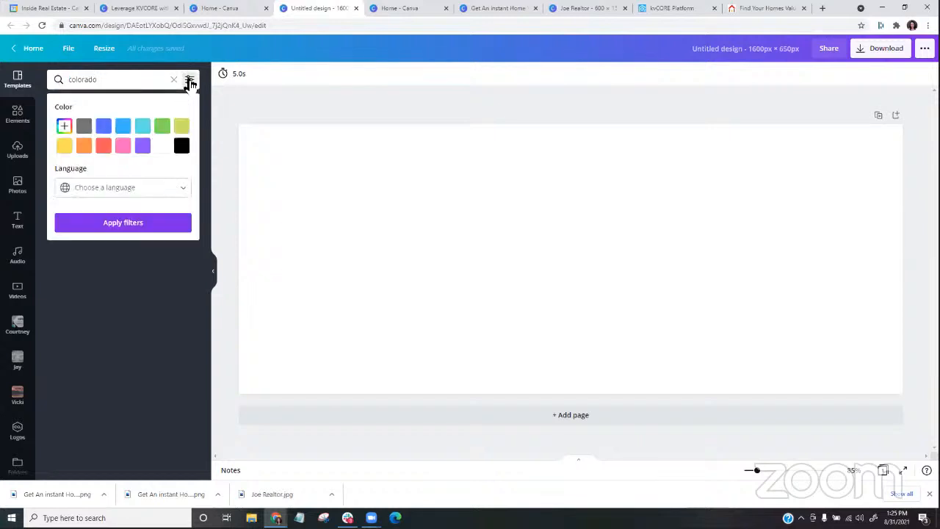
- Switch from the design templates to the stock photos and search them for "colorado"
{"action": "left_click_drag", "start_coordinate": [115, 79], "coordinate": [22, 81]}
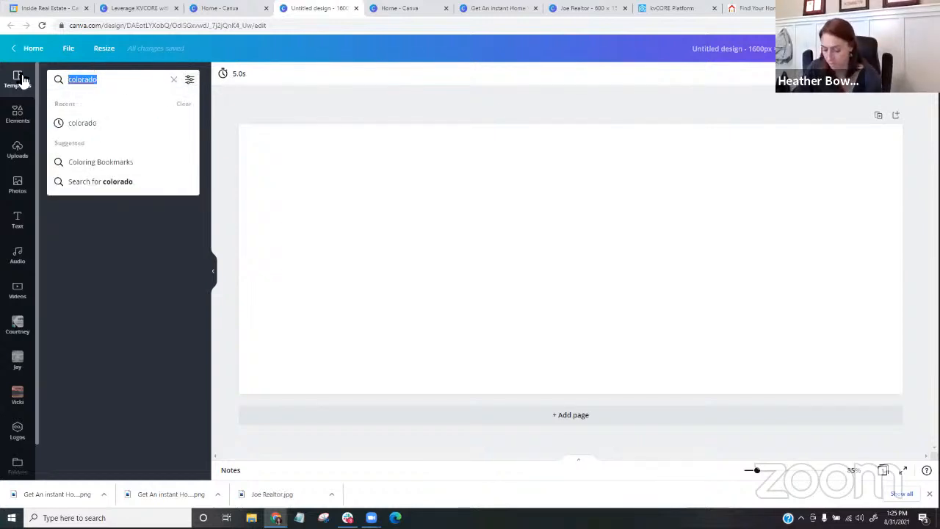
{"action": "type", "text": "denver"}
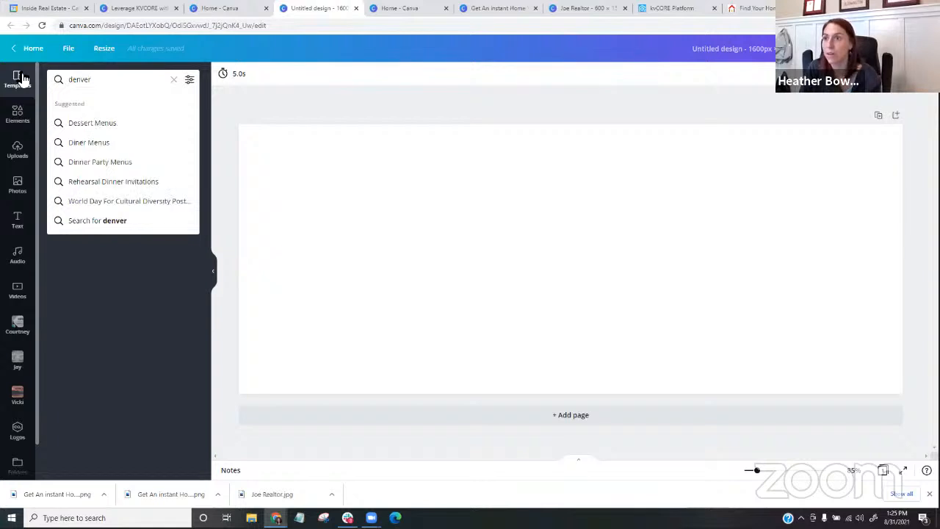
{"action": "left_click", "coordinate": [18, 184]}
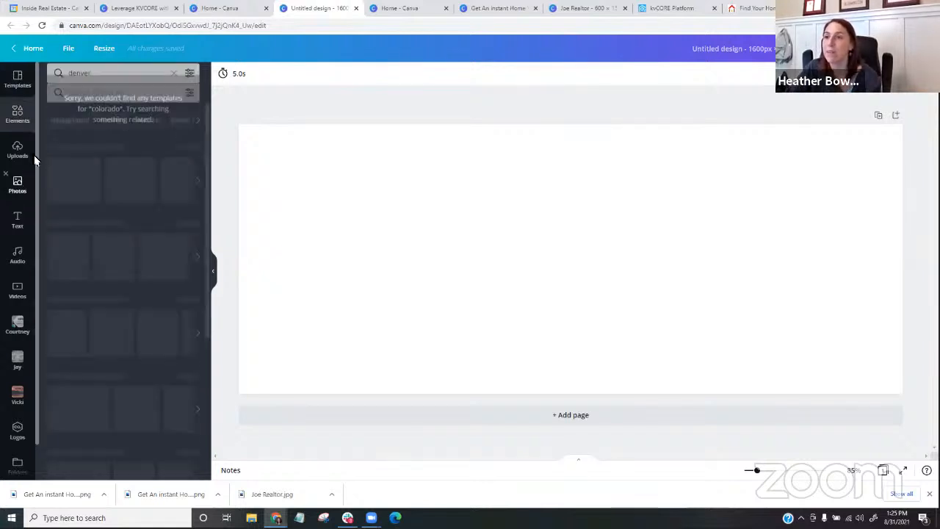
{"action": "left_click", "coordinate": [89, 81]}
{"action": "type", "text": "col"}
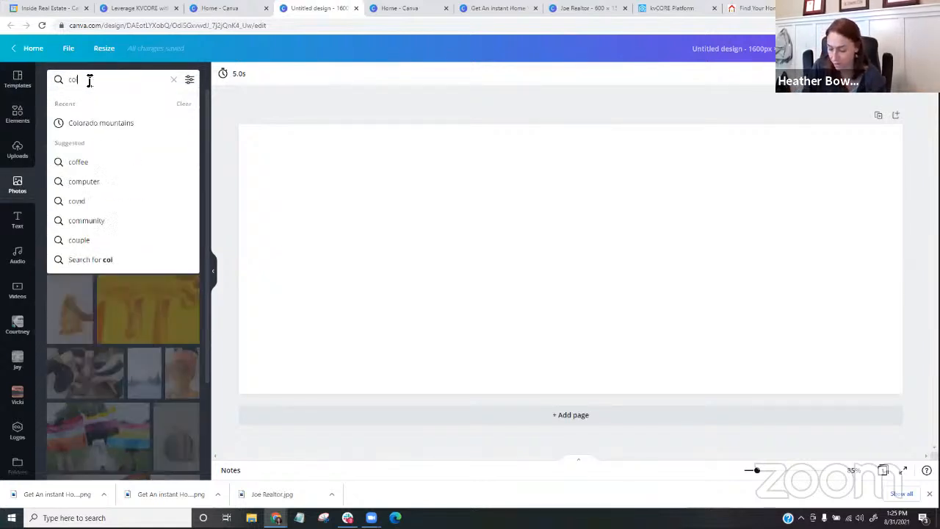
{"action": "type", "text": "orado"}
{"action": "key", "text": "Return"}
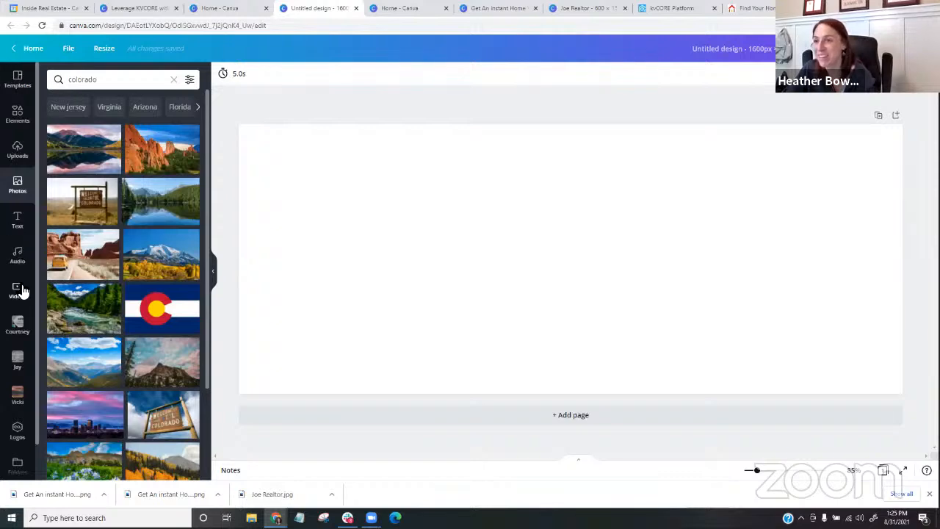
- Try the blue-sky mountain valley photo as the page background and remove it
{"action": "left_click_drag", "start_coordinate": [79, 363], "coordinate": [265, 301]}
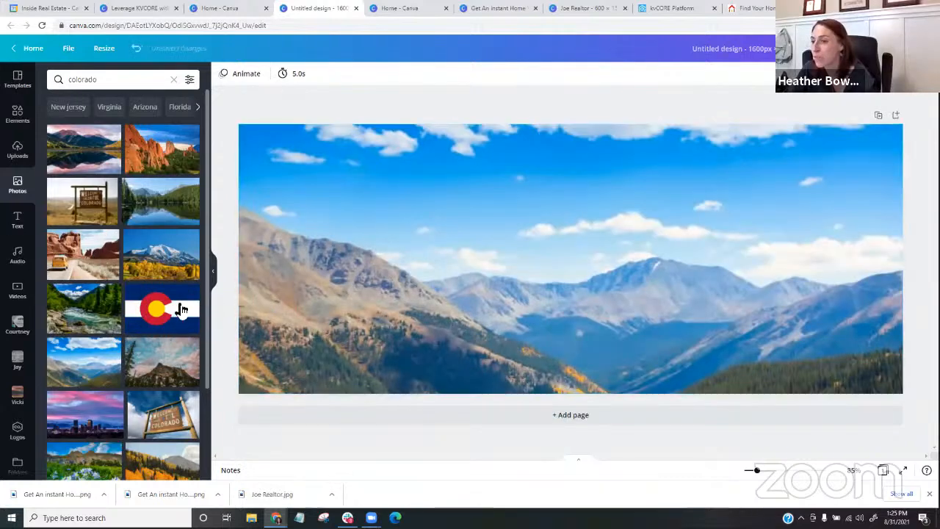
{"action": "scroll", "coordinate": [178, 308], "scroll_direction": "down", "scroll_amount": 2}
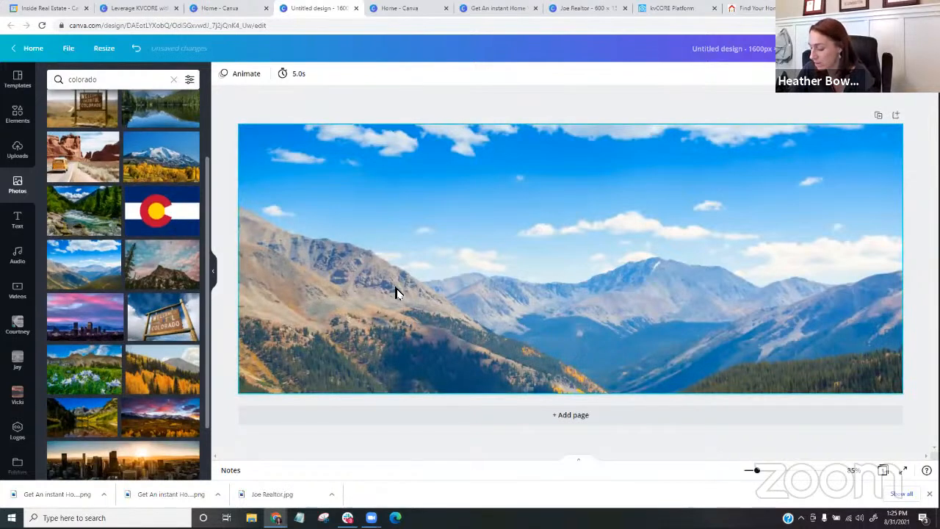
{"action": "left_click", "coordinate": [392, 295]}
{"action": "key", "text": "Delete"}
- Fill the page with the Denver skyline sunset photo and shift its crop upward so the whole city shows in the frame
{"action": "left_click_drag", "start_coordinate": [73, 330], "coordinate": [248, 274]}
{"action": "double_click", "coordinate": [527, 313]}
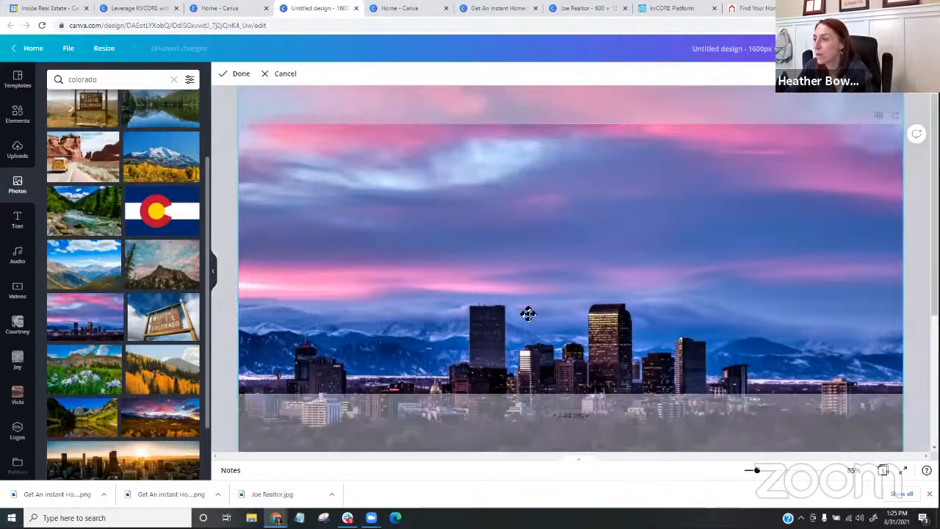
{"action": "left_click_drag", "start_coordinate": [526, 313], "coordinate": [521, 252]}
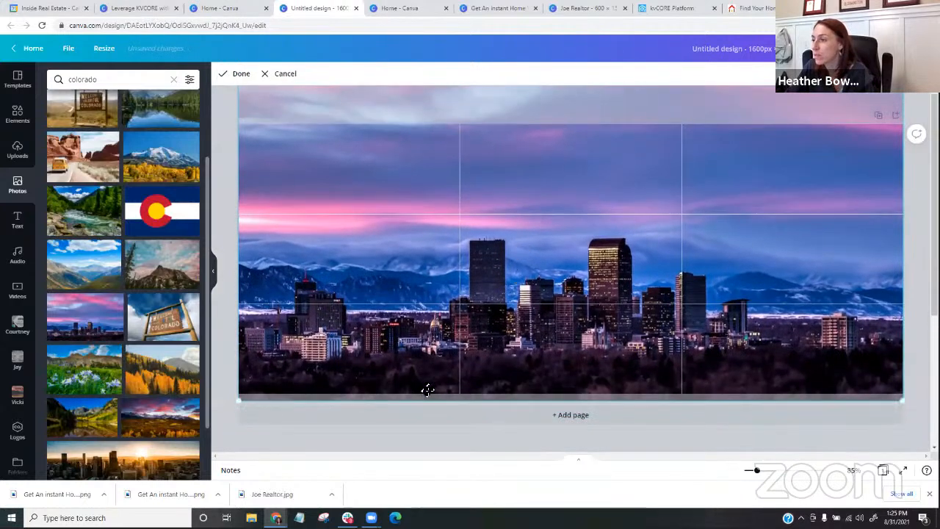
{"action": "left_click", "coordinate": [400, 446]}
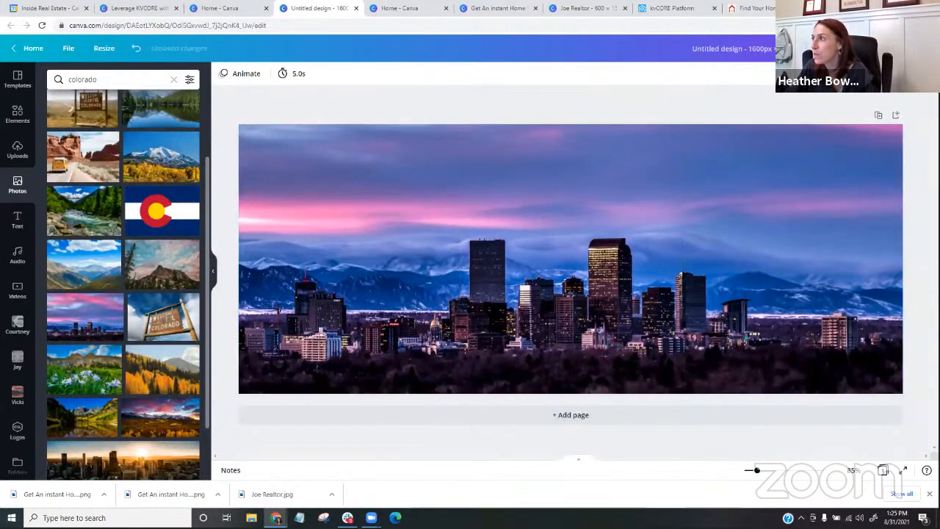
- Download the skyline design as a JPG file
{"action": "left_click", "coordinate": [886, 48]}
{"action": "left_click", "coordinate": [792, 121]}
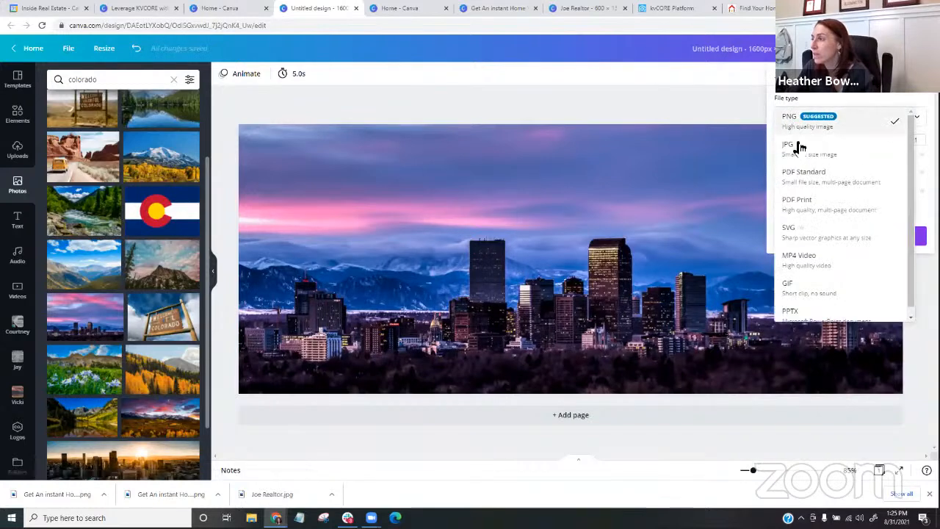
{"action": "left_click", "coordinate": [799, 151]}
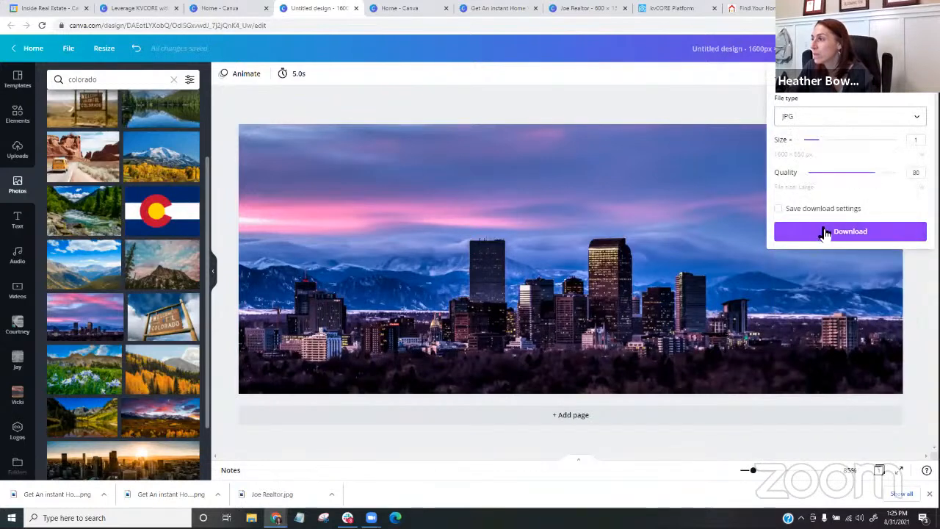
{"action": "left_click", "coordinate": [826, 232]}
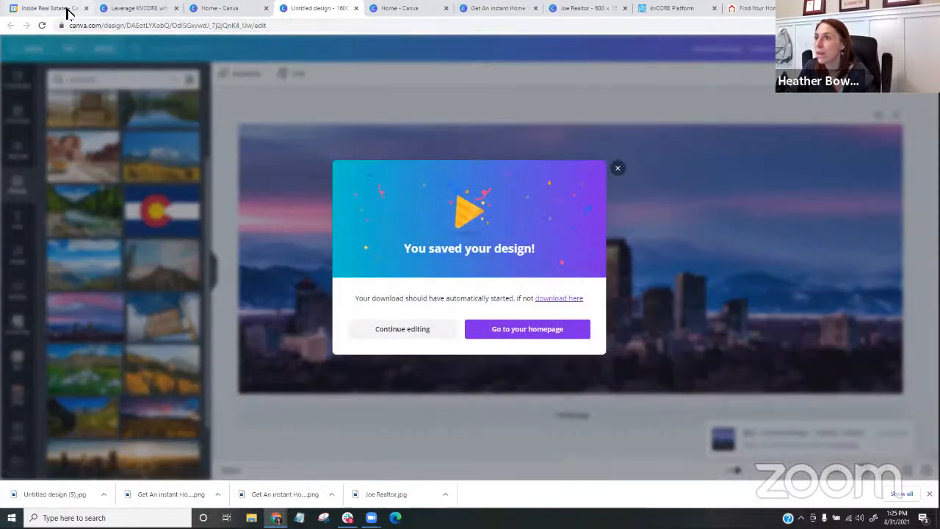
- Switch to kvCORE and upload the downloaded skyline JPG as a custom background image for the website
{"action": "left_click", "coordinate": [647, 9]}
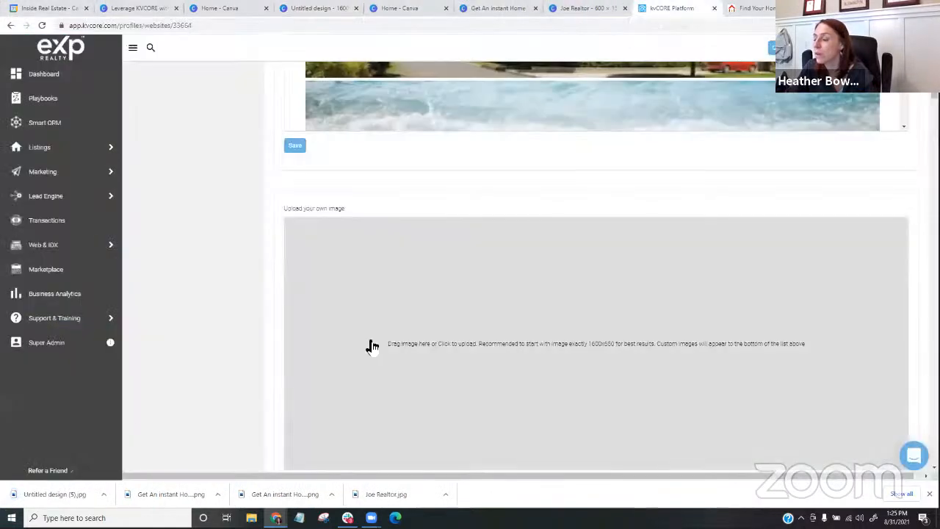
{"action": "scroll", "coordinate": [424, 310], "scroll_direction": "down", "scroll_amount": 2}
{"action": "left_click", "coordinate": [463, 258]}
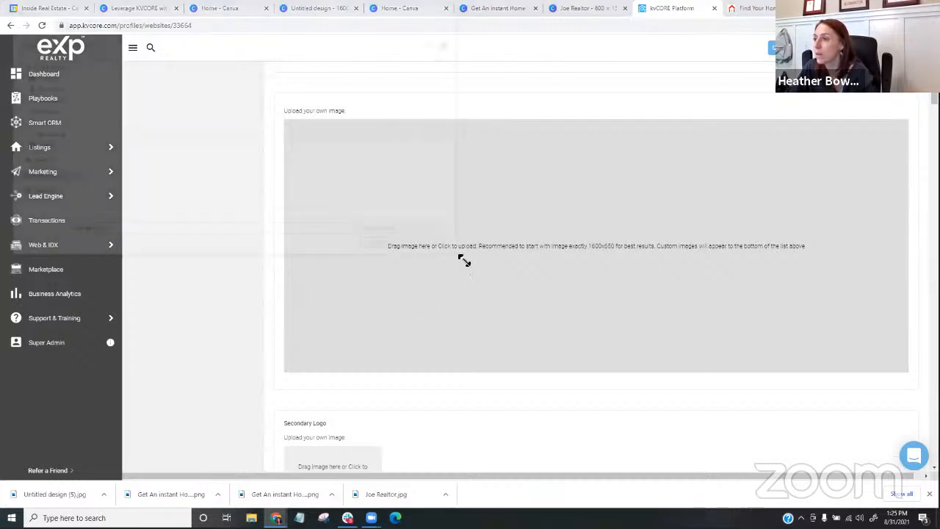
{"action": "double_click", "coordinate": [183, 86]}
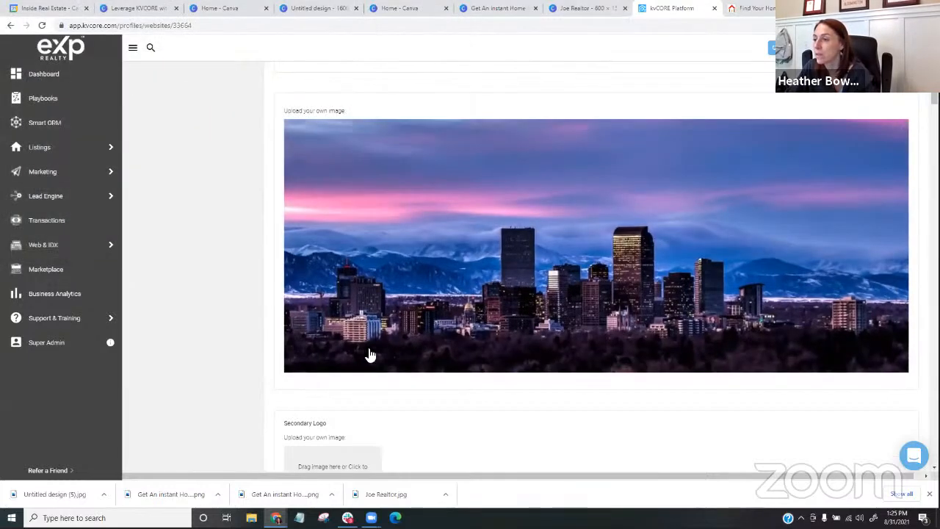
{"action": "mouse_move", "coordinate": [500, 342]}
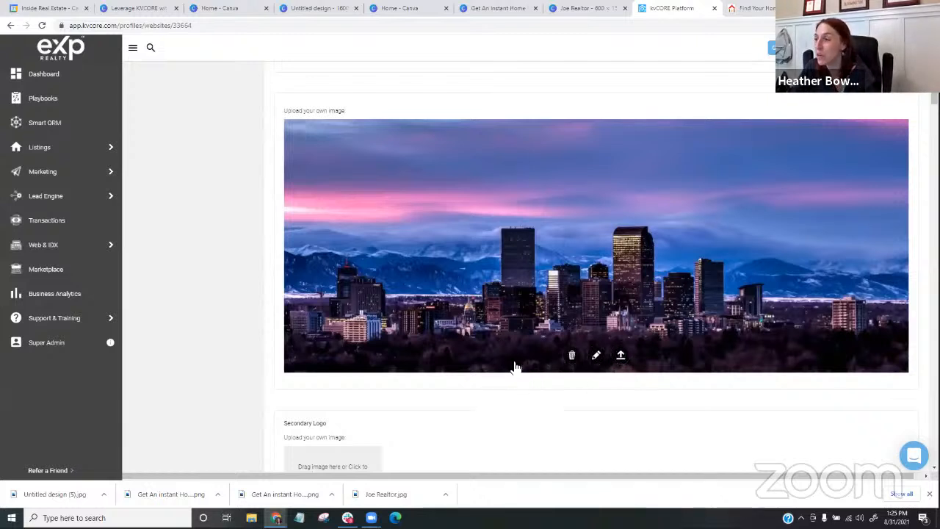
{"action": "left_click", "coordinate": [622, 363]}
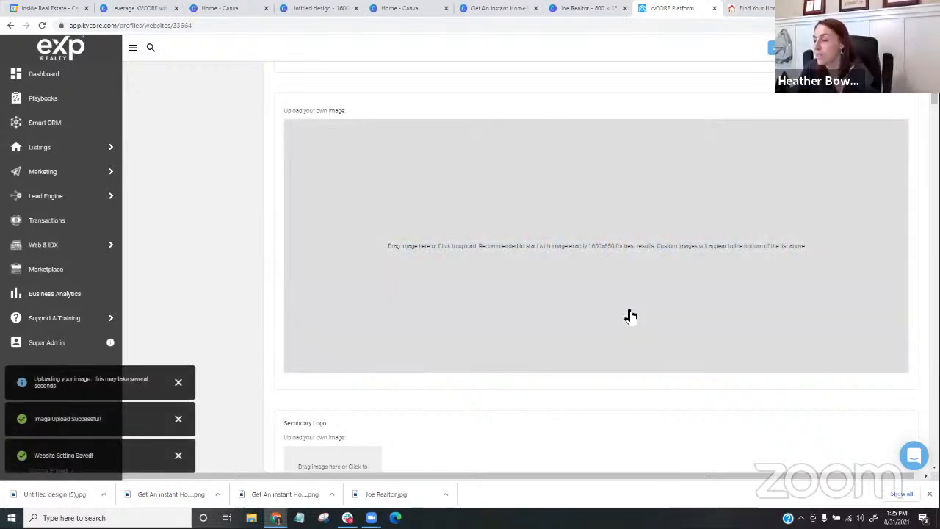
- In the background images list, deselect the autumn house picture, keep the Denver skyline selected and save the selection
{"action": "scroll", "coordinate": [630, 314], "scroll_direction": "up", "scroll_amount": 3}
{"action": "scroll", "coordinate": [630, 315], "scroll_direction": "up", "scroll_amount": 2}
{"action": "scroll", "coordinate": [441, 287], "scroll_direction": "up", "scroll_amount": 1}
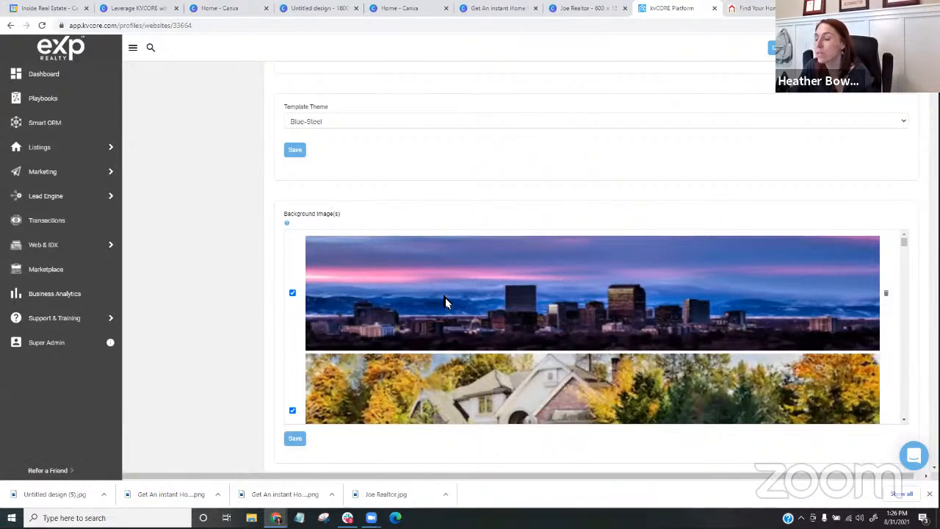
{"action": "scroll", "coordinate": [447, 300], "scroll_direction": "down", "scroll_amount": 1}
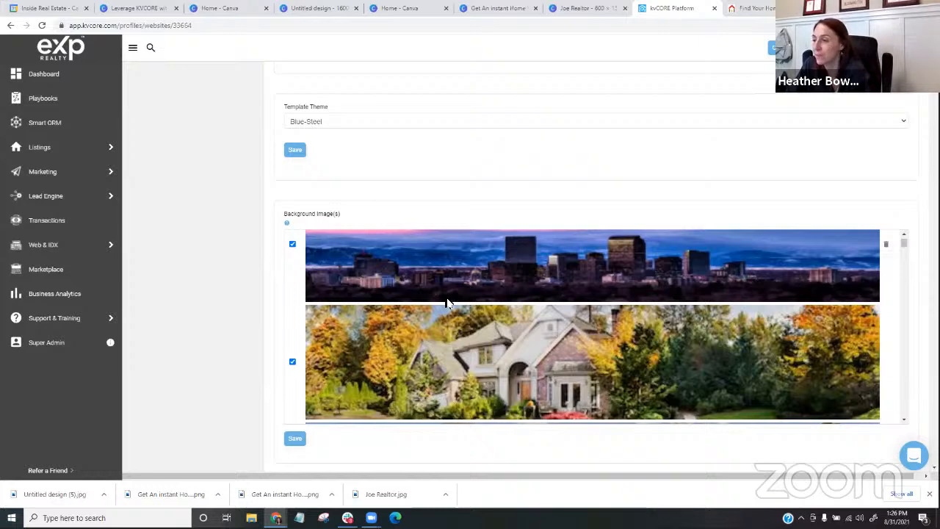
{"action": "scroll", "coordinate": [441, 303], "scroll_direction": "down", "scroll_amount": 1}
{"action": "scroll", "coordinate": [315, 315], "scroll_direction": "down", "scroll_amount": 2}
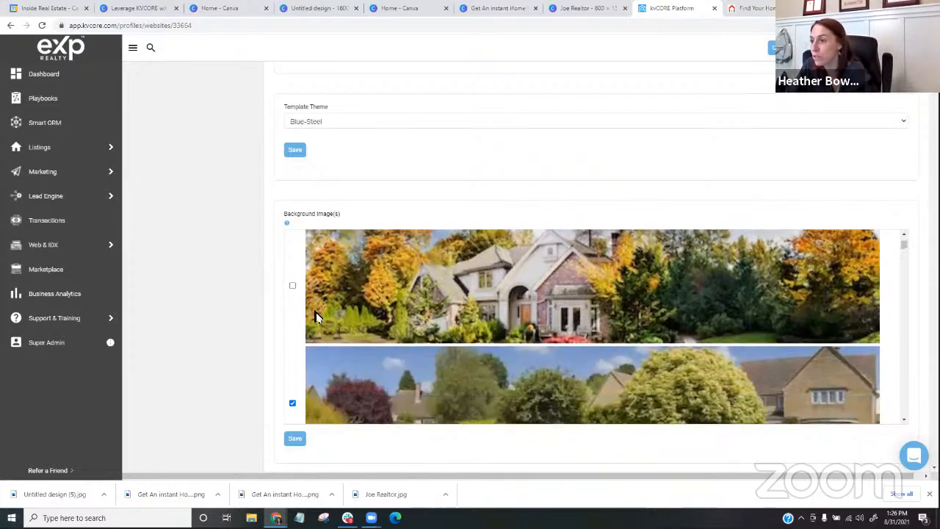
{"action": "scroll", "coordinate": [406, 323], "scroll_direction": "up", "scroll_amount": 2}
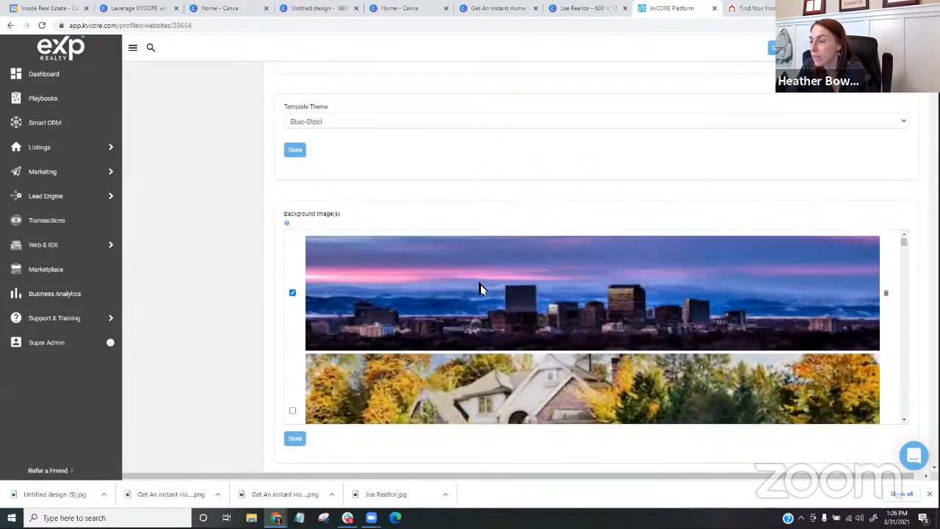
{"action": "left_click", "coordinate": [301, 439]}
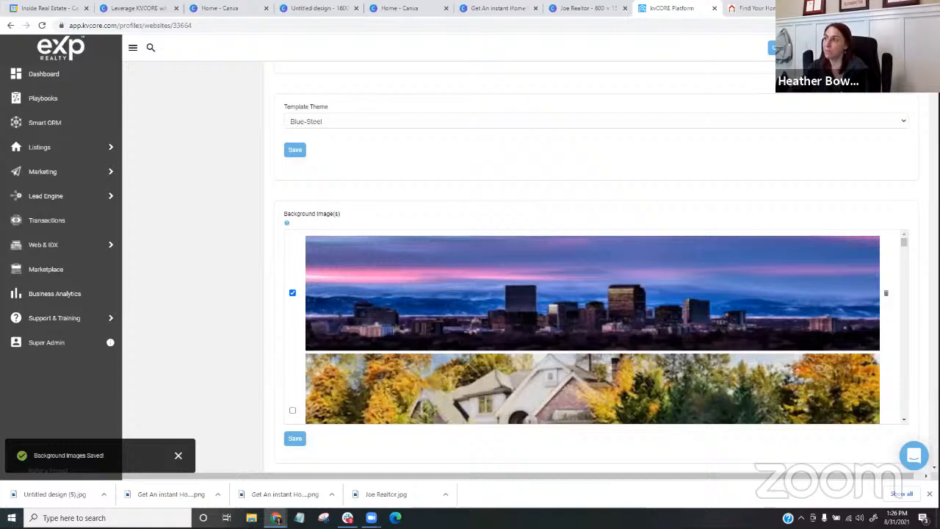
- Open the live website from the account details and look over its homepage header background and property category tiles
{"action": "left_click", "coordinate": [894, 48]}
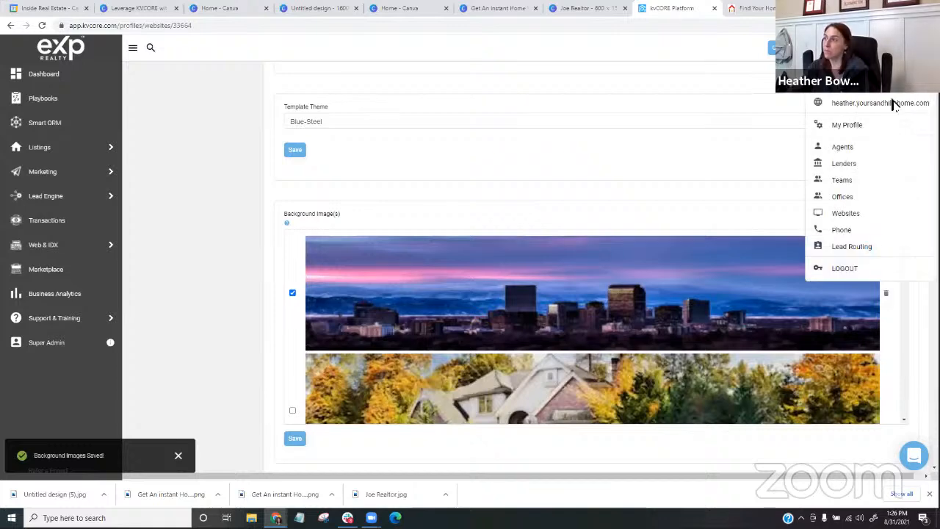
{"action": "left_click", "coordinate": [853, 104]}
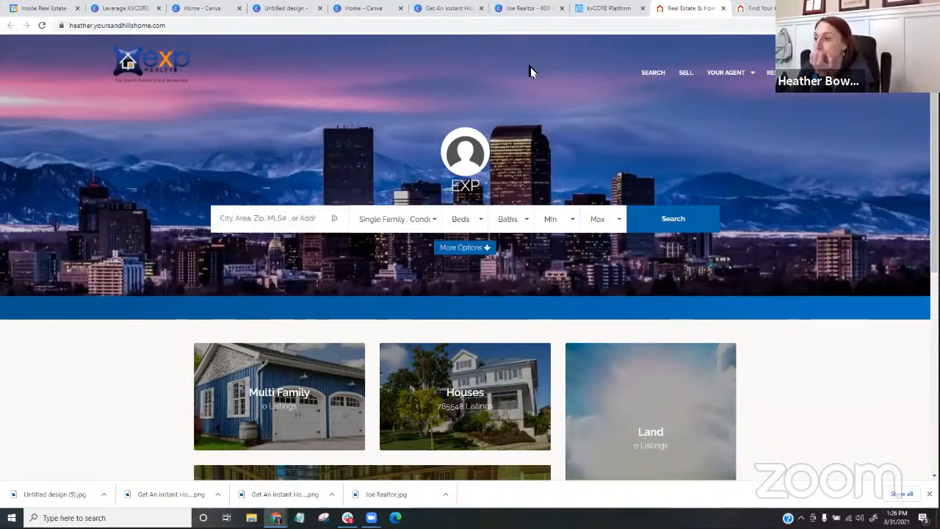
{"action": "scroll", "coordinate": [528, 77], "scroll_direction": "down", "scroll_amount": 1}
{"action": "scroll", "coordinate": [529, 77], "scroll_direction": "down", "scroll_amount": 1}
{"action": "scroll", "coordinate": [529, 78], "scroll_direction": "up", "scroll_amount": 2}
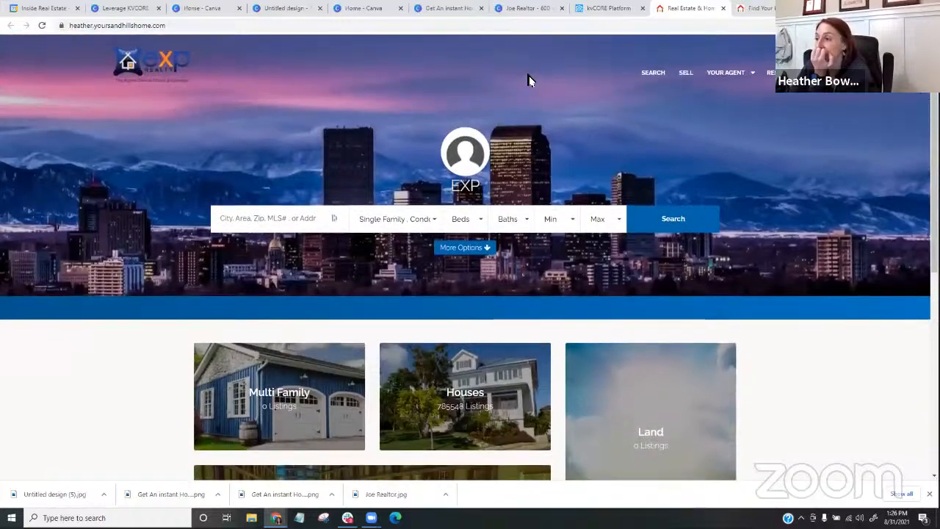
{"action": "scroll", "coordinate": [529, 77], "scroll_direction": "down", "scroll_amount": 3}
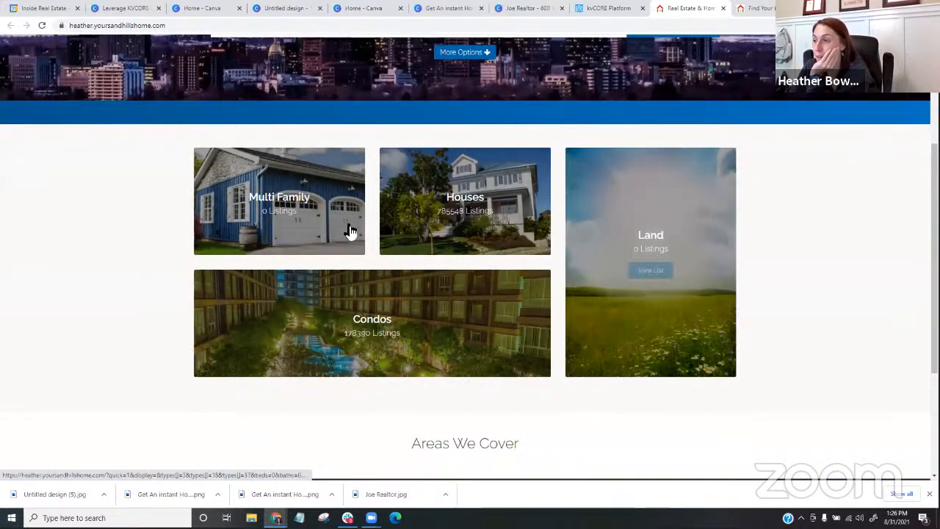
{"action": "scroll", "coordinate": [881, 281], "scroll_direction": "up", "scroll_amount": 2}
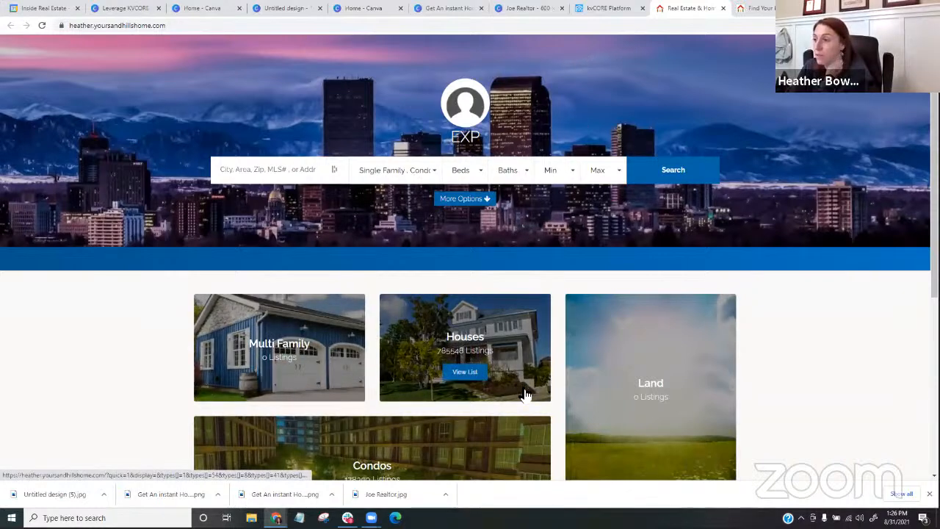
- Return to the kvCORE website settings and open the Site Editor for adding custom code
{"action": "left_click", "coordinate": [591, 8]}
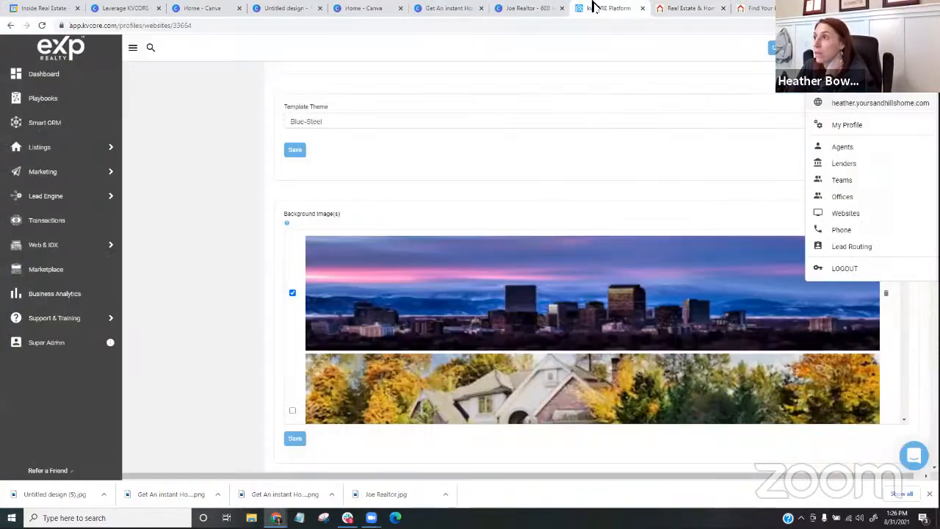
{"action": "scroll", "coordinate": [440, 183], "scroll_direction": "up", "scroll_amount": 5}
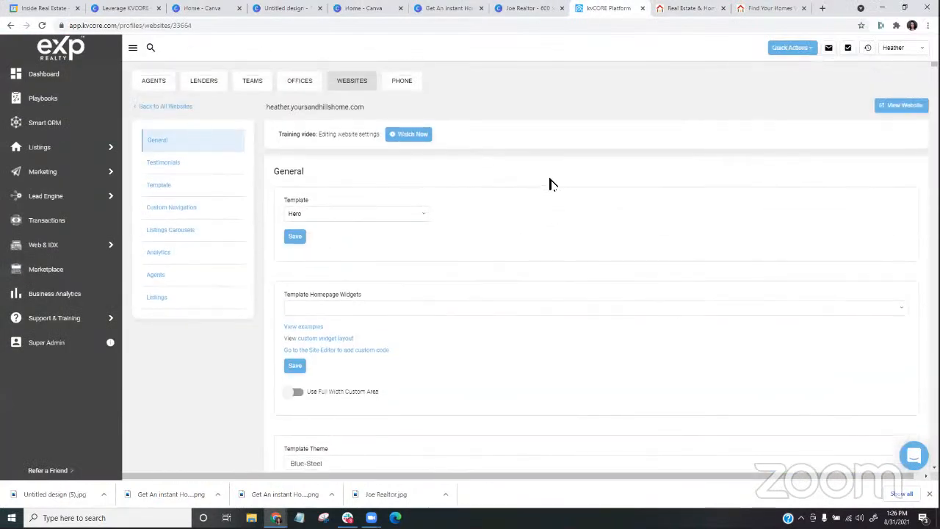
{"action": "left_click", "coordinate": [324, 351]}
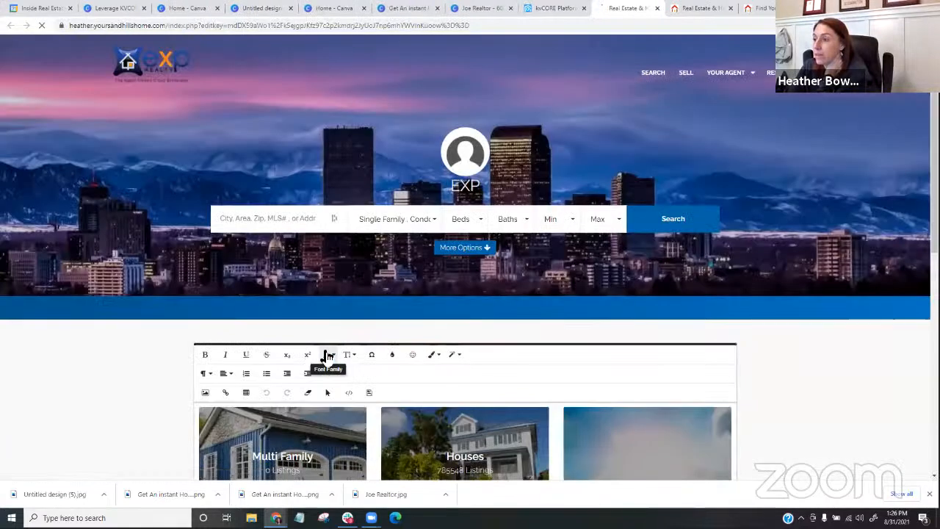
- Select the Multi Family tile in the homepage editor, inspect the section's HTML source and return to the visual view
{"action": "scroll", "coordinate": [321, 257], "scroll_direction": "down", "scroll_amount": 2}
{"action": "scroll", "coordinate": [324, 240], "scroll_direction": "down", "scroll_amount": 3}
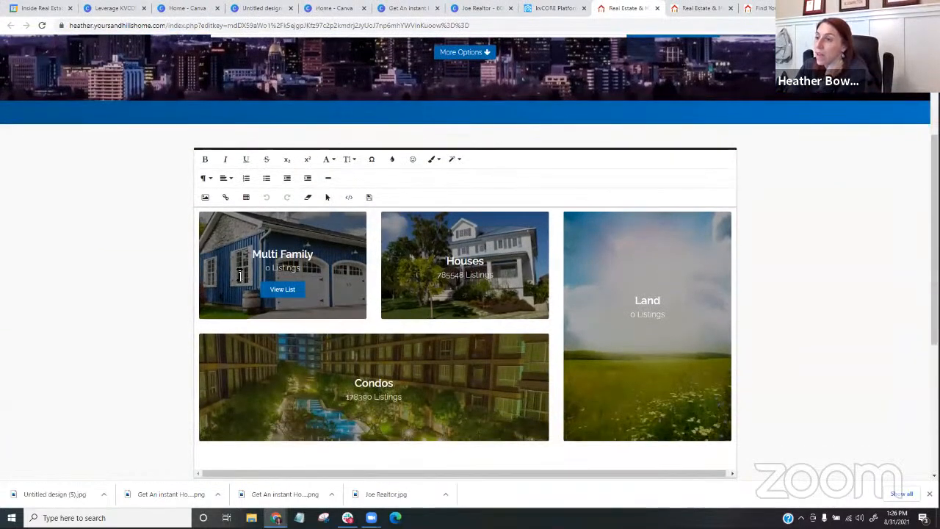
{"action": "left_click", "coordinate": [294, 256]}
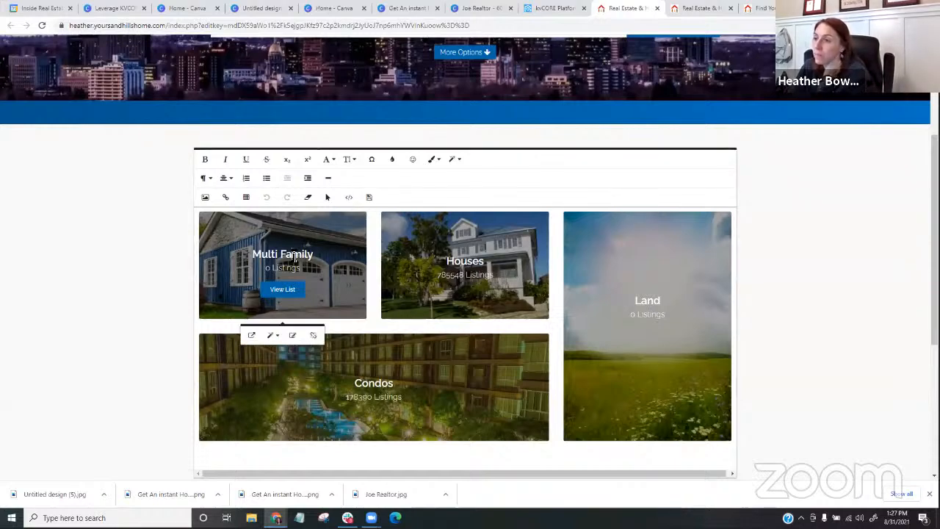
{"action": "left_click", "coordinate": [348, 197]}
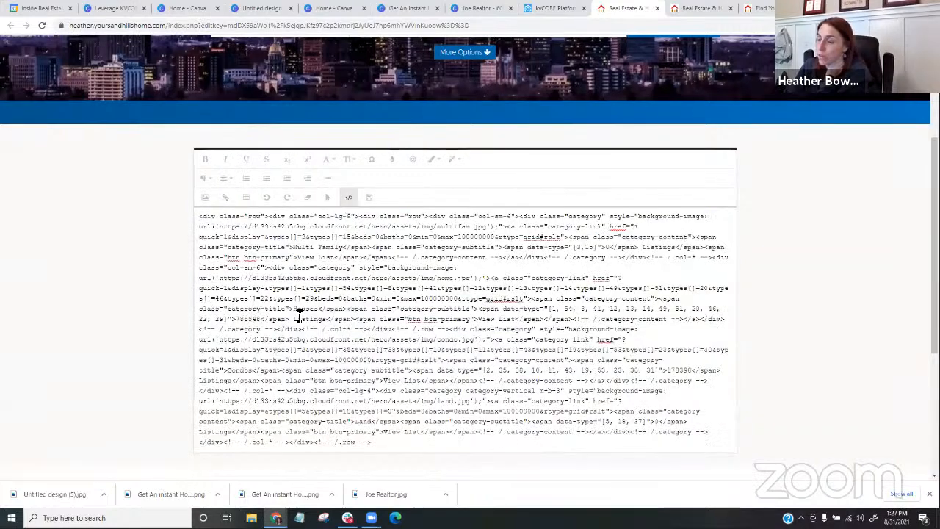
{"action": "left_click", "coordinate": [348, 199]}
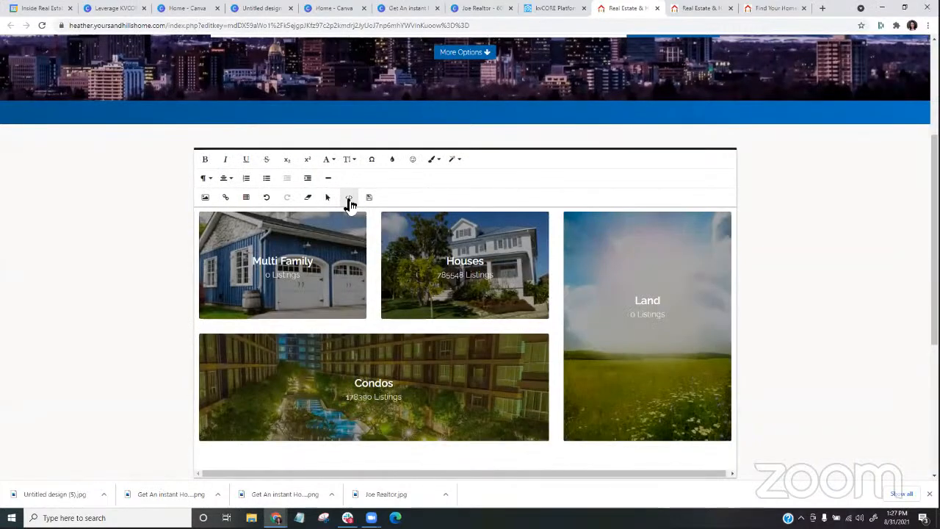
- In the homepage section's HTML source, change the "Multi Family" tile title to "Pool Homes" and return to the visual view
{"action": "left_click", "coordinate": [348, 198]}
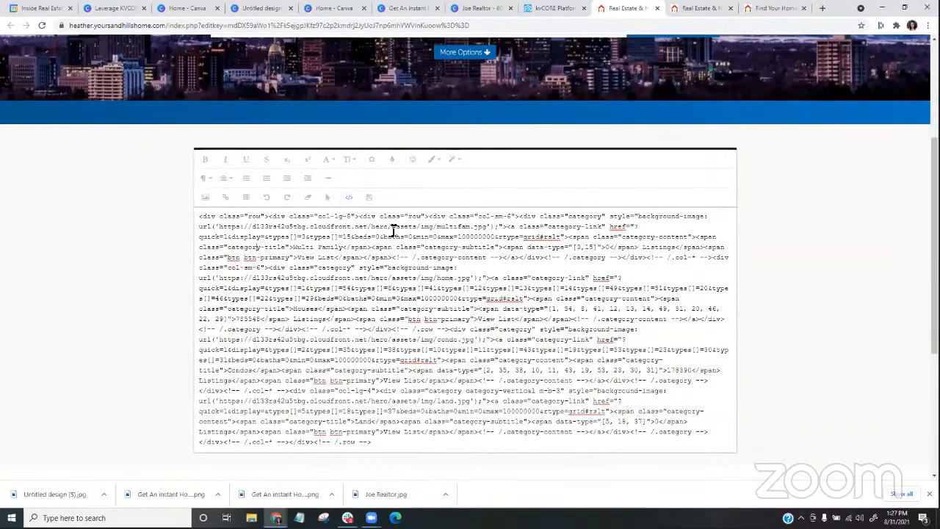
{"action": "left_click", "coordinate": [348, 197]}
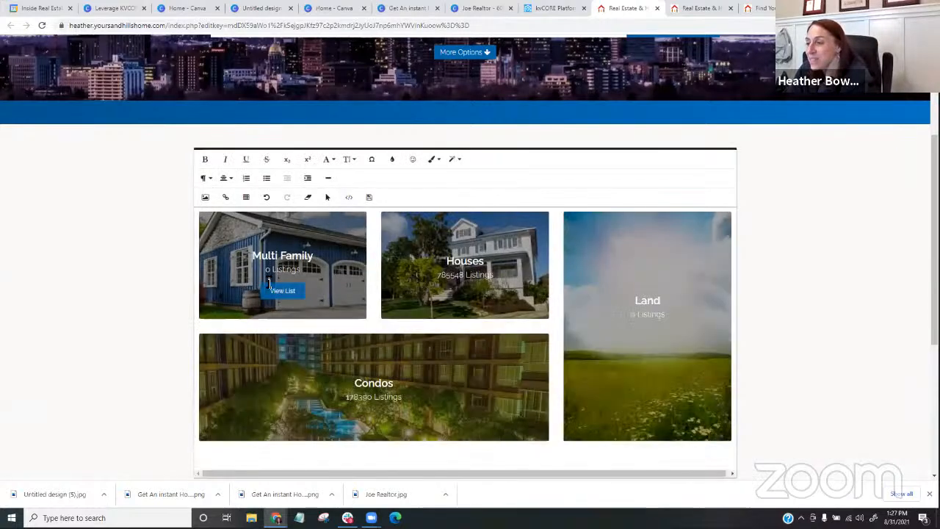
{"action": "left_click_drag", "start_coordinate": [255, 254], "coordinate": [297, 259]}
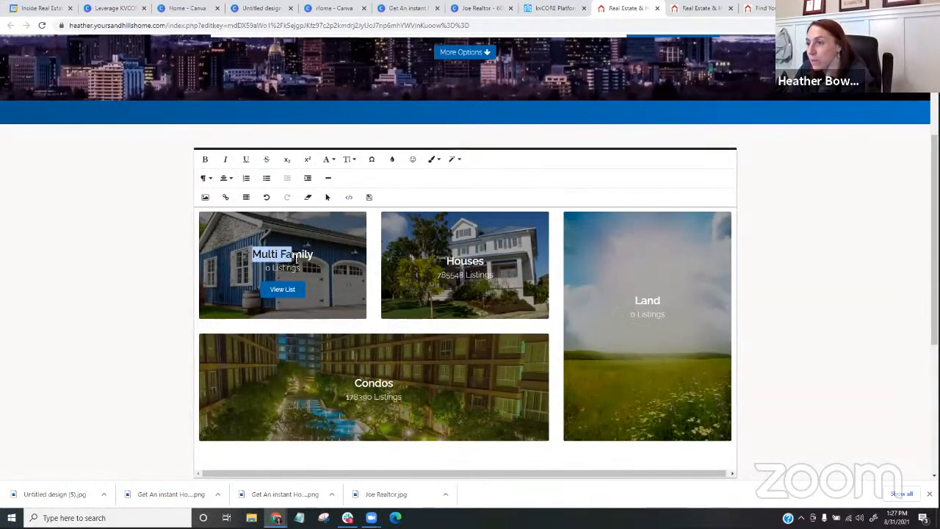
{"action": "left_click", "coordinate": [349, 198]}
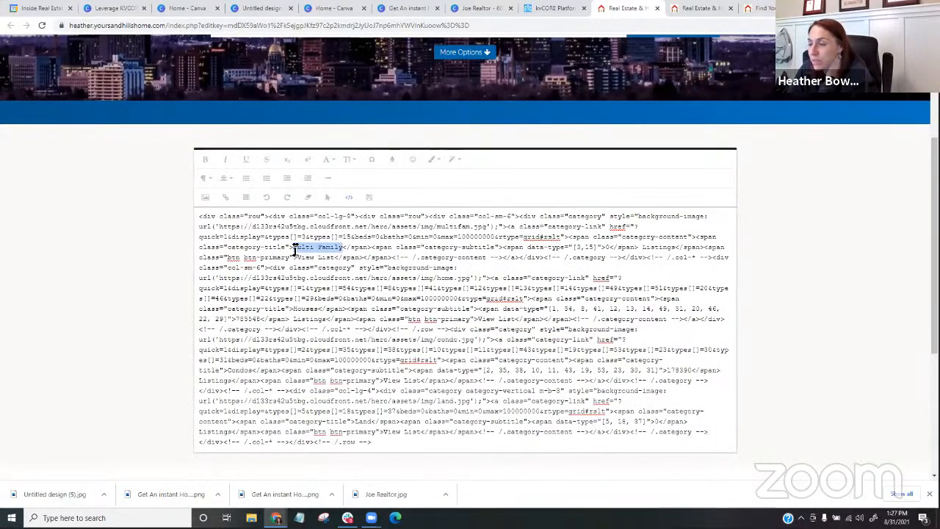
{"action": "left_click_drag", "start_coordinate": [294, 249], "coordinate": [334, 249]}
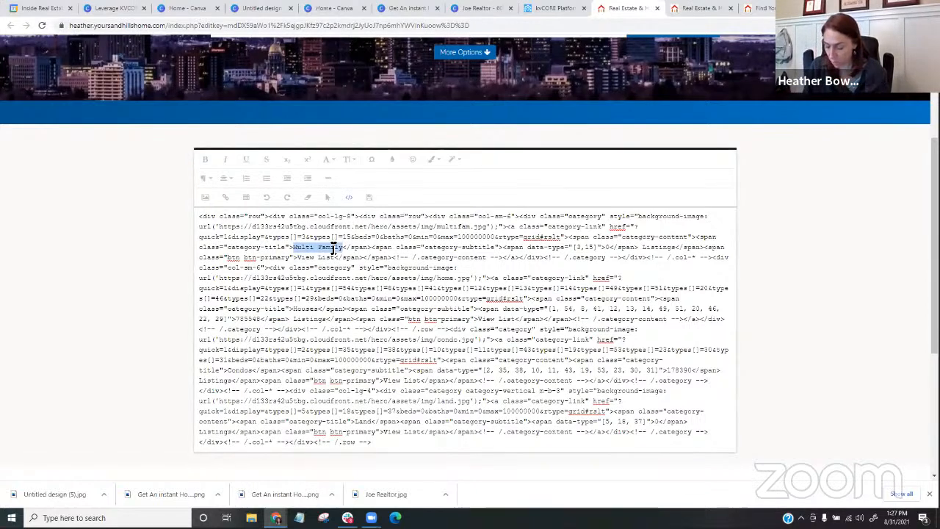
{"action": "type", "text": "Pool Homes"}
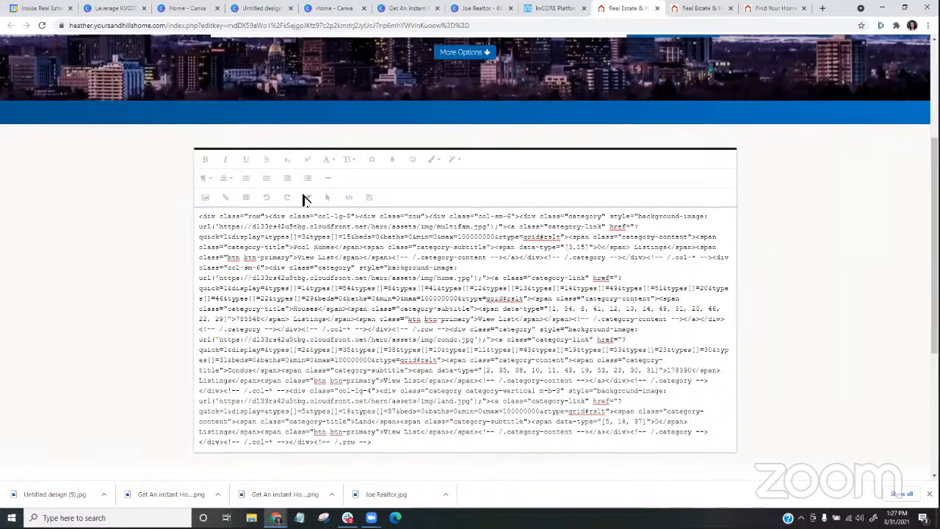
{"action": "left_click", "coordinate": [348, 197]}
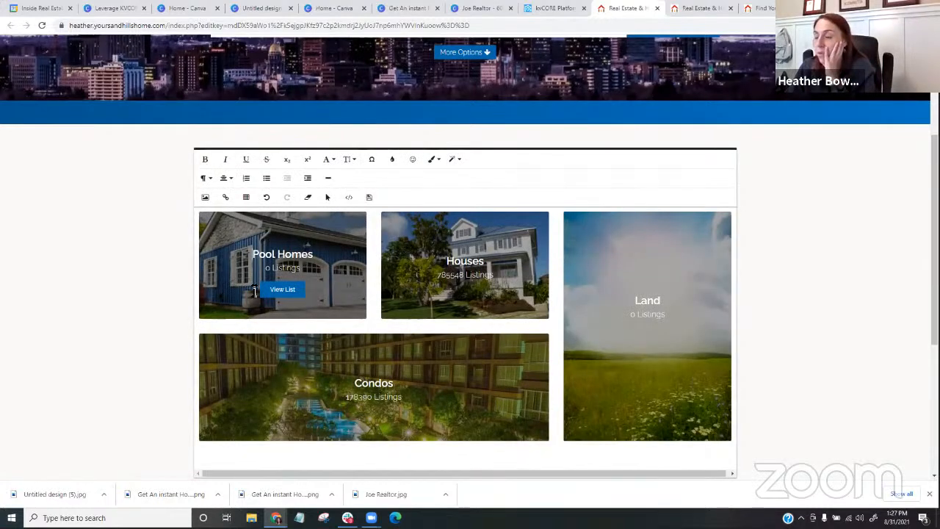
- Open the Pool Homes tile's link for editing and, back in kvCORE, open the Lead Engine squeeze page builder
{"action": "left_click", "coordinate": [318, 241]}
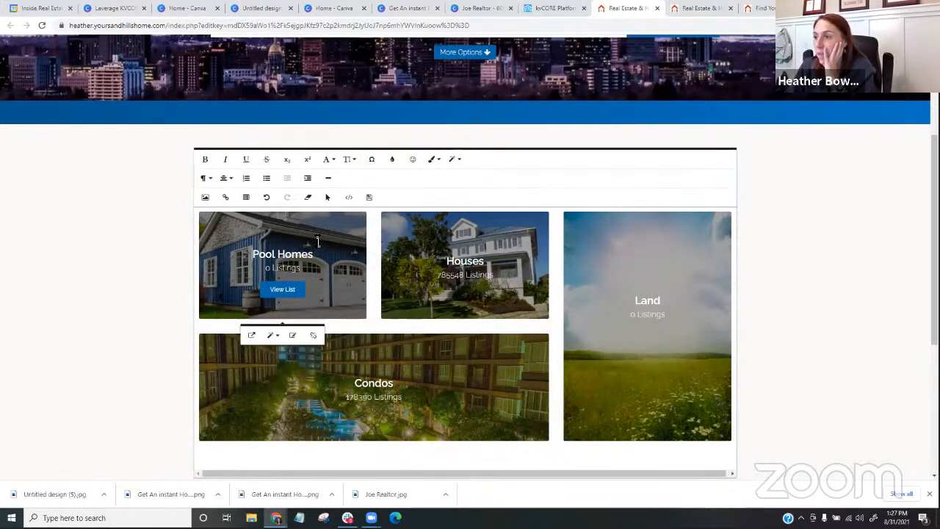
{"action": "left_click", "coordinate": [293, 337]}
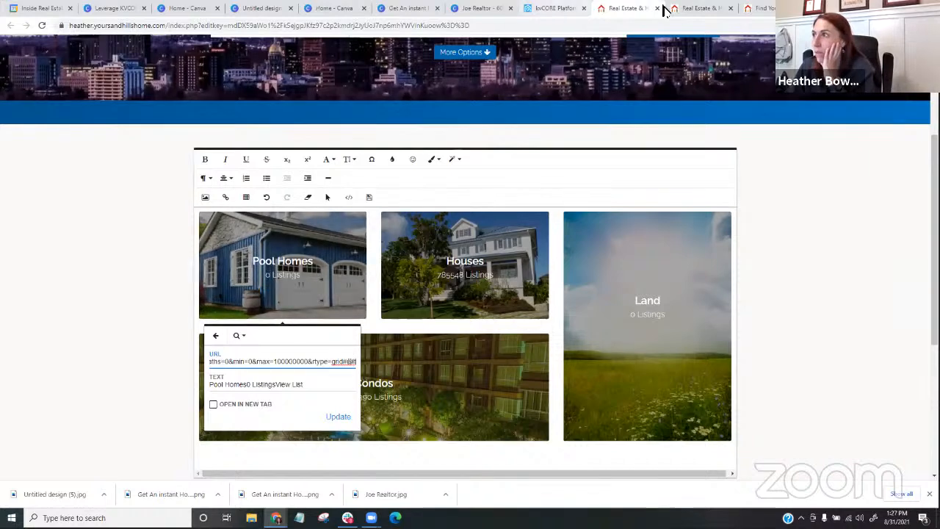
{"action": "left_click", "coordinate": [555, 12]}
{"action": "mouse_move", "coordinate": [44, 171]}
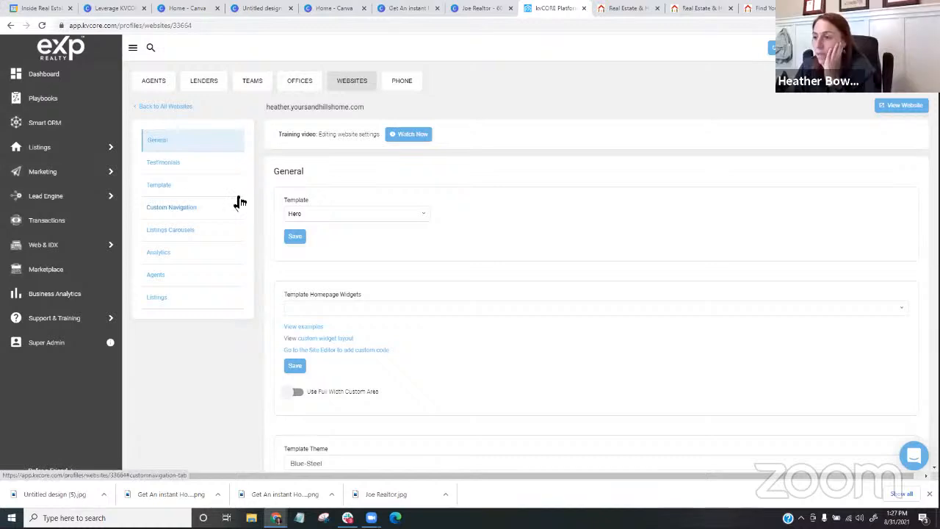
{"action": "mouse_move", "coordinate": [58, 200]}
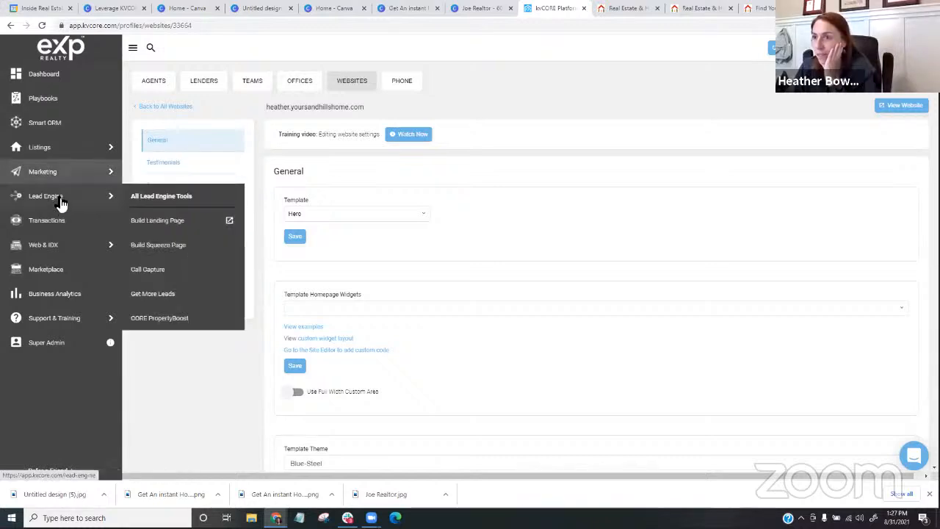
{"action": "left_click", "coordinate": [163, 245]}
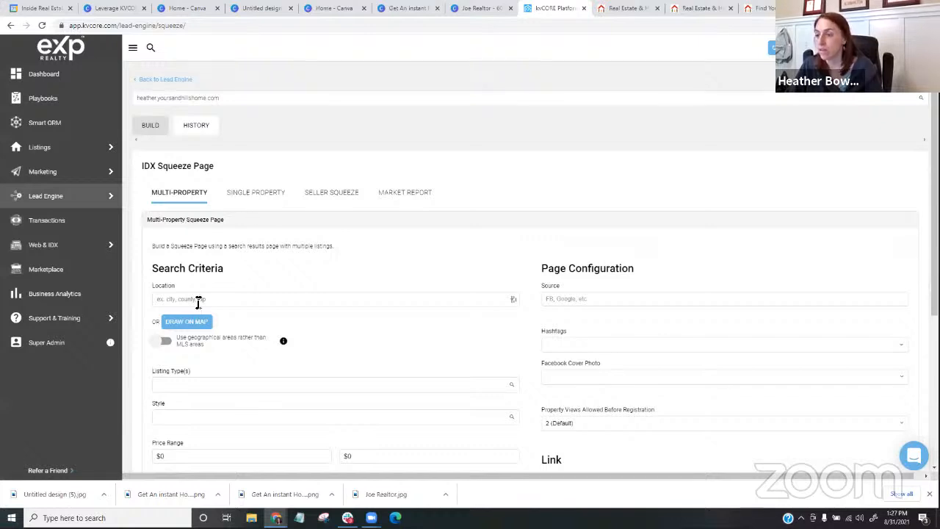
- Add the Pool option to the multi-property squeeze page's search criteria and try to generate its link
{"action": "scroll", "coordinate": [200, 340], "scroll_direction": "down", "scroll_amount": 4}
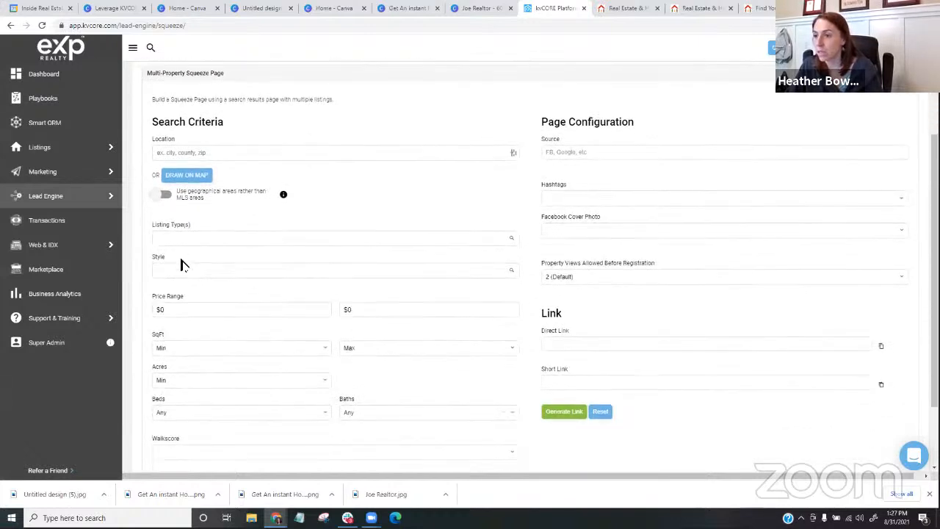
{"action": "left_click", "coordinate": [204, 400]}
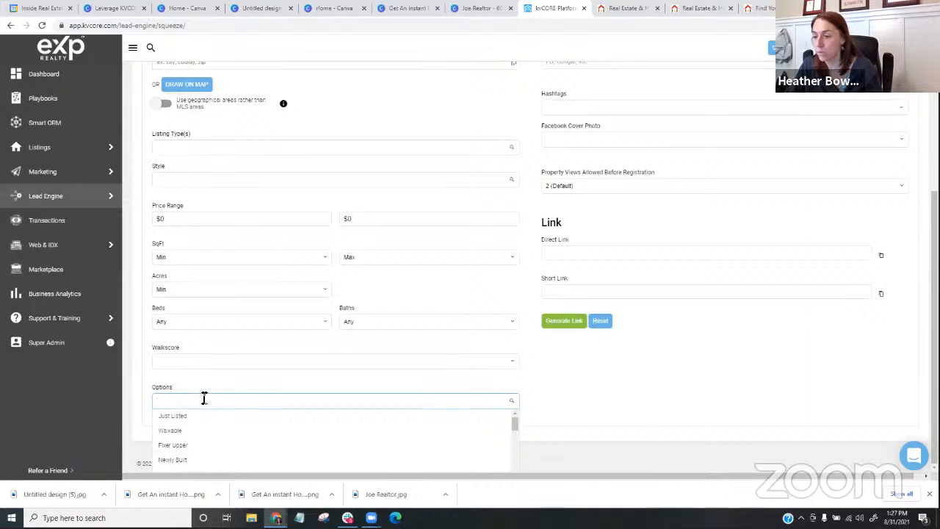
{"action": "type", "text": "poo"}
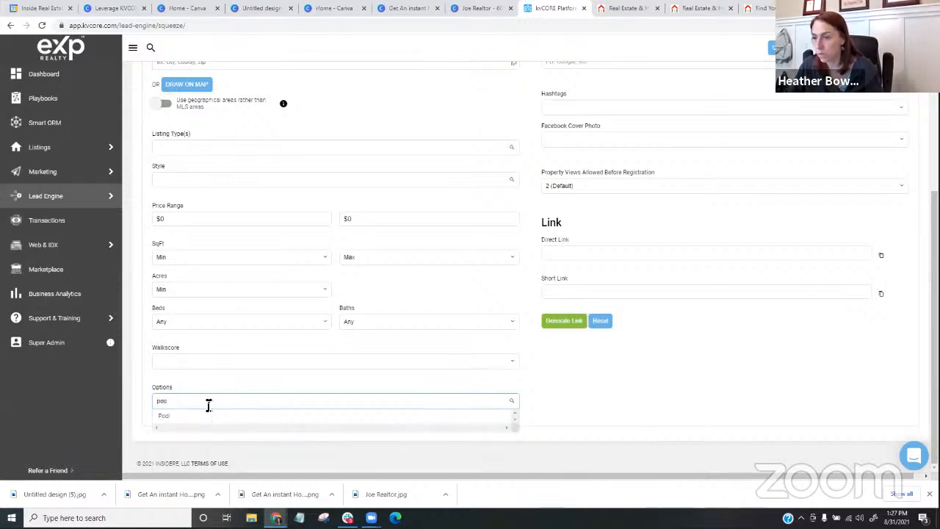
{"action": "left_click", "coordinate": [210, 415]}
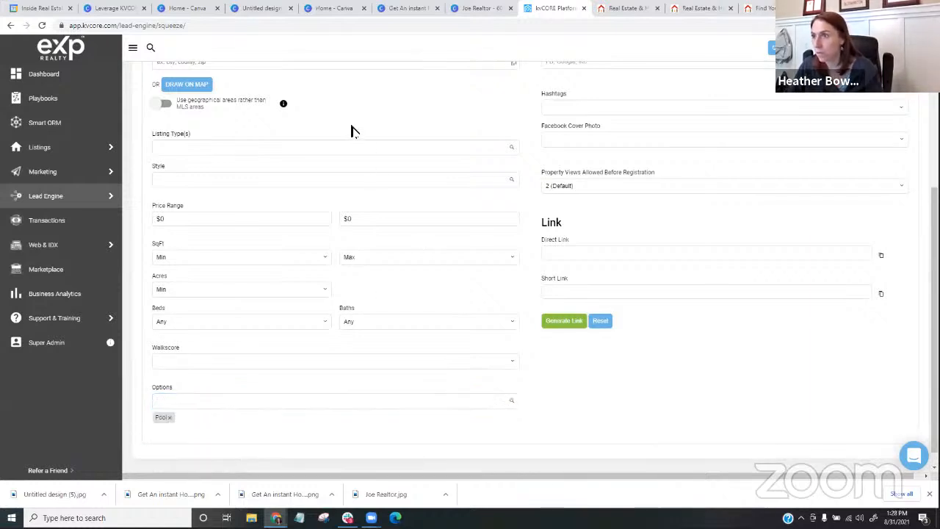
{"action": "scroll", "coordinate": [351, 130], "scroll_direction": "up", "scroll_amount": 1}
{"action": "left_click", "coordinate": [563, 369]}
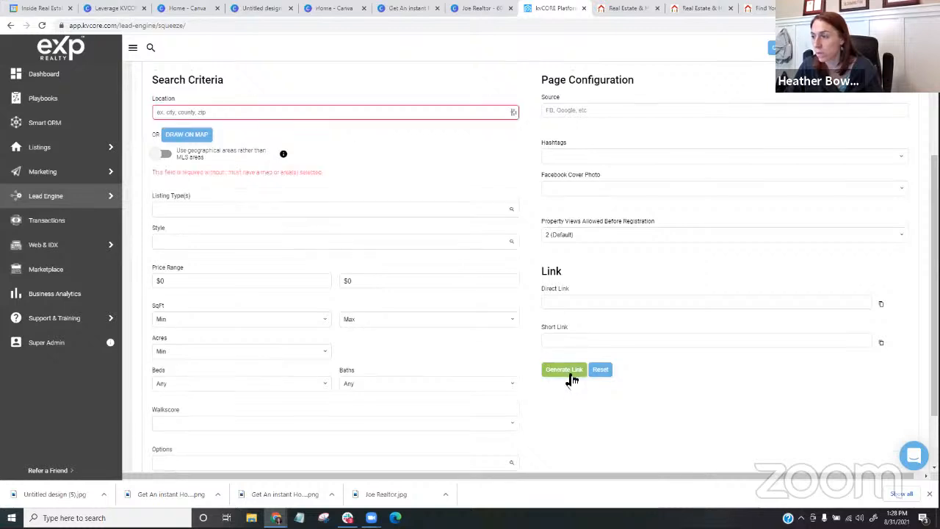
- Check the website address in the account details and enter "sandhills" as the squeeze page's search location
{"action": "left_click", "coordinate": [174, 112]}
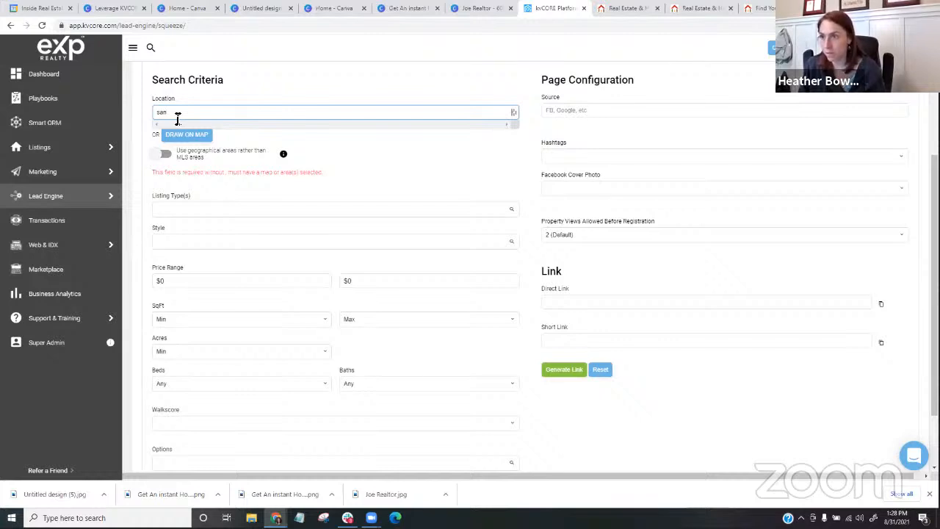
{"action": "key", "text": "BackSpace"}
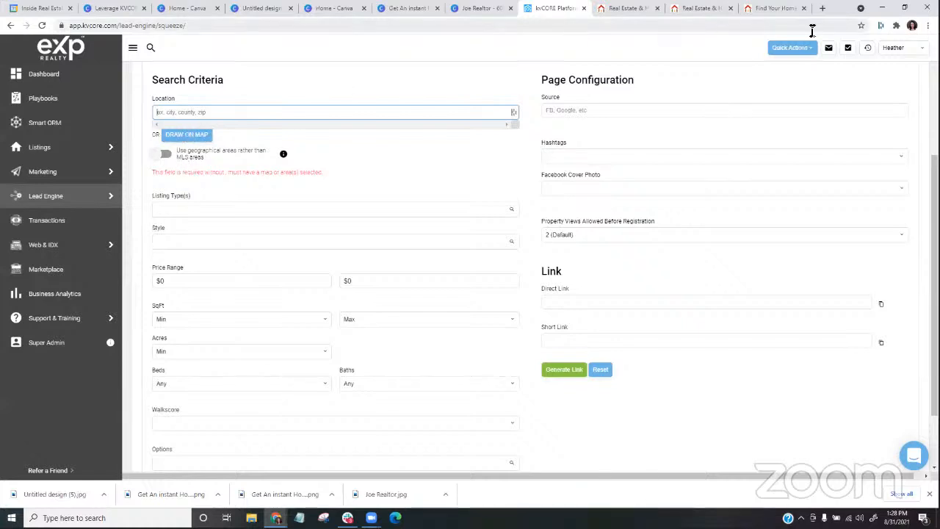
{"action": "left_click", "coordinate": [897, 49]}
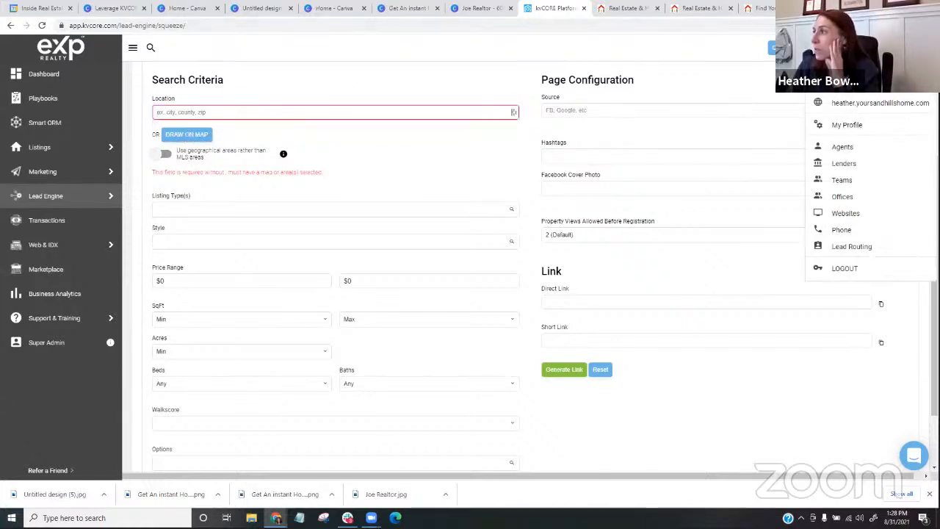
{"action": "left_click", "coordinate": [226, 112]}
{"action": "type", "text": "sandhills"}
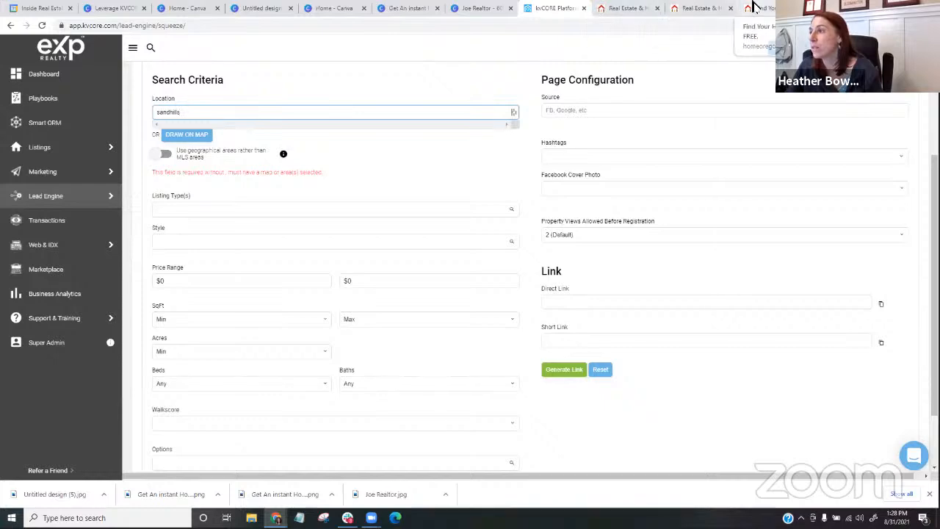
- Return to the Site Editor, clear the URL in the Pool Homes tile's link settings and close them without updating
{"action": "left_click", "coordinate": [710, 7]}
{"action": "left_click", "coordinate": [640, 9]}
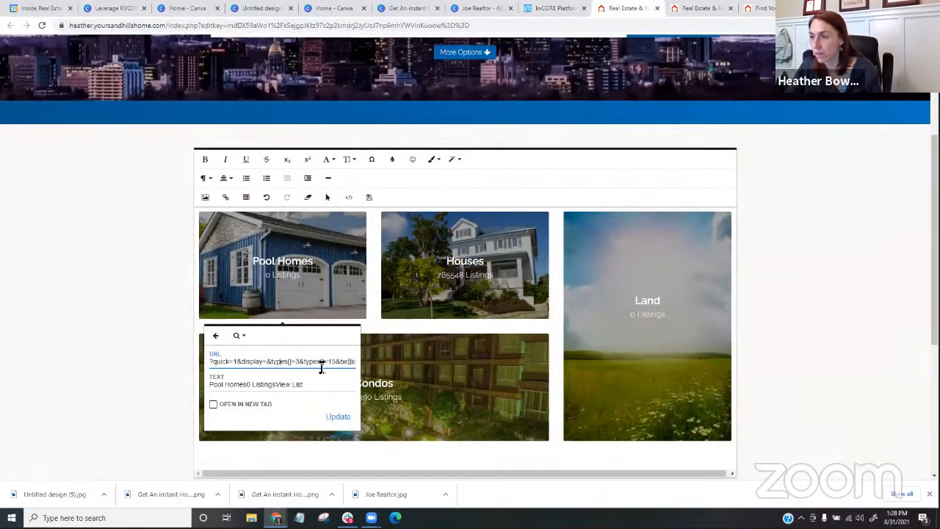
{"action": "left_click_drag", "start_coordinate": [227, 364], "coordinate": [408, 369]}
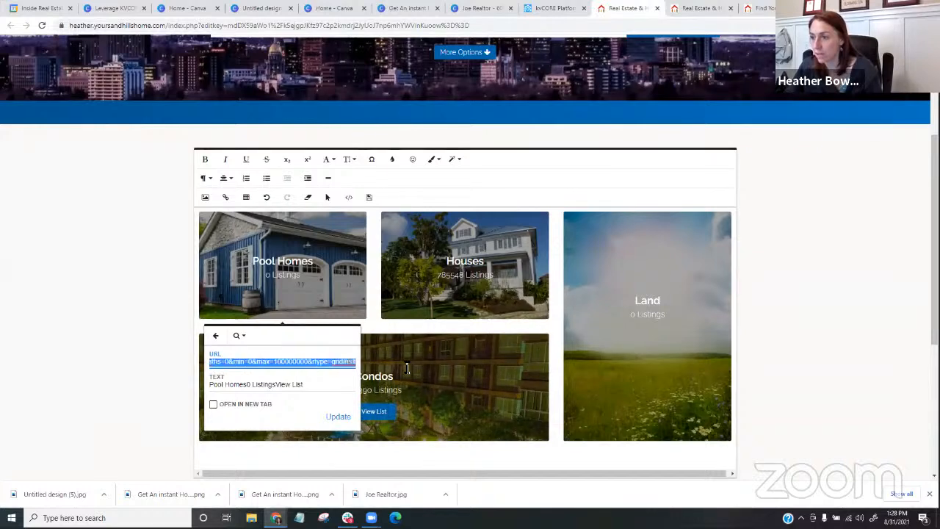
{"action": "key", "text": "BackSpace"}
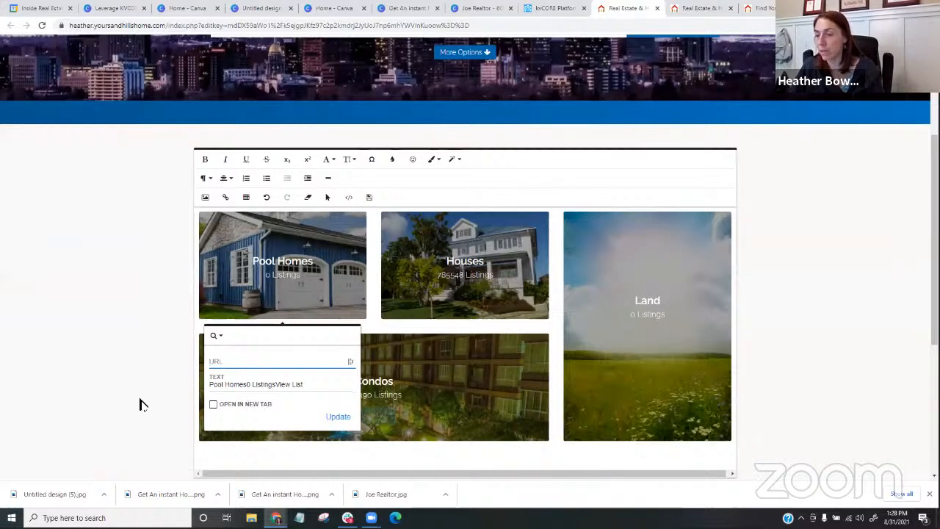
{"action": "left_click", "coordinate": [114, 371]}
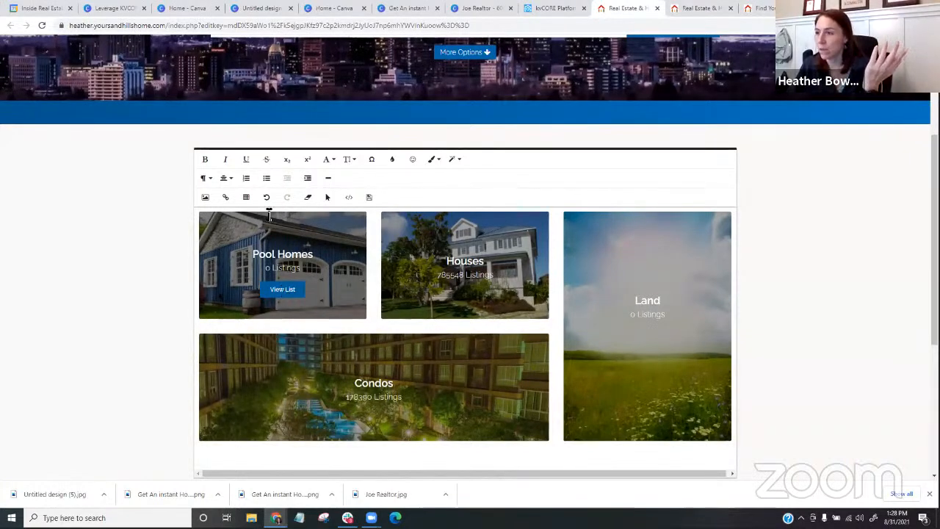
- Inspect the Pool Homes tile's link styles and its background image URL in the HTML source, and return to the visual view
{"action": "left_click", "coordinate": [237, 276]}
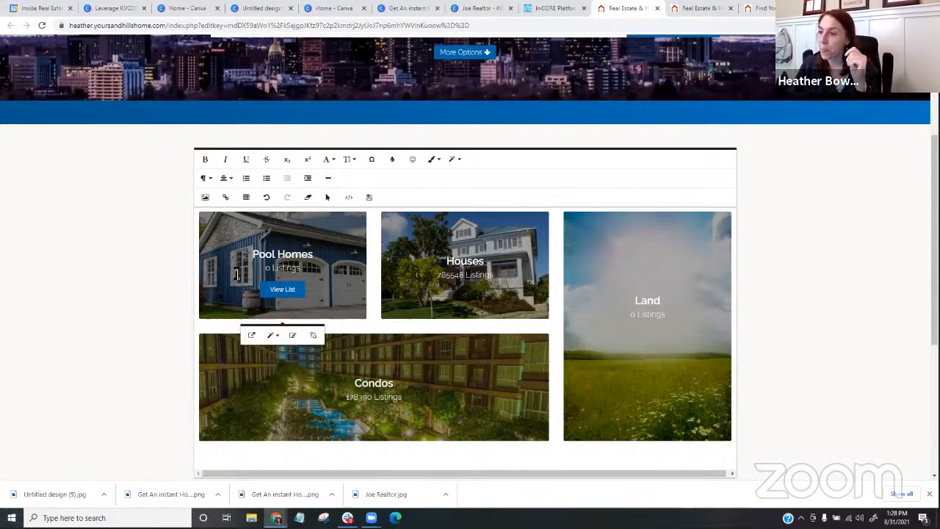
{"action": "left_click_drag", "start_coordinate": [252, 255], "coordinate": [316, 257]}
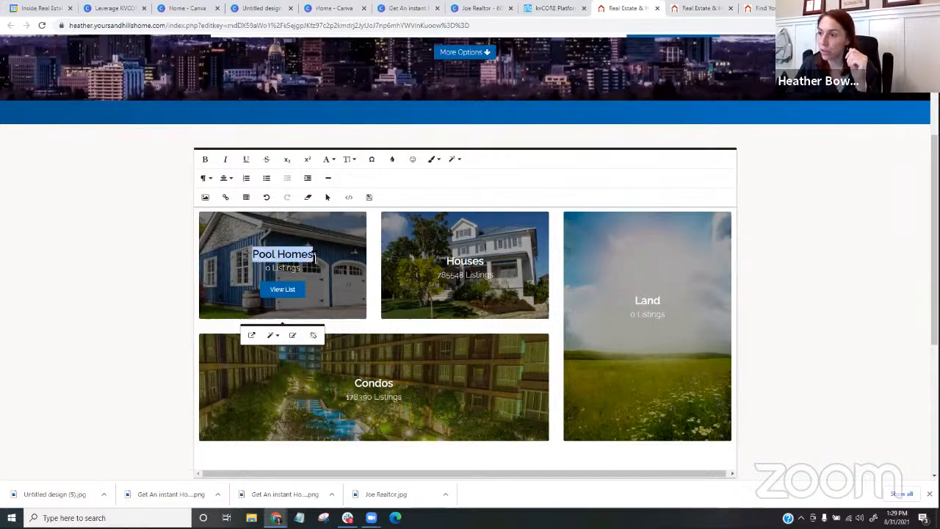
{"action": "left_click", "coordinate": [270, 335]}
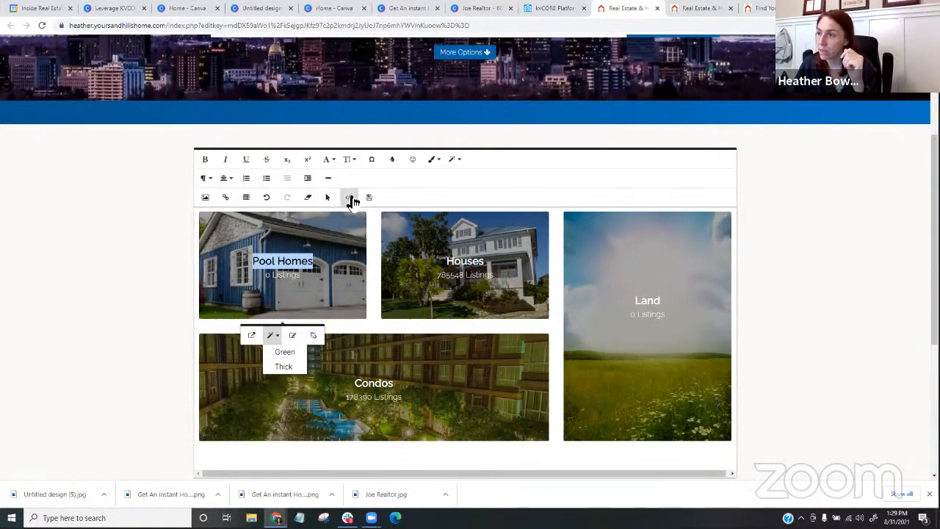
{"action": "left_click", "coordinate": [350, 199]}
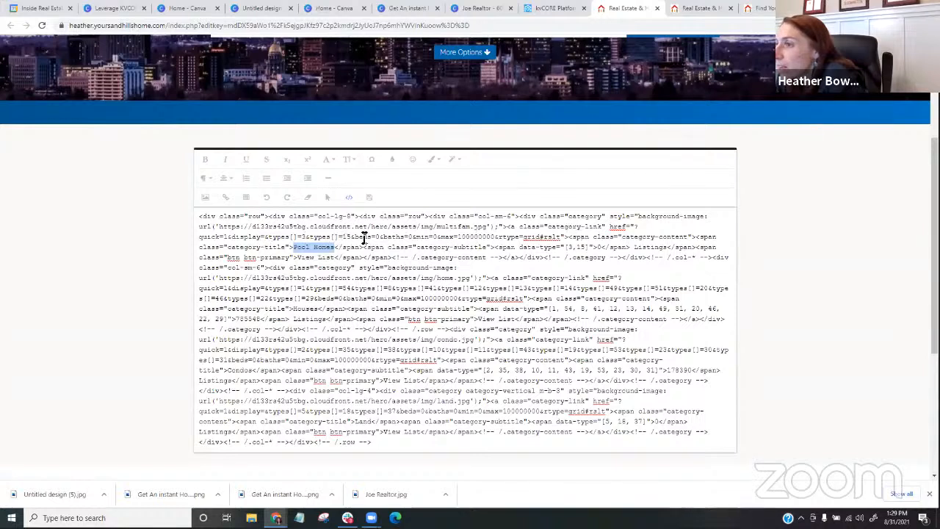
{"action": "left_click_drag", "start_coordinate": [221, 228], "coordinate": [487, 234]}
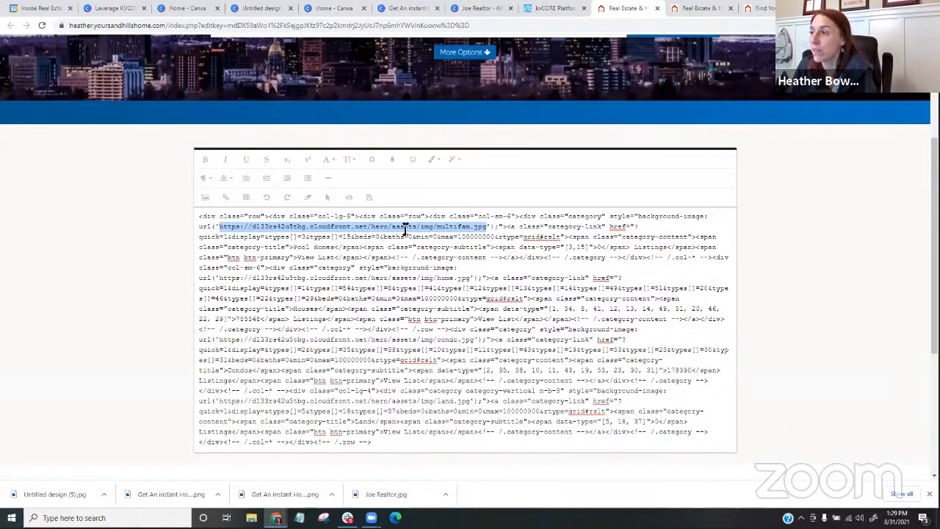
{"action": "left_click", "coordinate": [350, 202]}
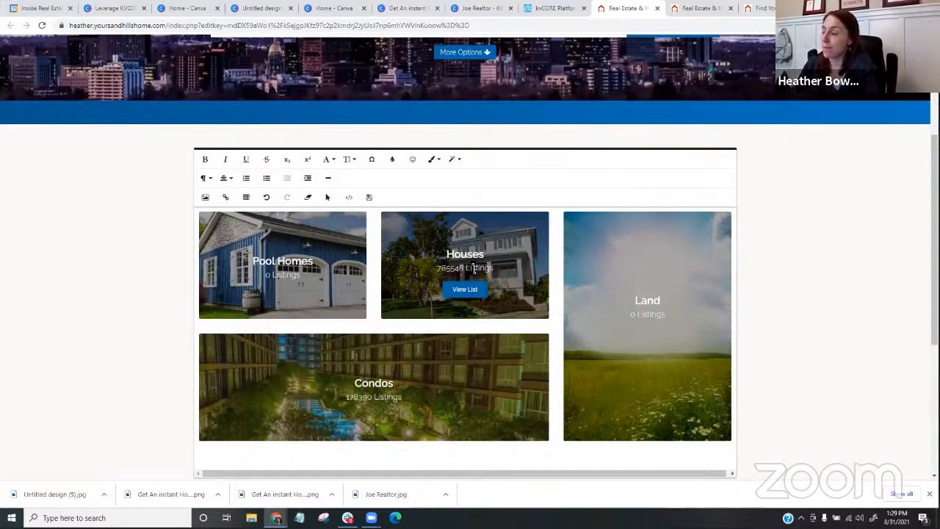
- Look over the edited tiles, close the Site Editor without saving and review the property category tiles on the live homepage
{"action": "scroll", "coordinate": [150, 327], "scroll_direction": "down", "scroll_amount": 1}
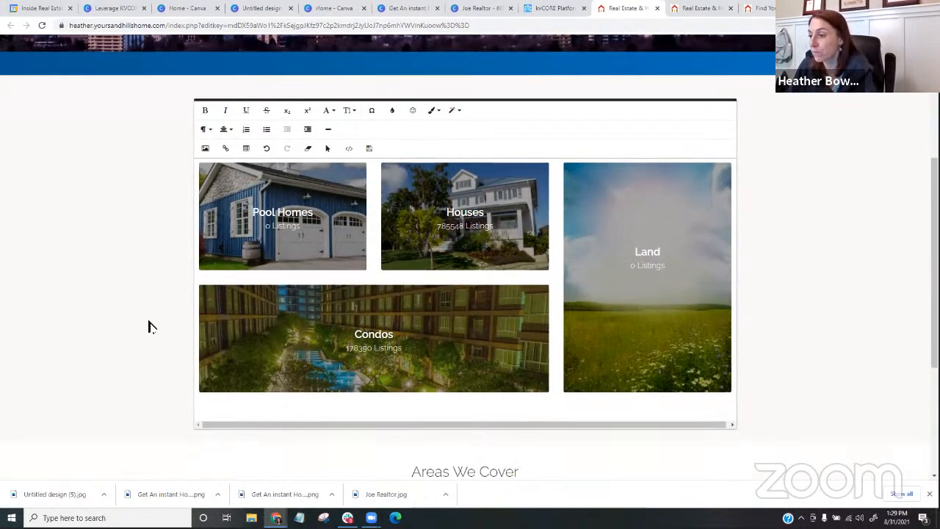
{"action": "scroll", "coordinate": [149, 327], "scroll_direction": "up", "scroll_amount": 1}
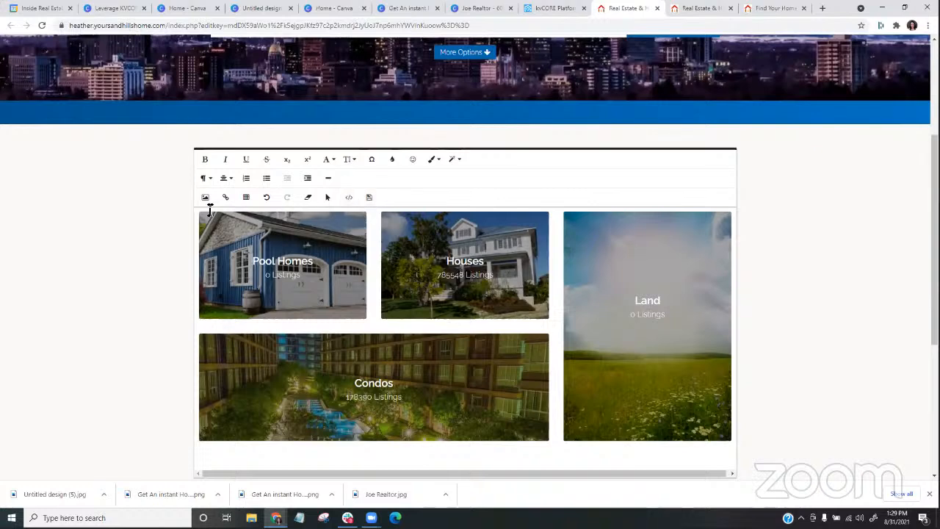
{"action": "left_click", "coordinate": [658, 8]}
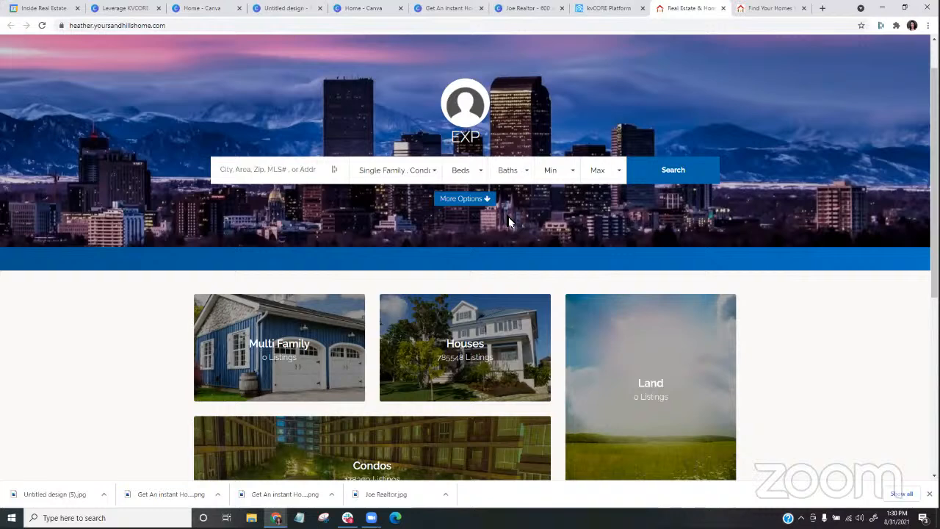
{"action": "scroll", "coordinate": [509, 221], "scroll_direction": "down", "scroll_amount": 4}
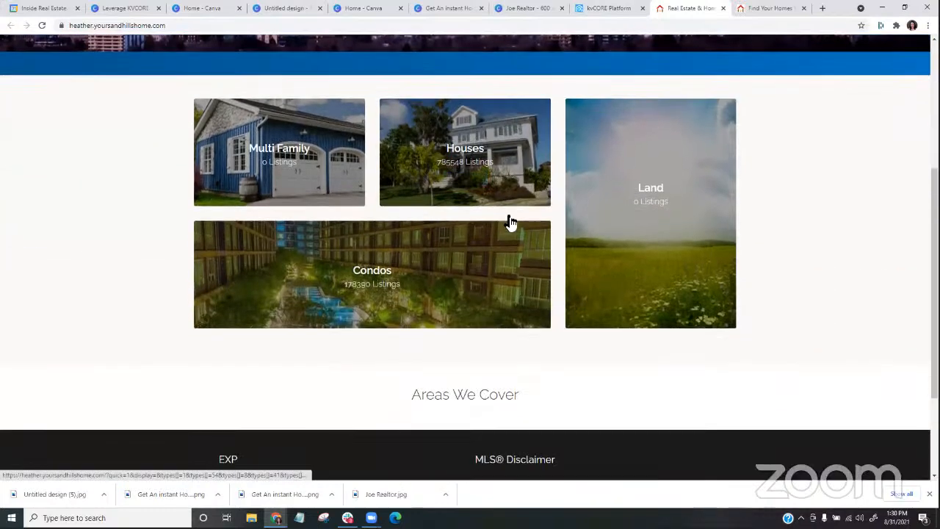
- Leave the live homepage, switch to kvCORE and look over the Website Manager's template, content and add-on sections
{"action": "scroll", "coordinate": [511, 222], "scroll_direction": "up", "scroll_amount": 4}
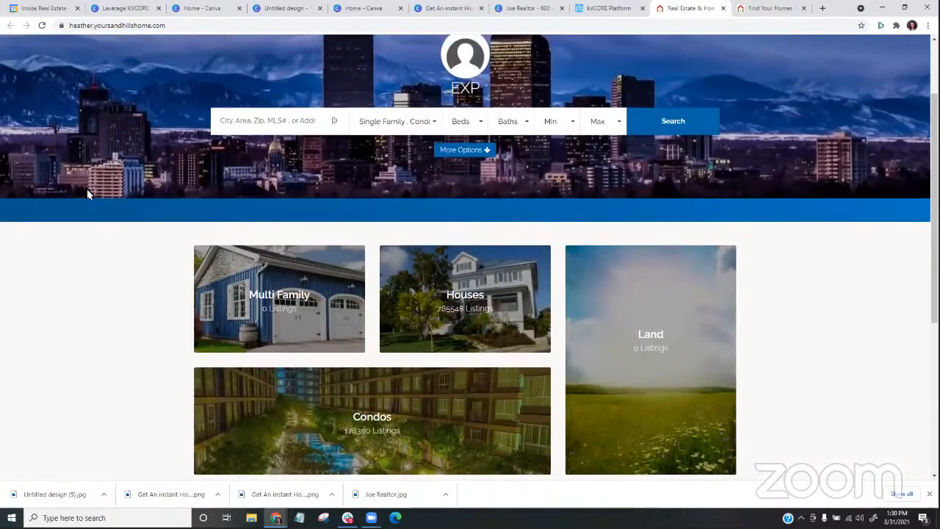
{"action": "scroll", "coordinate": [117, 314], "scroll_direction": "up", "scroll_amount": 2}
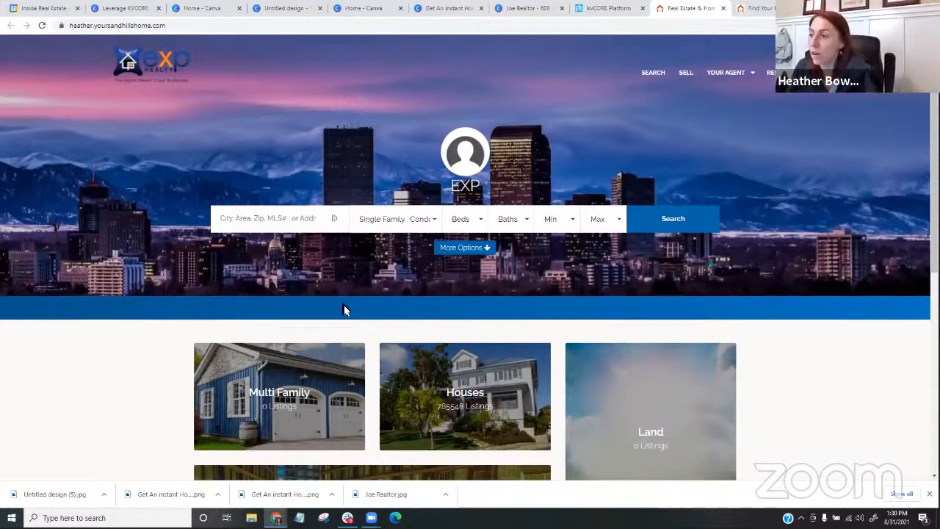
{"action": "left_click", "coordinate": [601, 11]}
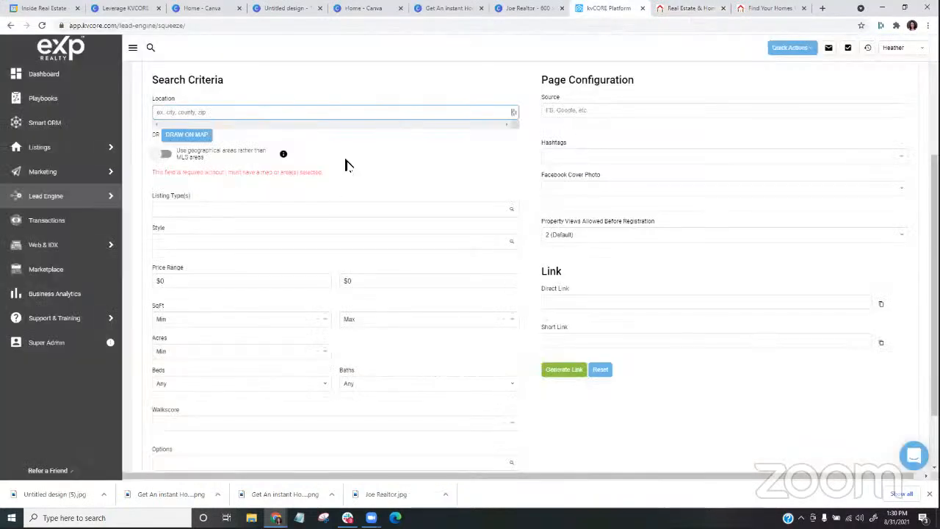
{"action": "scroll", "coordinate": [346, 164], "scroll_direction": "up", "scroll_amount": 3}
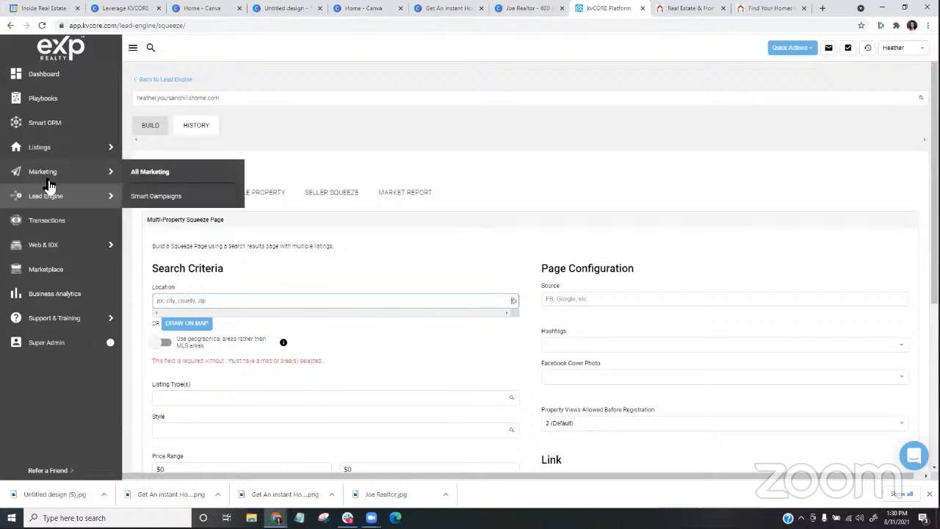
{"action": "mouse_move", "coordinate": [53, 246]}
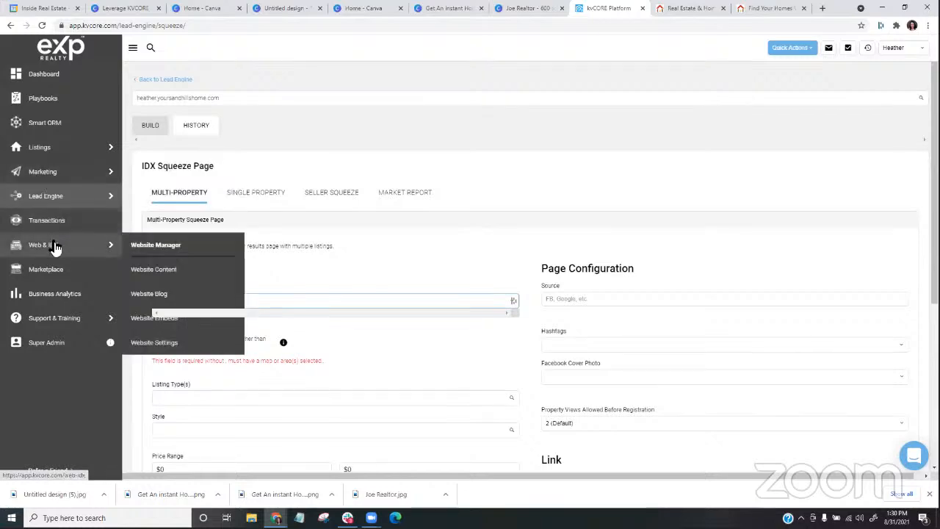
{"action": "left_click", "coordinate": [147, 251]}
{"action": "scroll", "coordinate": [720, 245], "scroll_direction": "down", "scroll_amount": 2}
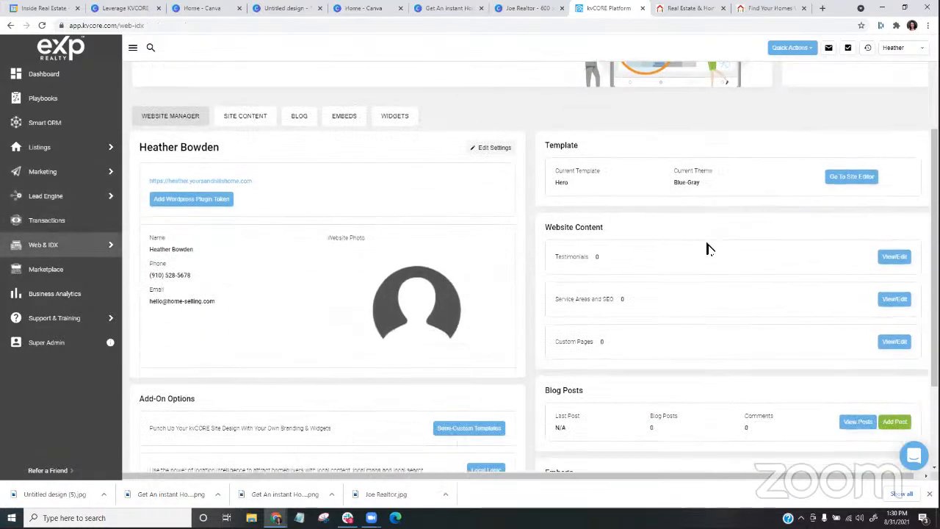
{"action": "scroll", "coordinate": [658, 257], "scroll_direction": "down", "scroll_amount": 1}
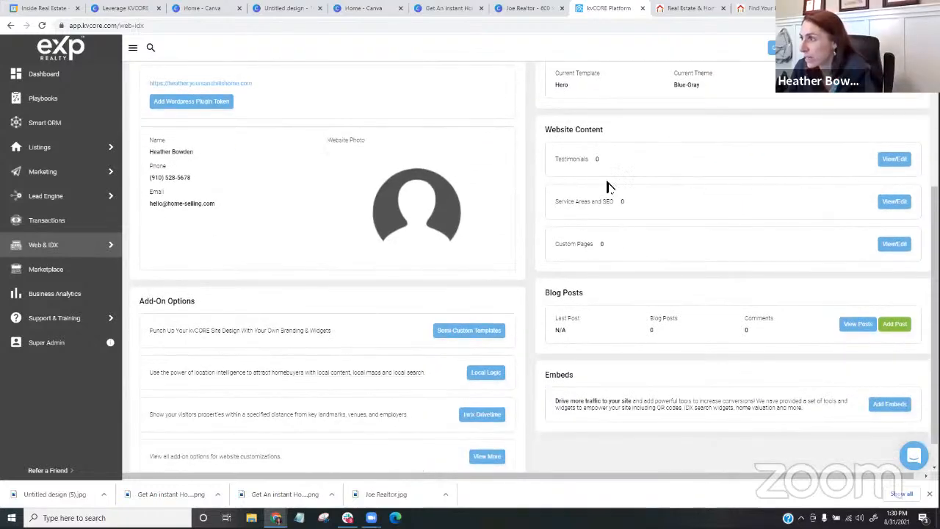
{"action": "scroll", "coordinate": [608, 187], "scroll_direction": "up", "scroll_amount": 1}
{"action": "scroll", "coordinate": [610, 186], "scroll_direction": "down", "scroll_amount": 2}
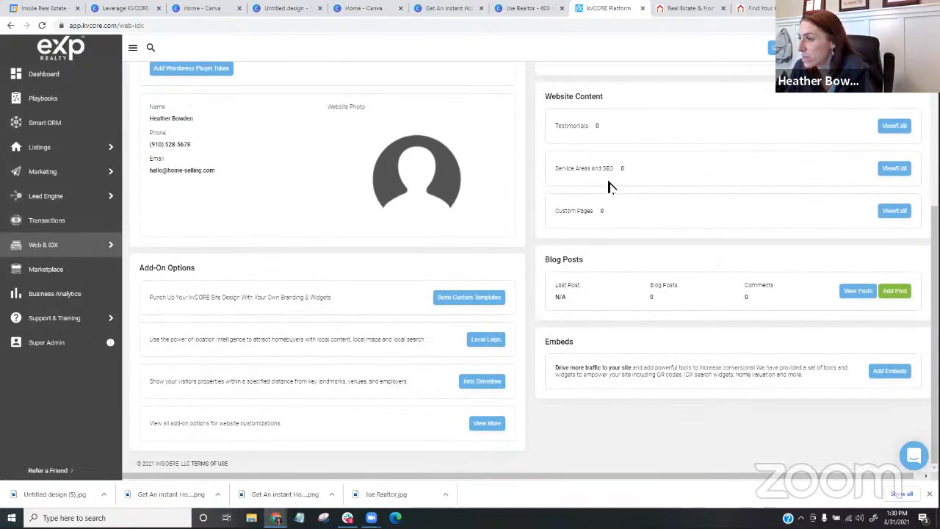
{"action": "scroll", "coordinate": [608, 187], "scroll_direction": "up", "scroll_amount": 1}
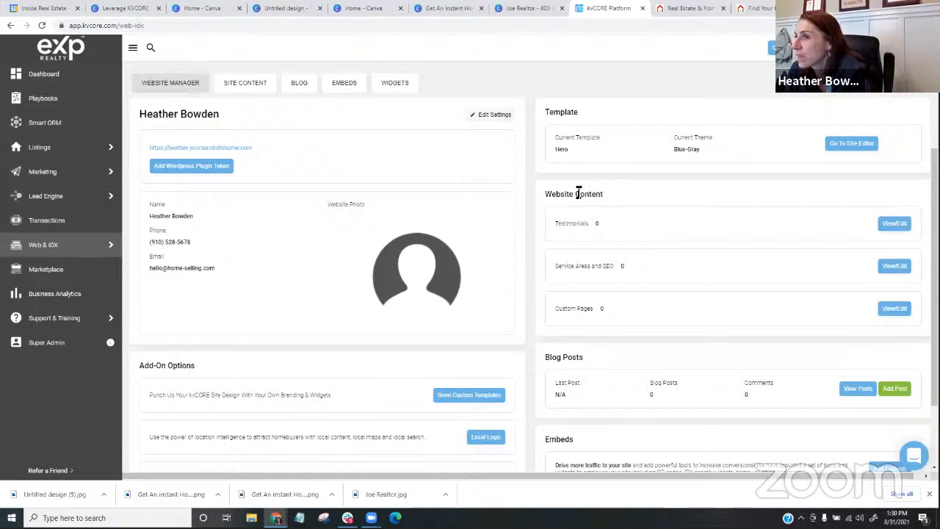
- Open the website's settings, enable Use Full Width Custom Area and save the homepage widgets, replacing the existing layout
{"action": "left_click", "coordinate": [506, 117]}
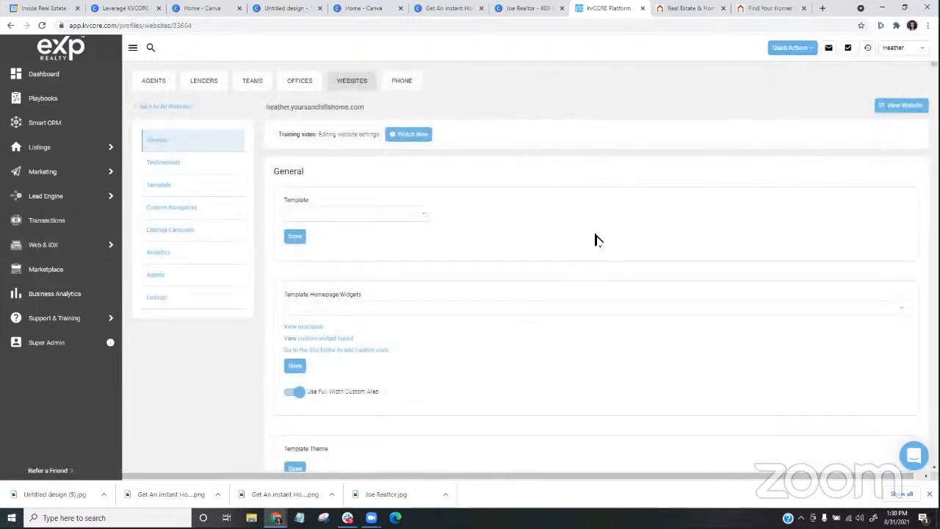
{"action": "left_click", "coordinate": [297, 393]}
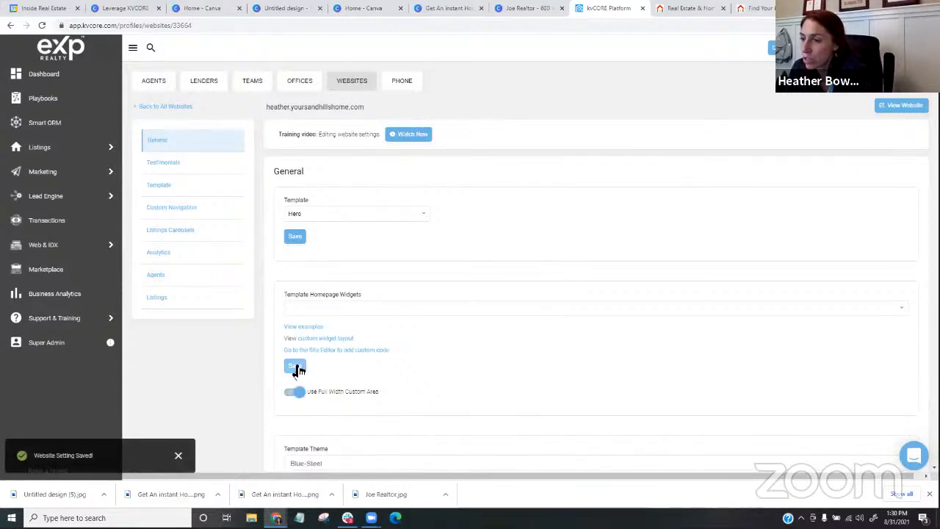
{"action": "left_click", "coordinate": [296, 368]}
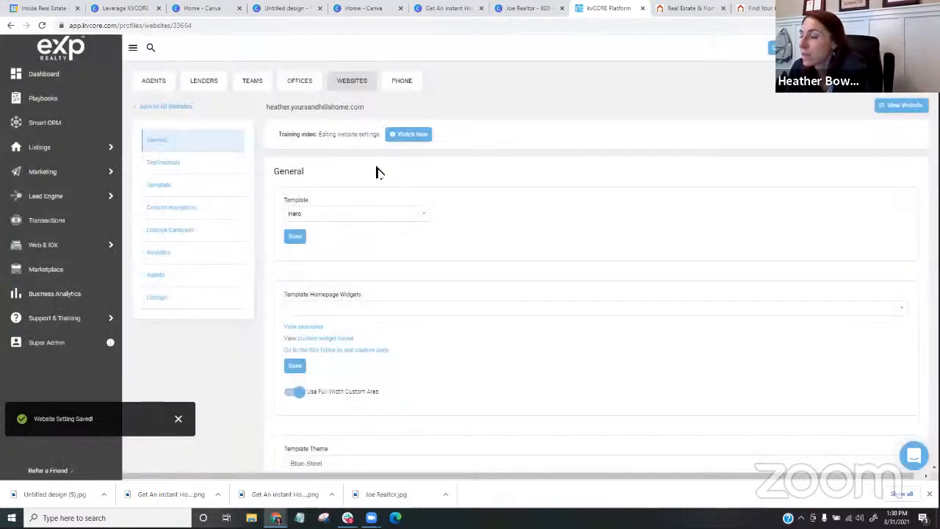
{"action": "left_click", "coordinate": [379, 168]}
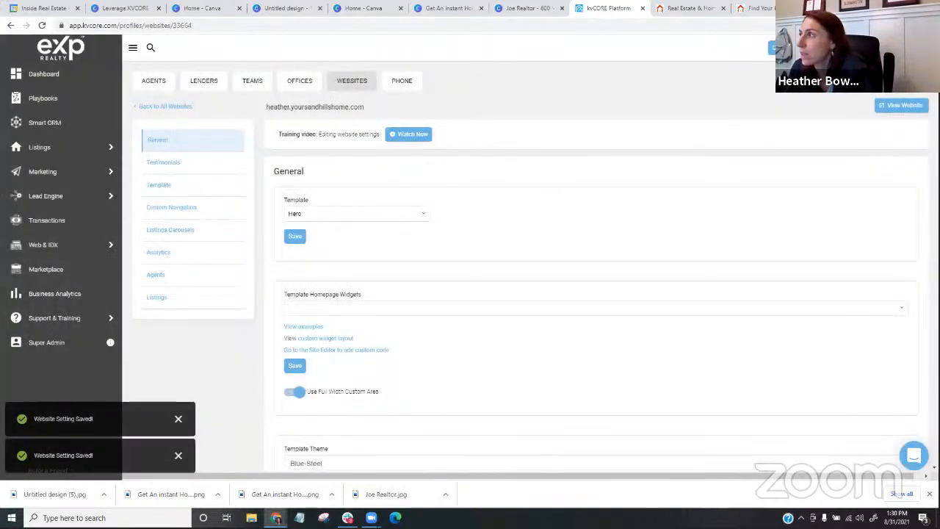
- Reload the live homepage and review how the property category tiles fill the page width
{"action": "left_click", "coordinate": [684, 10]}
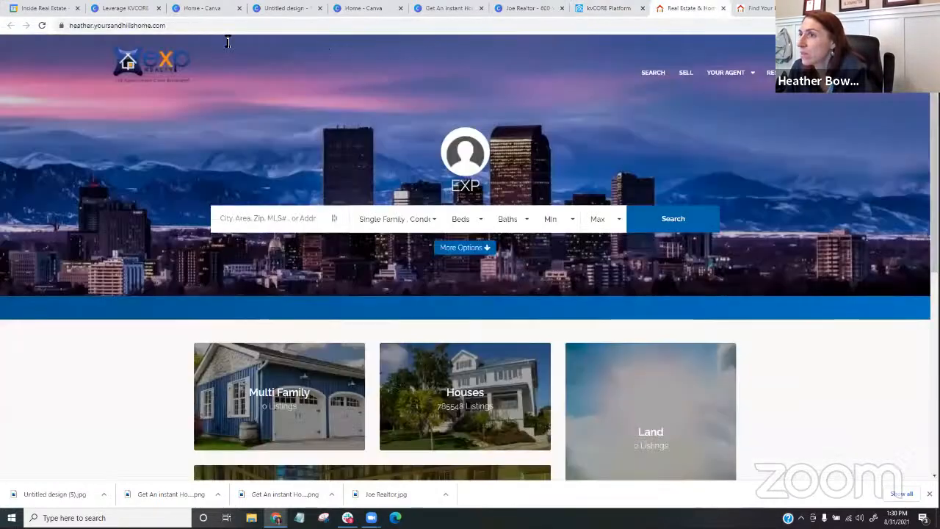
{"action": "left_click", "coordinate": [42, 26]}
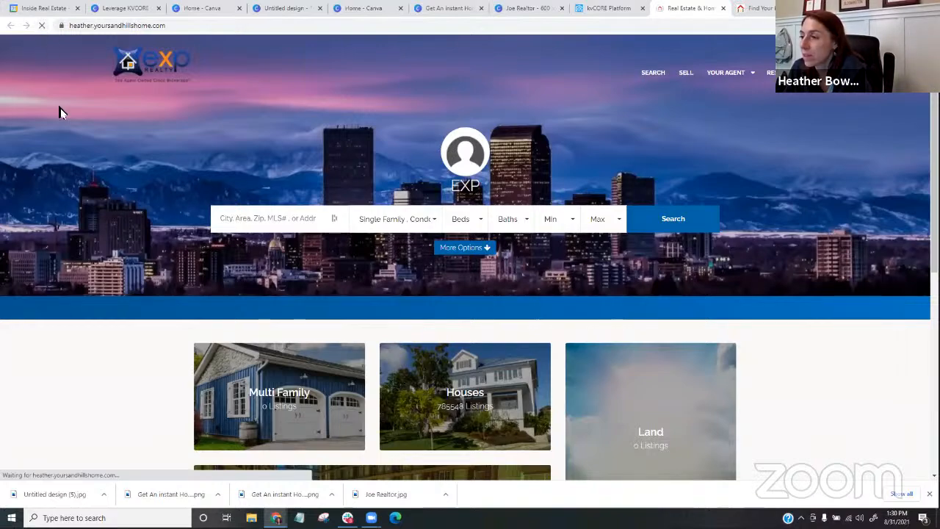
{"action": "scroll", "coordinate": [407, 157], "scroll_direction": "down", "scroll_amount": 1}
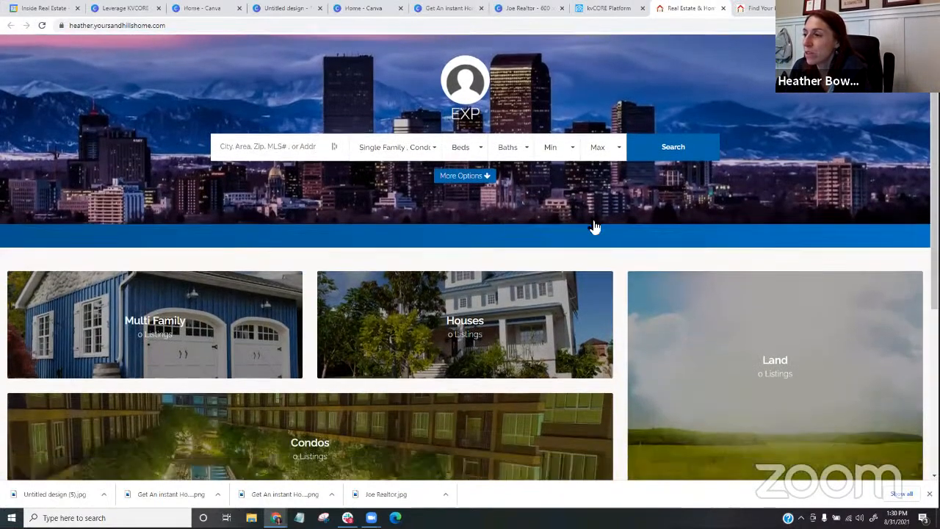
{"action": "scroll", "coordinate": [595, 228], "scroll_direction": "down", "scroll_amount": 1}
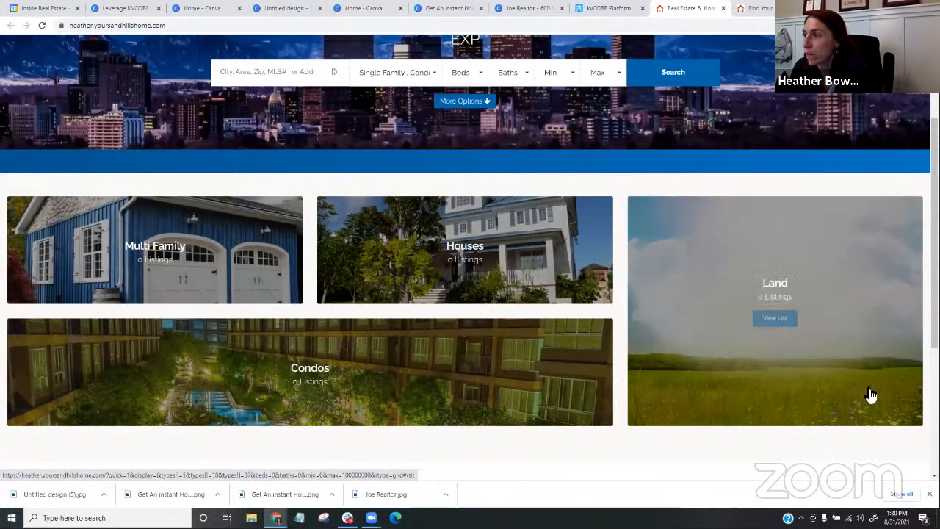
{"action": "scroll", "coordinate": [158, 331], "scroll_direction": "down", "scroll_amount": 3}
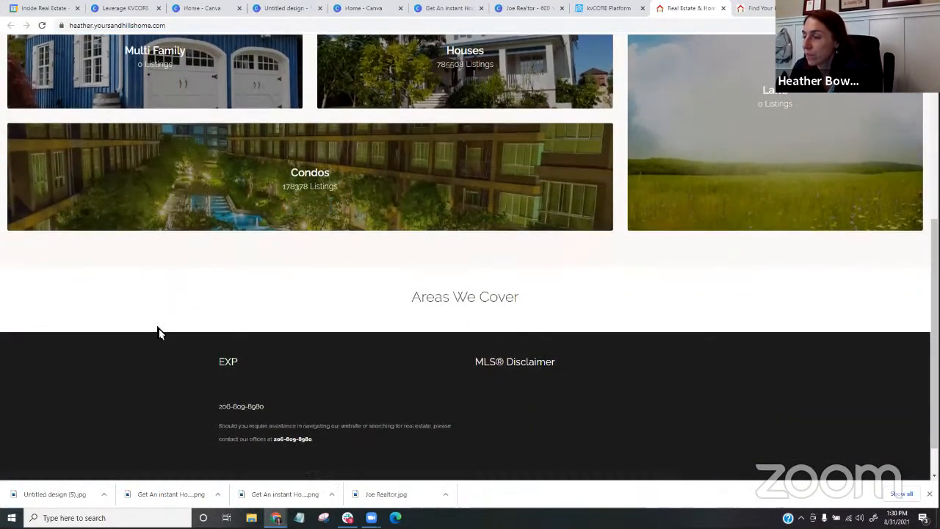
{"action": "scroll", "coordinate": [159, 329], "scroll_direction": "up", "scroll_amount": 5}
- Return to the kvCORE website settings, set the template theme to Custom and open the primary color picker
{"action": "left_click", "coordinate": [624, 9]}
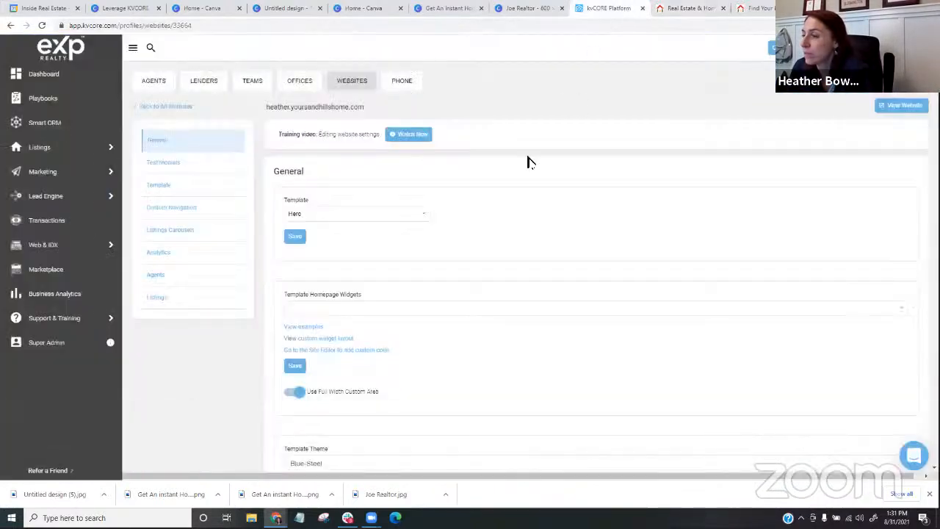
{"action": "scroll", "coordinate": [499, 284], "scroll_direction": "down", "scroll_amount": 3}
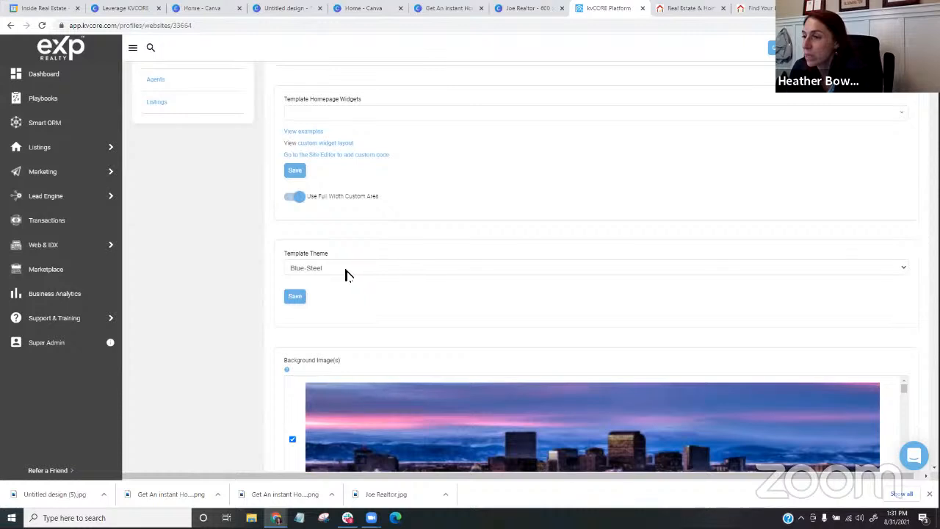
{"action": "left_click", "coordinate": [347, 274]}
{"action": "scroll", "coordinate": [360, 224], "scroll_direction": "down", "scroll_amount": 5}
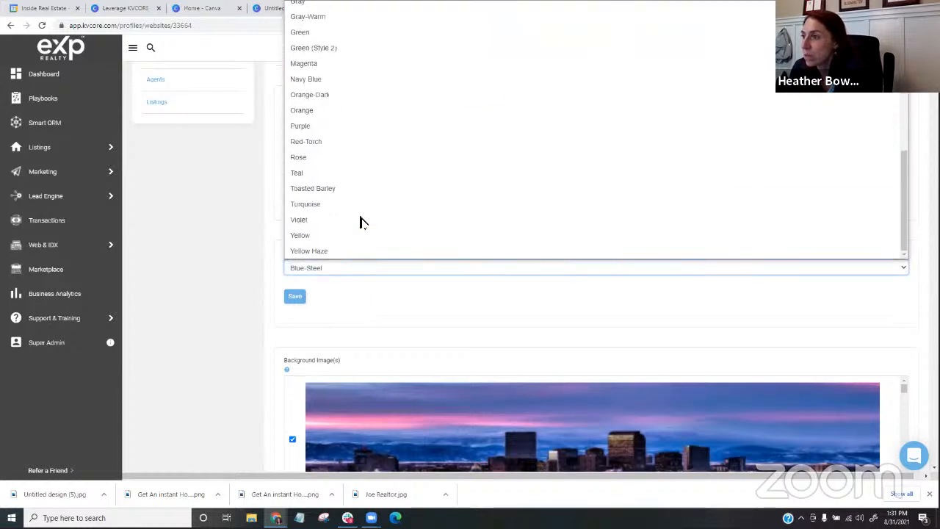
{"action": "scroll", "coordinate": [360, 223], "scroll_direction": "up", "scroll_amount": 5}
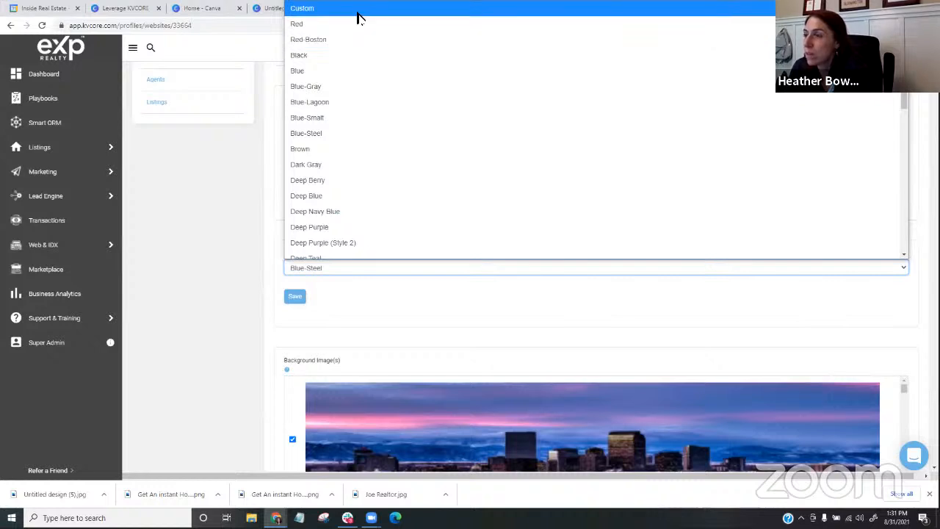
{"action": "left_click", "coordinate": [358, 10]}
{"action": "left_click", "coordinate": [297, 306]}
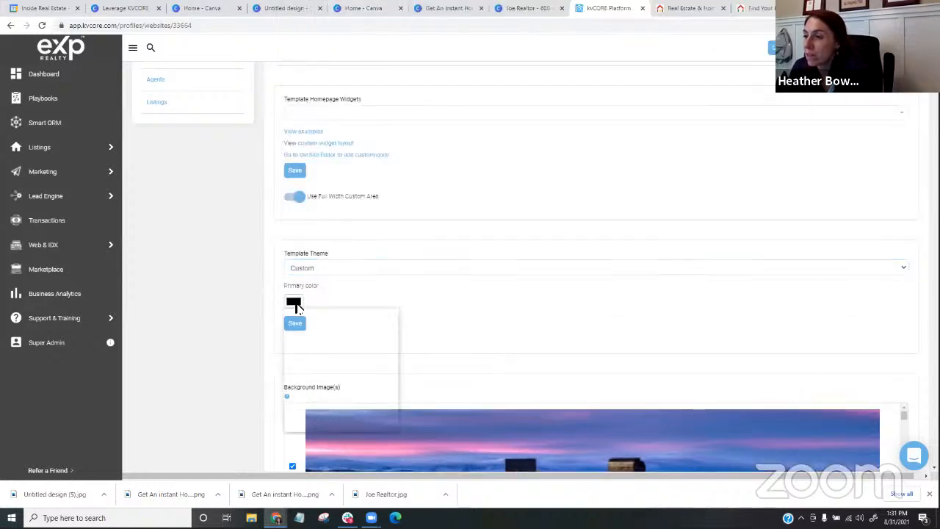
- Compare the theme color bar on the live homepage with the one on the homeoregoncoast.com home value page
{"action": "left_click", "coordinate": [700, 8]}
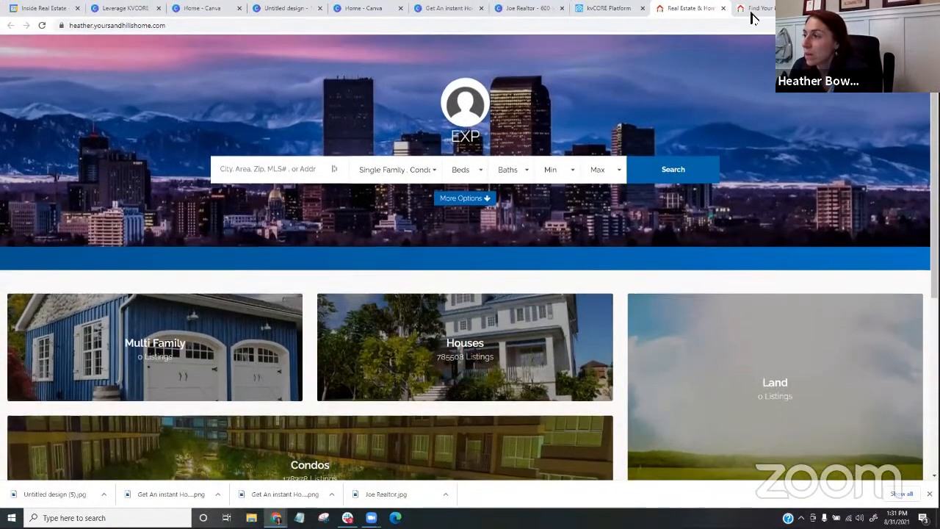
{"action": "left_click", "coordinate": [753, 9]}
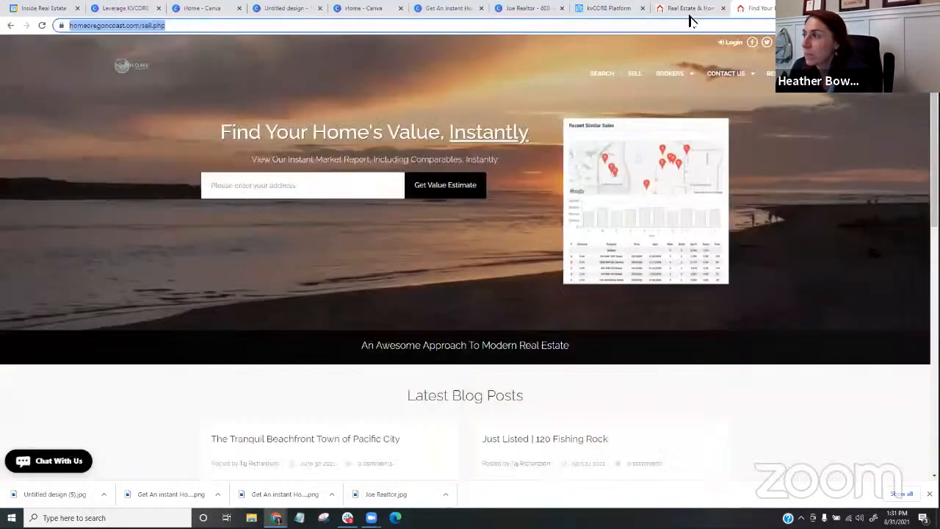
{"action": "left_click", "coordinate": [668, 9]}
- Return to the kvCORE website settings and switch the primary color picker from RGB to HEX values
{"action": "left_click", "coordinate": [595, 9]}
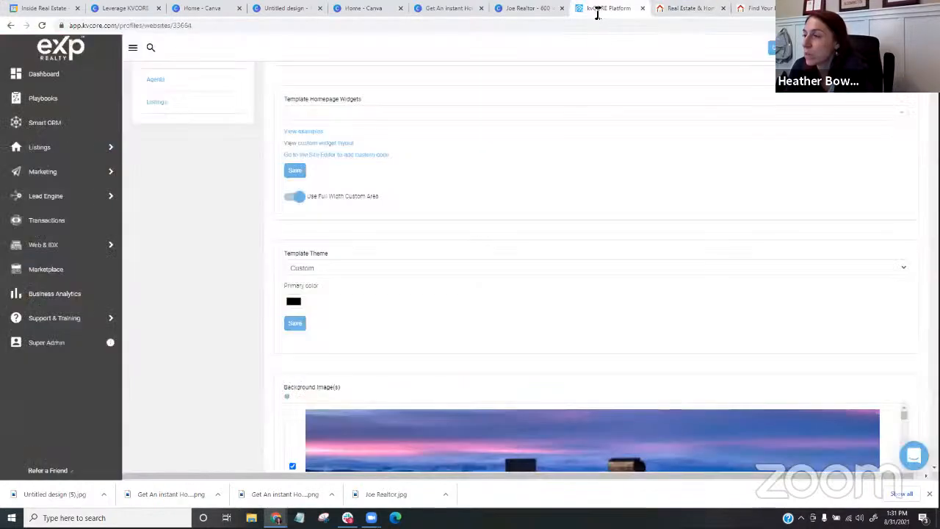
{"action": "left_click", "coordinate": [294, 302]}
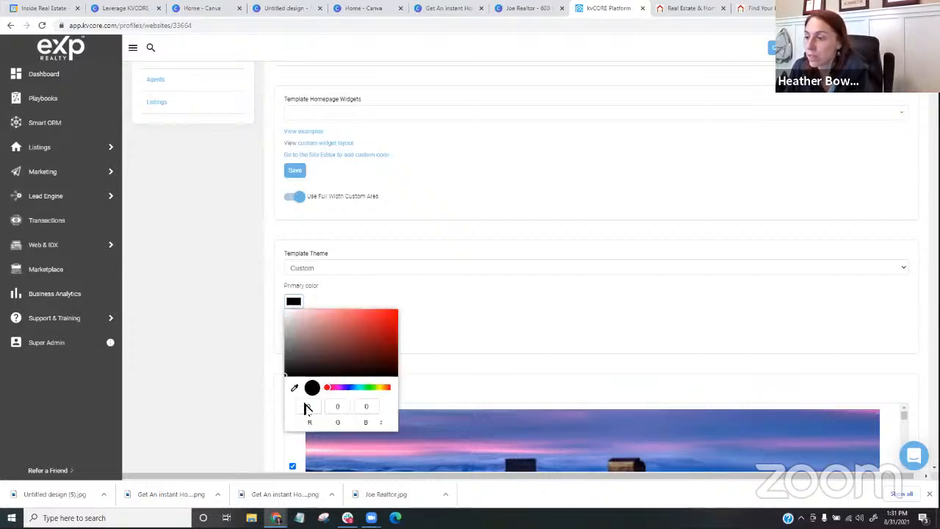
{"action": "left_click", "coordinate": [380, 426]}
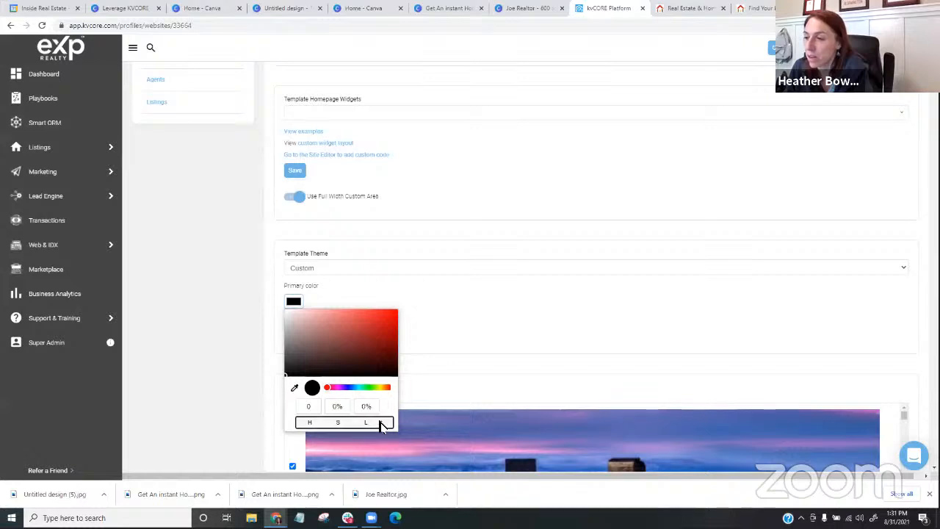
{"action": "left_click", "coordinate": [381, 425]}
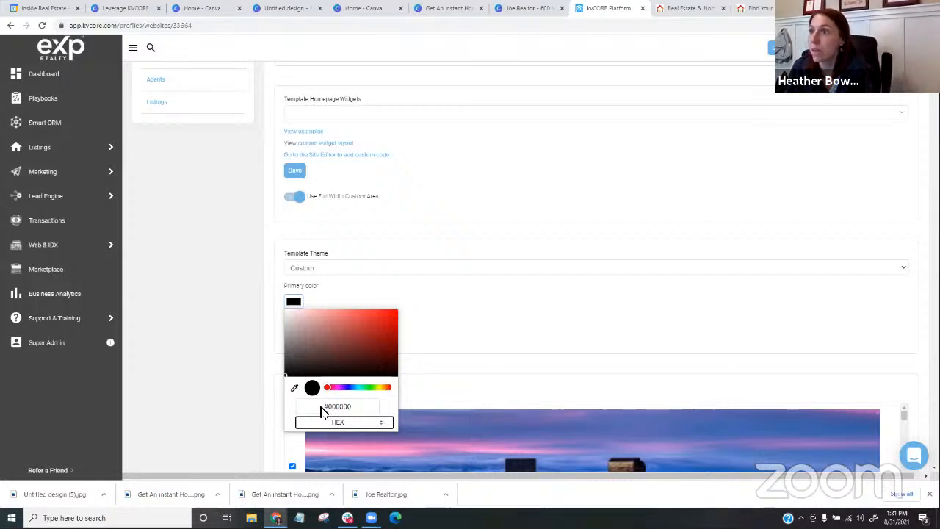
- Switch to the Canva signature banner and recolor the large script name with the dark orange from the RESIDE logo's photo colors
{"action": "left_click", "coordinate": [215, 9]}
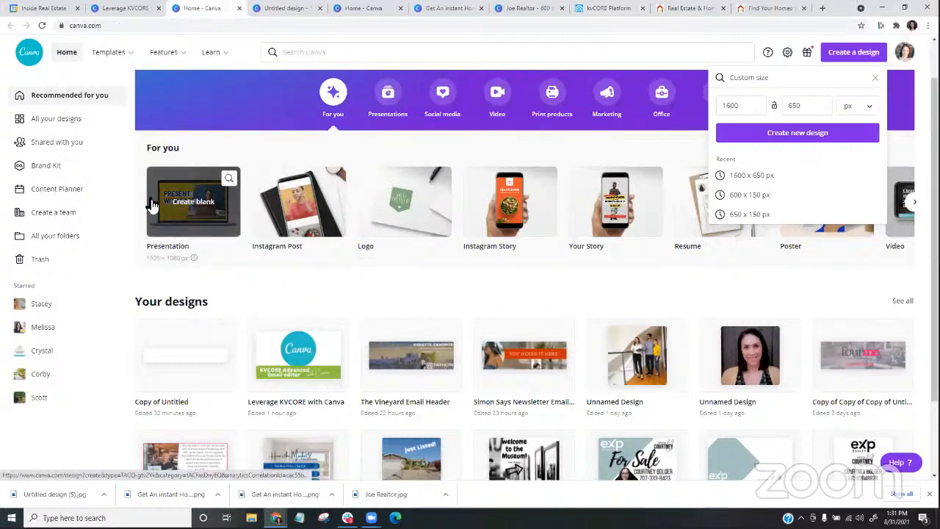
{"action": "left_click", "coordinate": [441, 7]}
{"action": "left_click", "coordinate": [504, 7]}
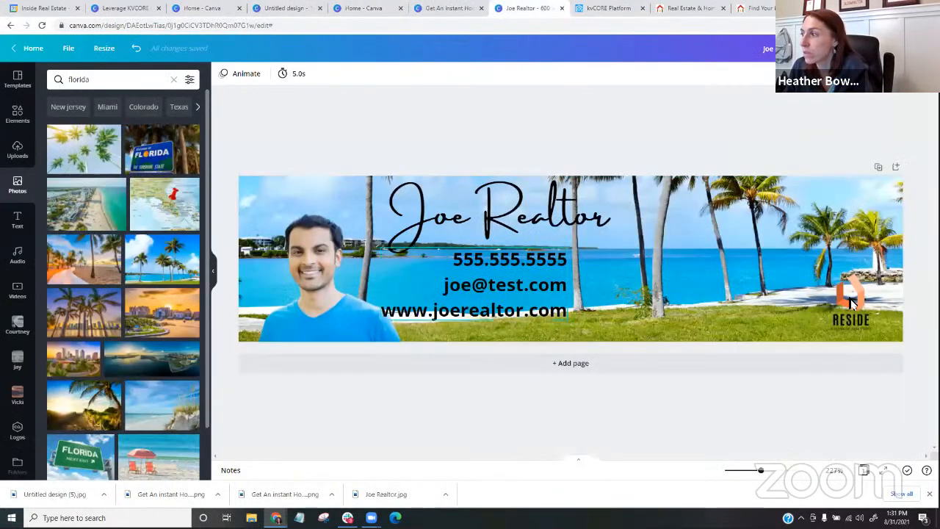
{"action": "left_click", "coordinate": [847, 301]}
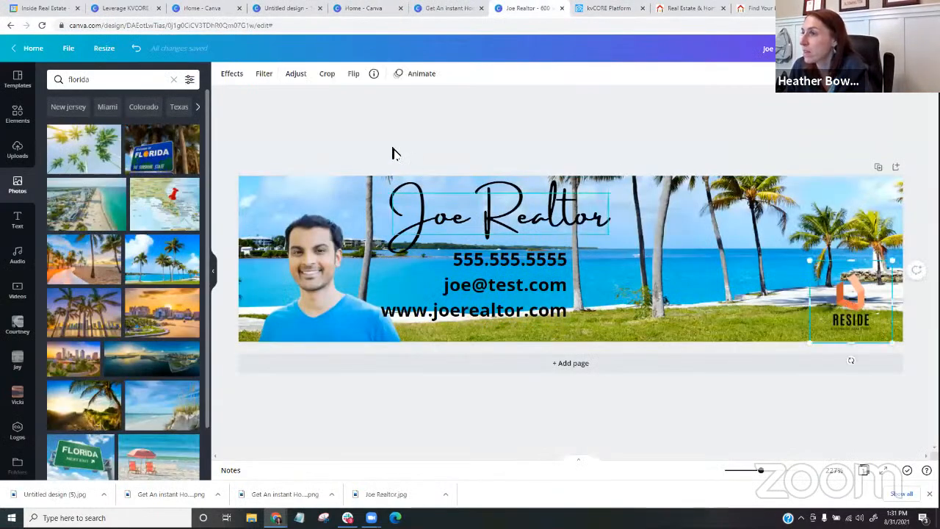
{"action": "left_click", "coordinate": [434, 199]}
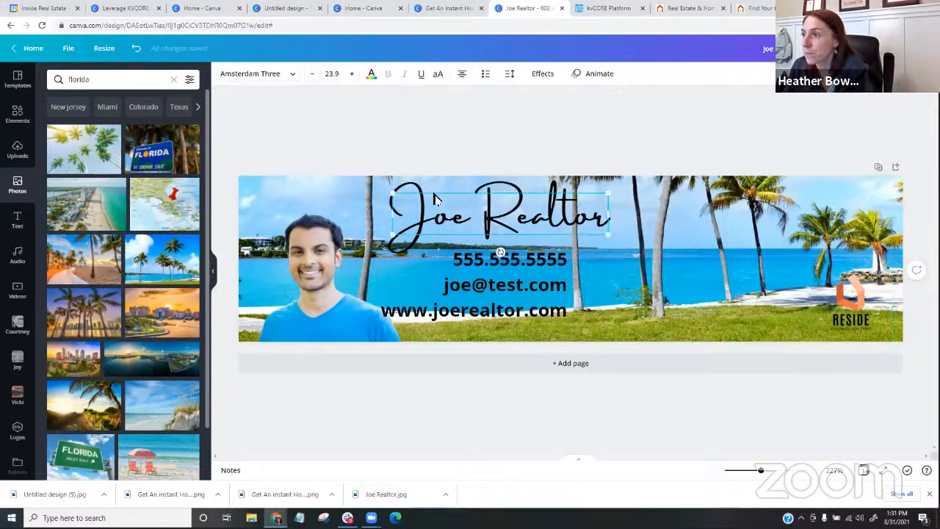
{"action": "left_click", "coordinate": [371, 74]}
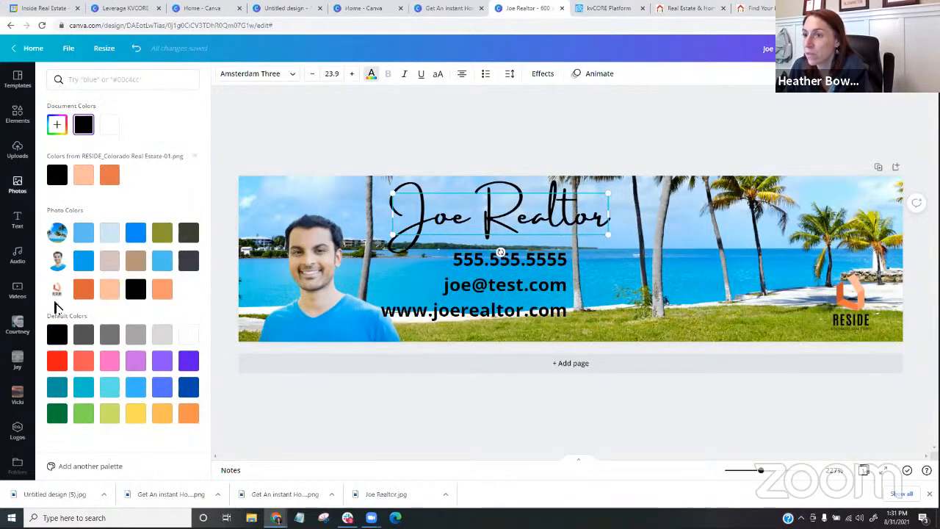
{"action": "left_click", "coordinate": [83, 290]}
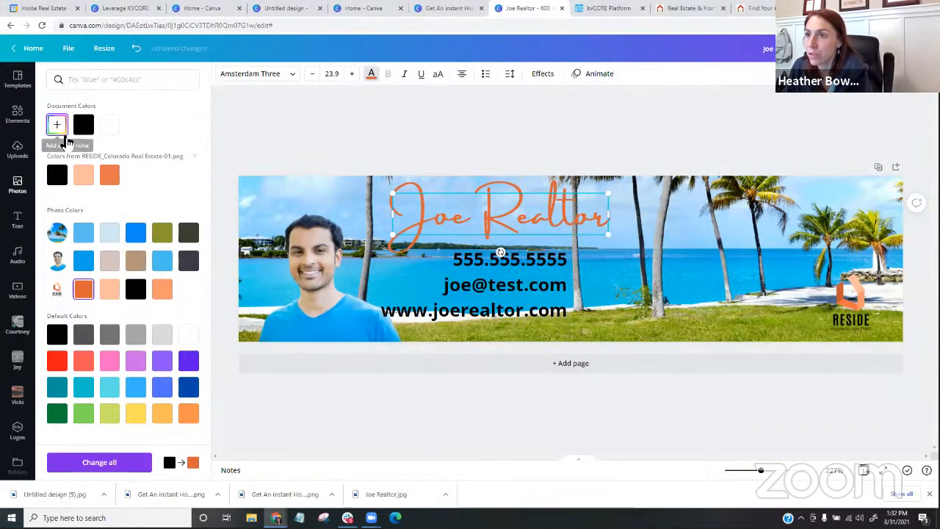
- Show the hex code of the script name's orange in the Canva signature banner
{"action": "left_click", "coordinate": [65, 137]}
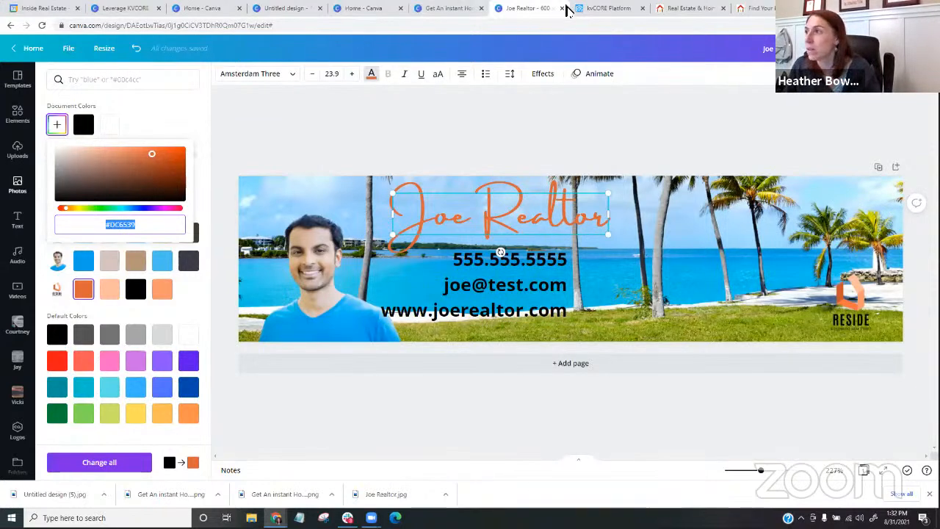
{"action": "left_click", "coordinate": [604, 11]}
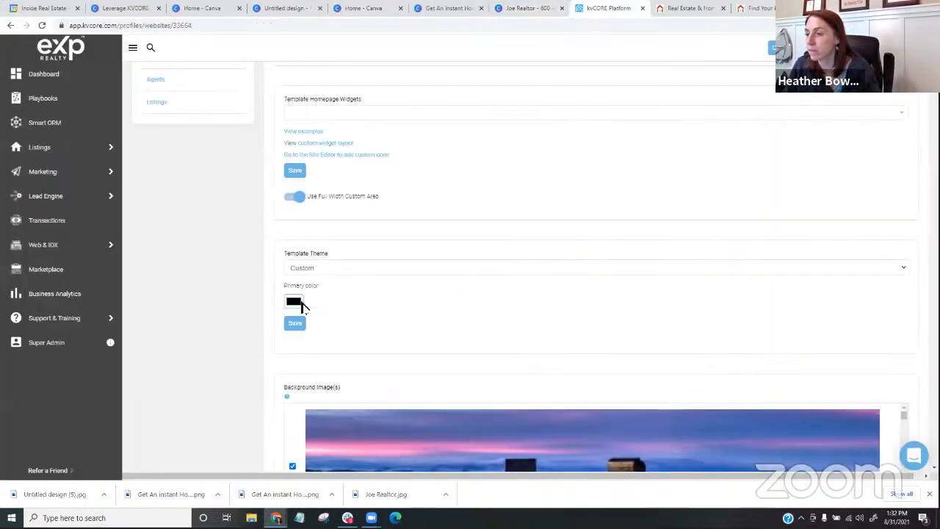
{"action": "left_click", "coordinate": [295, 303]}
{"action": "left_click", "coordinate": [381, 424]}
{"action": "left_click", "coordinate": [380, 425]}
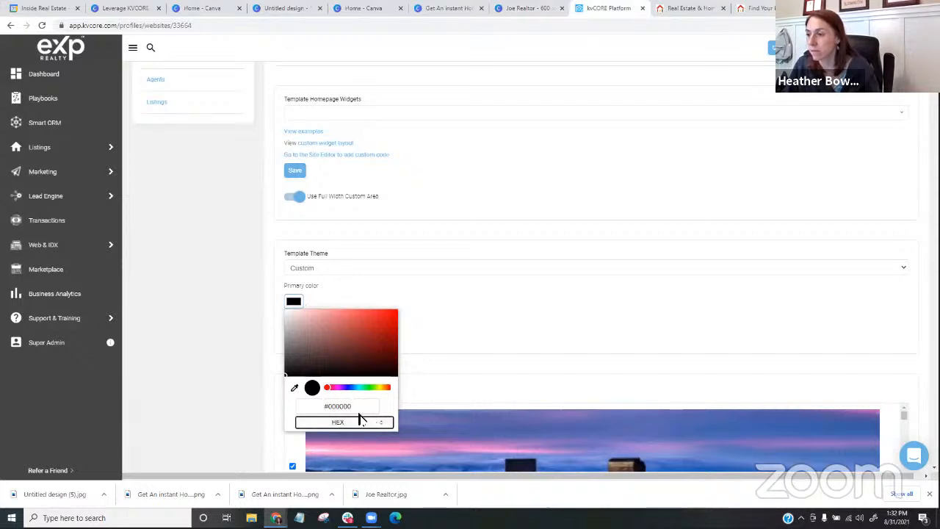
{"action": "left_click", "coordinate": [313, 402]}
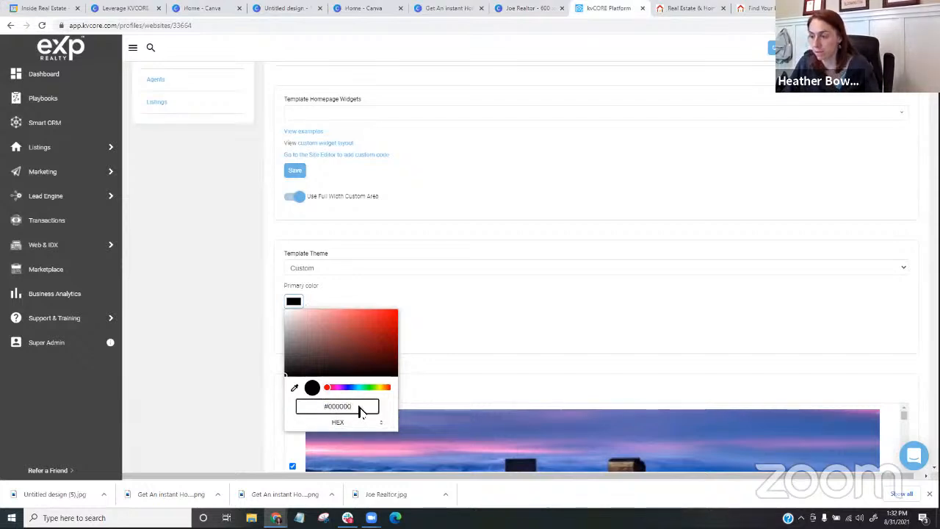
{"action": "key", "text": "ctrl+a"}
{"action": "key", "text": "BackSpace"}
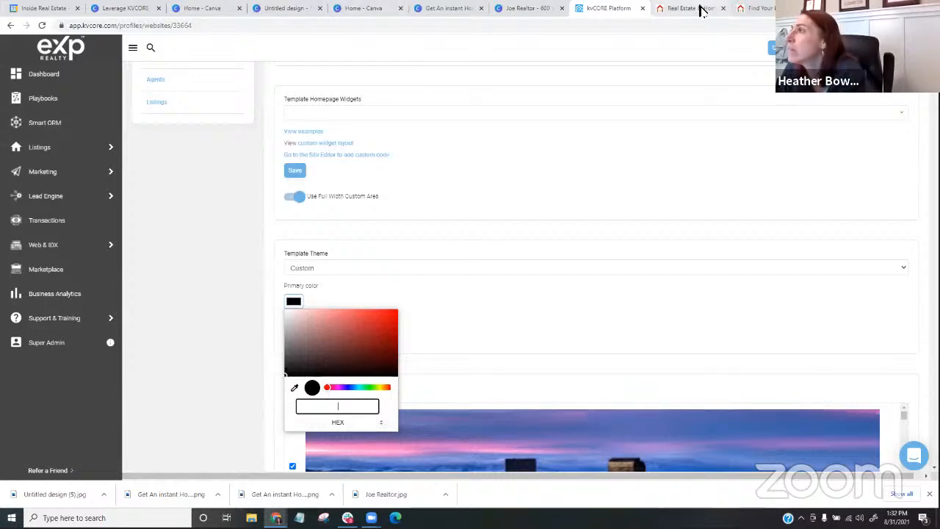
- Return to the Canva signature banner and select the hex code of the script name's orange
{"action": "left_click", "coordinate": [364, 8]}
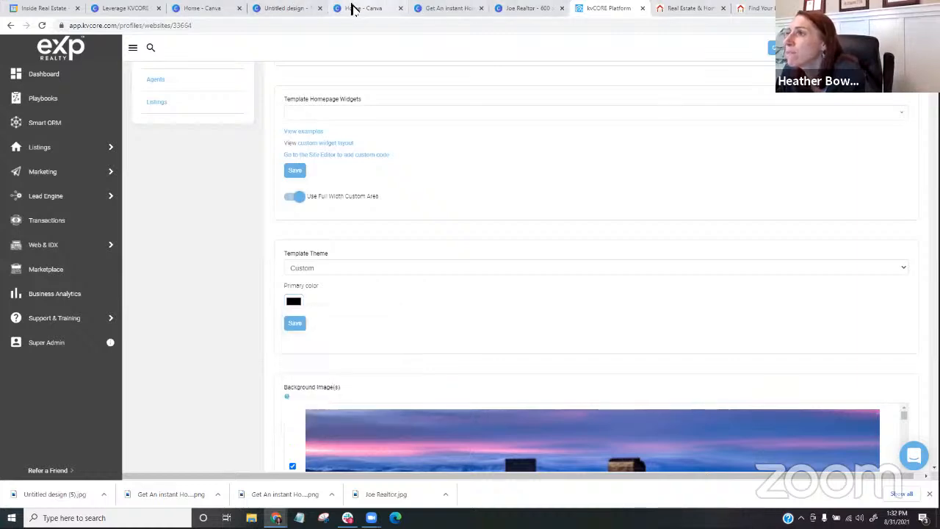
{"action": "left_click", "coordinate": [446, 8]}
{"action": "left_click", "coordinate": [500, 8]}
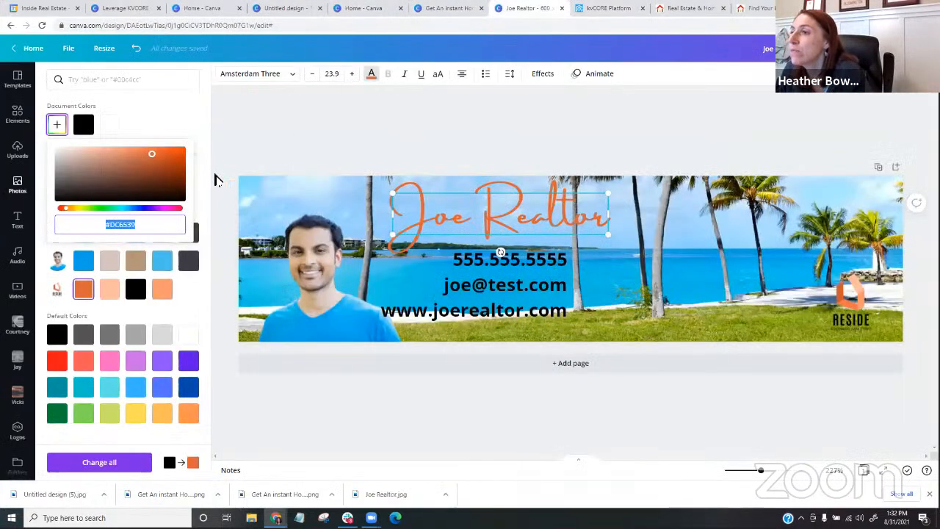
{"action": "double_click", "coordinate": [104, 223]}
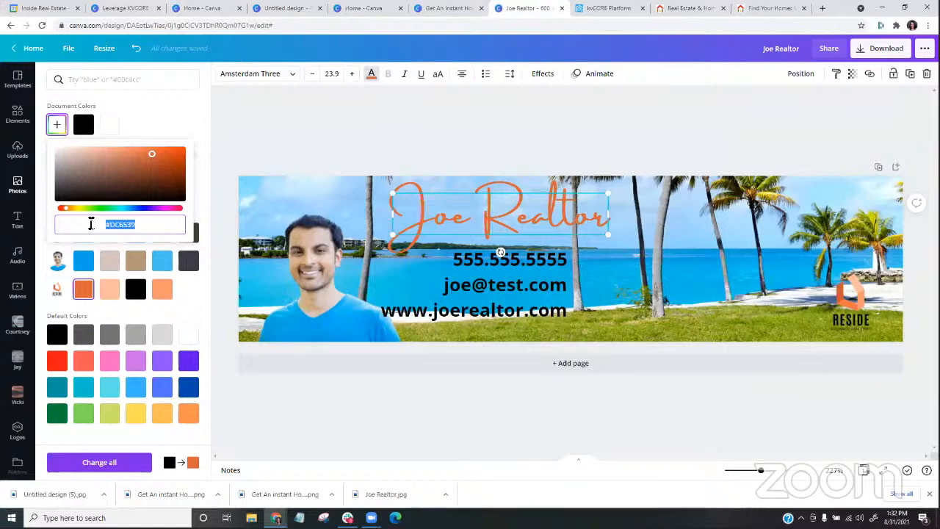
{"action": "left_click", "coordinate": [611, 8]}
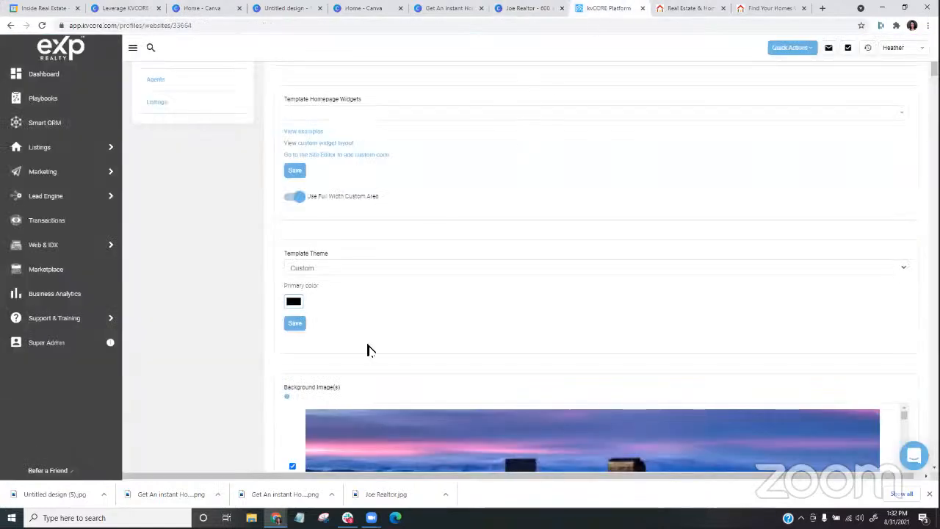
{"action": "left_click", "coordinate": [291, 304]}
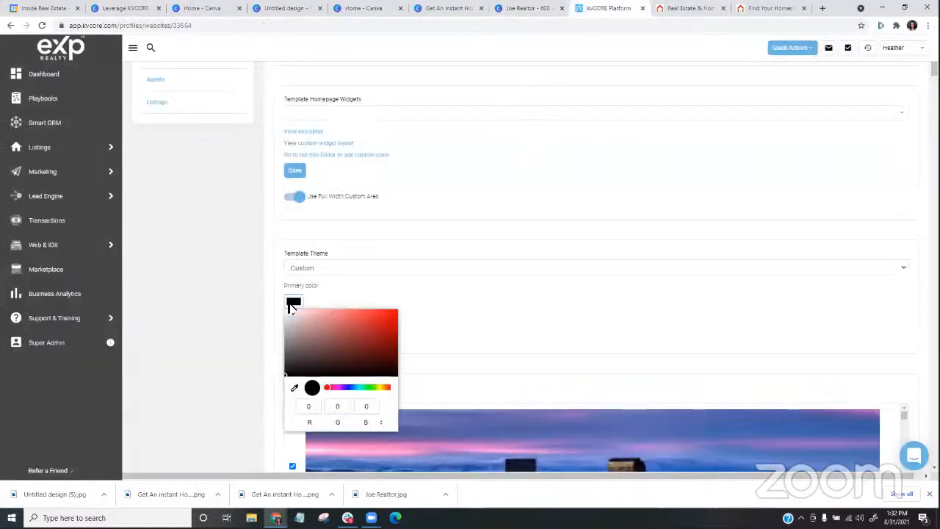
{"action": "left_click", "coordinate": [382, 427]}
{"action": "double_click", "coordinate": [351, 408]}
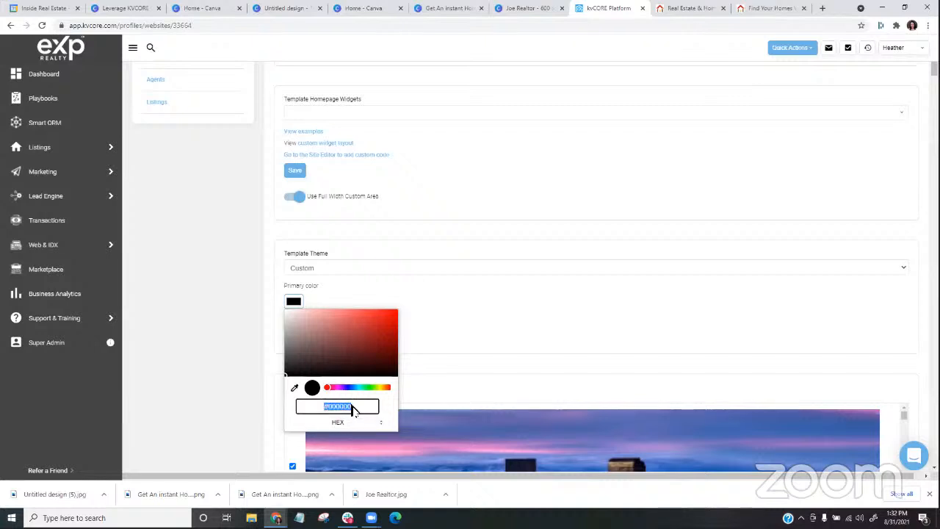
{"action": "key", "text": "BackSpace"}
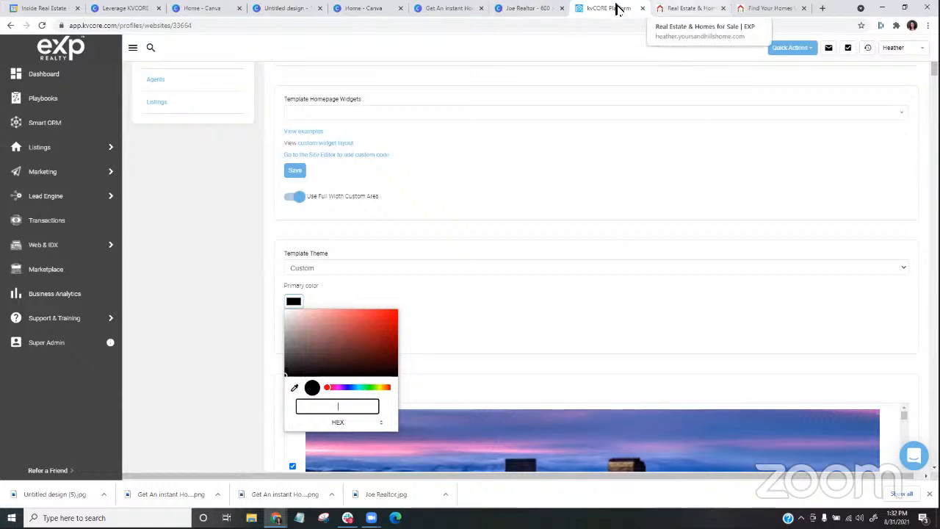
- Recheck the hex code in the Canva banner, and set the kvCORE custom theme's primary color to HEX DC3569
{"action": "left_click", "coordinate": [508, 9]}
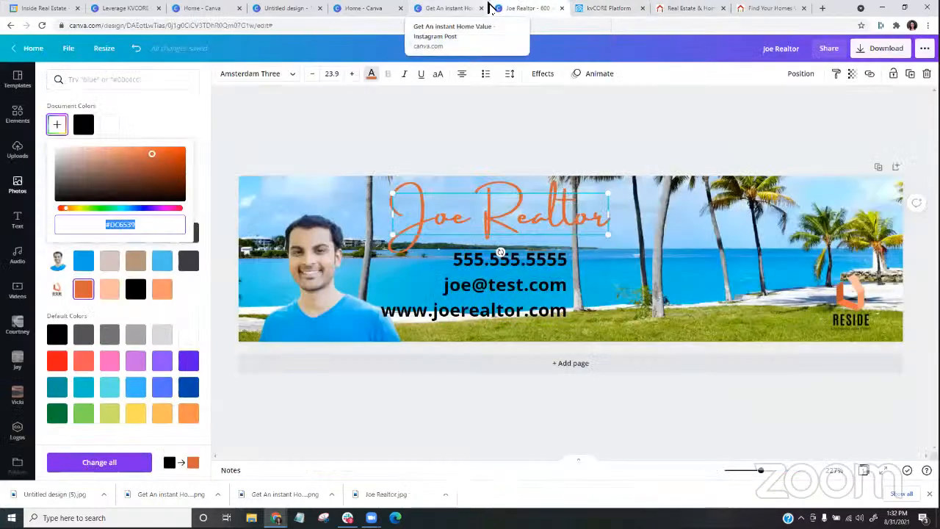
{"action": "left_click", "coordinate": [580, 8]}
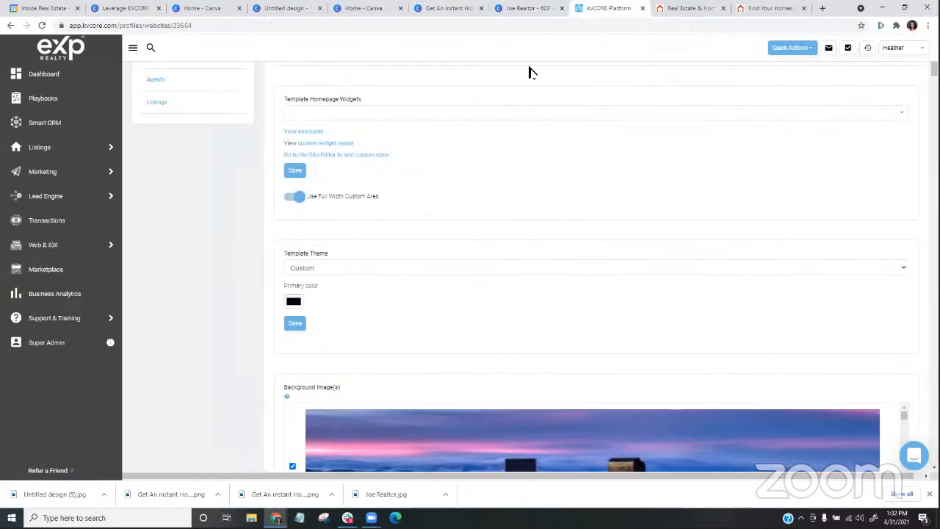
{"action": "left_click", "coordinate": [294, 302]}
{"action": "left_click", "coordinate": [381, 423]}
{"action": "left_click", "coordinate": [381, 422]}
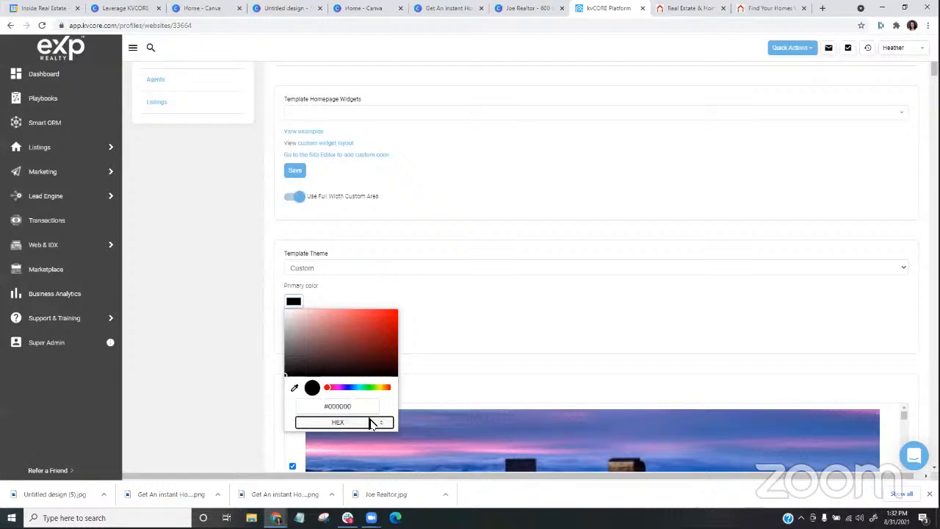
{"action": "left_click", "coordinate": [361, 415]}
{"action": "type", "text": "D"}
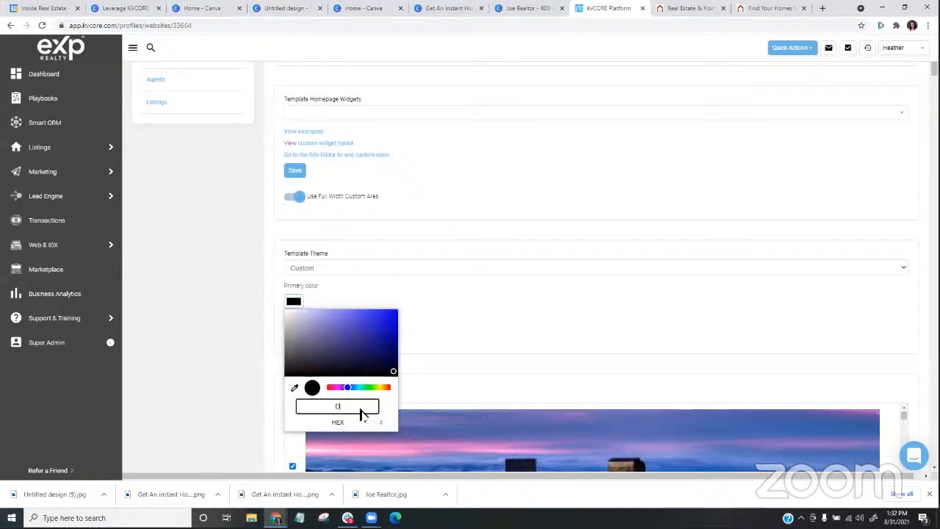
{"action": "type", "text": "C35"}
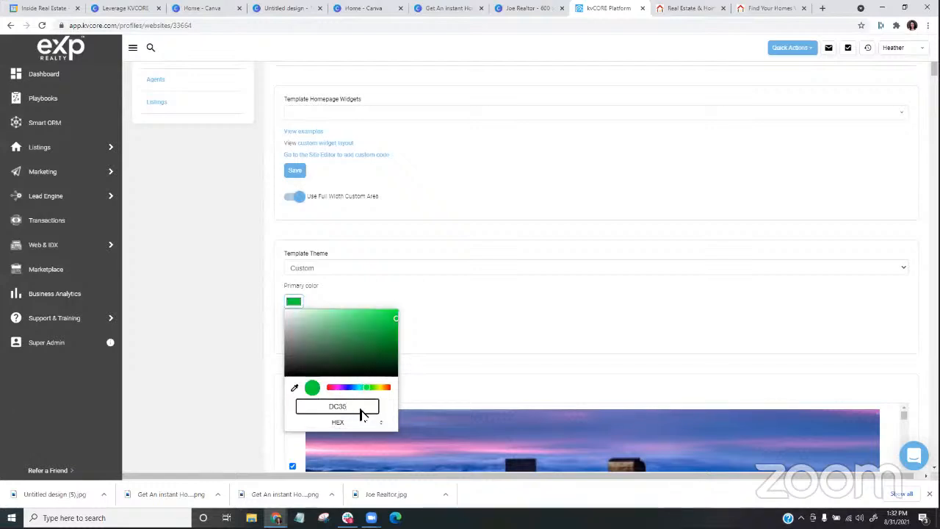
{"action": "type", "text": "69"}
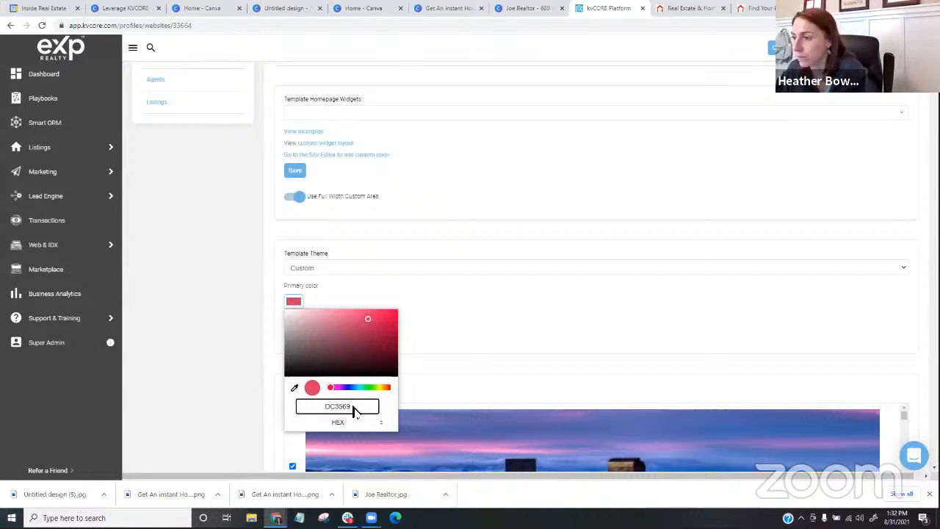
{"action": "left_click", "coordinate": [456, 311]}
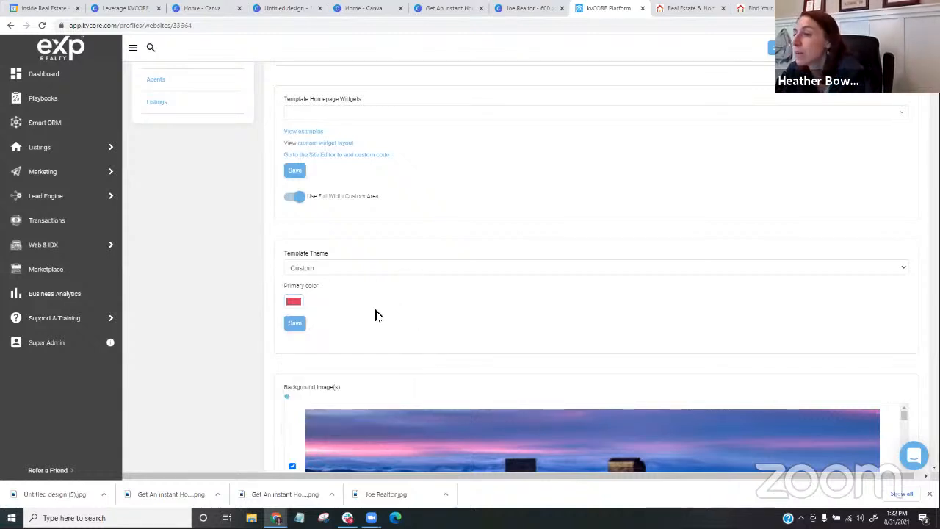
- Open the site editor for custom homepage code and examine the HTML source of the listing category tiles
{"action": "scroll", "coordinate": [408, 157], "scroll_direction": "up", "scroll_amount": 1}
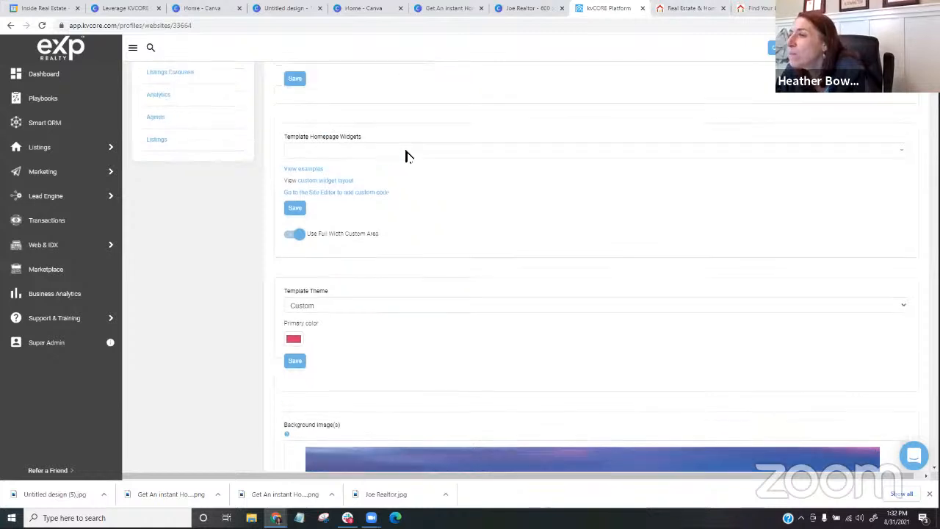
{"action": "scroll", "coordinate": [408, 156], "scroll_direction": "up", "scroll_amount": 4}
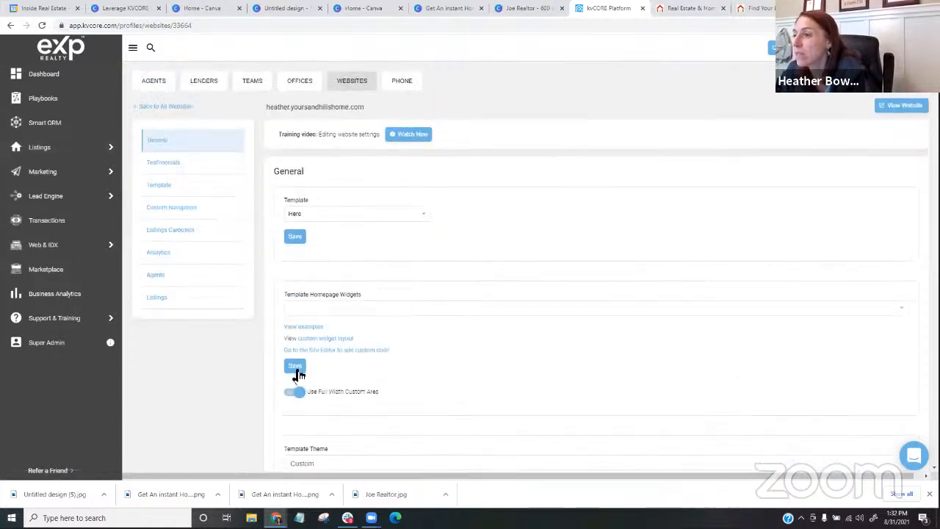
{"action": "left_click", "coordinate": [360, 351]}
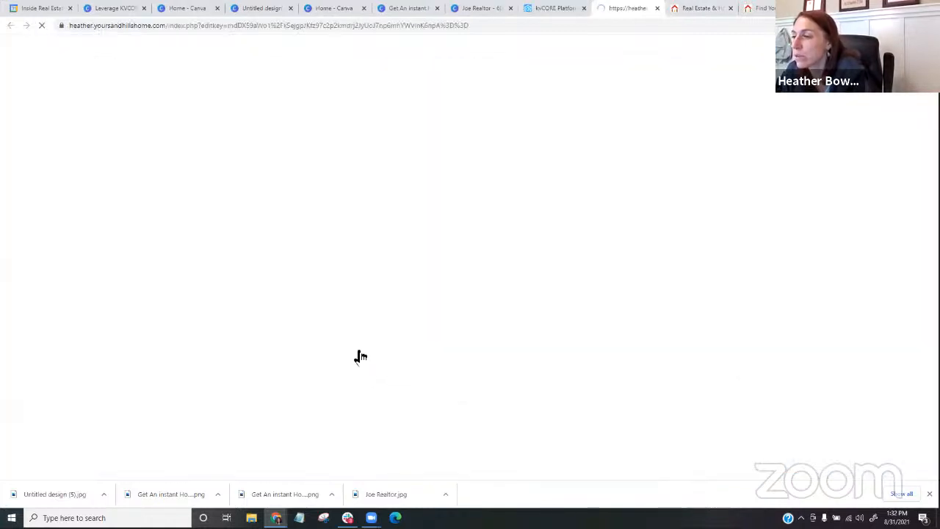
{"action": "scroll", "coordinate": [323, 319], "scroll_direction": "down", "scroll_amount": 3}
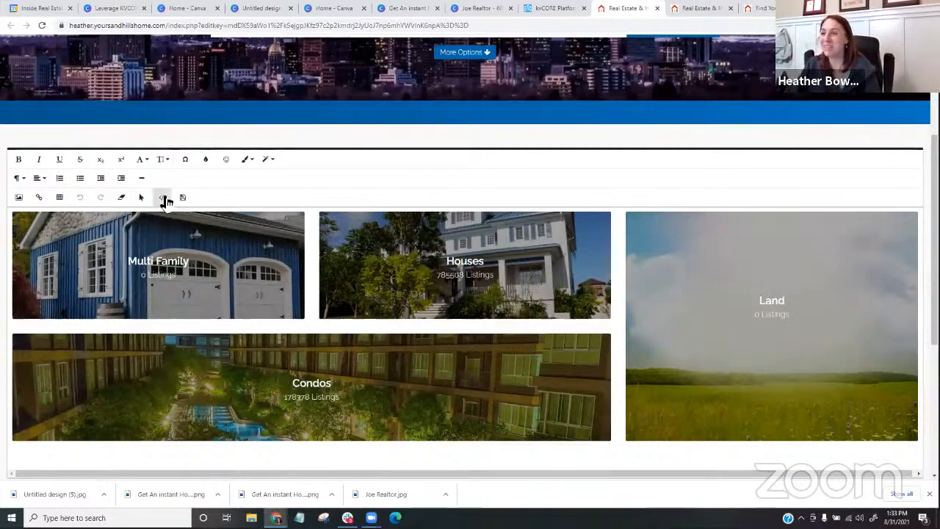
{"action": "left_click", "coordinate": [163, 198]}
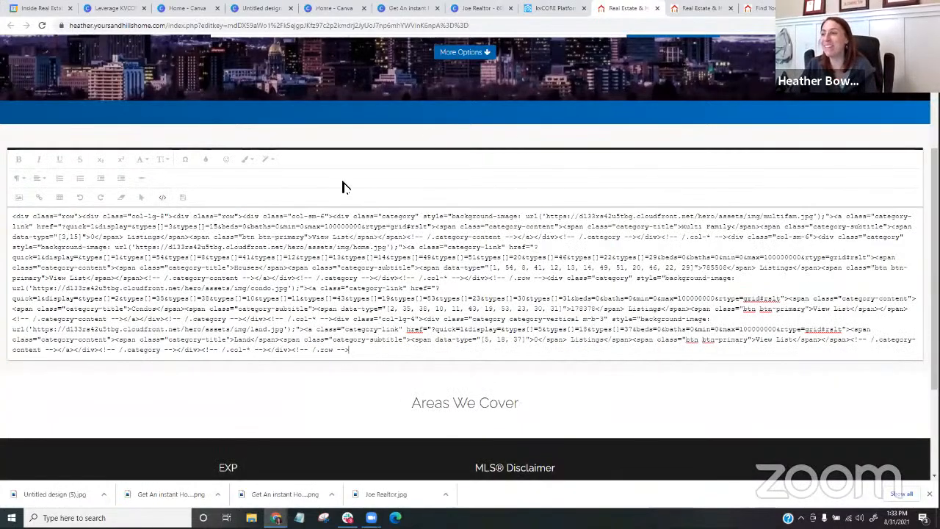
{"action": "left_click", "coordinate": [163, 199]}
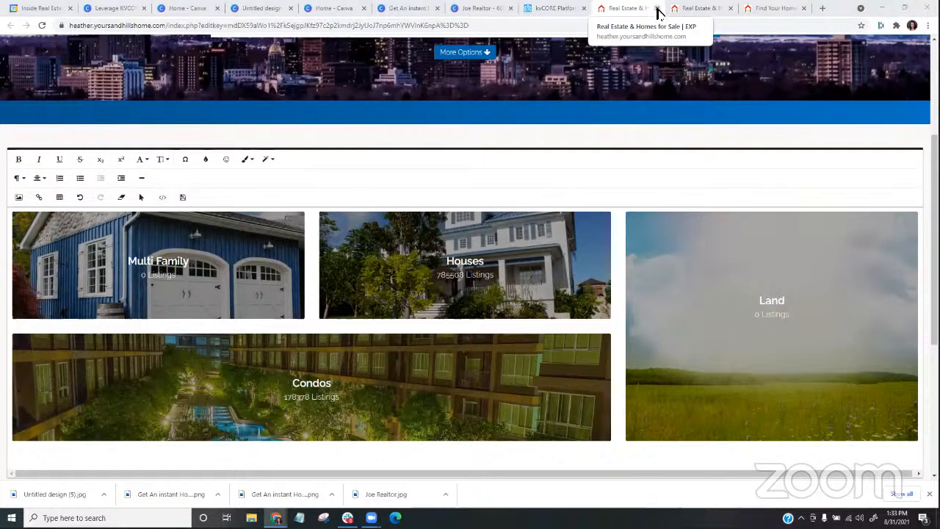
- Switch to the Canva home page and create a blank Instagram Post design
{"action": "left_click", "coordinate": [560, 9]}
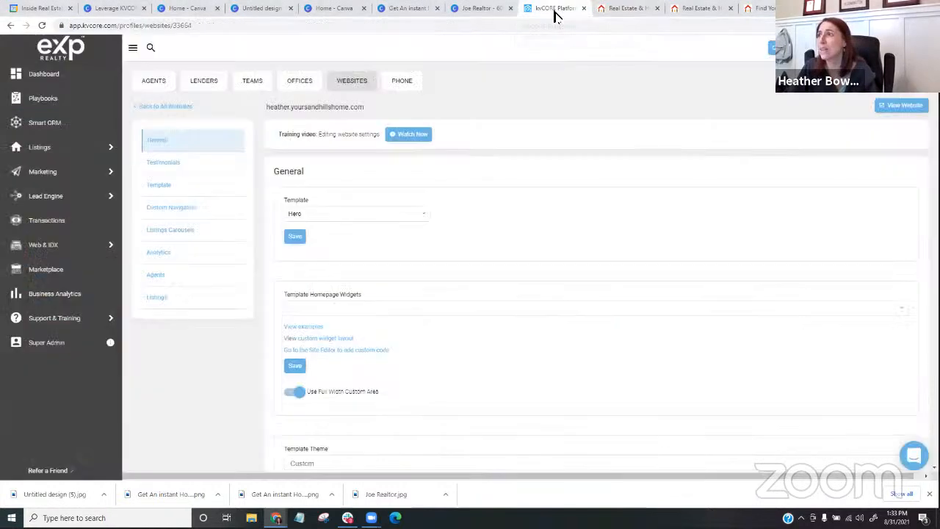
{"action": "left_click", "coordinate": [342, 8]}
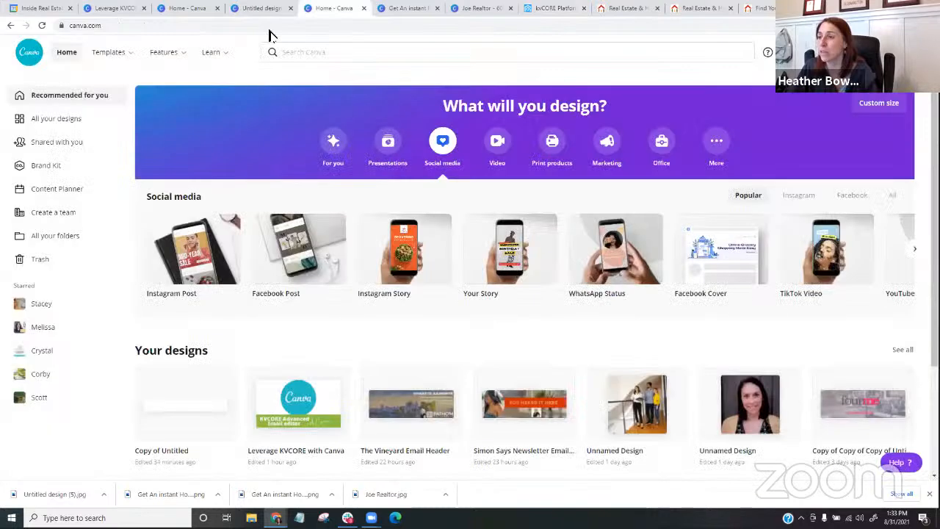
{"action": "left_click", "coordinate": [193, 266]}
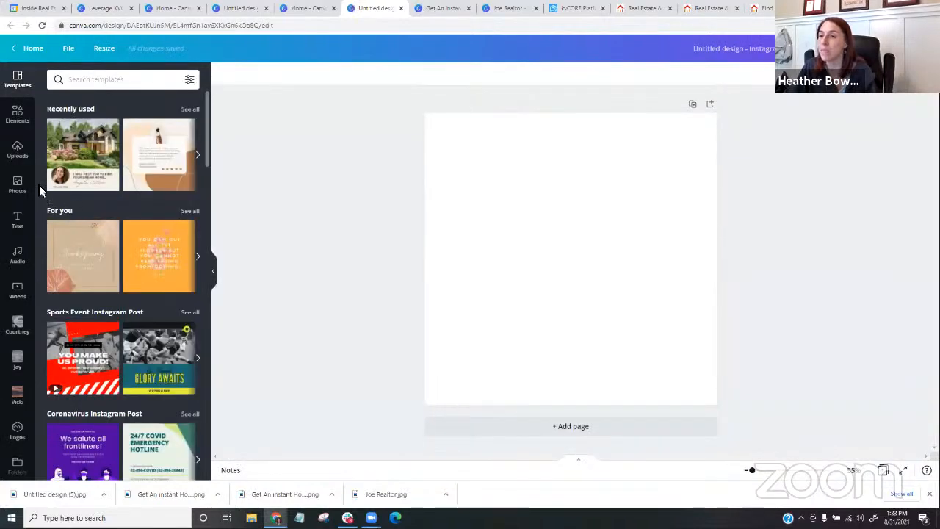
- Browse the suggested Instagram Post templates and search the template library for "testamonials"
{"action": "scroll", "coordinate": [151, 312], "scroll_direction": "down", "scroll_amount": 1}
{"action": "scroll", "coordinate": [151, 312], "scroll_direction": "down", "scroll_amount": 5}
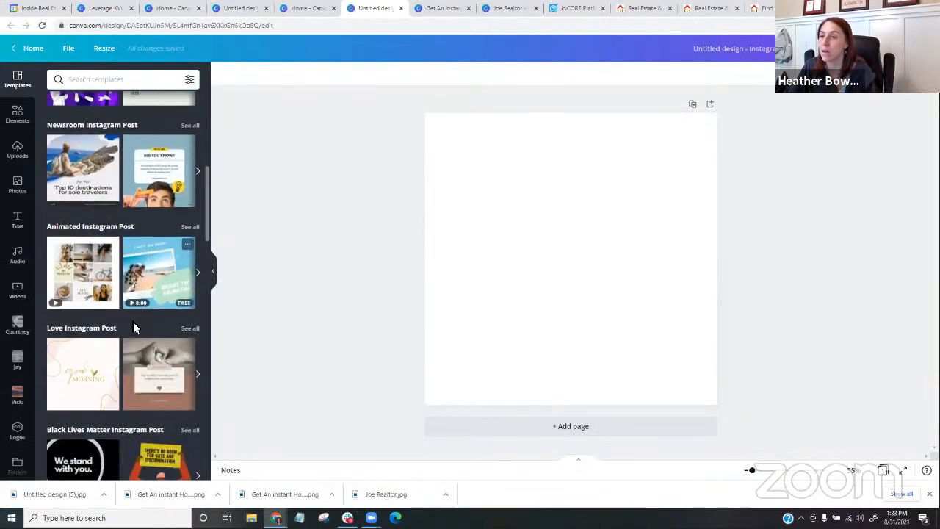
{"action": "scroll", "coordinate": [134, 322], "scroll_direction": "up", "scroll_amount": 4}
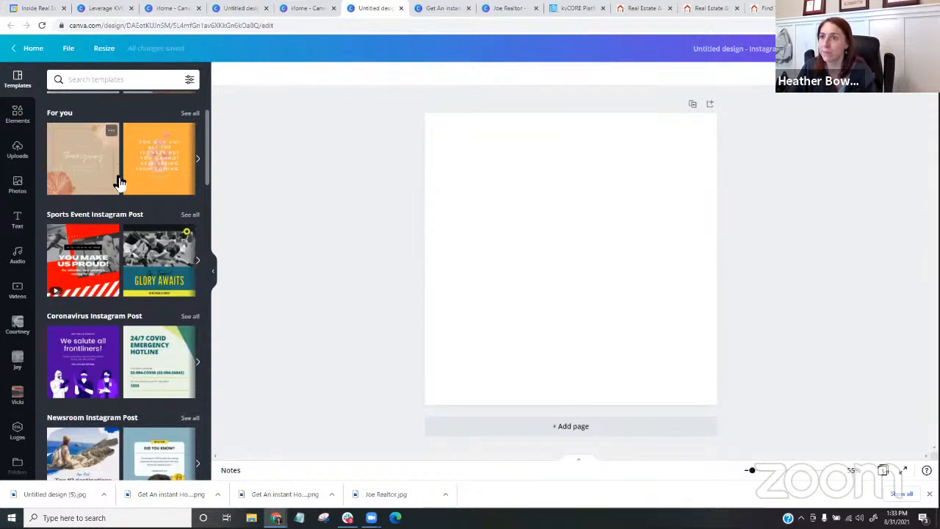
{"action": "scroll", "coordinate": [119, 183], "scroll_direction": "down", "scroll_amount": 3}
{"action": "scroll", "coordinate": [114, 161], "scroll_direction": "up", "scroll_amount": 2}
{"action": "left_click", "coordinate": [105, 81]}
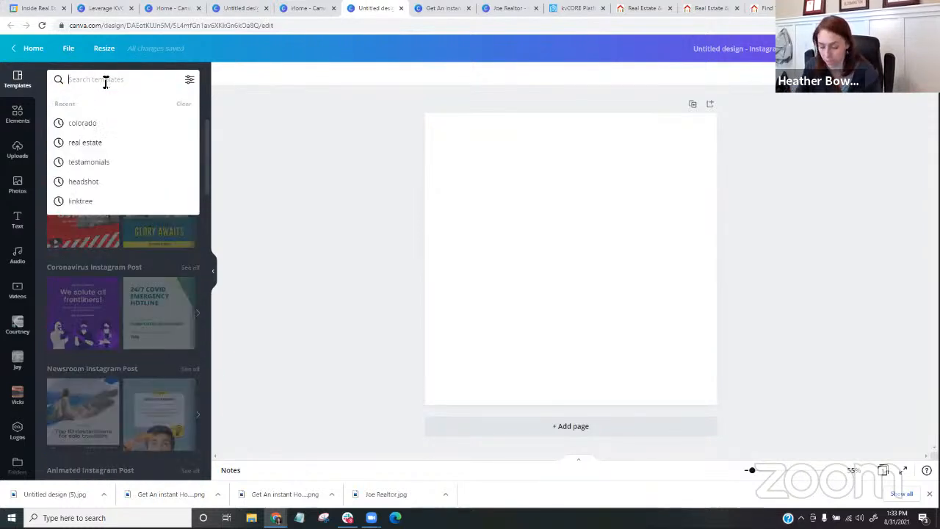
{"action": "type", "text": "test"}
{"action": "left_click", "coordinate": [117, 125]}
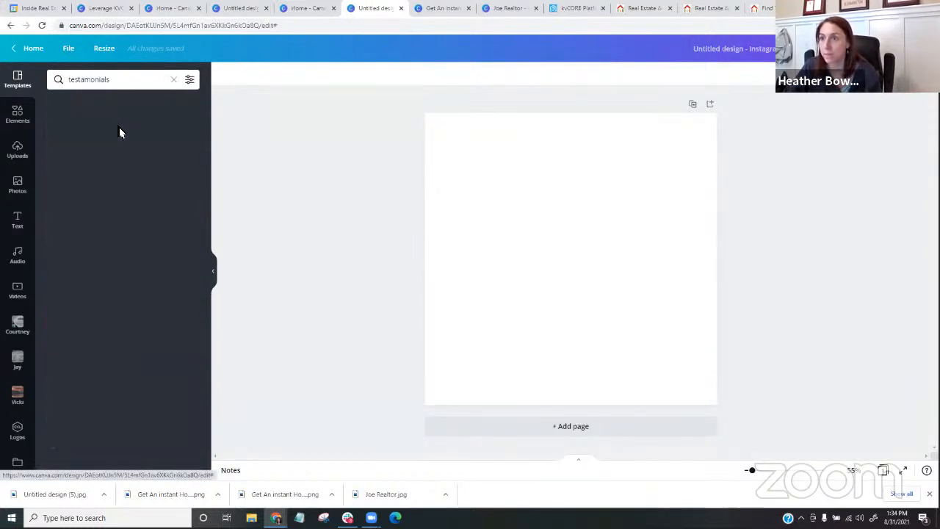
- Look through the testimonial template results for the Instagram post
{"action": "scroll", "coordinate": [120, 147], "scroll_direction": "down", "scroll_amount": 3}
{"action": "scroll", "coordinate": [179, 219], "scroll_direction": "down", "scroll_amount": 10}
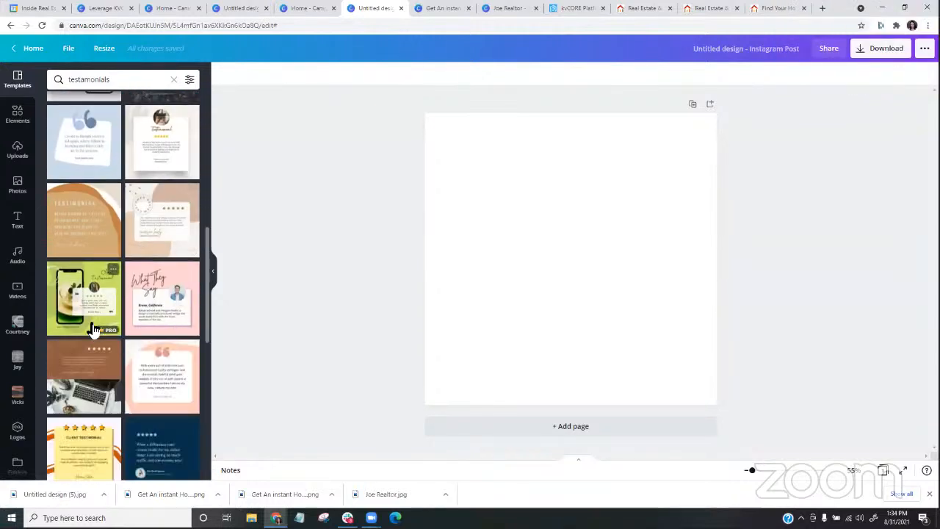
{"action": "scroll", "coordinate": [117, 324], "scroll_direction": "down", "scroll_amount": 10}
{"action": "scroll", "coordinate": [92, 309], "scroll_direction": "down", "scroll_amount": 10}
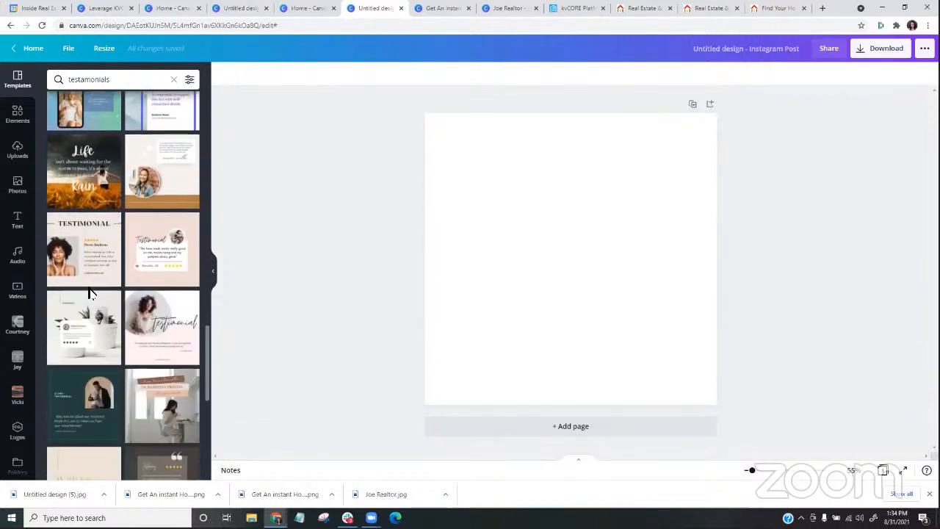
{"action": "scroll", "coordinate": [89, 293], "scroll_direction": "up", "scroll_amount": 5}
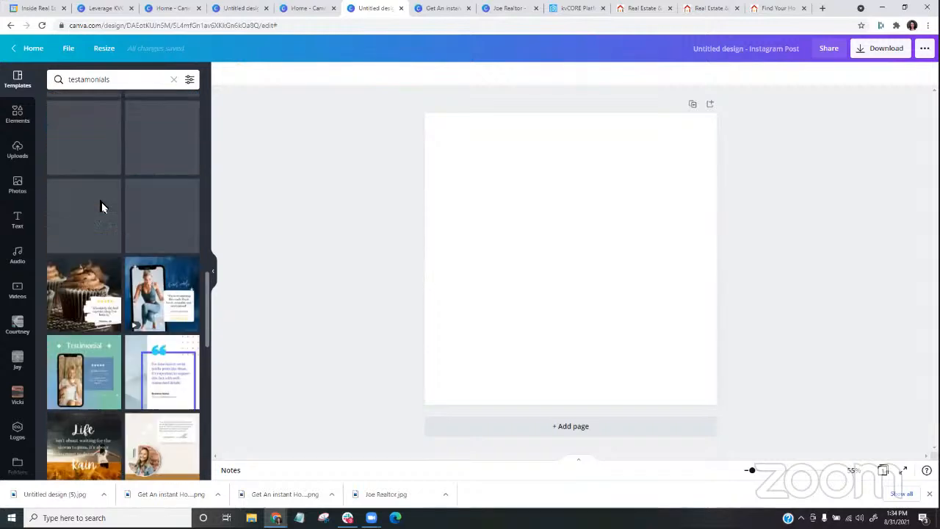
- Search the template library for "sold" and apply the yellow "Open House For Sale" template to the blank post
{"action": "left_click", "coordinate": [117, 79]}
{"action": "type", "text": "sold"}
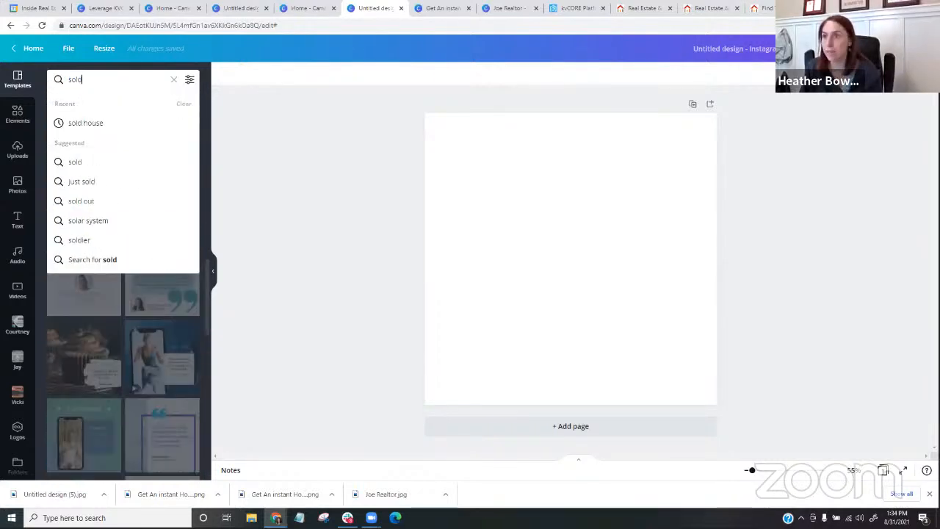
{"action": "key", "text": "Return"}
{"action": "scroll", "coordinate": [133, 240], "scroll_direction": "down", "scroll_amount": 5}
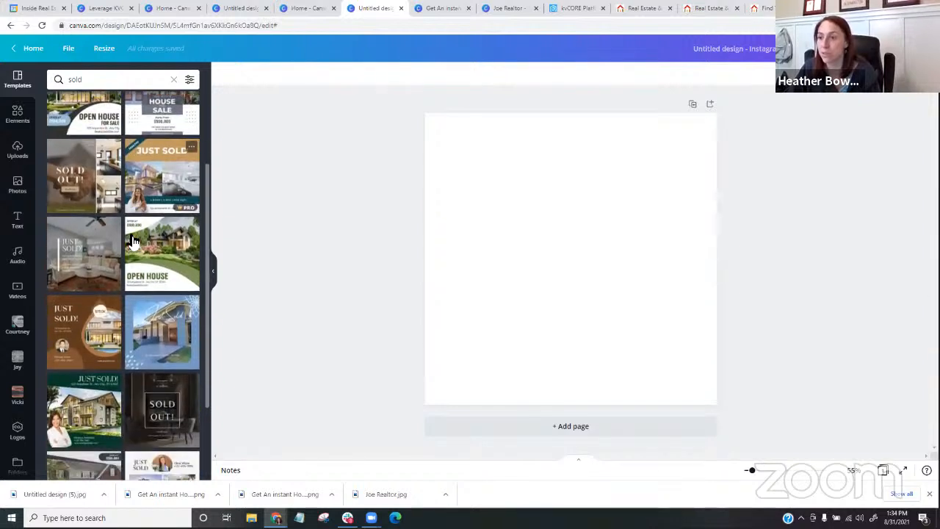
{"action": "scroll", "coordinate": [103, 307], "scroll_direction": "down", "scroll_amount": 10}
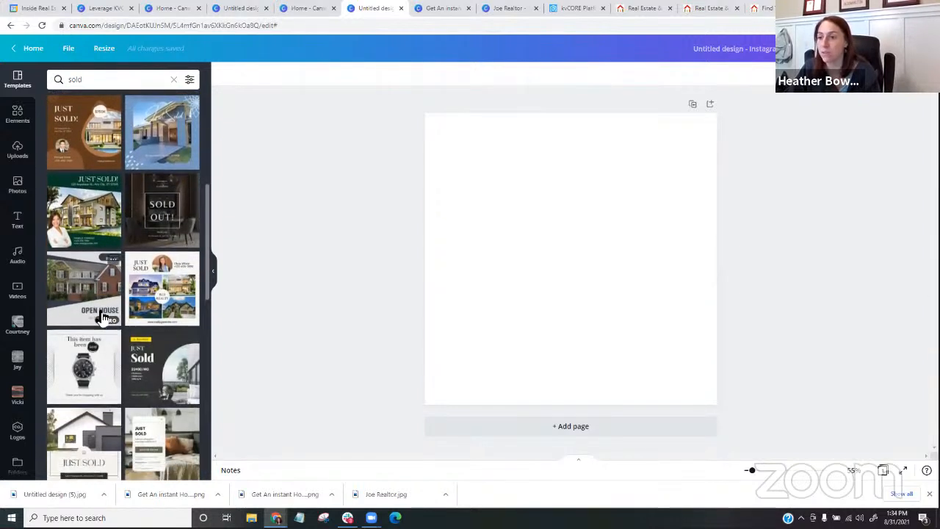
{"action": "scroll", "coordinate": [100, 315], "scroll_direction": "down", "scroll_amount": 3}
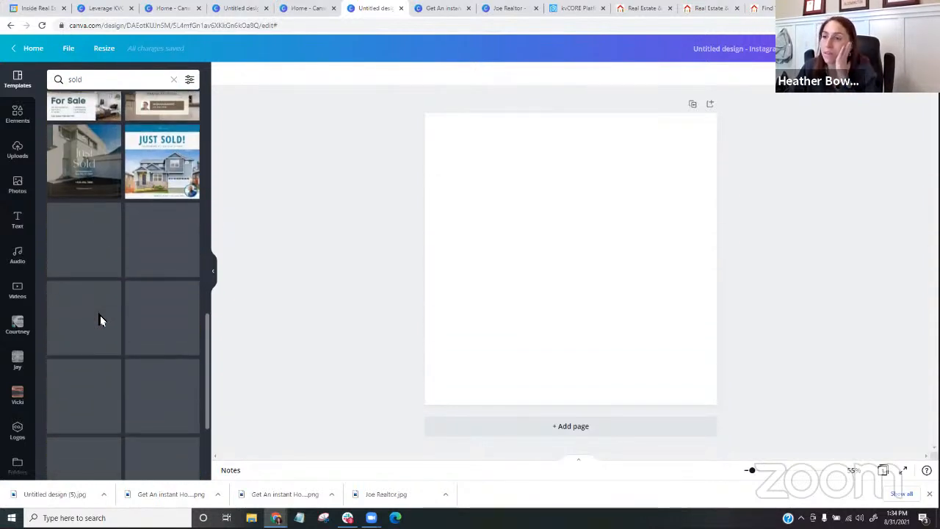
{"action": "scroll", "coordinate": [102, 321], "scroll_direction": "down", "scroll_amount": 2}
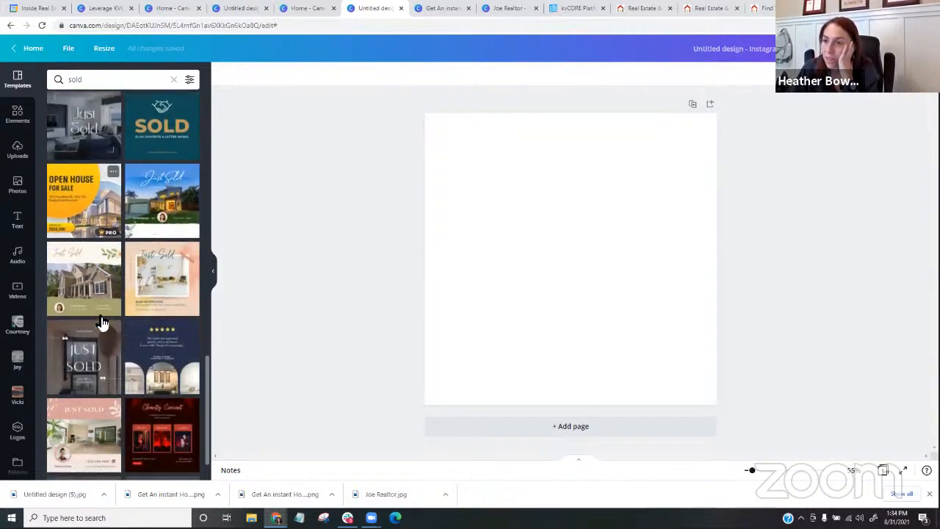
{"action": "left_click", "coordinate": [87, 207]}
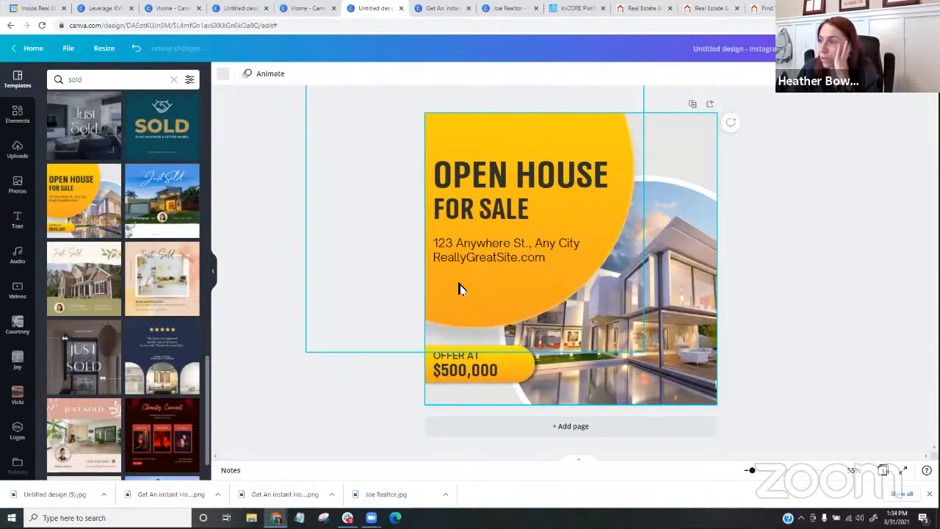
- Inspect the template's yellow circle and the text colour options of the $500,000 price, leaving the design unchanged
{"action": "left_click", "coordinate": [458, 288]}
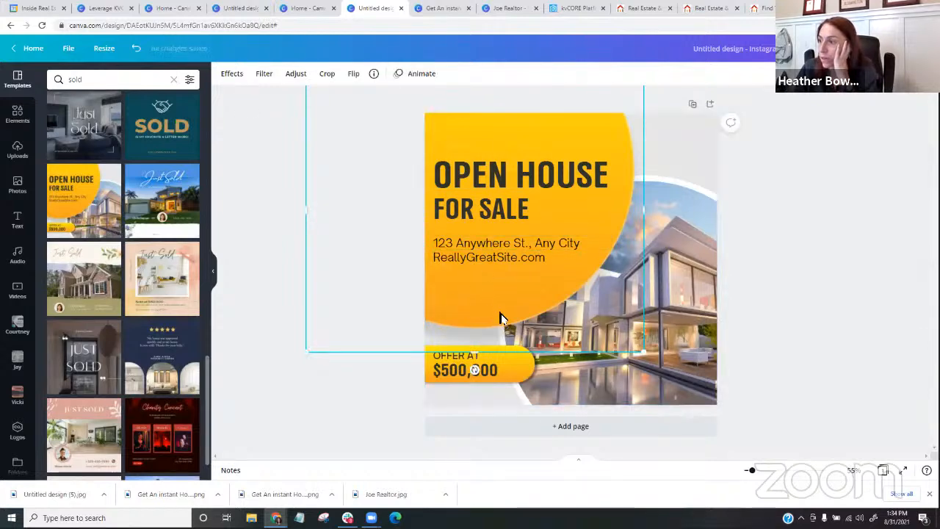
{"action": "left_click", "coordinate": [516, 371]}
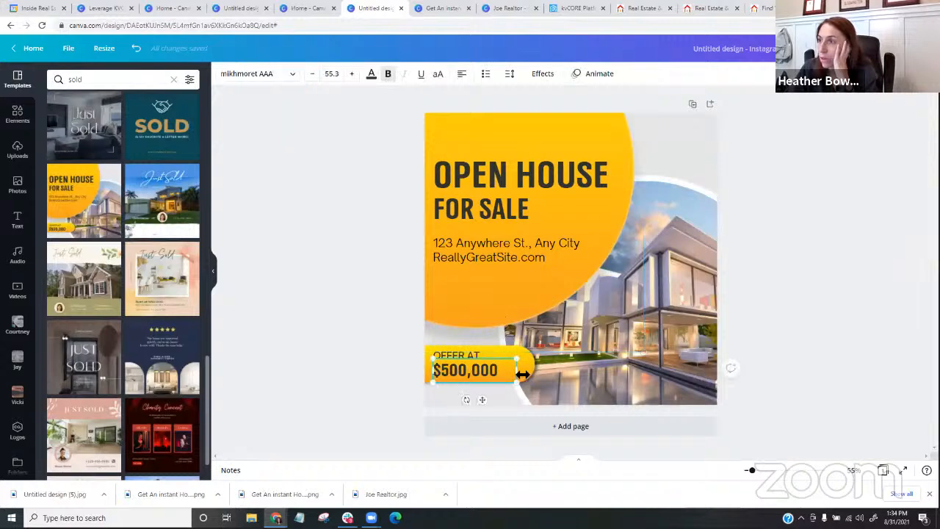
{"action": "left_click", "coordinate": [371, 74]}
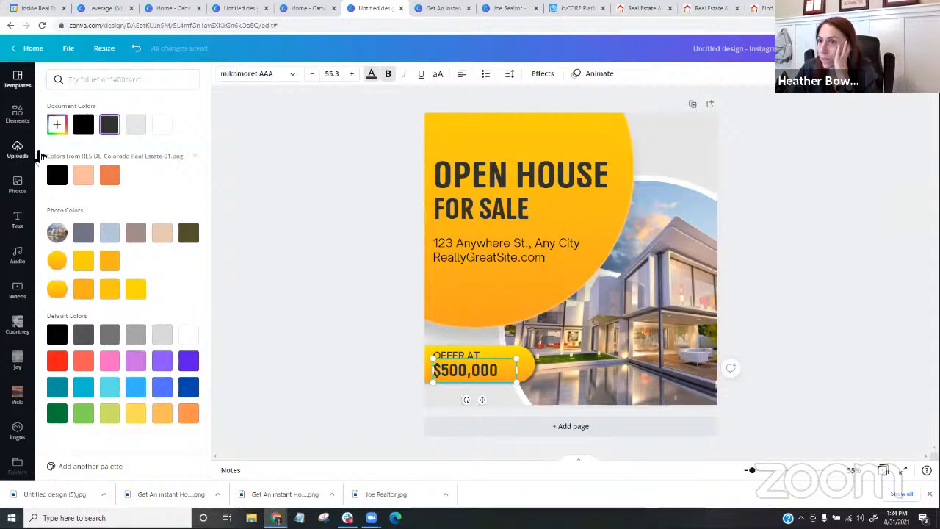
{"action": "left_click", "coordinate": [333, 346]}
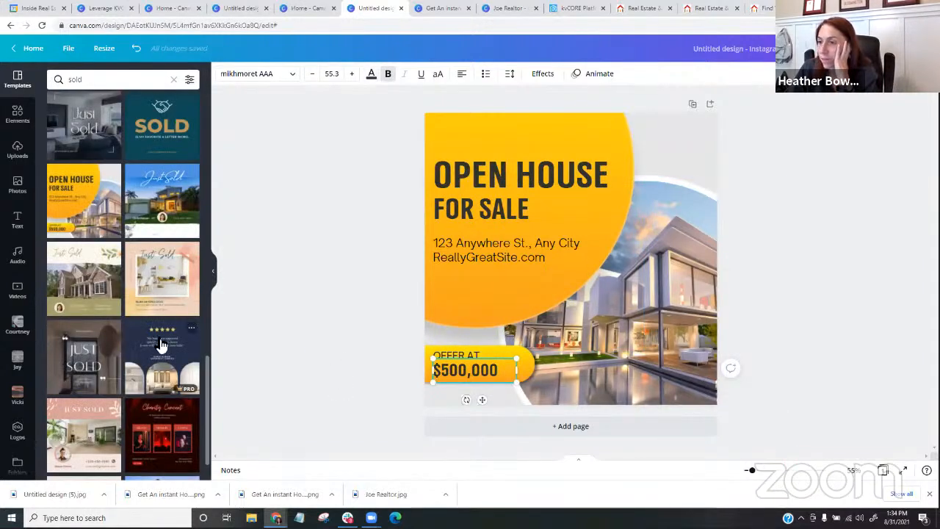
{"action": "left_click", "coordinate": [272, 357]}
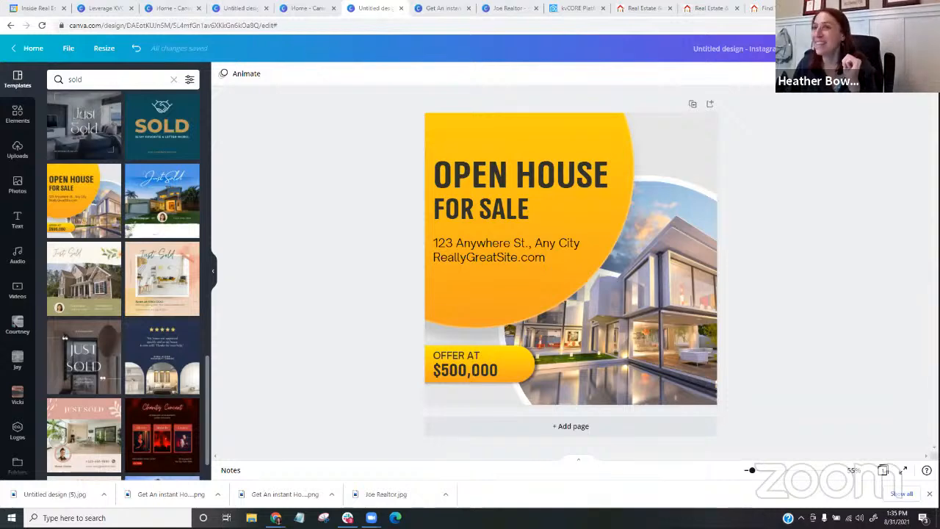
- Remove the first tab from the browser window, and search the template library for "labor day" to look through the designs
{"action": "left_click_drag", "start_coordinate": [57, 8], "coordinate": [6, 8]}
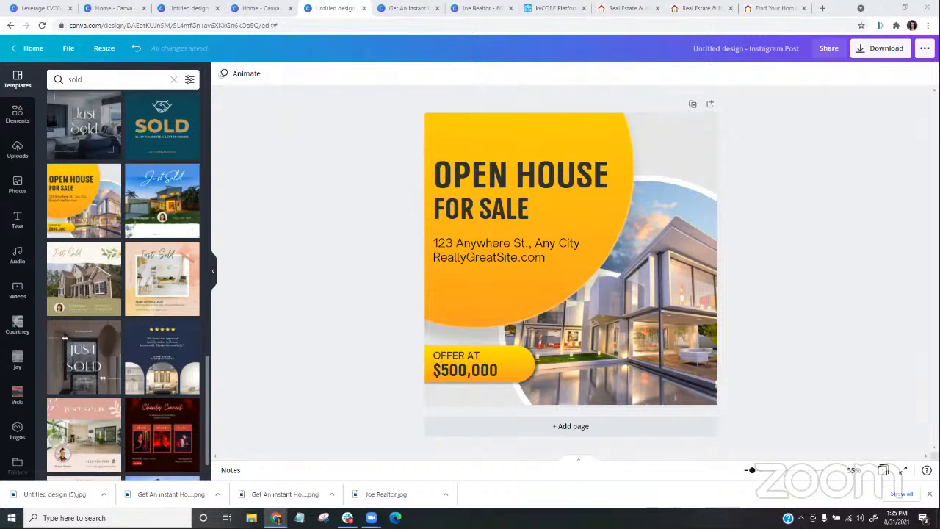
{"action": "left_click", "coordinate": [97, 81]}
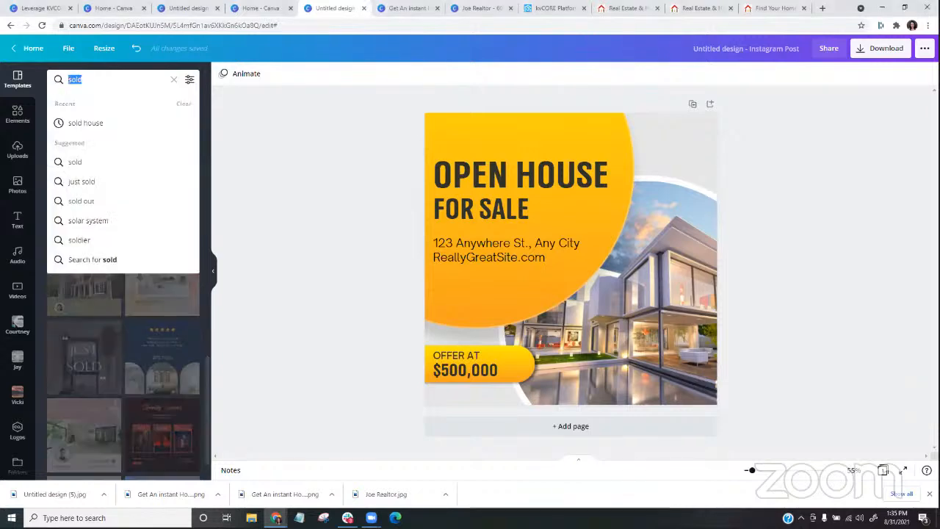
{"action": "type", "text": "labor day"}
{"action": "key", "text": "Return"}
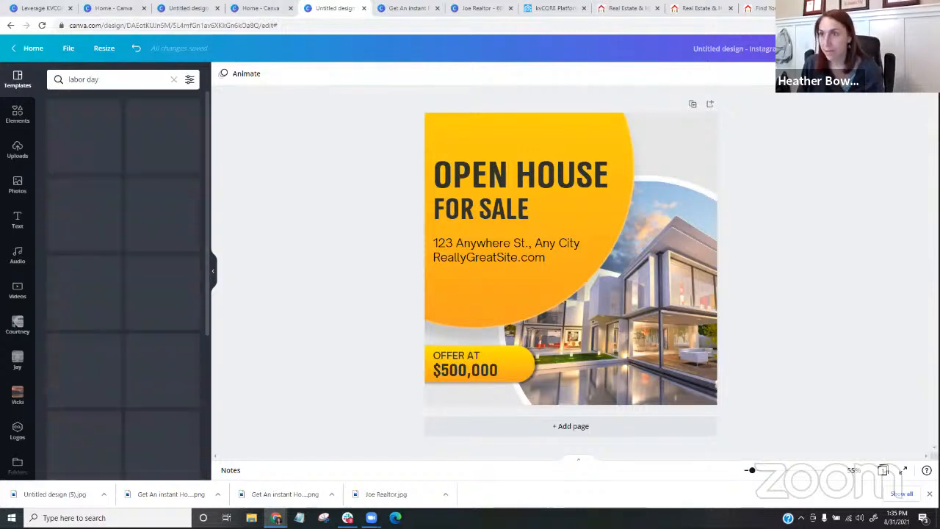
{"action": "scroll", "coordinate": [142, 338], "scroll_direction": "down", "scroll_amount": 5}
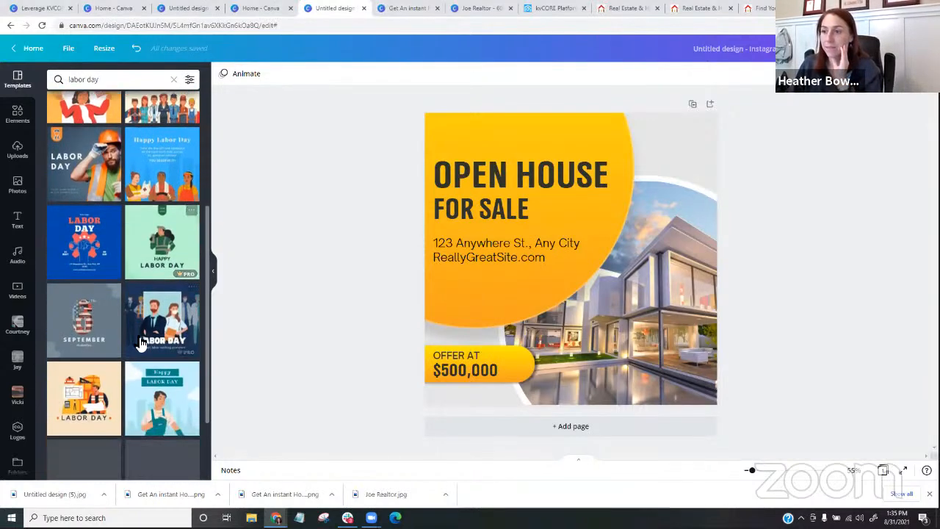
{"action": "scroll", "coordinate": [142, 343], "scroll_direction": "down", "scroll_amount": 5}
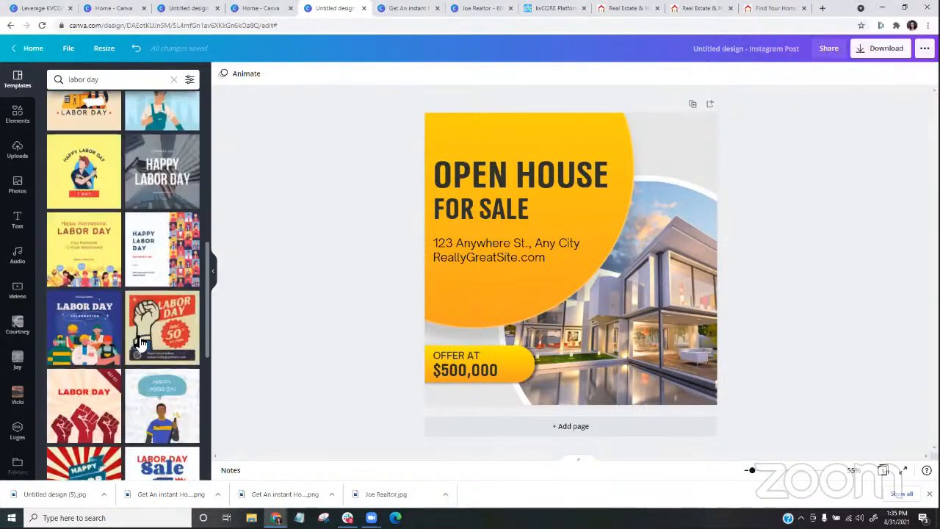
{"action": "scroll", "coordinate": [85, 327], "scroll_direction": "down", "scroll_amount": 1}
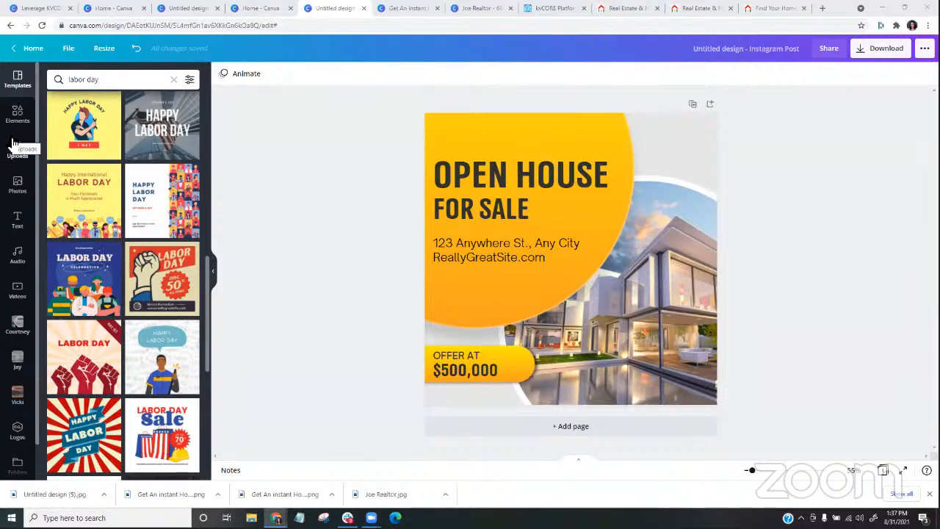
- Return to the Canva home page and open the Brand Kit to examine its logos, colours and uploaded fonts
{"action": "left_click", "coordinate": [13, 48]}
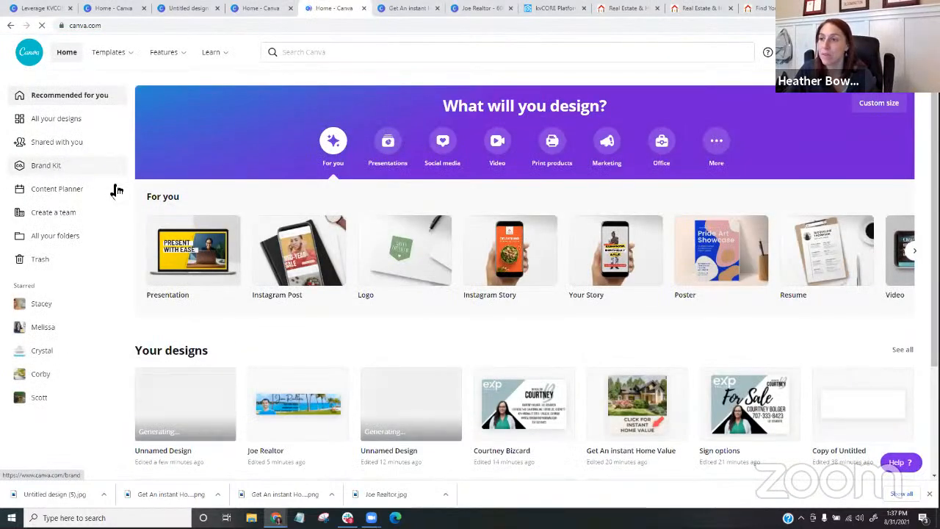
{"action": "left_click", "coordinate": [35, 169]}
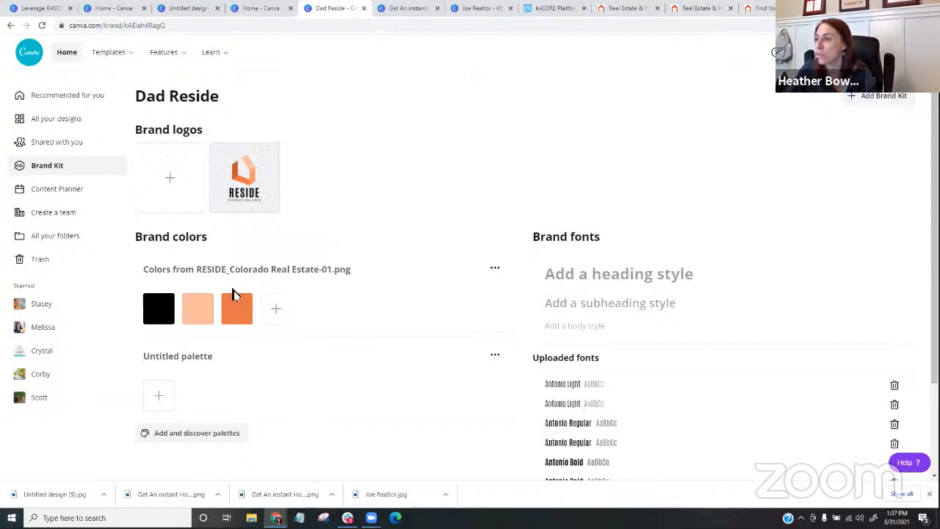
{"action": "scroll", "coordinate": [588, 301], "scroll_direction": "down", "scroll_amount": 1}
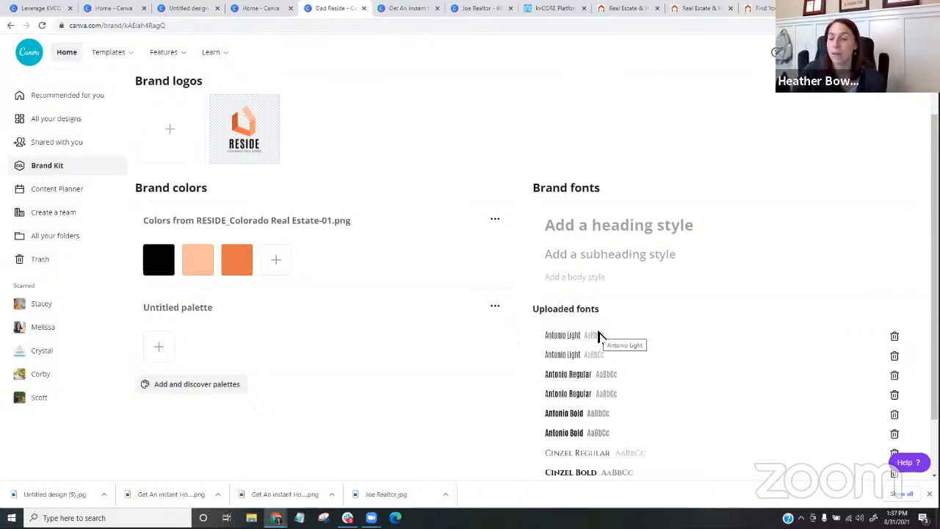
{"action": "scroll", "coordinate": [346, 351], "scroll_direction": "up", "scroll_amount": 1}
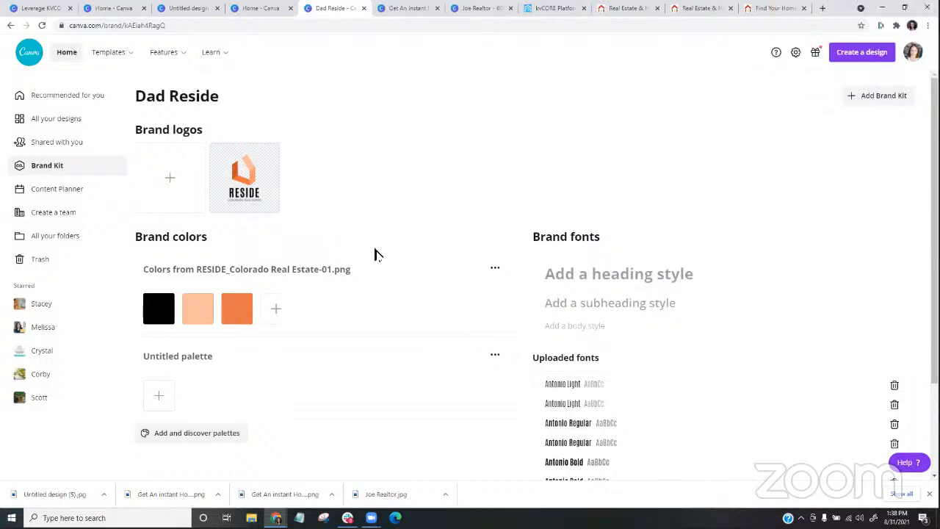
{"action": "scroll", "coordinate": [385, 257], "scroll_direction": "down", "scroll_amount": 1}
{"action": "scroll", "coordinate": [384, 256], "scroll_direction": "up", "scroll_amount": 1}
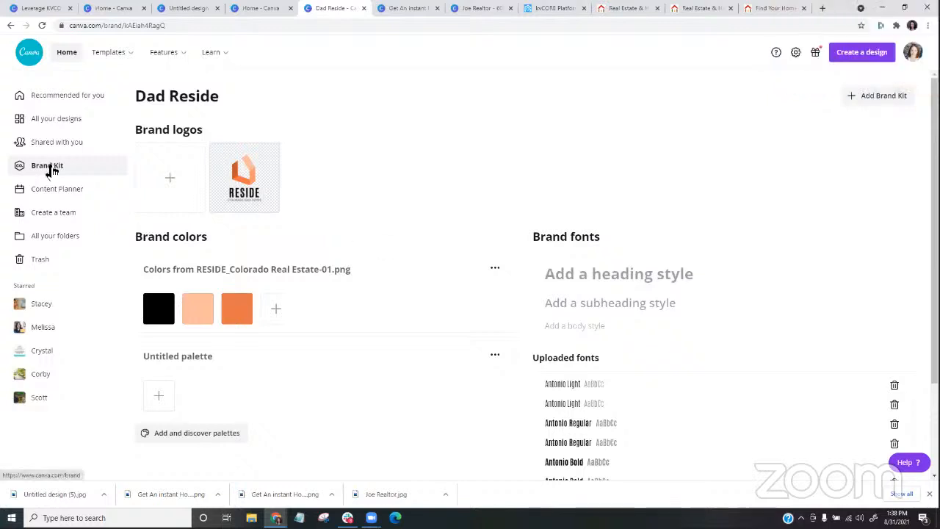
- Go back to the Canva home page and look through the suggested design types and recent designs
{"action": "left_click", "coordinate": [33, 65]}
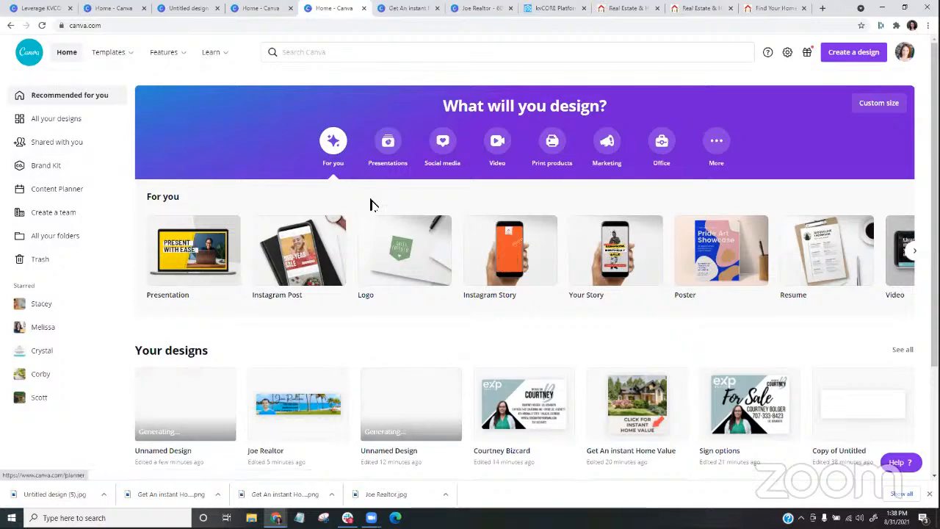
{"action": "scroll", "coordinate": [374, 206], "scroll_direction": "down", "scroll_amount": 2}
{"action": "scroll", "coordinate": [373, 208], "scroll_direction": "down", "scroll_amount": 2}
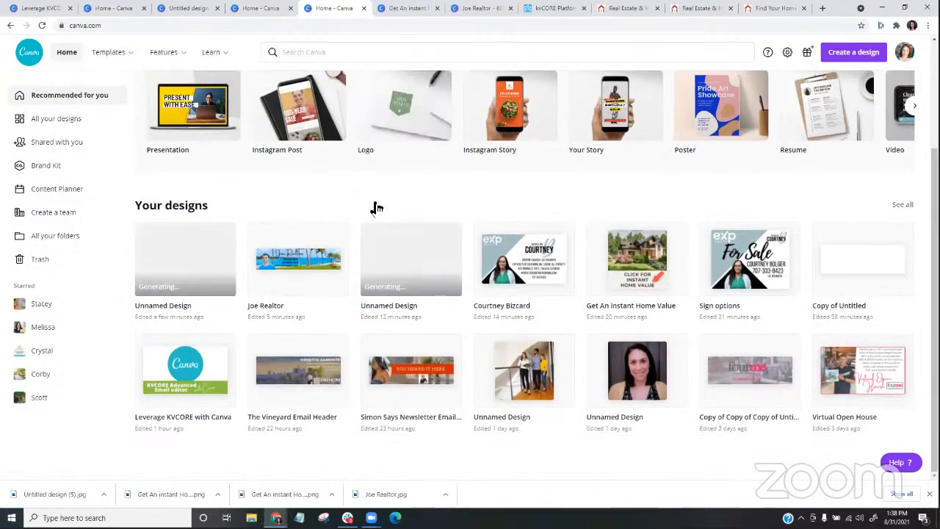
{"action": "scroll", "coordinate": [374, 208], "scroll_direction": "up", "scroll_amount": 2}
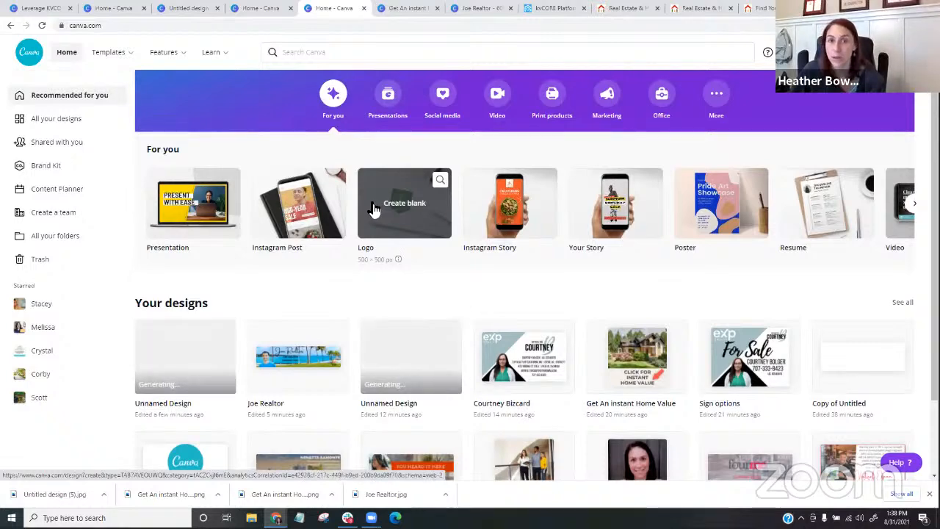
{"action": "scroll", "coordinate": [373, 208], "scroll_direction": "down", "scroll_amount": 1}
{"action": "scroll", "coordinate": [372, 207], "scroll_direction": "up", "scroll_amount": 1}
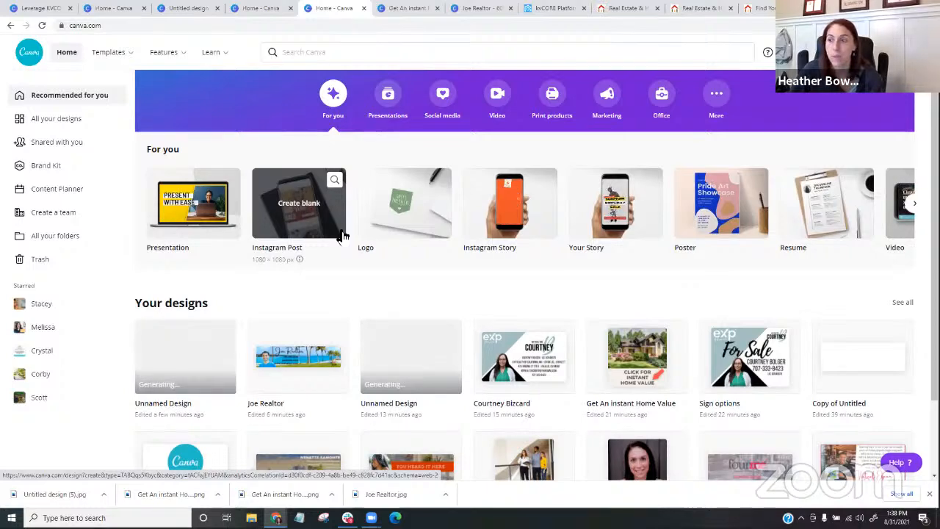
{"action": "scroll", "coordinate": [342, 235], "scroll_direction": "down", "scroll_amount": 2}
{"action": "scroll", "coordinate": [343, 235], "scroll_direction": "up", "scroll_amount": 1}
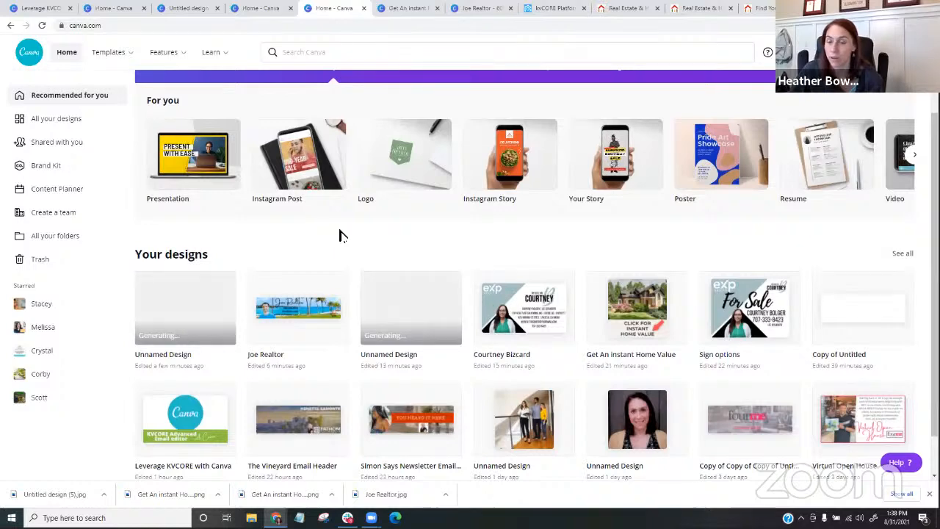
{"action": "scroll", "coordinate": [343, 235], "scroll_direction": "down", "scroll_amount": 1}
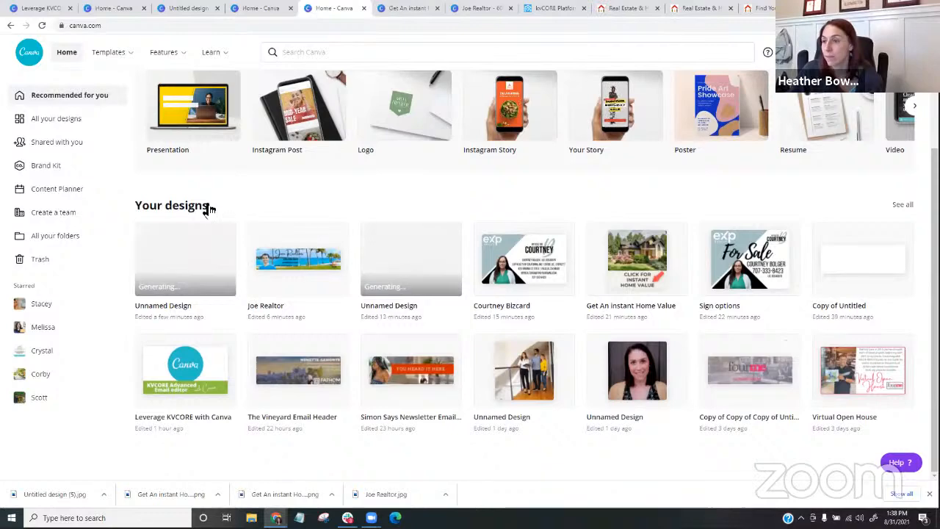
{"action": "scroll", "coordinate": [208, 203], "scroll_direction": "up", "scroll_amount": 3}
- Open the eXp Realty business card from the recent designs and view its front and its QR code side
{"action": "left_click", "coordinate": [342, 54]}
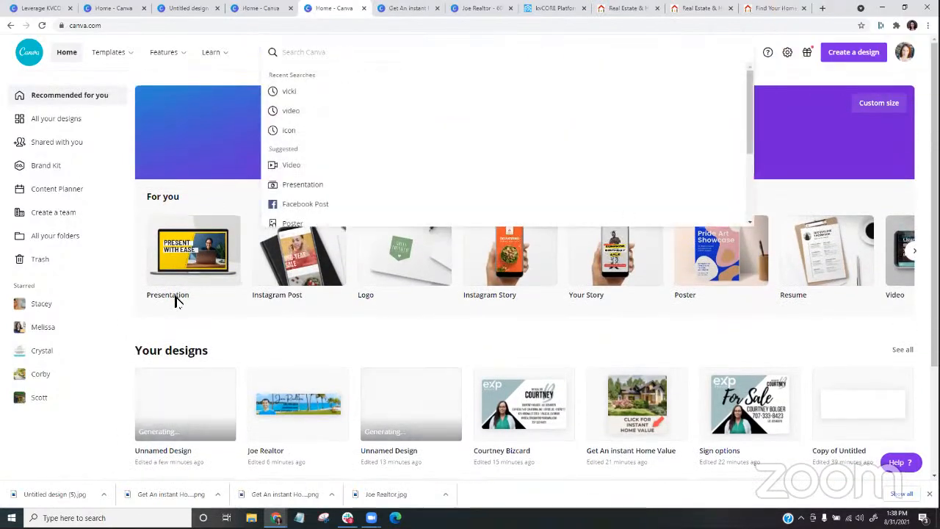
{"action": "left_click", "coordinate": [528, 415]}
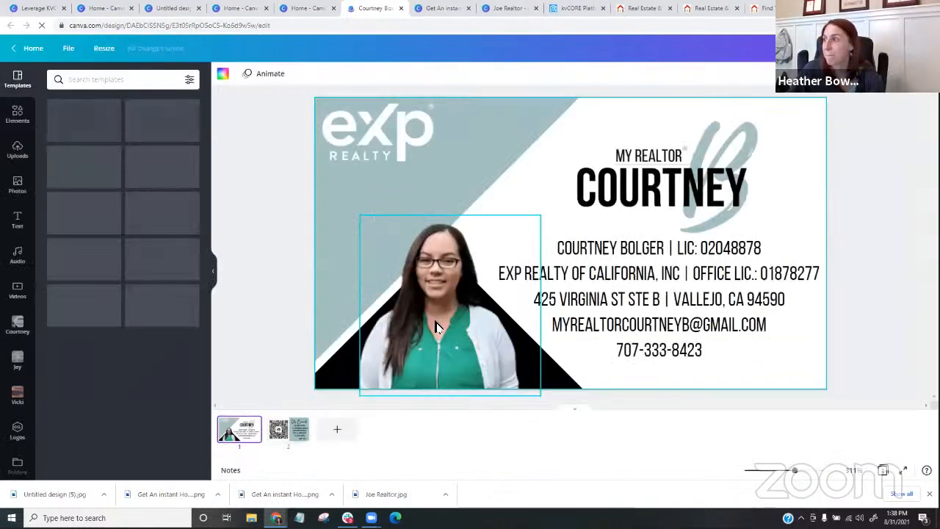
{"action": "scroll", "coordinate": [586, 305], "scroll_direction": "down", "scroll_amount": 1}
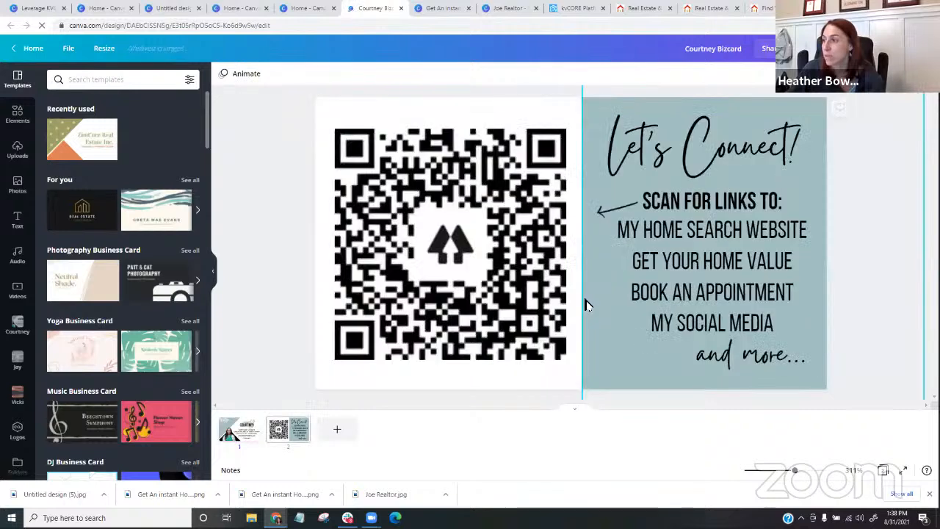
{"action": "scroll", "coordinate": [586, 305], "scroll_direction": "up", "scroll_amount": 1}
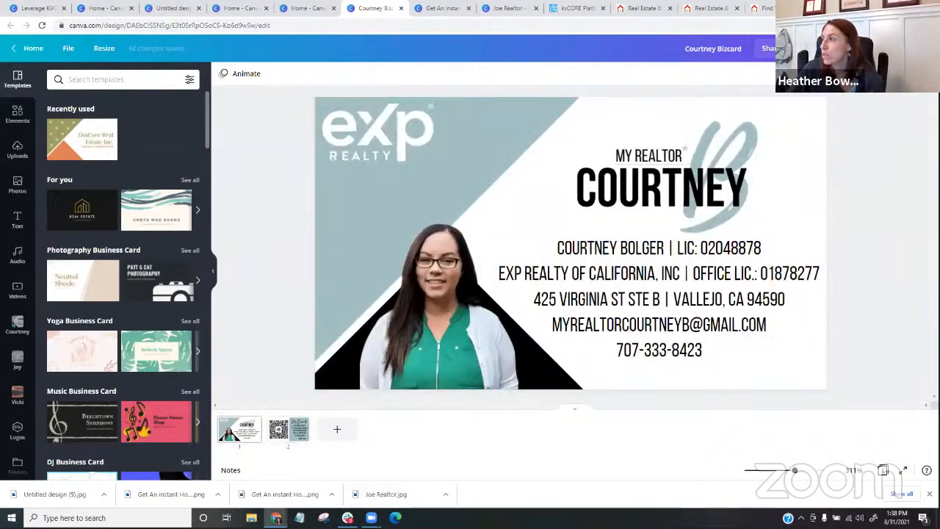
- View the business card's download options, and open the card printing order to review its sides, pages, paper and finish choices
{"action": "left_click", "coordinate": [894, 48]}
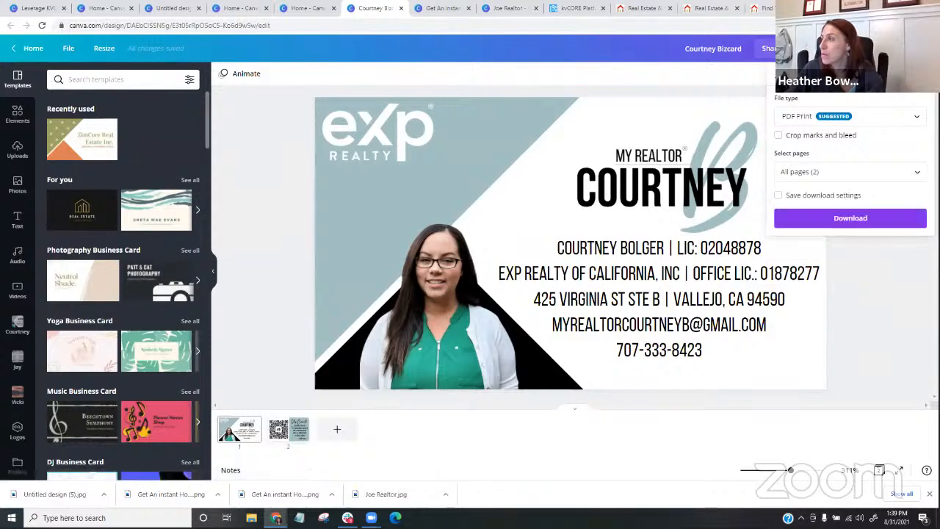
{"action": "left_click", "coordinate": [837, 49]}
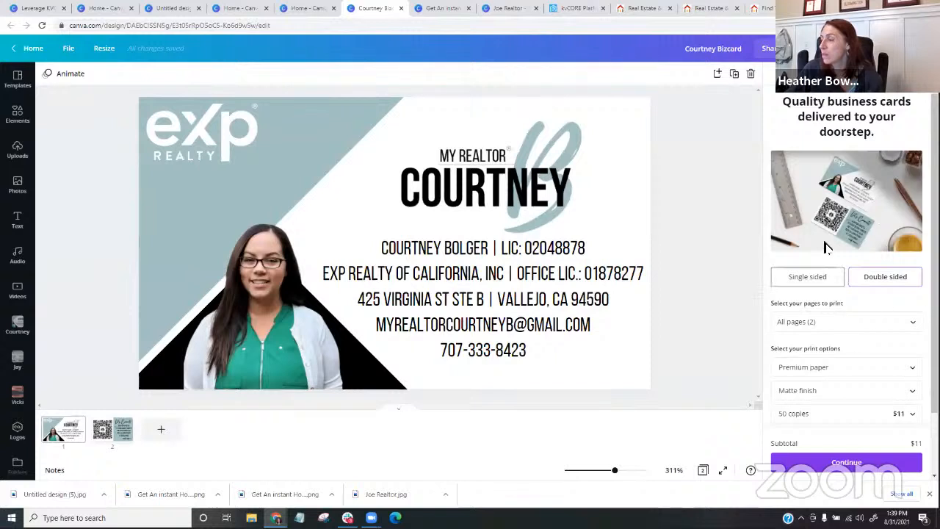
{"action": "scroll", "coordinate": [834, 208], "scroll_direction": "down", "scroll_amount": 2}
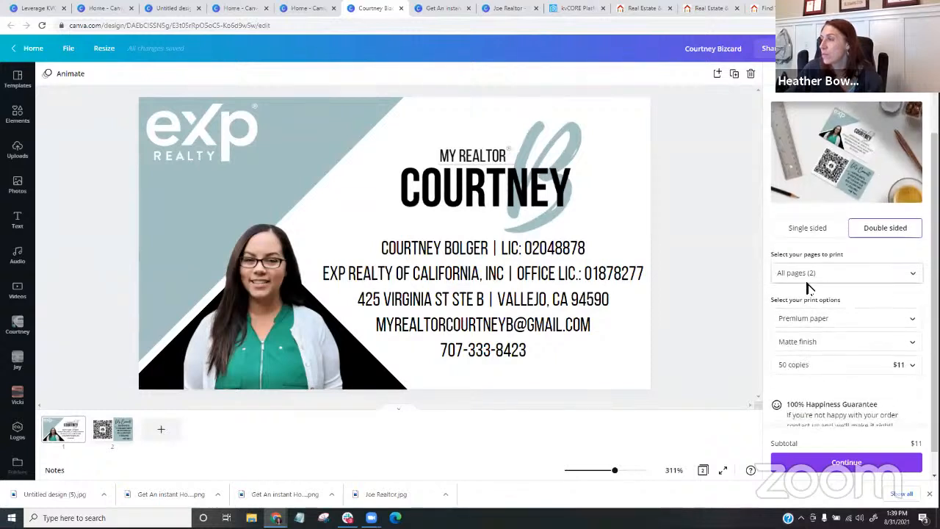
{"action": "scroll", "coordinate": [838, 353], "scroll_direction": "down", "scroll_amount": 1}
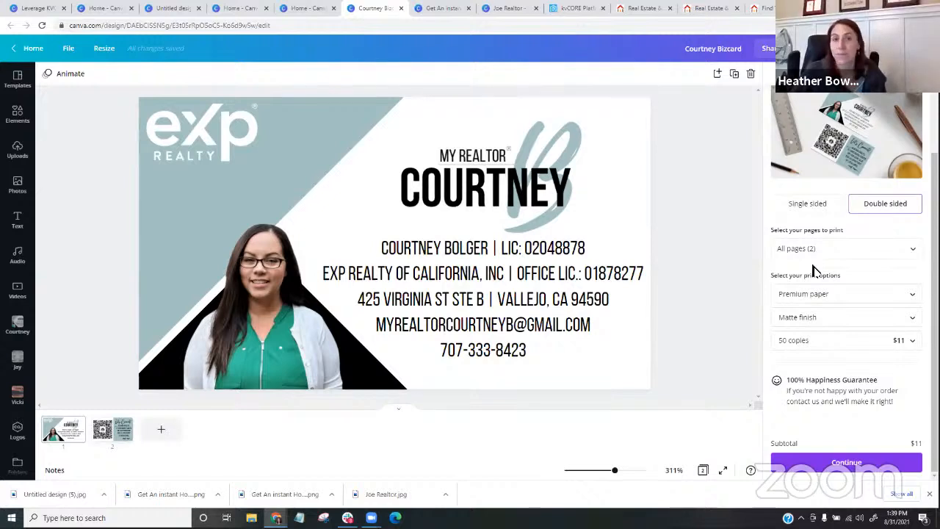
- Look through the available copy quantities and their prices for the business card print order, leaving the choice as is
{"action": "left_click", "coordinate": [881, 343]}
{"action": "scroll", "coordinate": [873, 364], "scroll_direction": "down", "scroll_amount": 5}
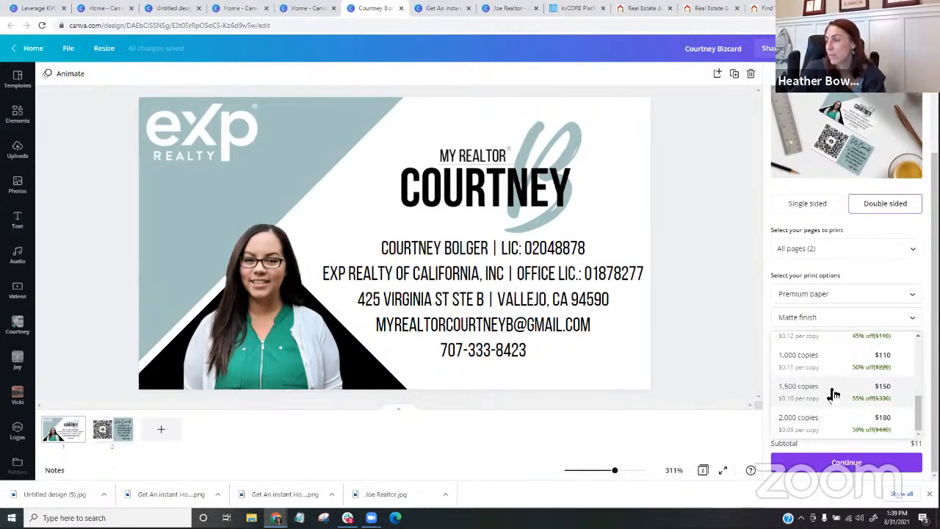
{"action": "left_click", "coordinate": [736, 365]}
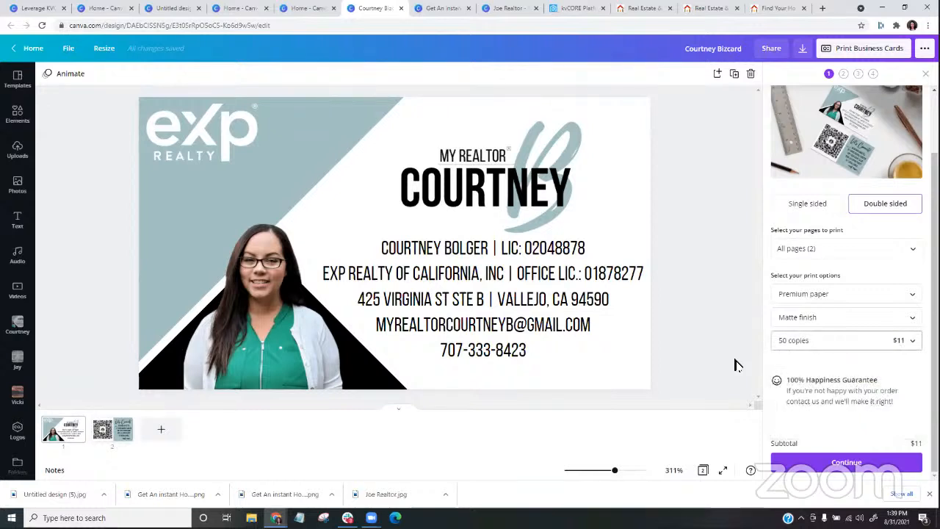
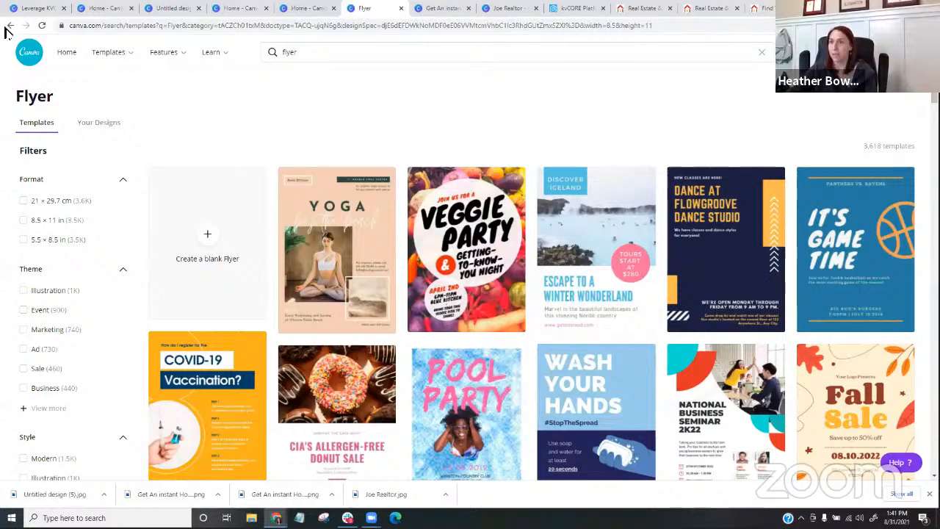
- Return to the Canva home page and search for flyer templates using the suggested flyer format
{"action": "left_click", "coordinate": [11, 25]}
{"action": "left_click", "coordinate": [301, 57]}
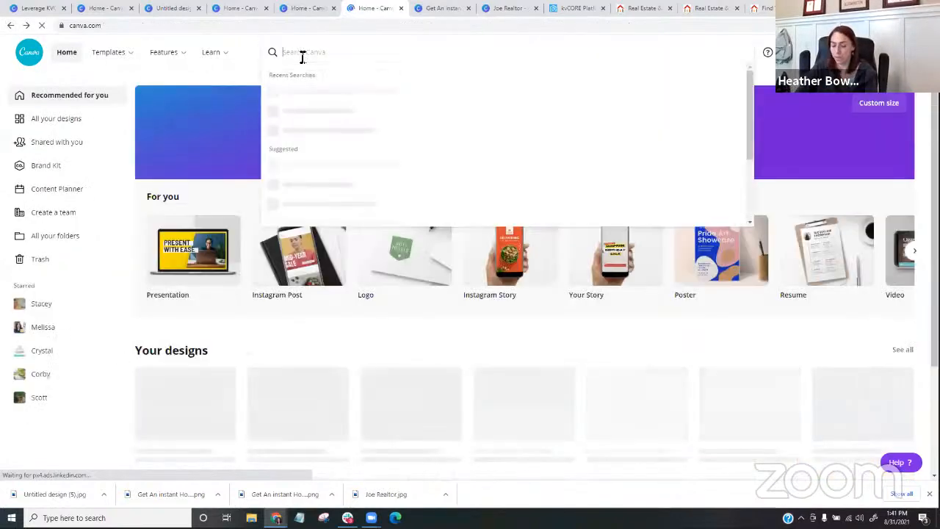
{"action": "type", "text": "flyer"}
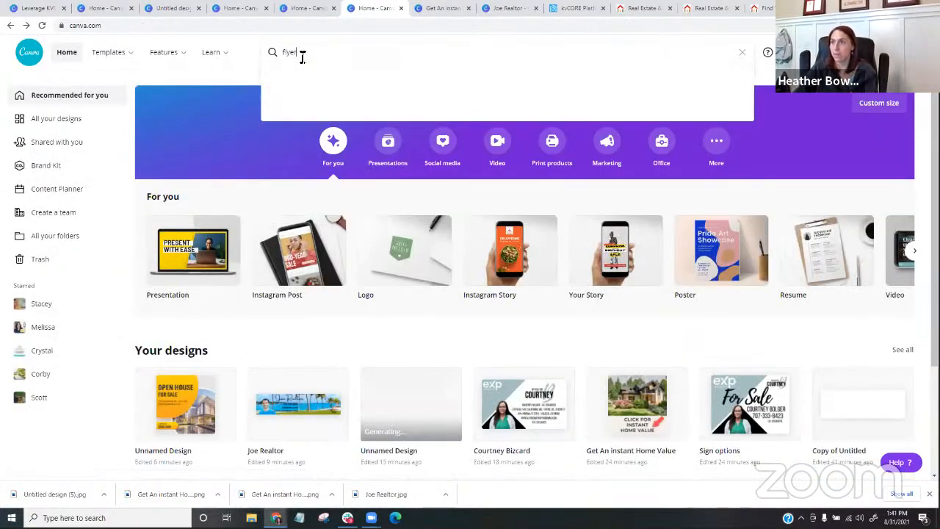
{"action": "left_click", "coordinate": [295, 130]}
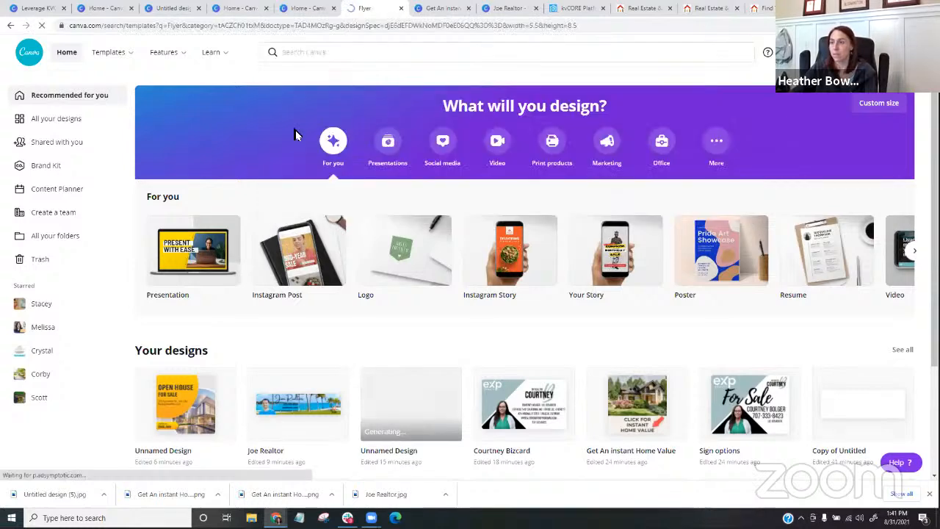
- Expand the full list of flyer themes and filter the templates by the Open House theme
{"action": "scroll", "coordinate": [79, 237], "scroll_direction": "down", "scroll_amount": 1}
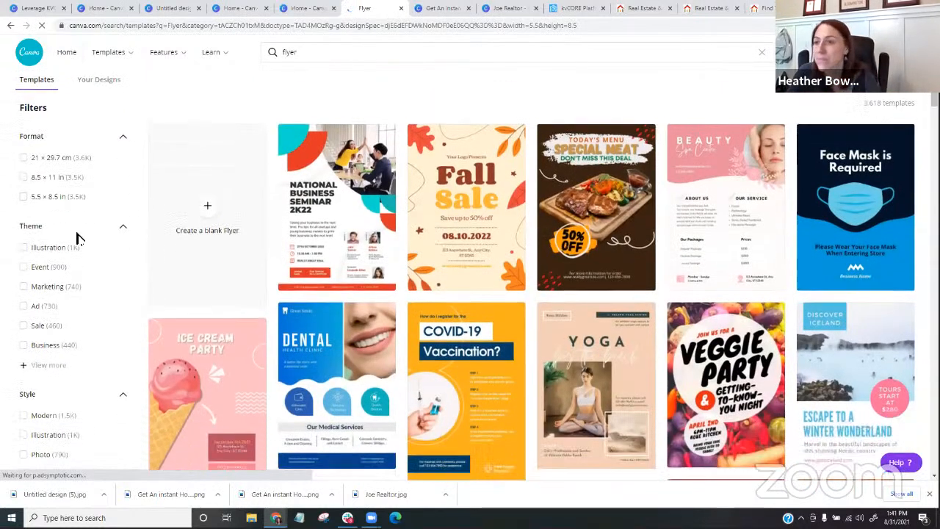
{"action": "left_click", "coordinate": [31, 359]}
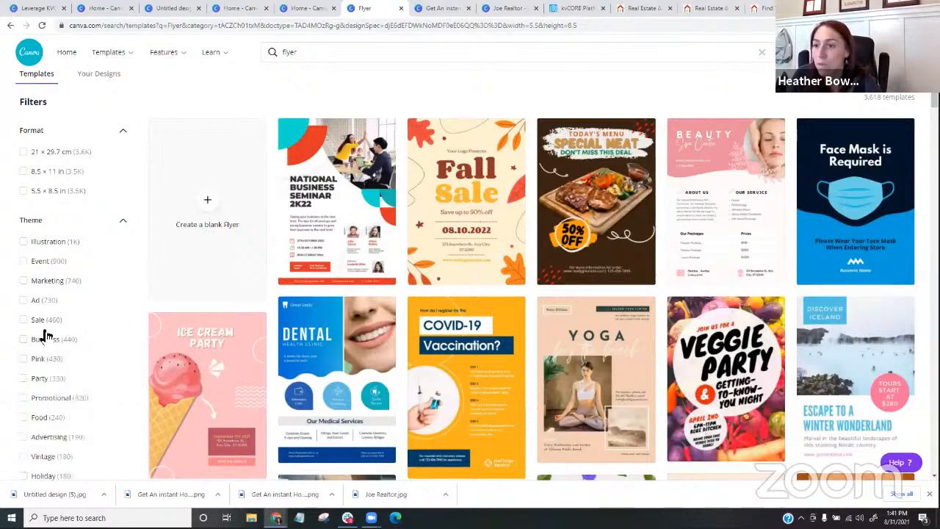
{"action": "scroll", "coordinate": [42, 336], "scroll_direction": "down", "scroll_amount": 2}
{"action": "scroll", "coordinate": [44, 335], "scroll_direction": "down", "scroll_amount": 3}
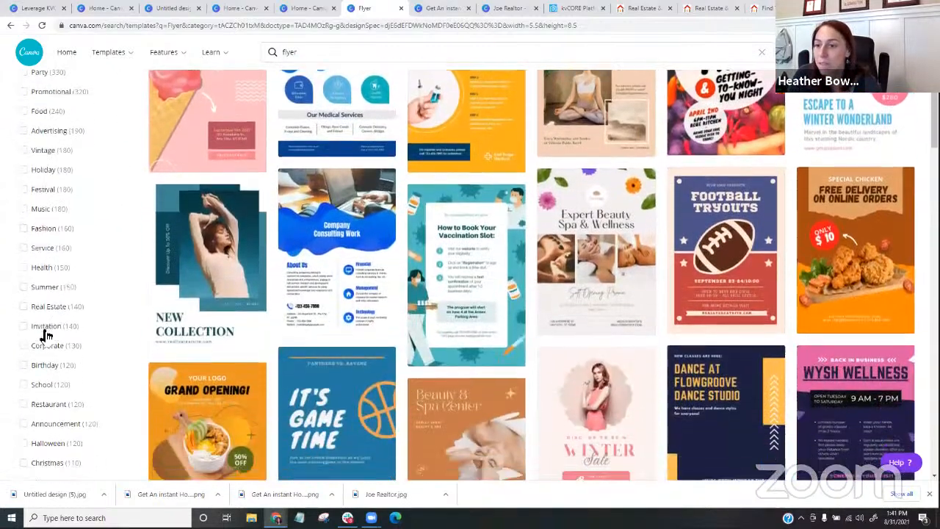
{"action": "scroll", "coordinate": [44, 346], "scroll_direction": "down", "scroll_amount": 3}
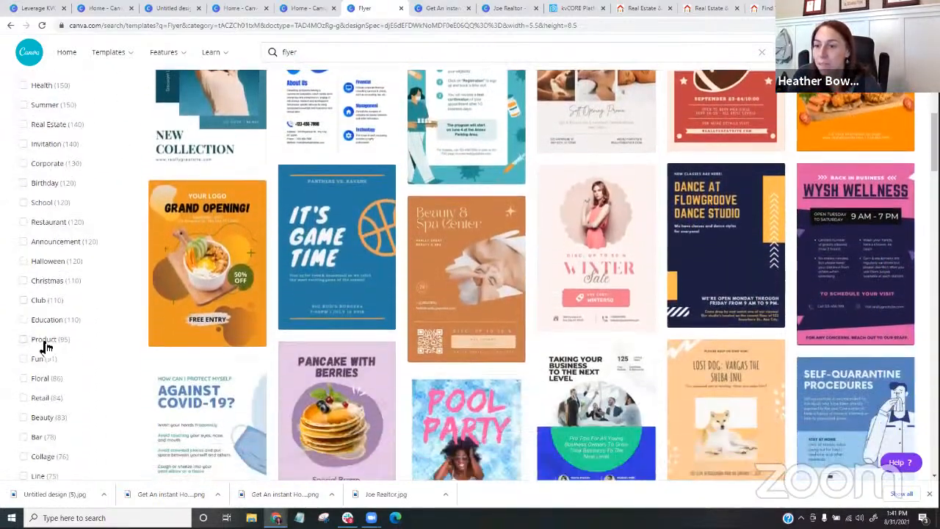
{"action": "scroll", "coordinate": [44, 346], "scroll_direction": "down", "scroll_amount": 4}
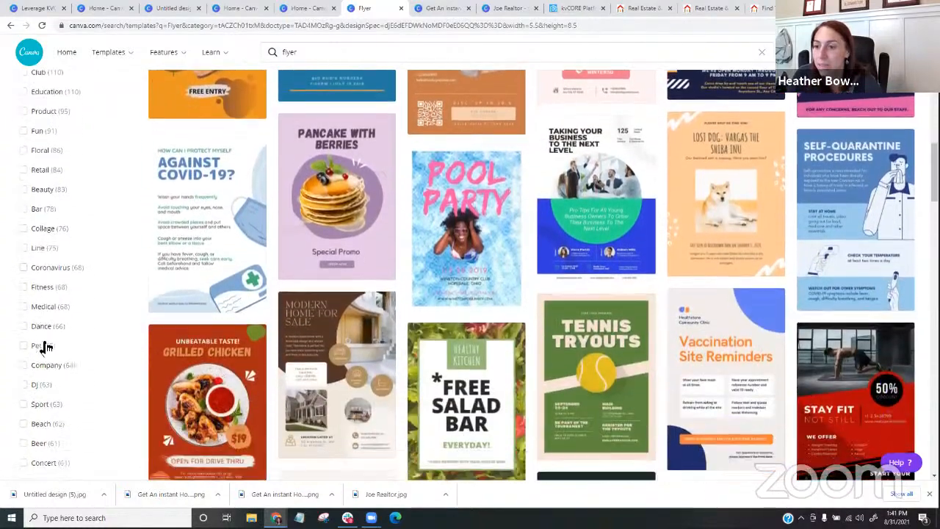
{"action": "scroll", "coordinate": [44, 346], "scroll_direction": "down", "scroll_amount": 2}
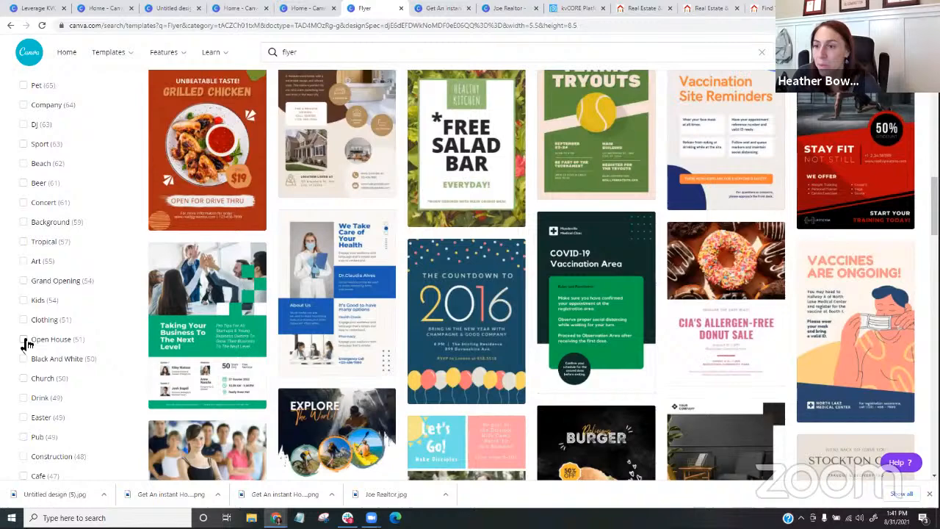
{"action": "left_click", "coordinate": [25, 340]}
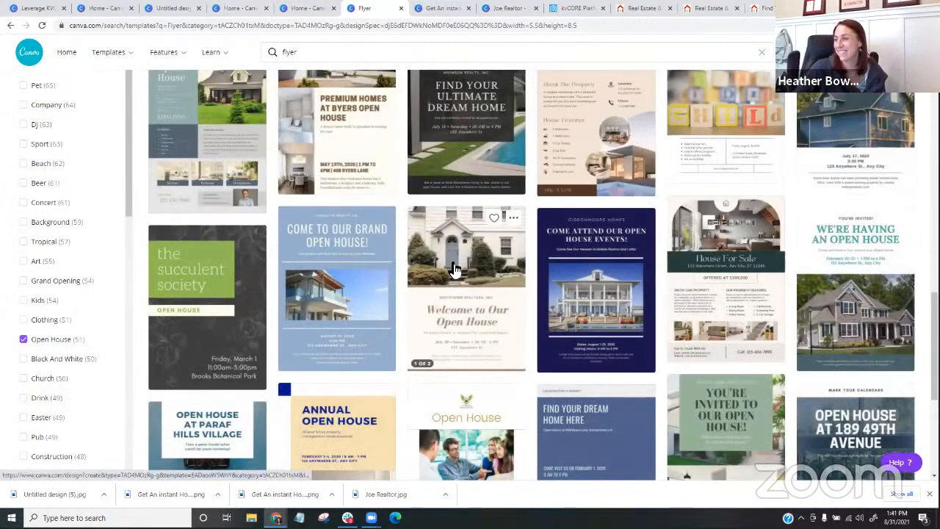
- Browse the open house flyer templates and open the green Just Listed flyer priced at $975,900 as a new design
{"action": "scroll", "coordinate": [552, 249], "scroll_direction": "down", "scroll_amount": 2}
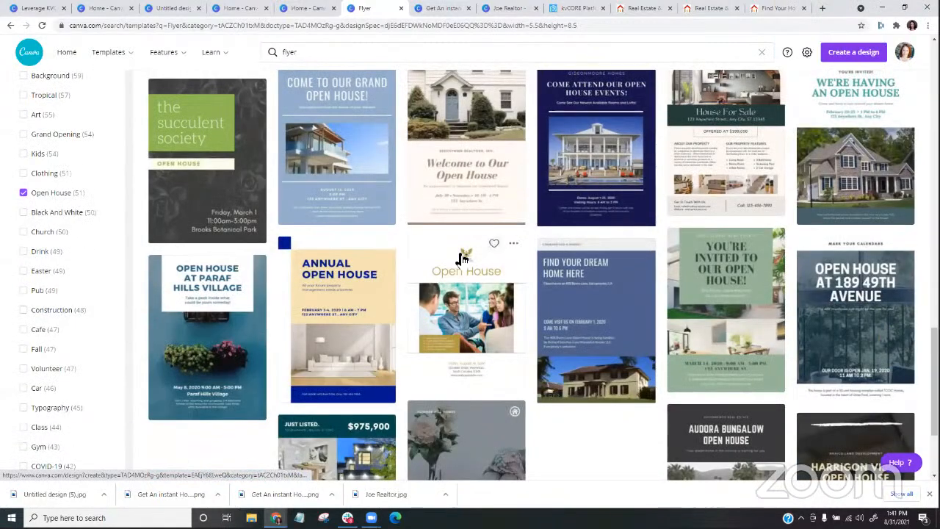
{"action": "scroll", "coordinate": [457, 261], "scroll_direction": "down", "scroll_amount": 2}
{"action": "scroll", "coordinate": [457, 261], "scroll_direction": "down", "scroll_amount": 1}
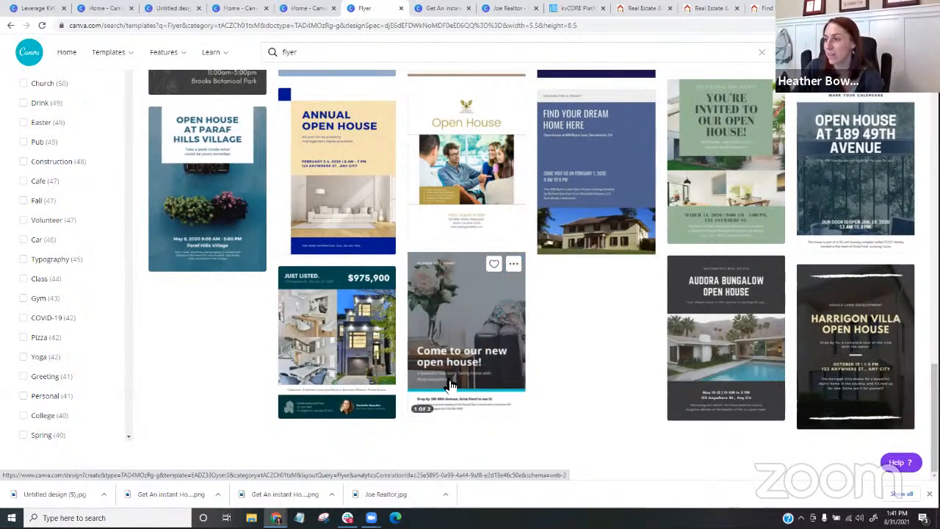
{"action": "left_click", "coordinate": [360, 360]}
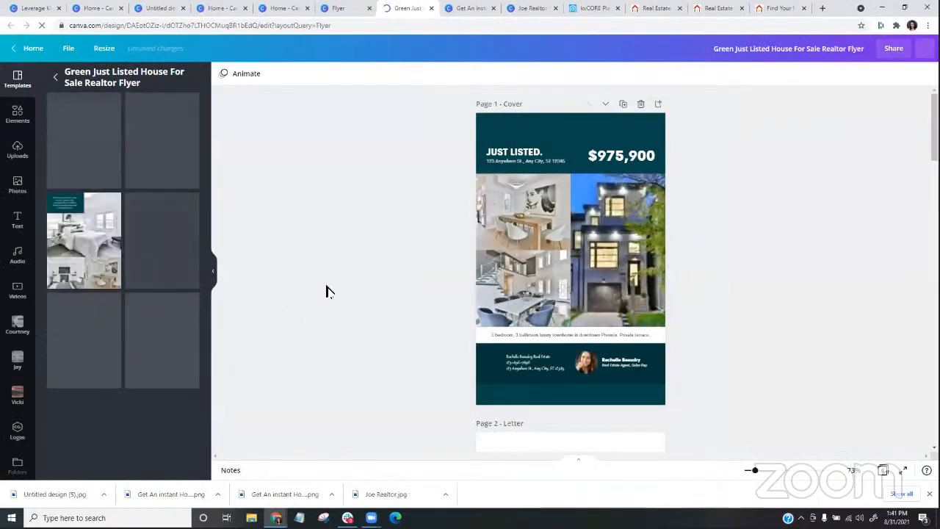
- Look through the pages of the Just Listed flyer, from the cover to the home specs, photos and neighbourhood details
{"action": "scroll", "coordinate": [326, 291], "scroll_direction": "down", "scroll_amount": 2}
{"action": "scroll", "coordinate": [326, 292], "scroll_direction": "down", "scroll_amount": 7}
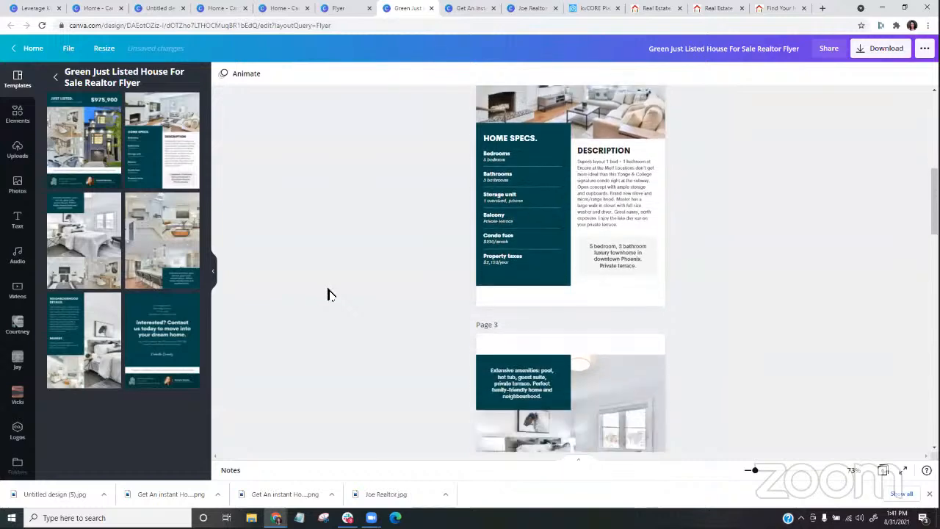
{"action": "scroll", "coordinate": [328, 294], "scroll_direction": "down", "scroll_amount": 6}
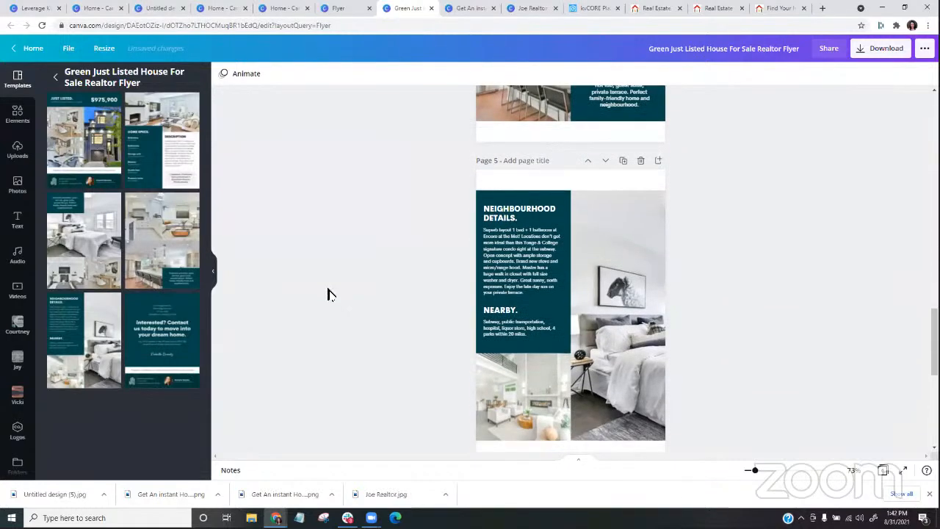
{"action": "scroll", "coordinate": [329, 294], "scroll_direction": "up", "scroll_amount": 10}
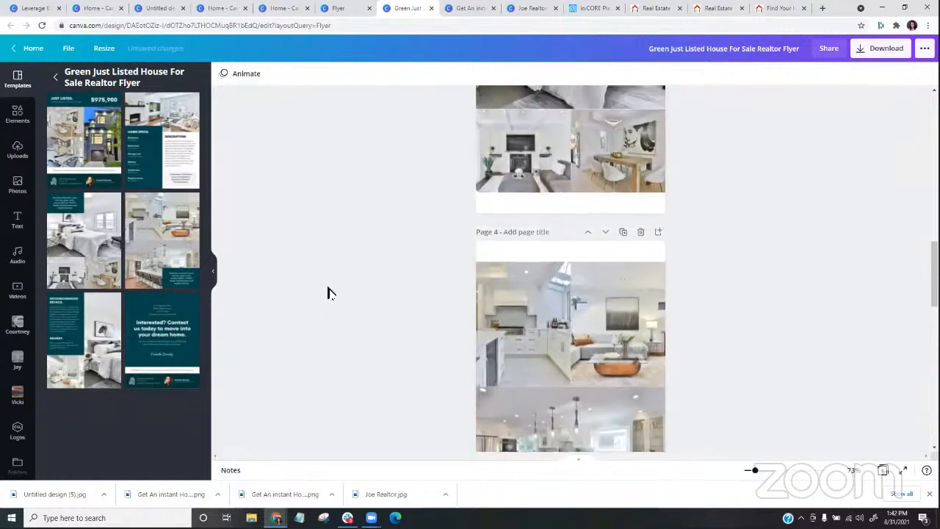
{"action": "scroll", "coordinate": [327, 292], "scroll_direction": "up", "scroll_amount": 8}
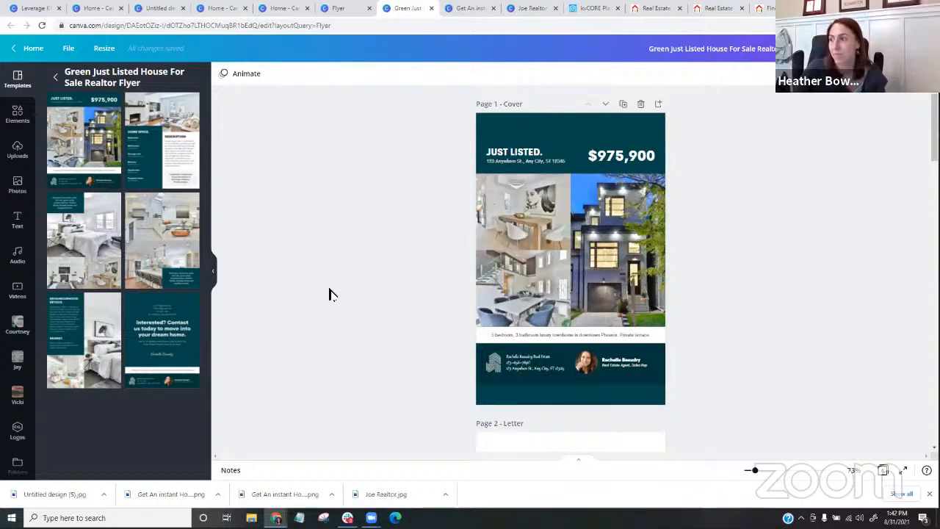
{"action": "scroll", "coordinate": [331, 294], "scroll_direction": "down", "scroll_amount": 5}
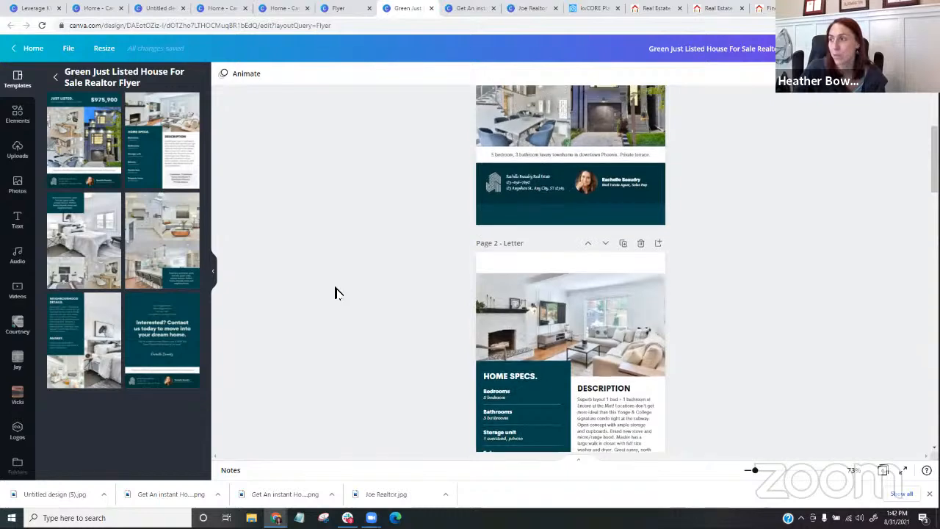
{"action": "scroll", "coordinate": [334, 293], "scroll_direction": "up", "scroll_amount": 5}
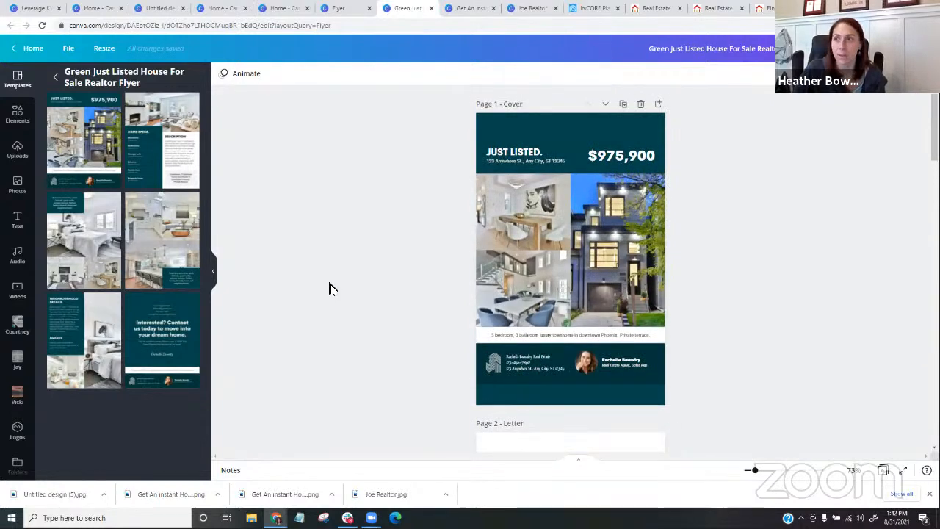
- Switch to kvCORE, open the website embeds, and view the website QR code and the listing QR code search
{"action": "left_click", "coordinate": [592, 8]}
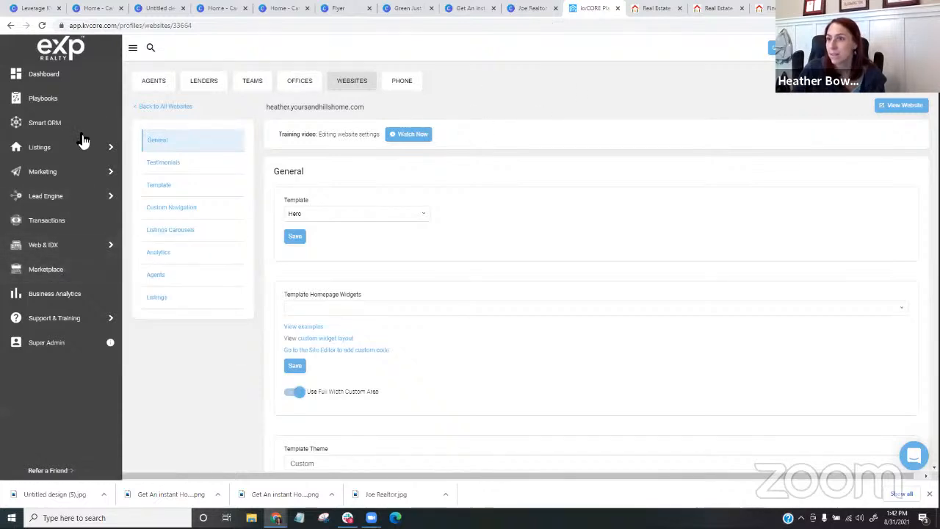
{"action": "mouse_move", "coordinate": [58, 169]}
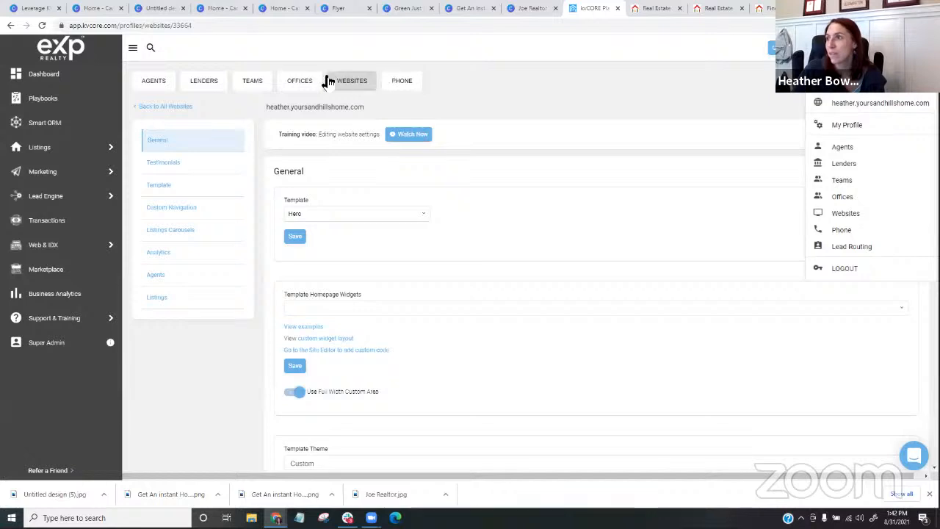
{"action": "left_click", "coordinate": [51, 252]}
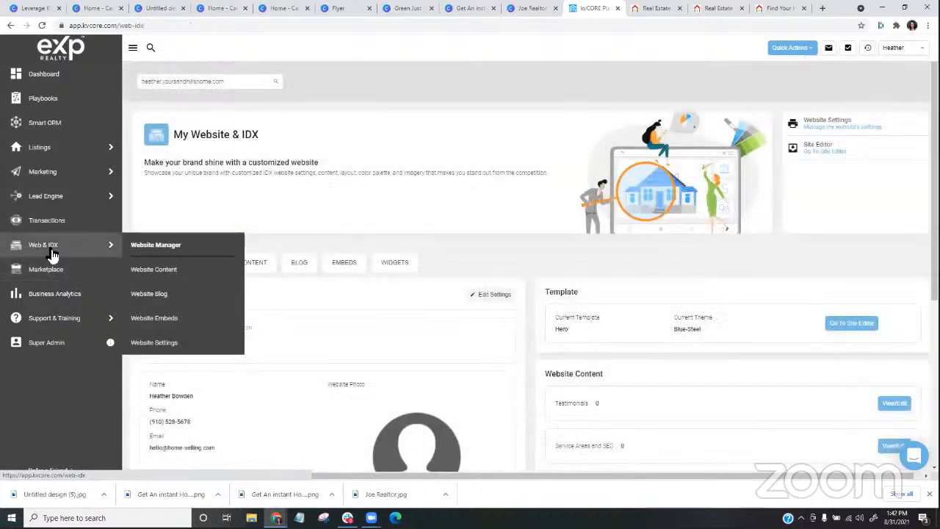
{"action": "left_click", "coordinate": [168, 317]}
{"action": "scroll", "coordinate": [623, 204], "scroll_direction": "down", "scroll_amount": 3}
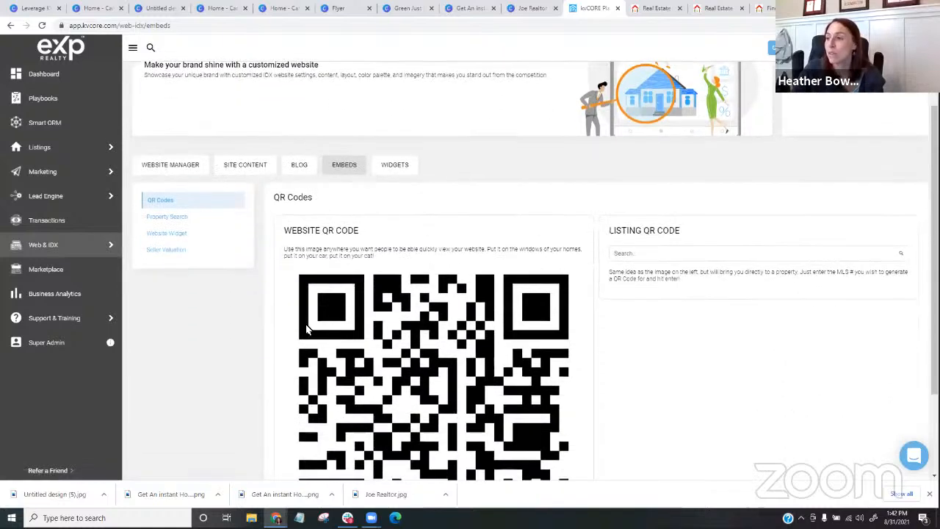
{"action": "left_click", "coordinate": [641, 159]}
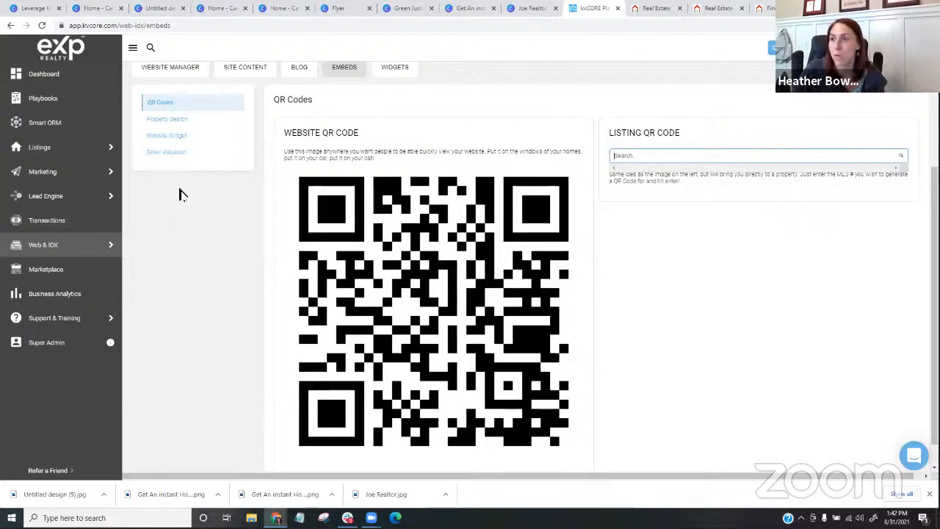
- View the embed codes and previews for the property search, seller valuation and website widgets
{"action": "left_click", "coordinate": [167, 121]}
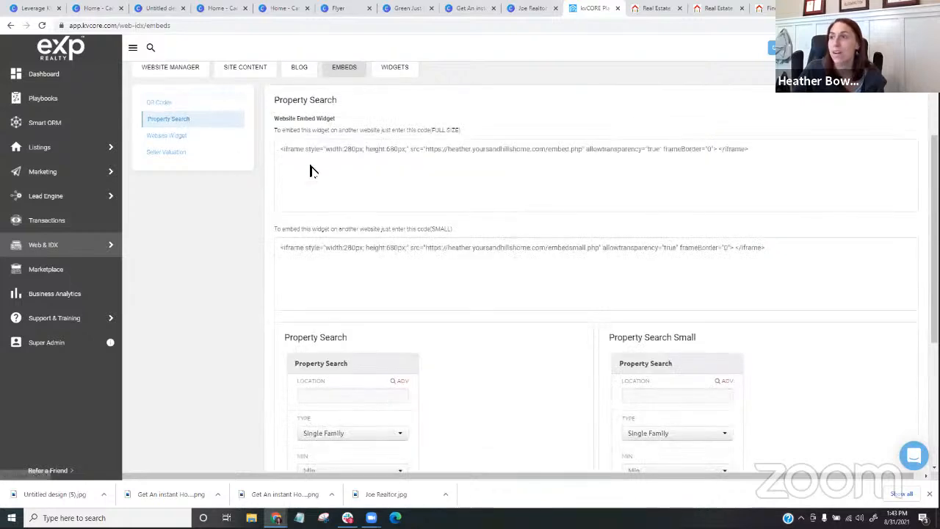
{"action": "scroll", "coordinate": [313, 183], "scroll_direction": "down", "scroll_amount": 5}
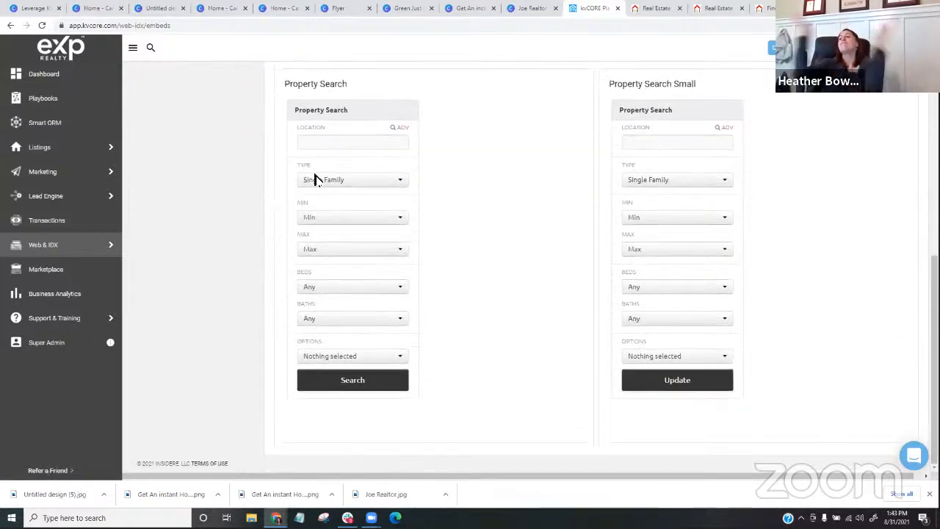
{"action": "scroll", "coordinate": [323, 206], "scroll_direction": "up", "scroll_amount": 4}
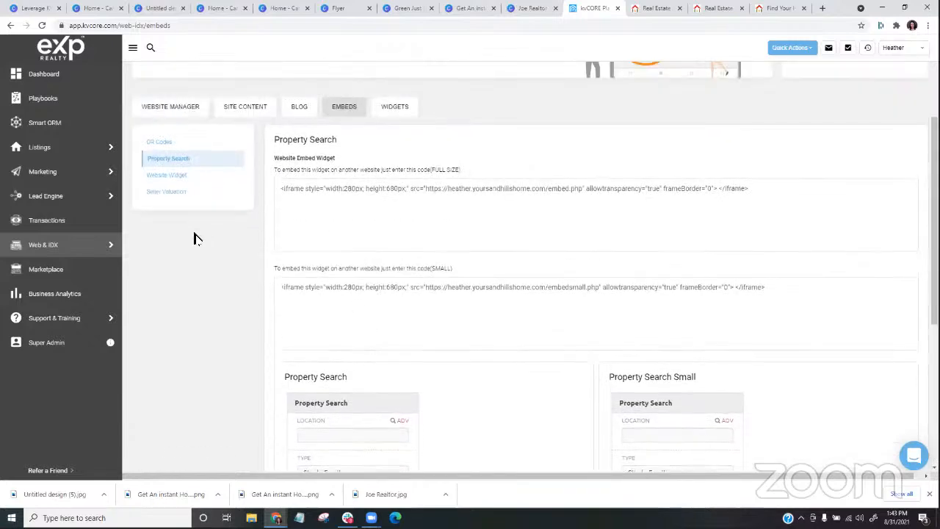
{"action": "left_click", "coordinate": [165, 193]}
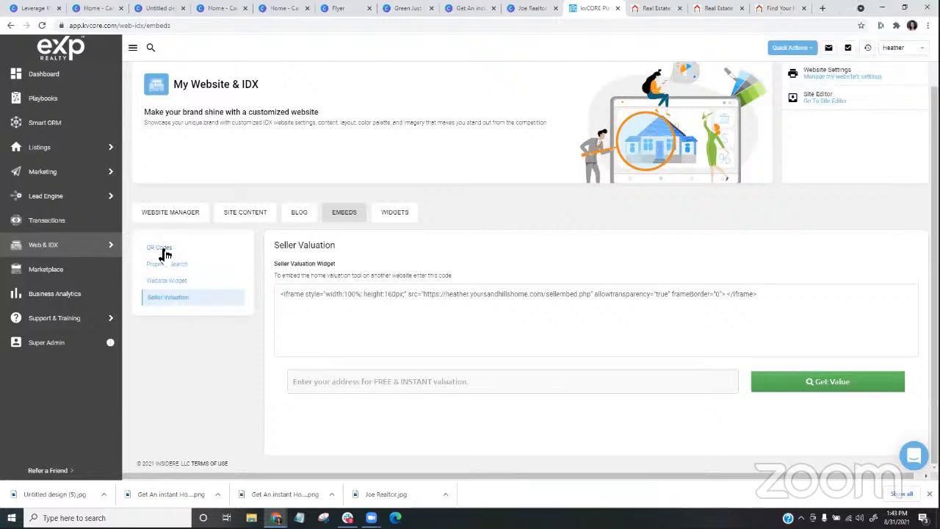
{"action": "left_click", "coordinate": [168, 281]}
{"action": "scroll", "coordinate": [205, 360], "scroll_direction": "down", "scroll_amount": 1}
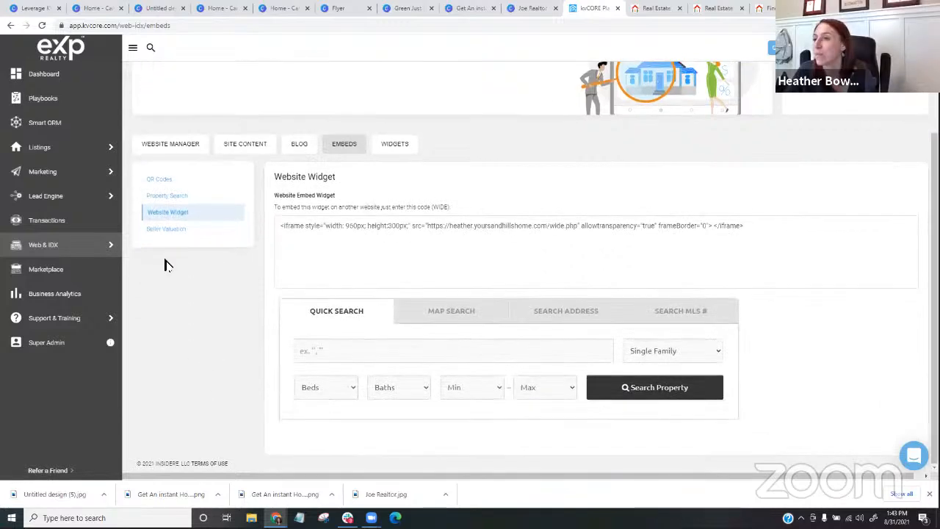
- Reopen the property search embeds and examine the full-size and small embed codes with their search form previews
{"action": "left_click", "coordinate": [182, 199]}
{"action": "scroll", "coordinate": [514, 264], "scroll_direction": "down", "scroll_amount": 2}
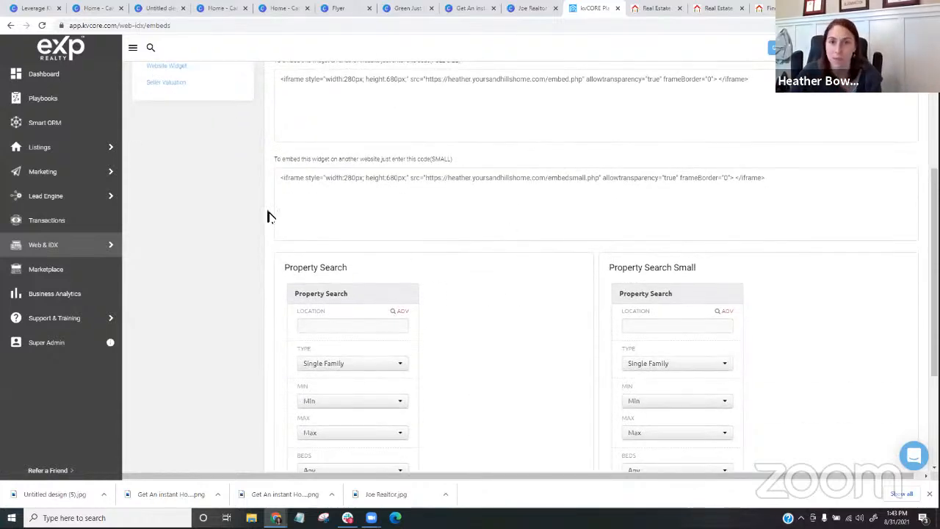
{"action": "scroll", "coordinate": [448, 214], "scroll_direction": "down", "scroll_amount": 2}
{"action": "scroll", "coordinate": [432, 212], "scroll_direction": "up", "scroll_amount": 2}
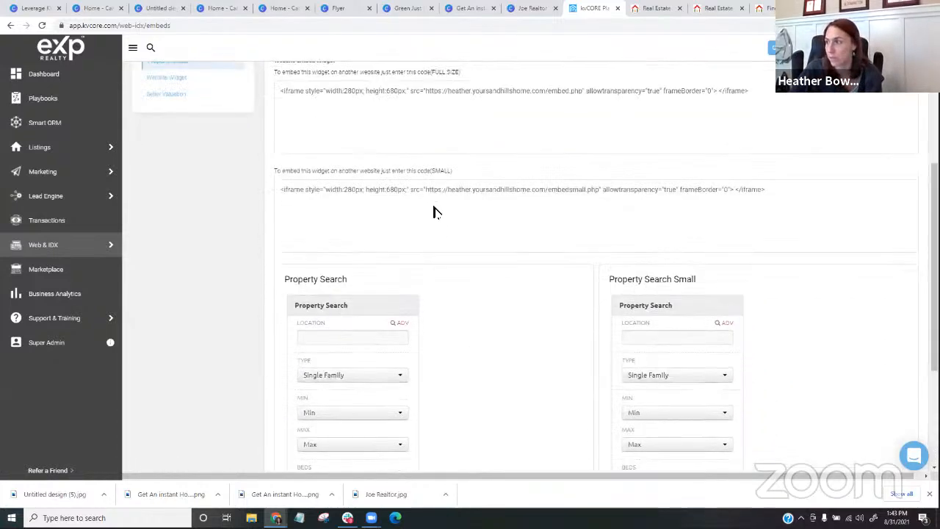
{"action": "scroll", "coordinate": [151, 256], "scroll_direction": "up", "scroll_amount": 1}
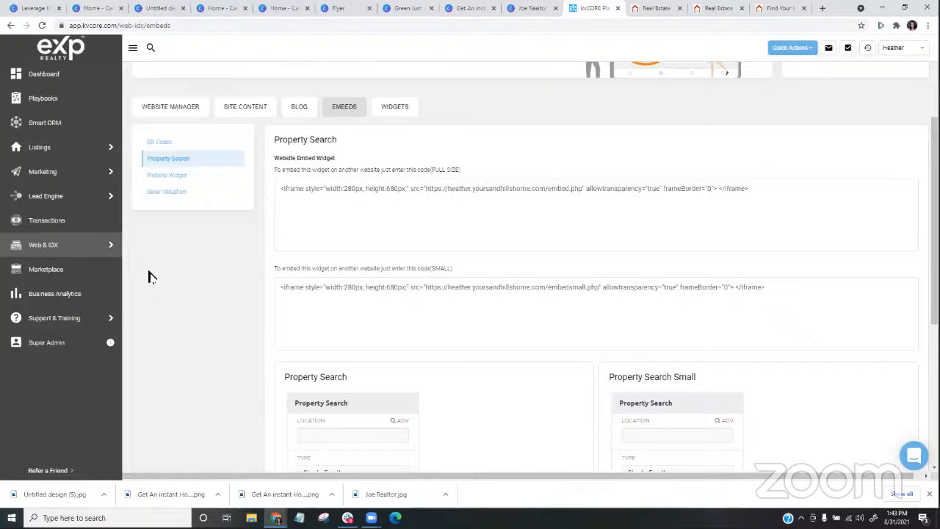
{"action": "scroll", "coordinate": [149, 276], "scroll_direction": "down", "scroll_amount": 4}
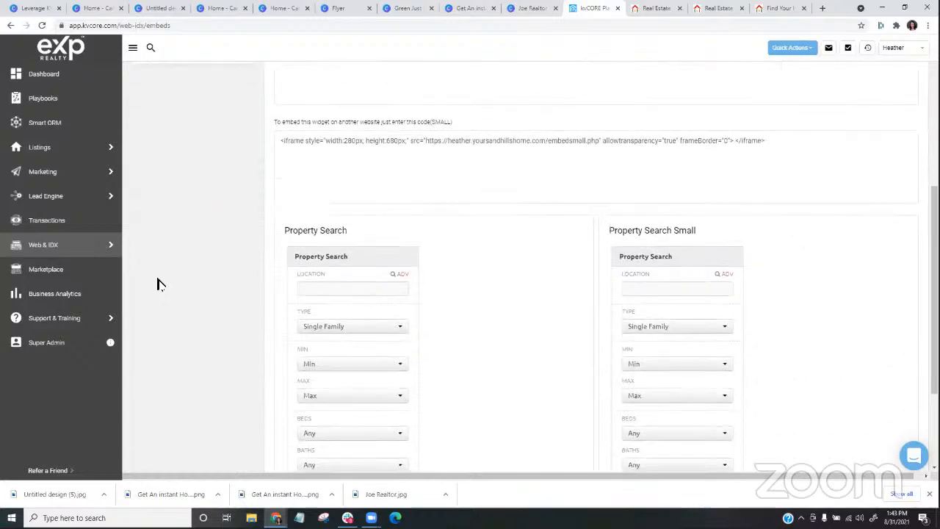
{"action": "scroll", "coordinate": [157, 283], "scroll_direction": "up", "scroll_amount": 4}
{"action": "scroll", "coordinate": [157, 258], "scroll_direction": "up", "scroll_amount": 1}
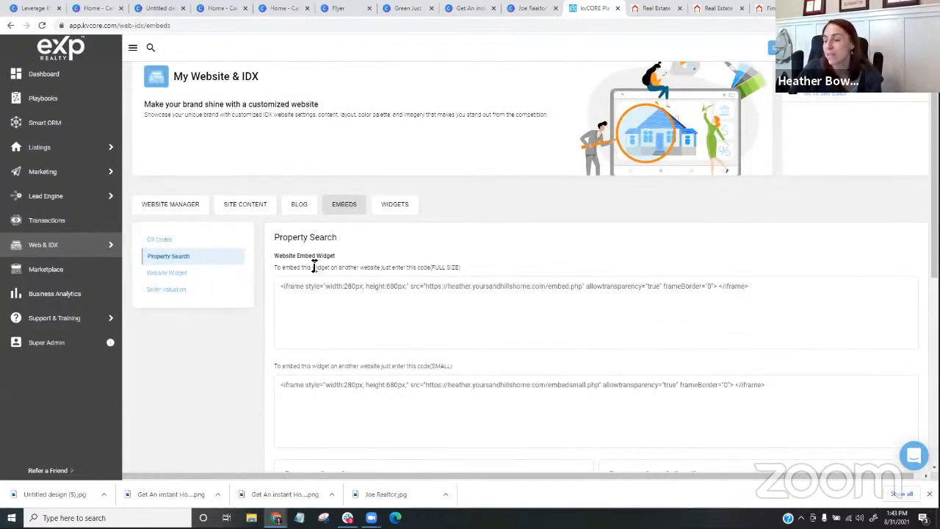
{"action": "scroll", "coordinate": [315, 266], "scroll_direction": "down", "scroll_amount": 1}
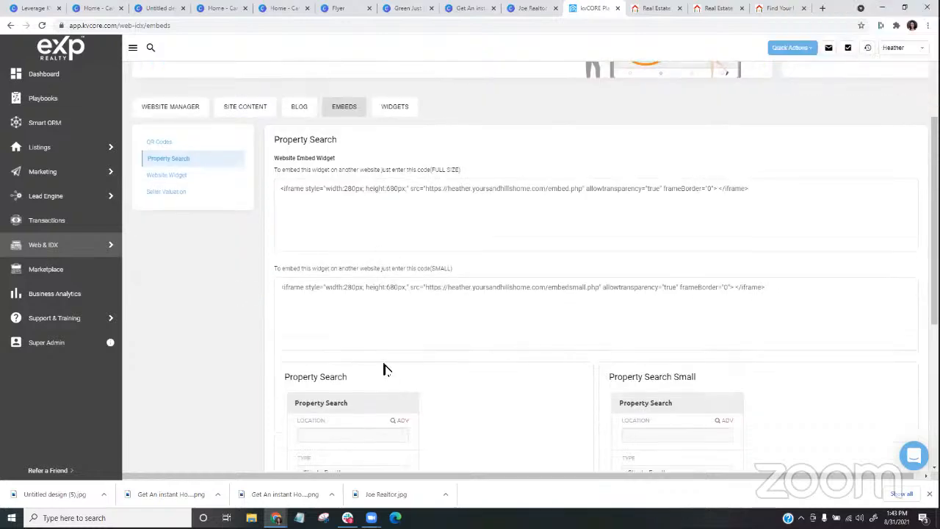
- Look over the property search embed codes and previews, and reopen the QR codes to view the website QR code
{"action": "scroll", "coordinate": [346, 269], "scroll_direction": "down", "scroll_amount": 2}
{"action": "scroll", "coordinate": [357, 311], "scroll_direction": "down", "scroll_amount": 1}
{"action": "scroll", "coordinate": [262, 268], "scroll_direction": "up", "scroll_amount": 3}
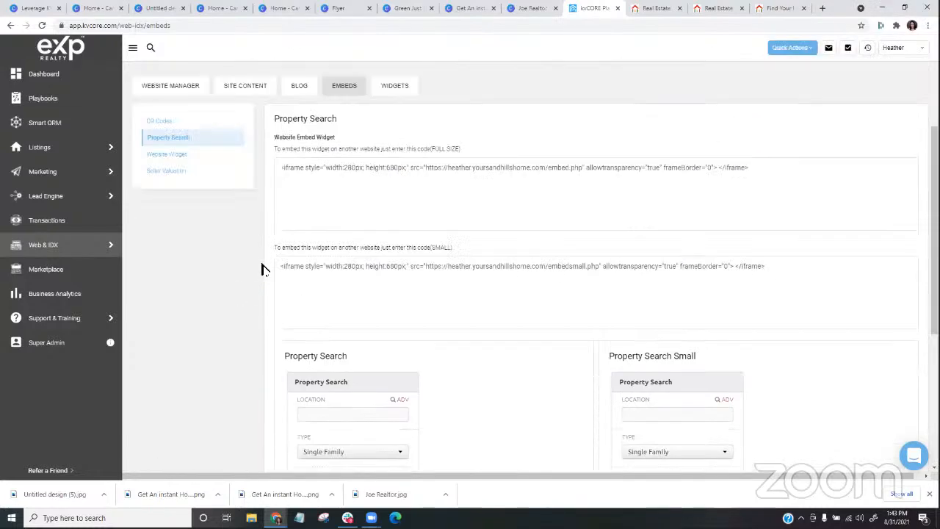
{"action": "scroll", "coordinate": [262, 269], "scroll_direction": "up", "scroll_amount": 1}
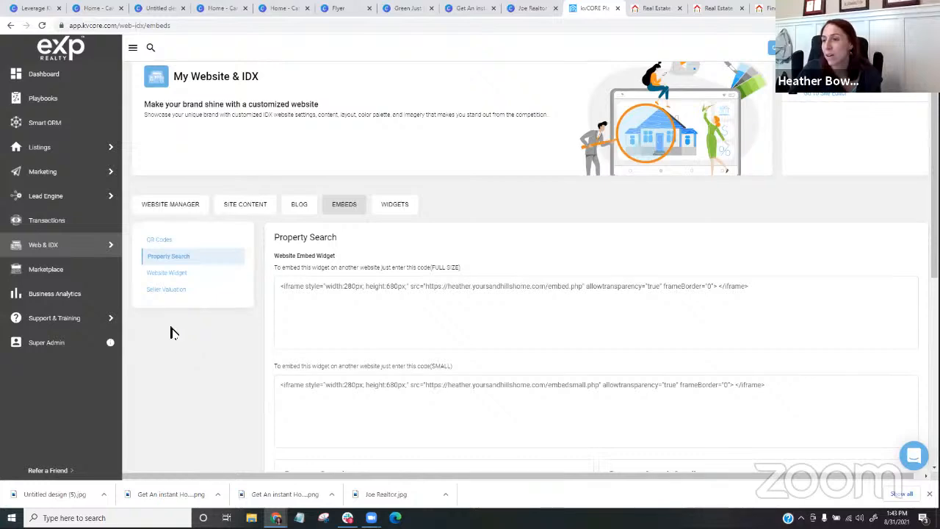
{"action": "left_click", "coordinate": [160, 241]}
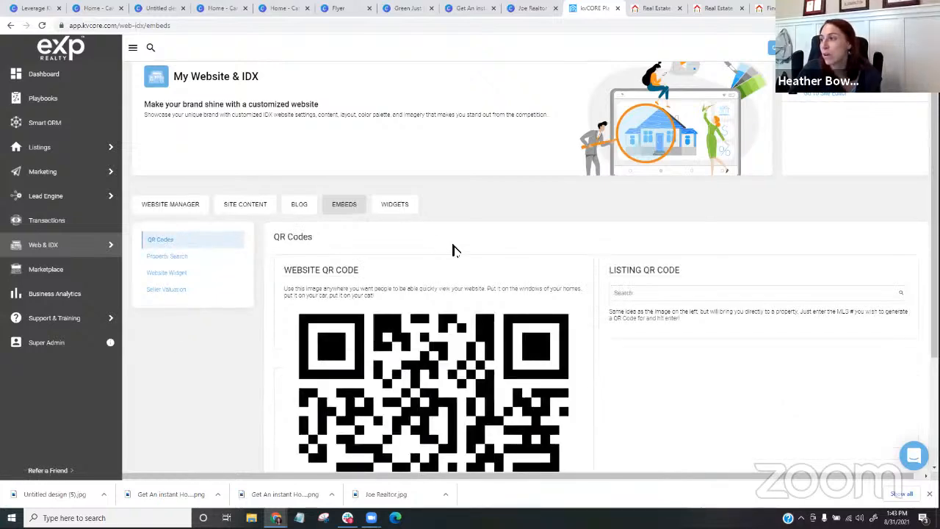
{"action": "scroll", "coordinate": [454, 250], "scroll_direction": "down", "scroll_amount": 1}
{"action": "scroll", "coordinate": [455, 248], "scroll_direction": "up", "scroll_amount": 1}
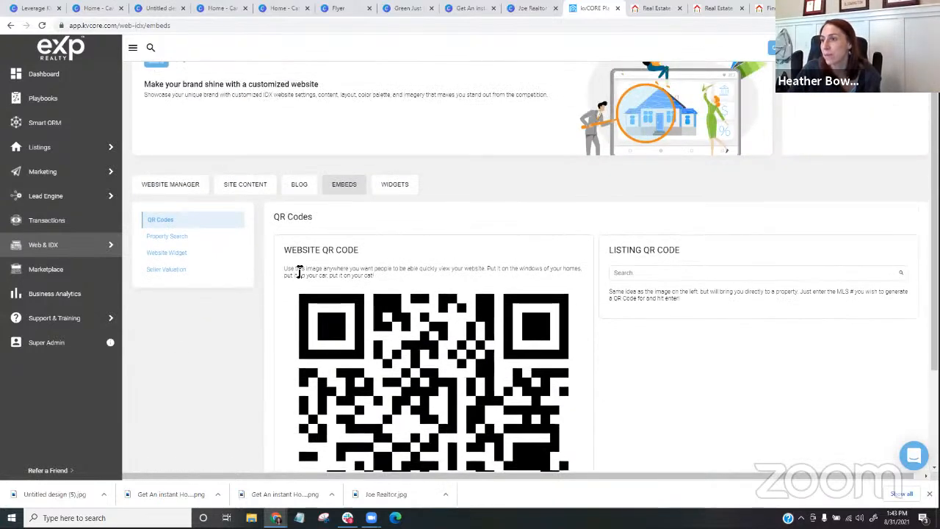
{"action": "scroll", "coordinate": [654, 352], "scroll_direction": "down", "scroll_amount": 1}
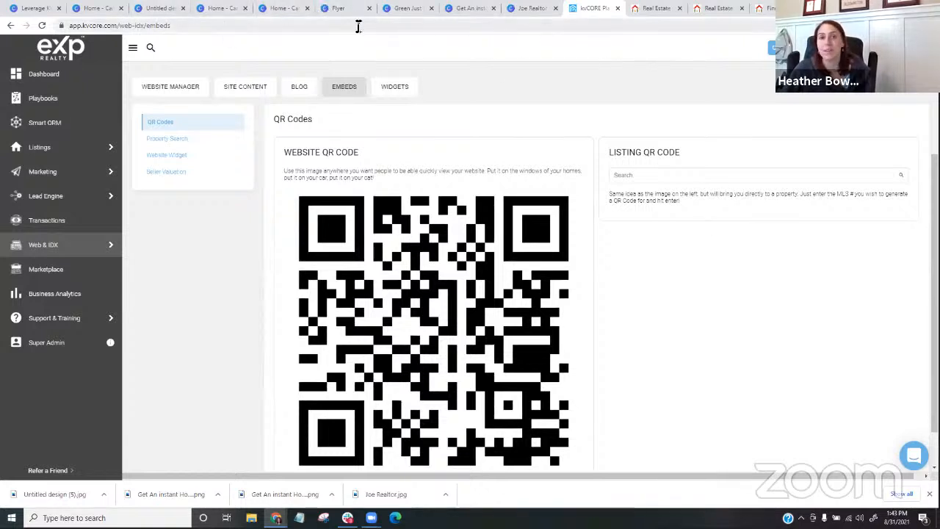
- Switch to Canva, look through the open banner and Just Listed flyer designs, and open the agent's business card from the recent designs
{"action": "left_click", "coordinate": [327, 13]}
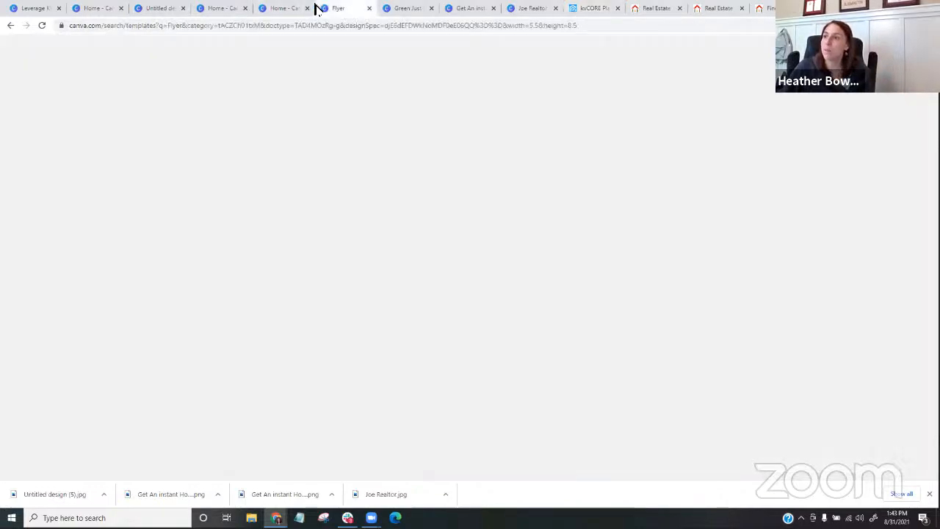
{"action": "left_click", "coordinate": [215, 8]}
{"action": "left_click", "coordinate": [166, 7]}
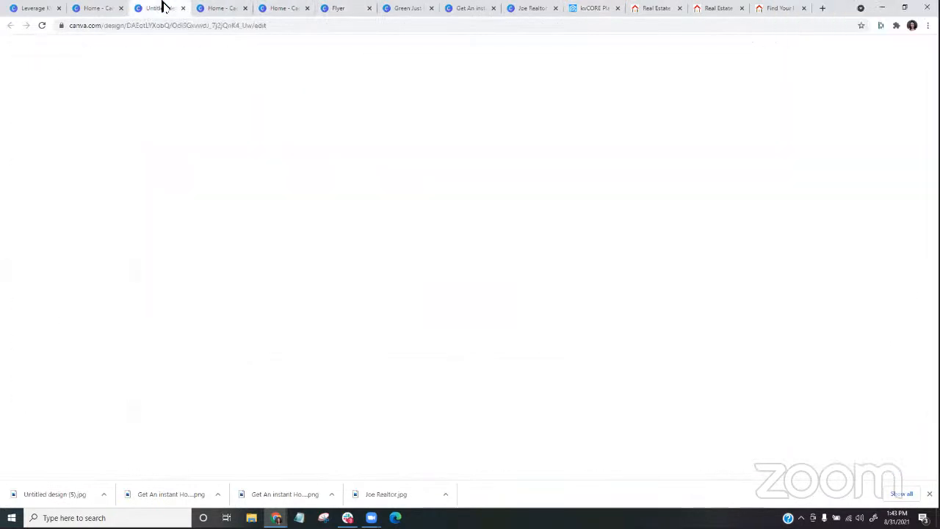
{"action": "left_click", "coordinate": [109, 8]}
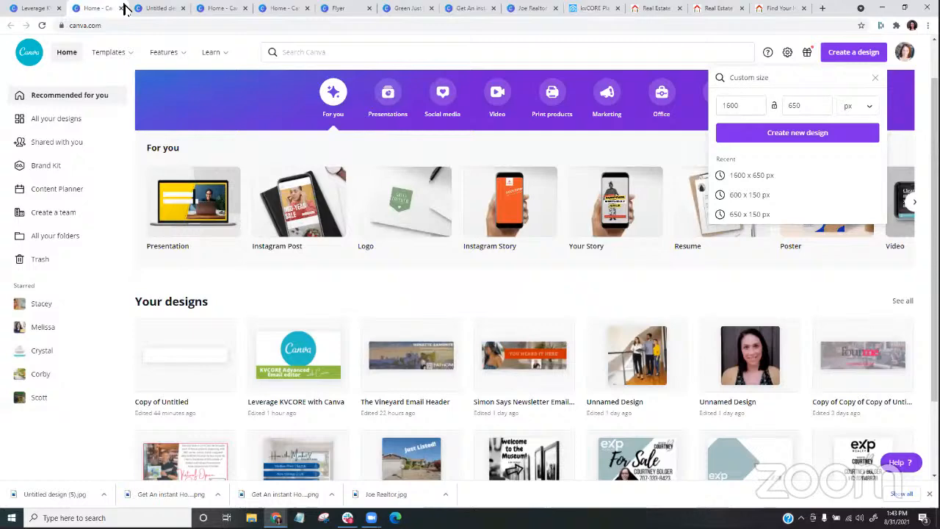
{"action": "left_click", "coordinate": [467, 9]}
{"action": "left_click", "coordinate": [523, 9]}
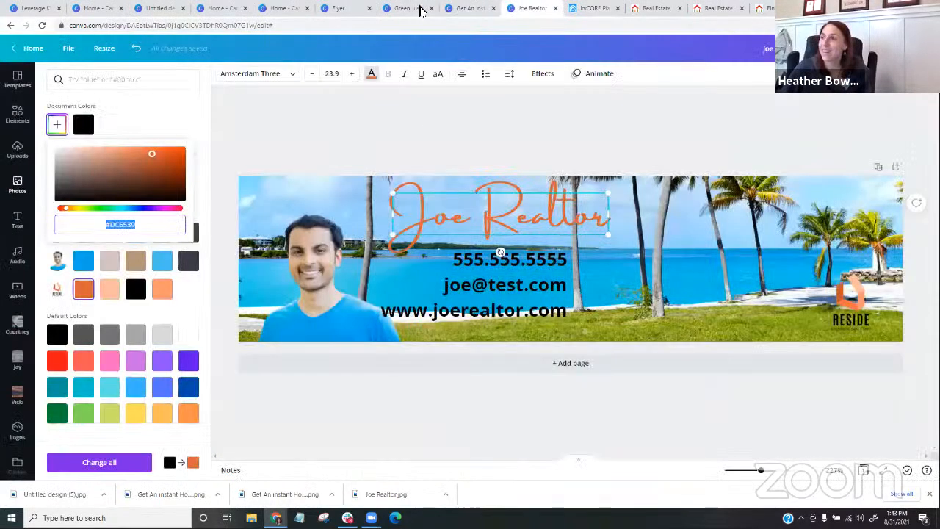
{"action": "left_click", "coordinate": [408, 8]}
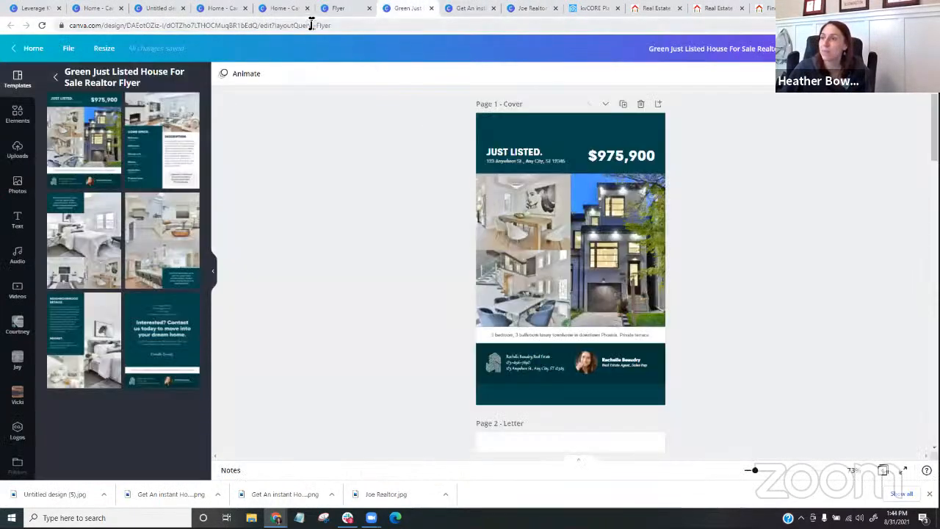
{"action": "left_click", "coordinate": [332, 9]}
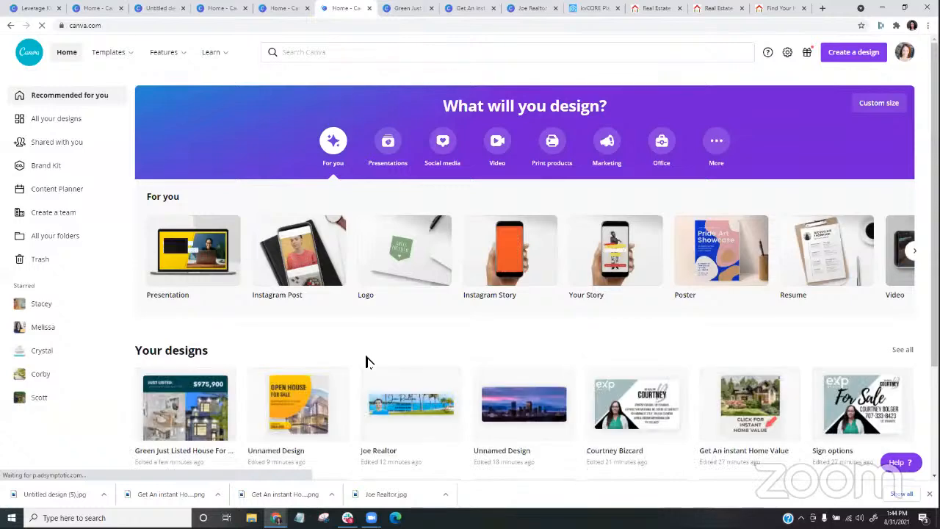
{"action": "left_click", "coordinate": [625, 408]}
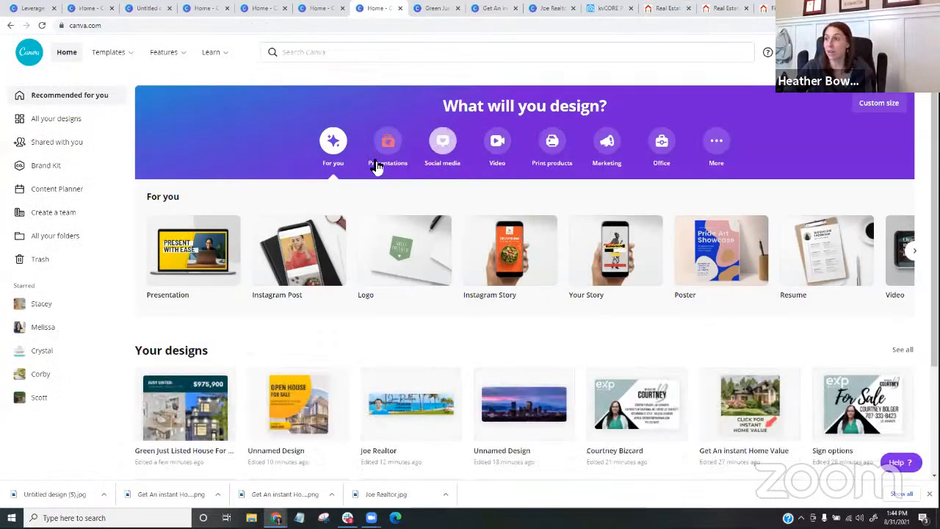
- Create a blank Instagram Post from the home page and apply the "Did You Know?" trivia template from the Newsroom collection
{"action": "left_click", "coordinate": [302, 260]}
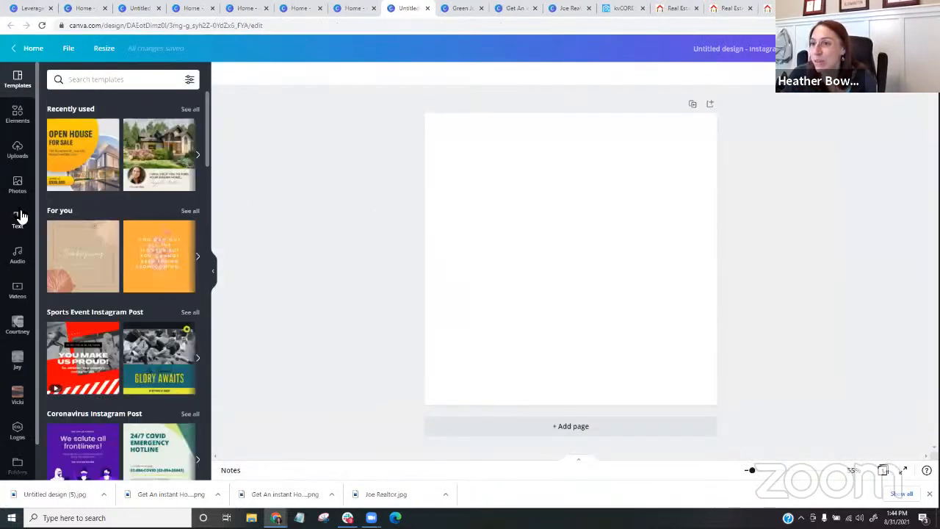
{"action": "scroll", "coordinate": [72, 220], "scroll_direction": "down", "scroll_amount": 2}
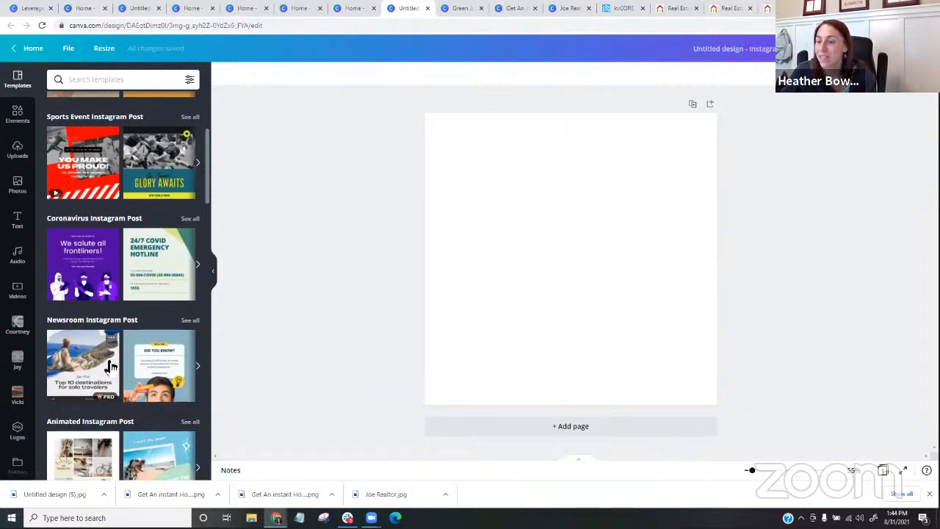
{"action": "left_click", "coordinate": [147, 358]}
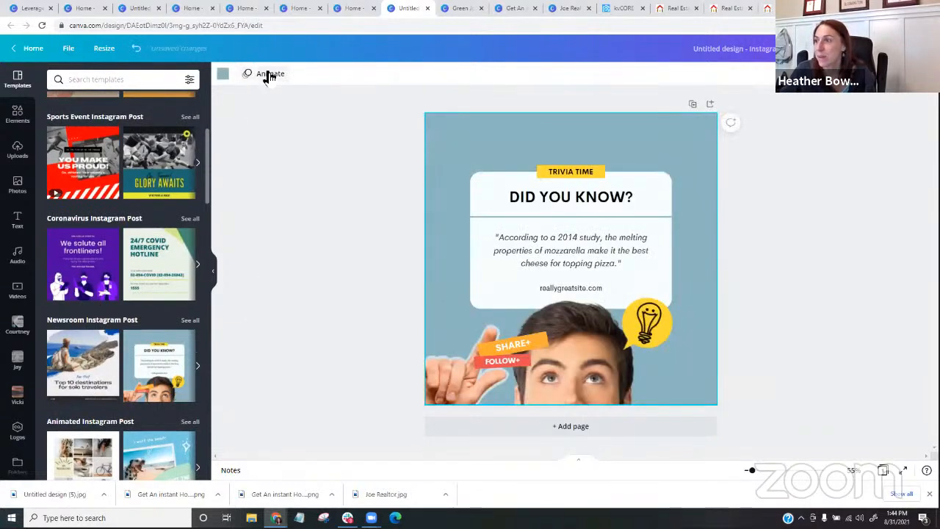
- Apply the Block page animation to the trivia post and check its download options with the MP4 Video file type
{"action": "left_click", "coordinate": [268, 75]}
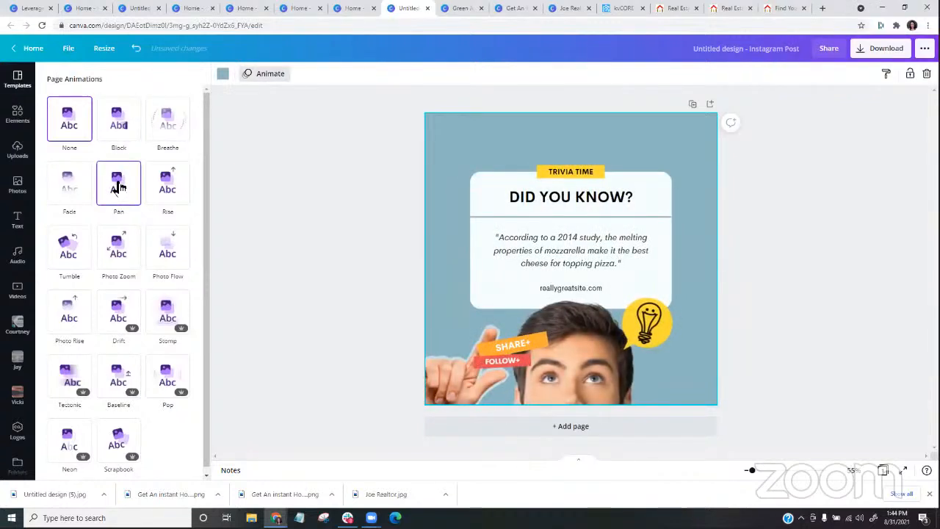
{"action": "left_click", "coordinate": [118, 125]}
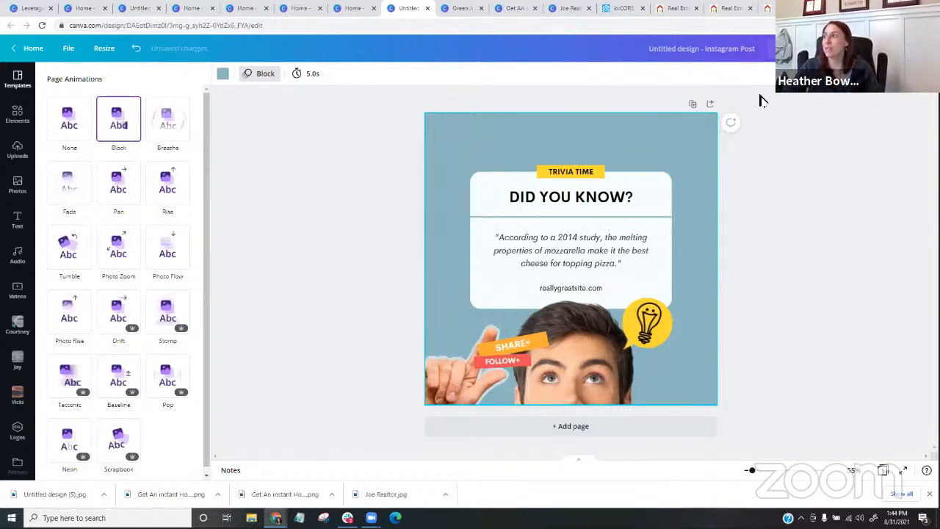
{"action": "left_click", "coordinate": [864, 48]}
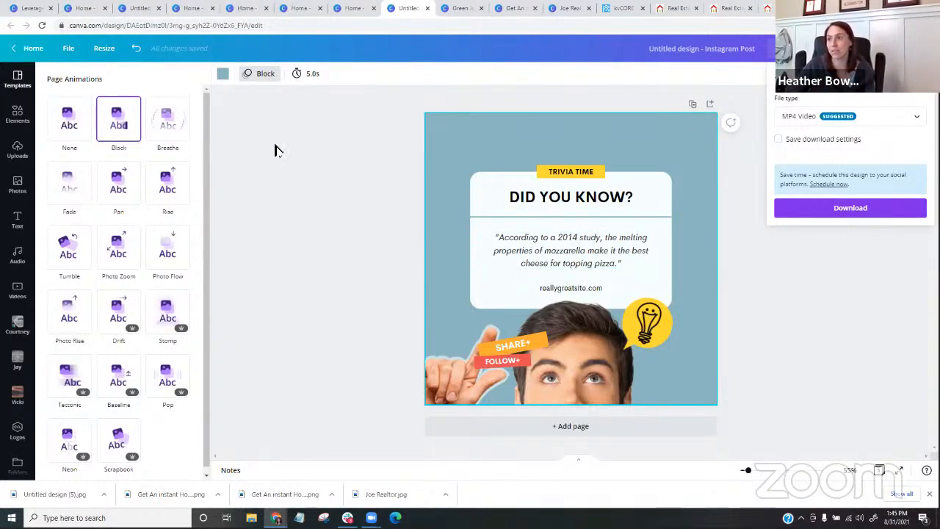
- Try the Stomp and Drift page animations on the trivia post and reopen its download options
{"action": "left_click", "coordinate": [168, 312]}
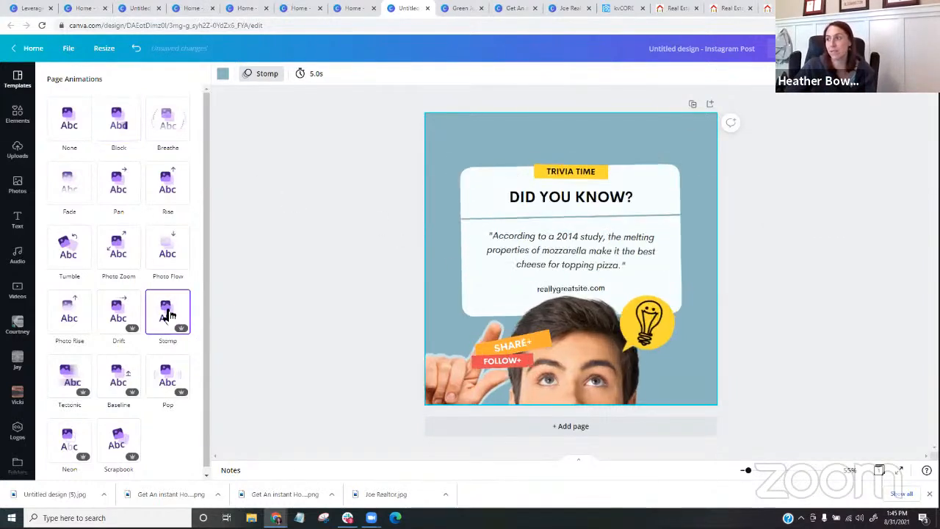
{"action": "left_click", "coordinate": [131, 313]}
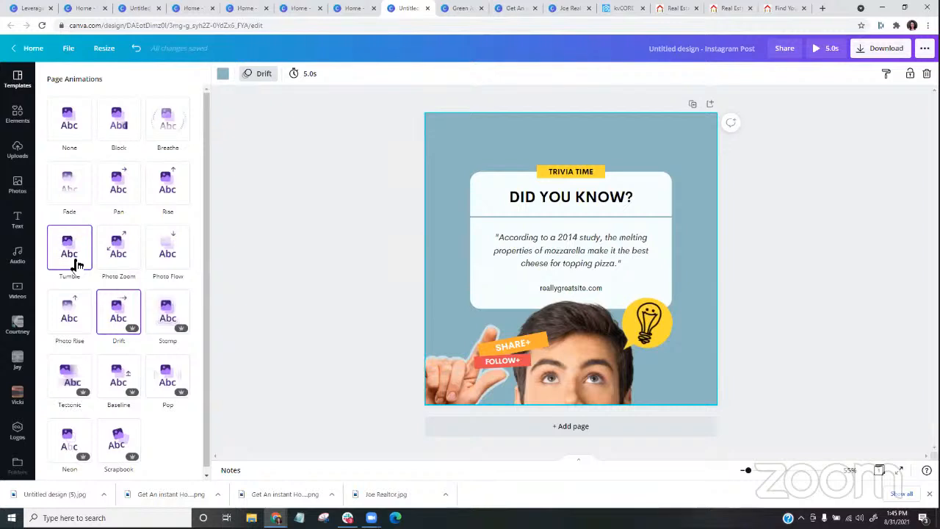
{"action": "left_click", "coordinate": [881, 47]}
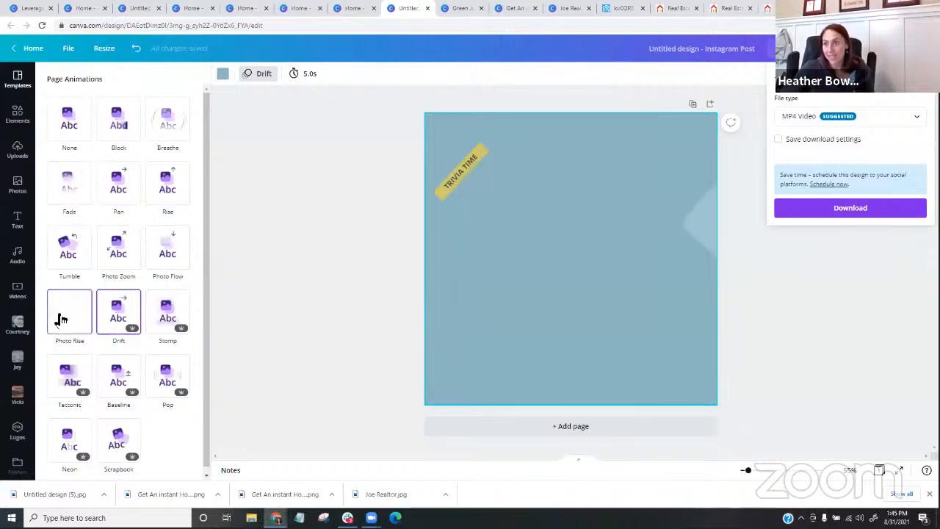
- Set the trivia post's page animation to Tumble, try Fade, and undo the Fade change
{"action": "left_click", "coordinate": [63, 251]}
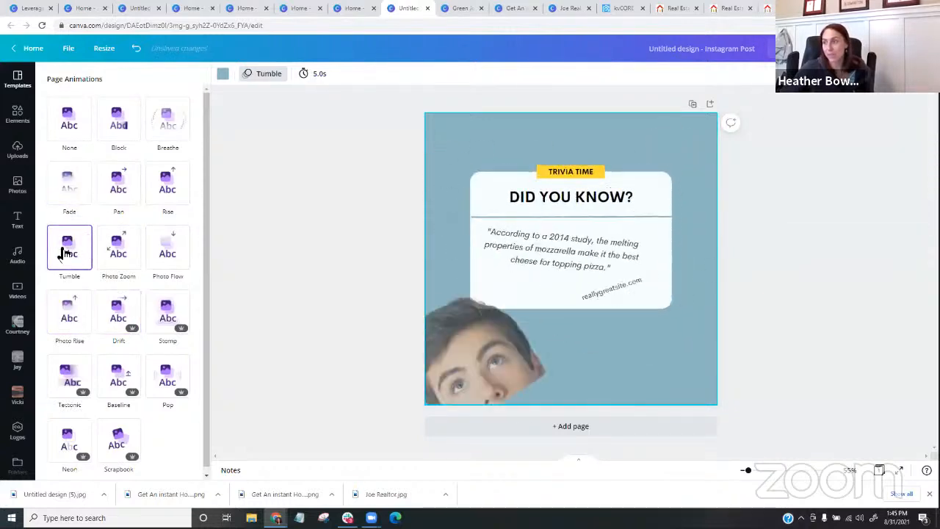
{"action": "left_click", "coordinate": [65, 188]}
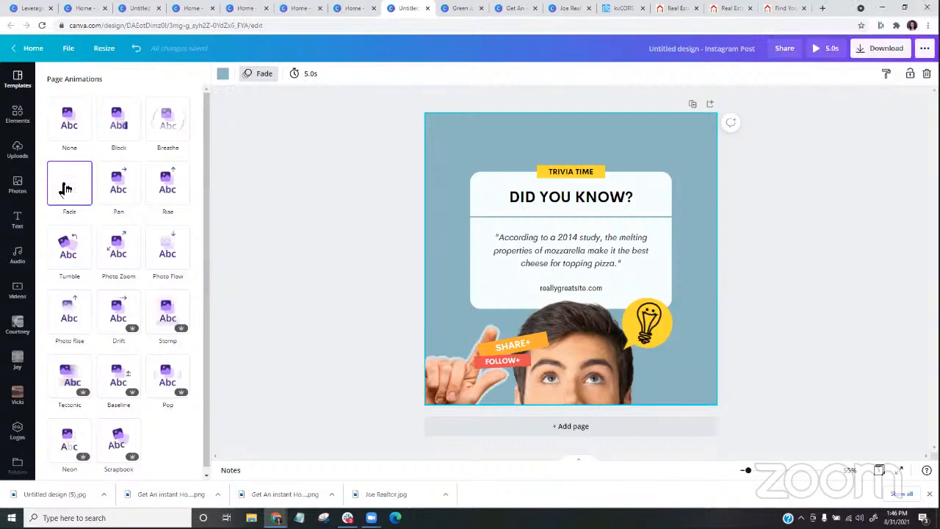
{"action": "left_click", "coordinate": [133, 55]}
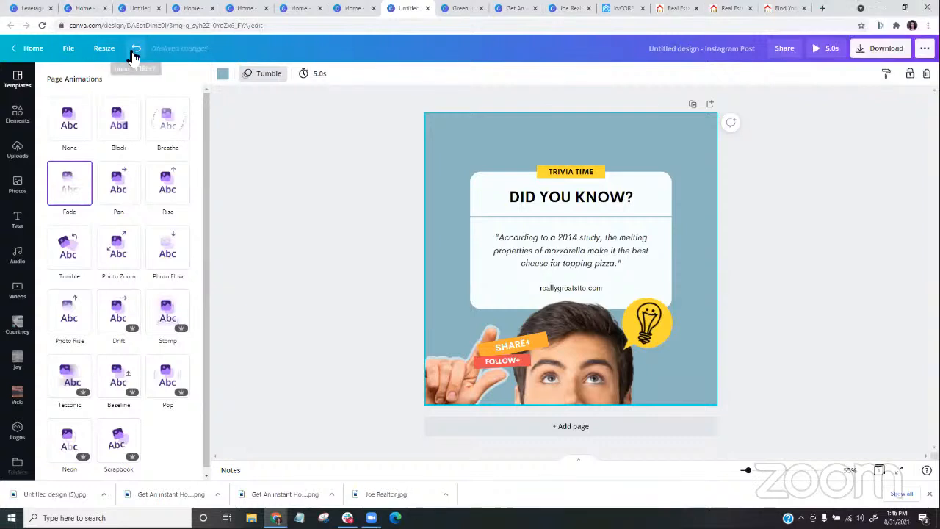
- Return to the home page, create another blank Instagram Post, and search its templates for "real estate"
{"action": "left_click", "coordinate": [28, 48]}
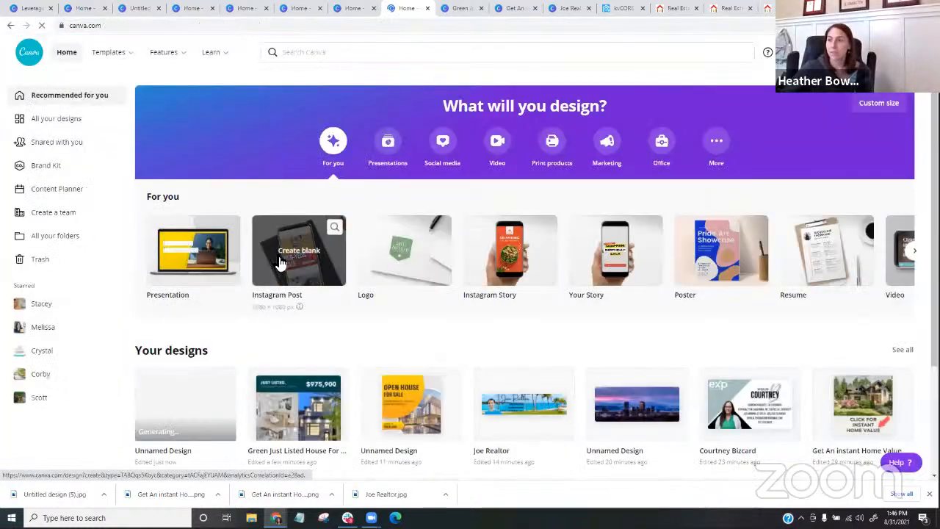
{"action": "left_click", "coordinate": [277, 261]}
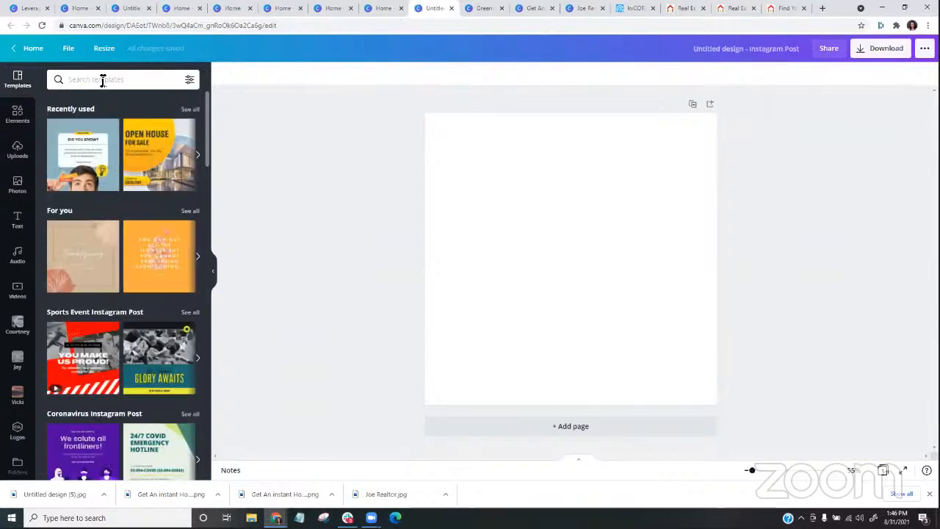
{"action": "left_click", "coordinate": [103, 80]}
{"action": "type", "text": "real est"}
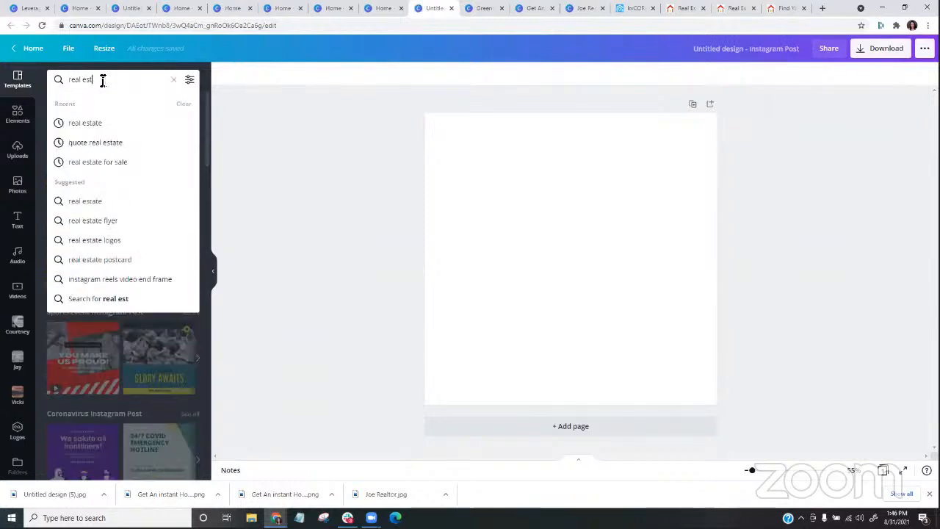
{"action": "type", "text": "ate"}
{"action": "key", "text": "Return"}
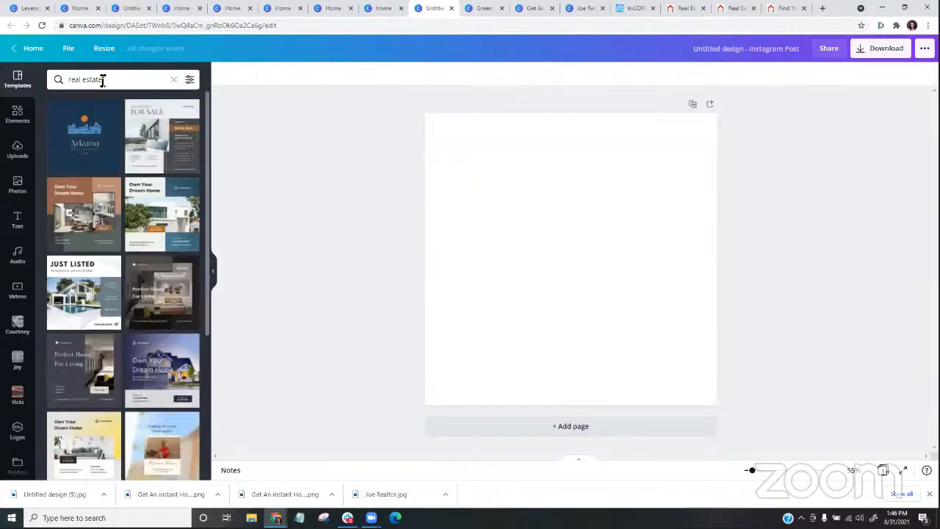
- Apply the Just Listed template with the pool house photo, try the Pan page animation, and set it to Rise
{"action": "left_click", "coordinate": [81, 302]}
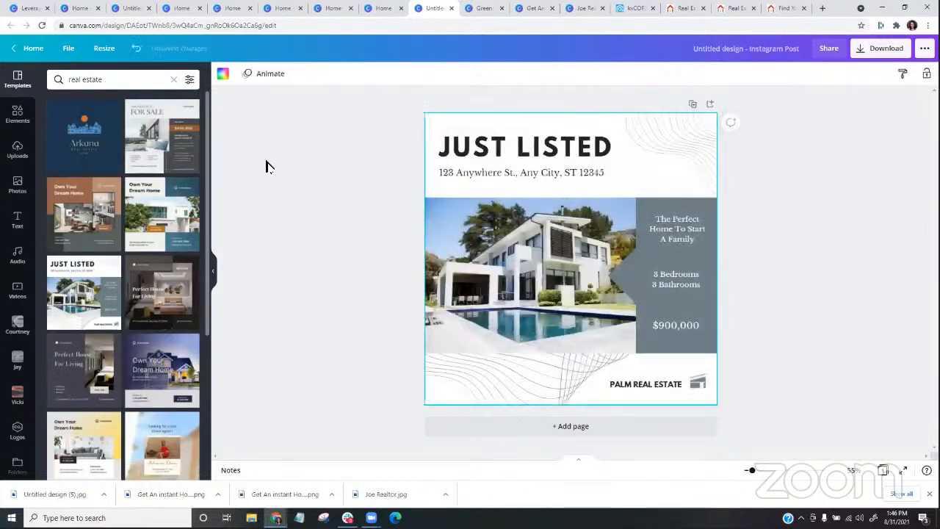
{"action": "left_click", "coordinate": [263, 76]}
{"action": "left_click", "coordinate": [120, 187]}
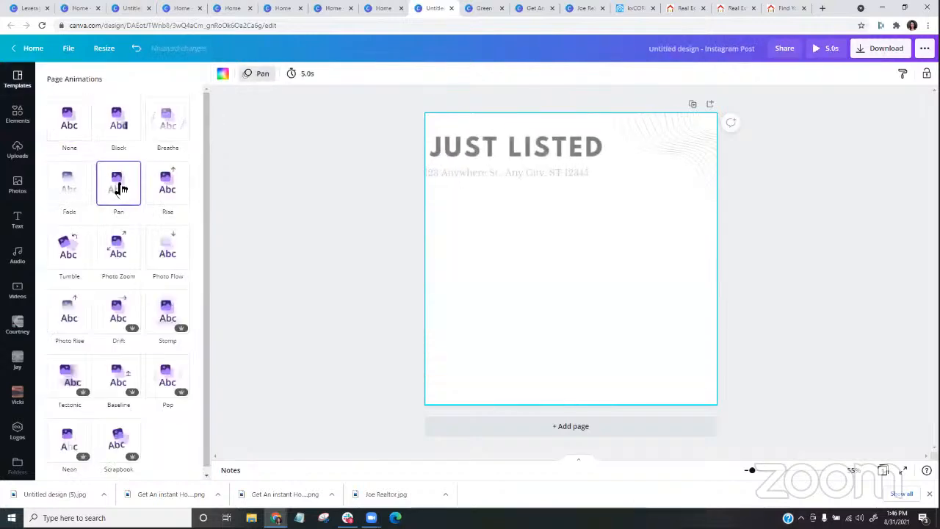
{"action": "left_click", "coordinate": [164, 189]}
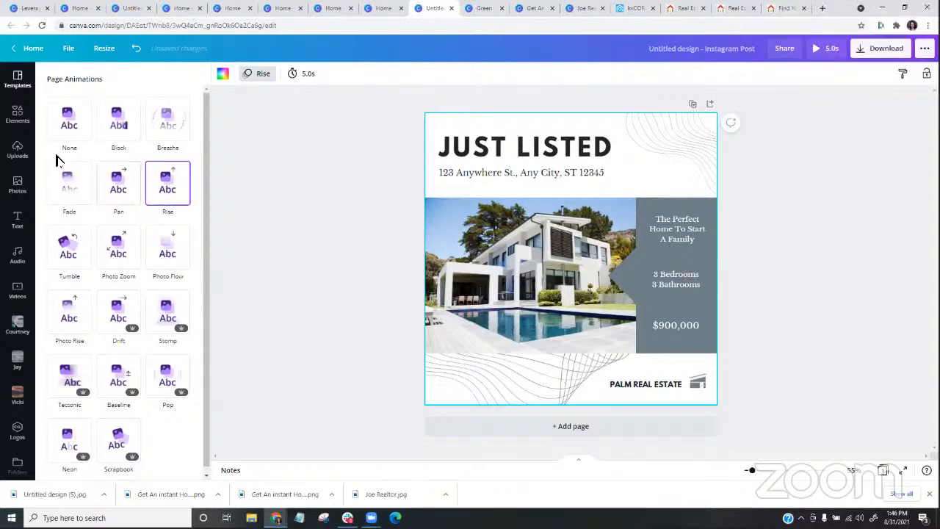
- Add the woman's uploaded portrait to the Just Listed post and remove its white background with Background Remover
{"action": "left_click", "coordinate": [17, 149]}
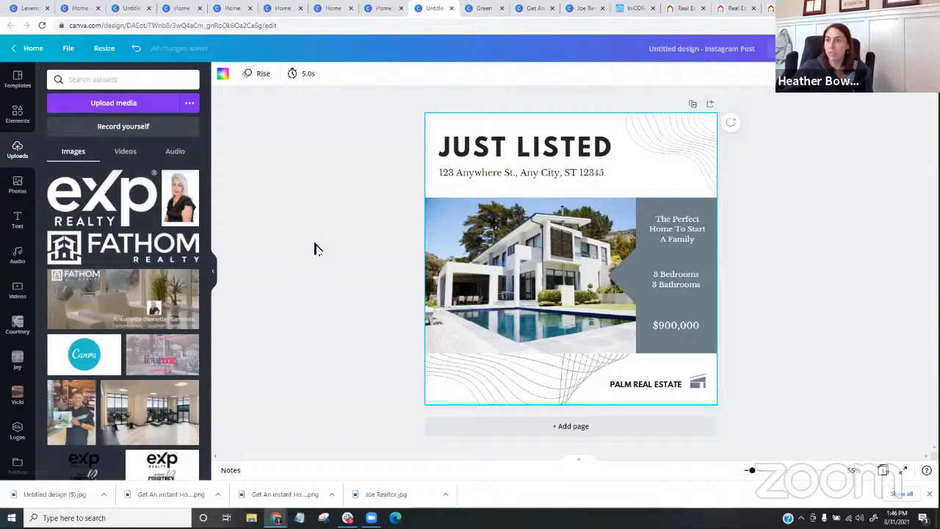
{"action": "left_click", "coordinate": [185, 211]}
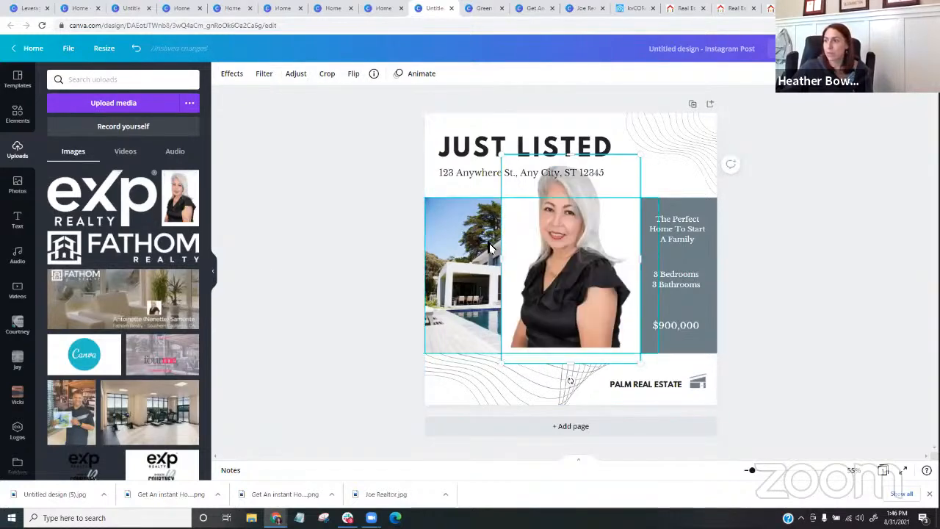
{"action": "left_click", "coordinate": [242, 80]}
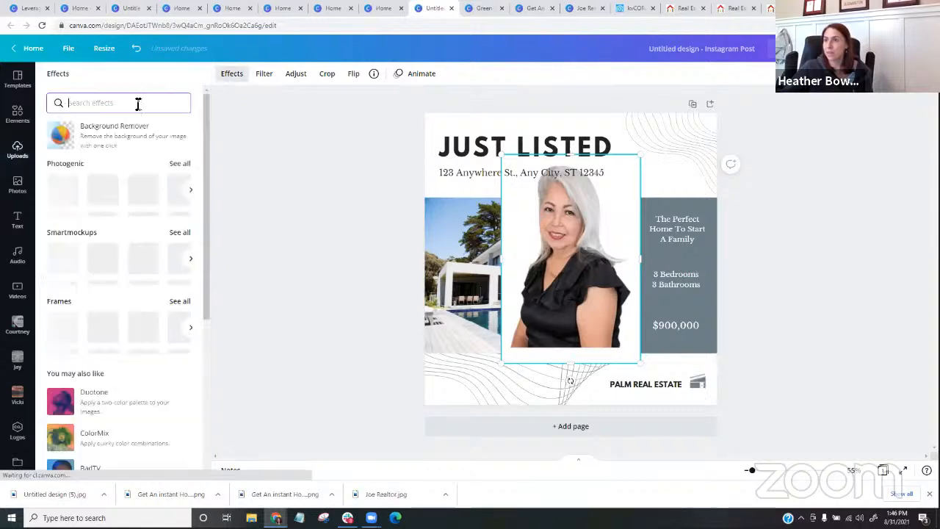
{"action": "left_click", "coordinate": [119, 136]}
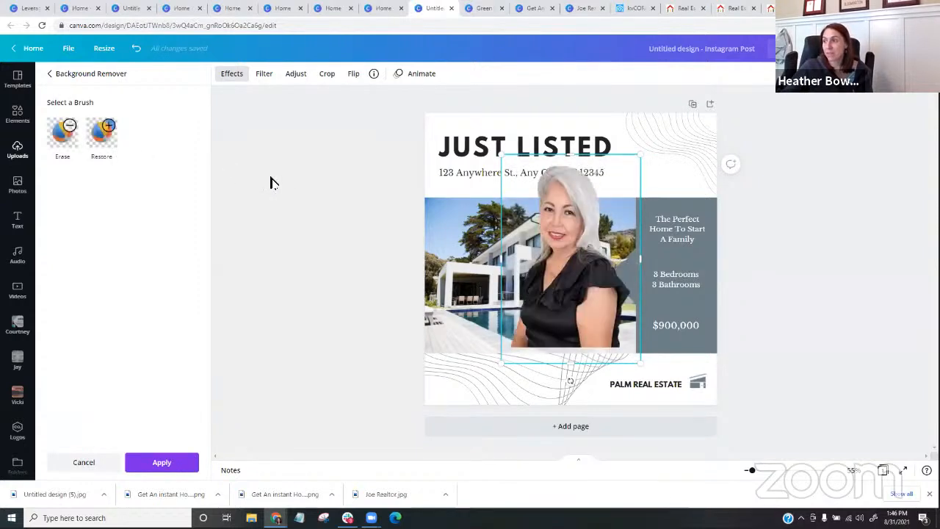
- Shrink the woman's cut-out portrait and place it in the lower-left corner of the Just Listed post, overlapping the pool photo
{"action": "left_click_drag", "start_coordinate": [576, 226], "coordinate": [499, 285]}
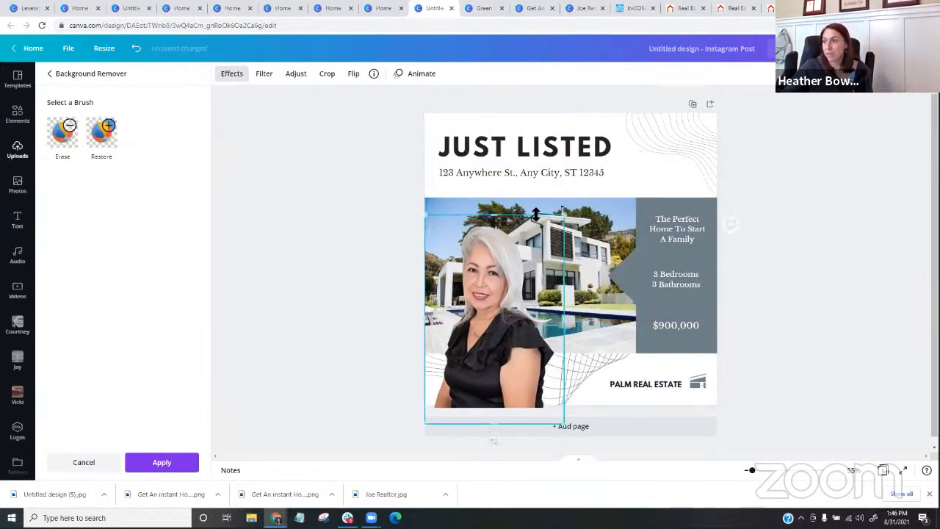
{"action": "left_click_drag", "start_coordinate": [560, 215], "coordinate": [493, 323]}
{"action": "left_click_drag", "start_coordinate": [465, 389], "coordinate": [459, 378]}
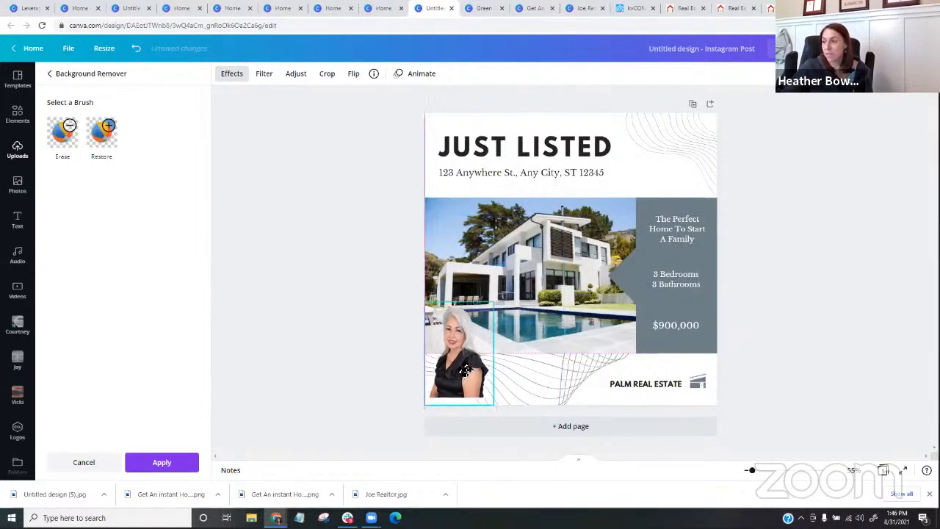
{"action": "left_click", "coordinate": [375, 357]}
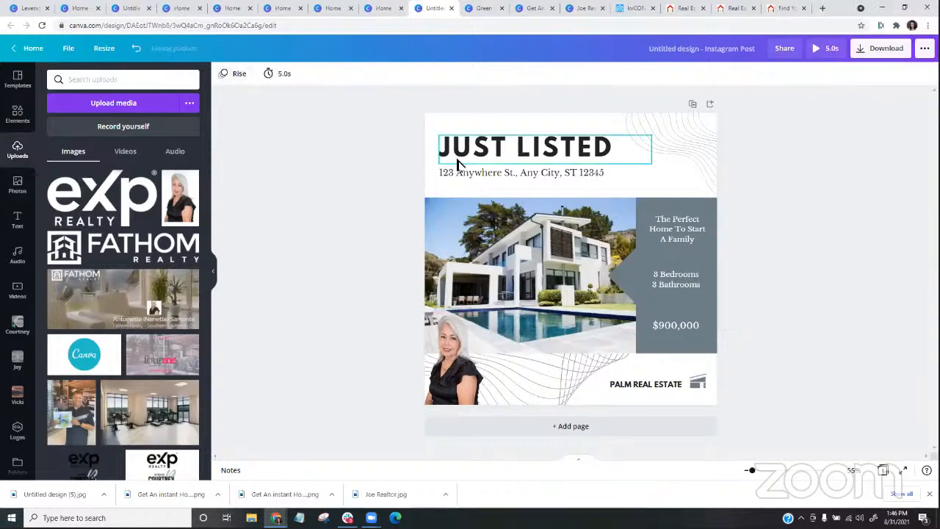
- Preview the Rise page animation on the Just Listed post again, and change the page animation to Photo Zoom
{"action": "left_click", "coordinate": [636, 192]}
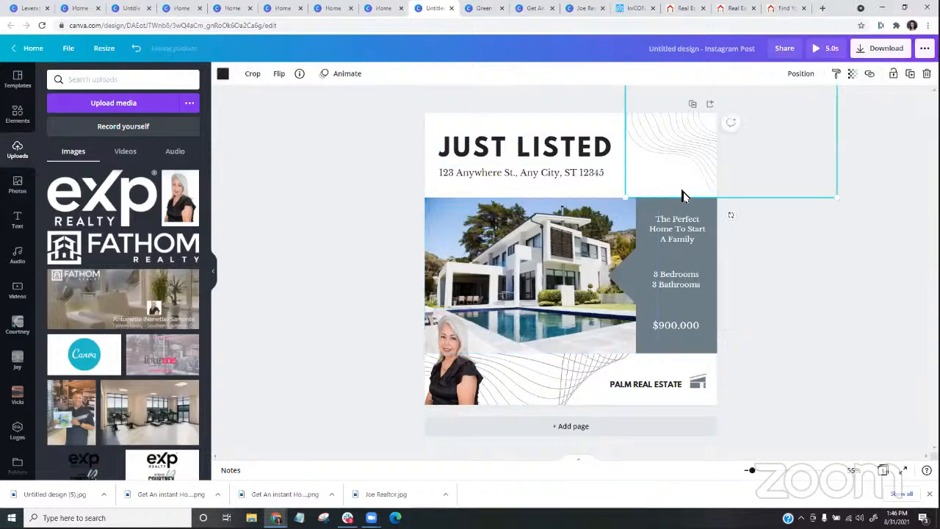
{"action": "left_click", "coordinate": [349, 209]}
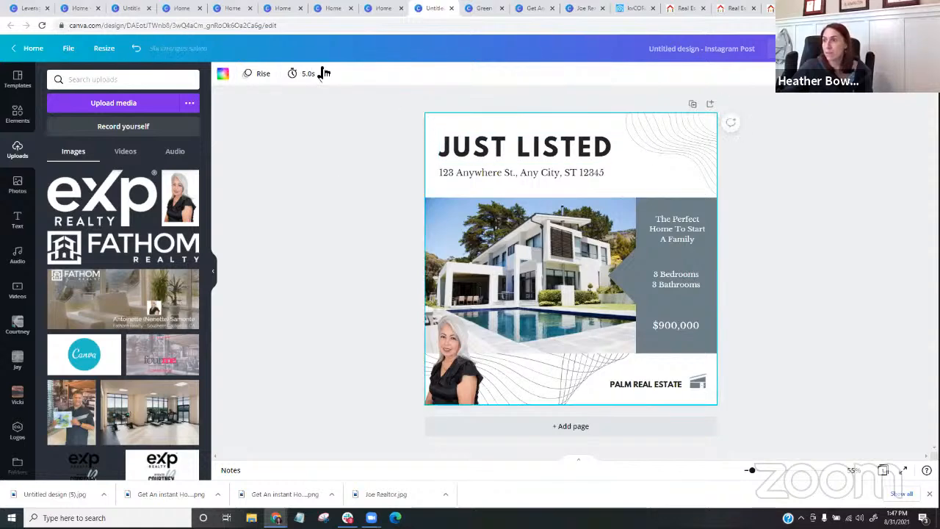
{"action": "left_click", "coordinate": [741, 228]}
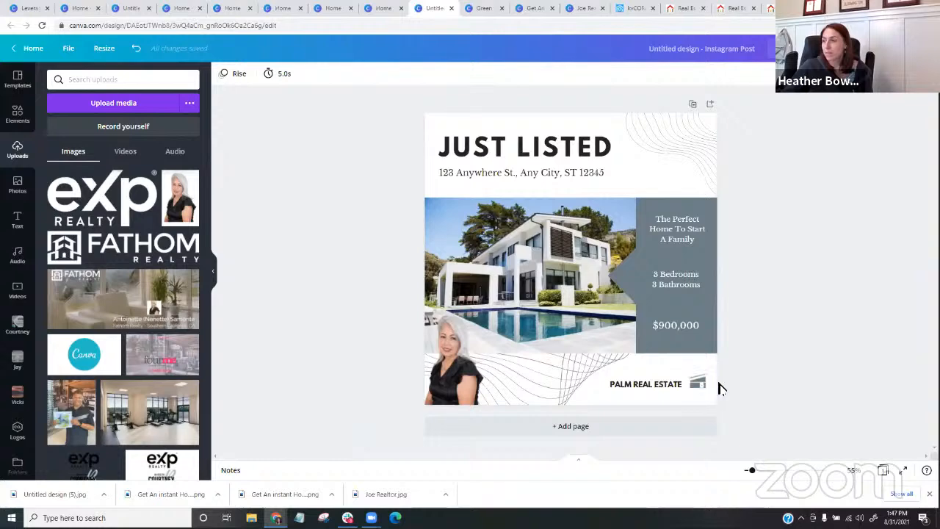
{"action": "left_click", "coordinate": [235, 74]}
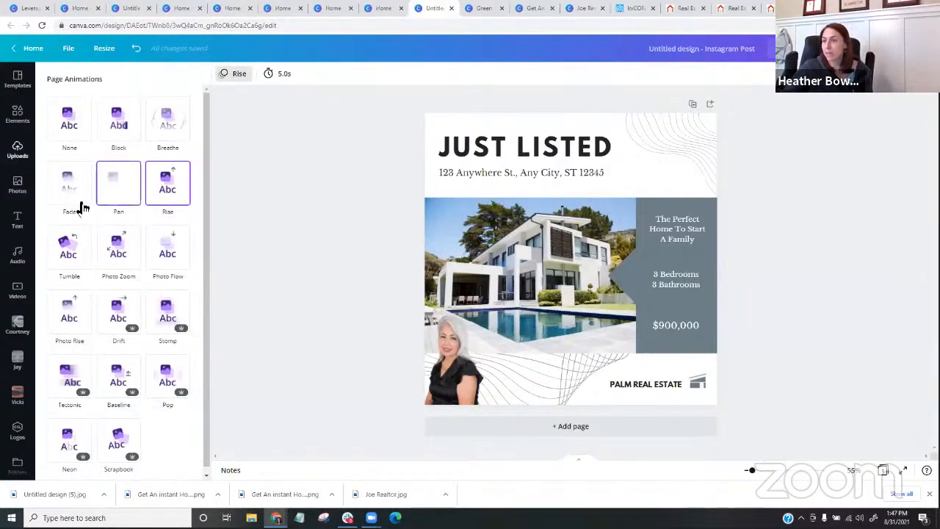
{"action": "left_click", "coordinate": [179, 185]}
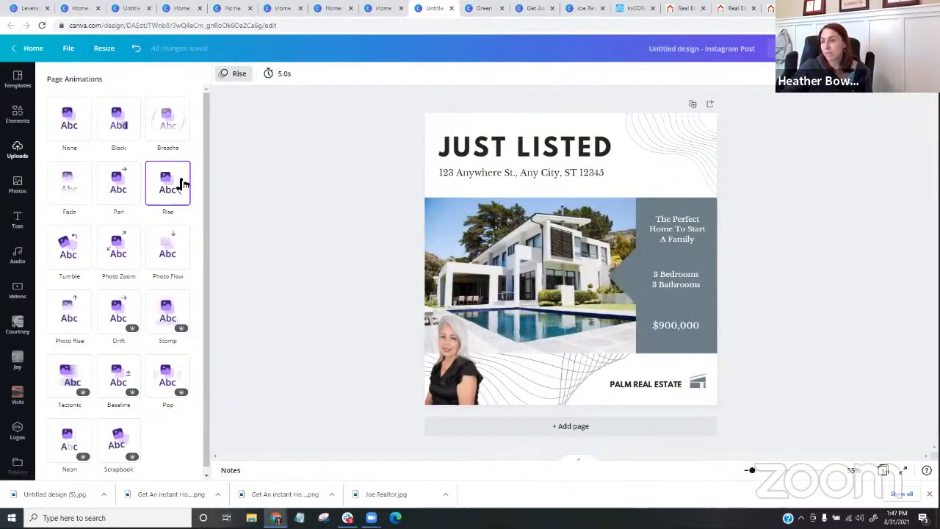
{"action": "left_click", "coordinate": [121, 247]}
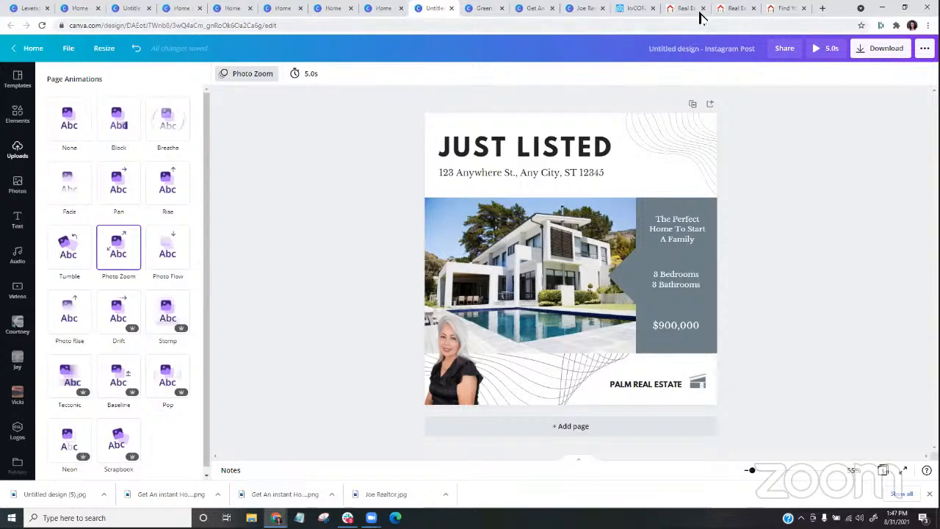
- Open the Linktree website (linktr.ee) in a new browser tab and look over its homepage
{"action": "left_click", "coordinate": [825, 10]}
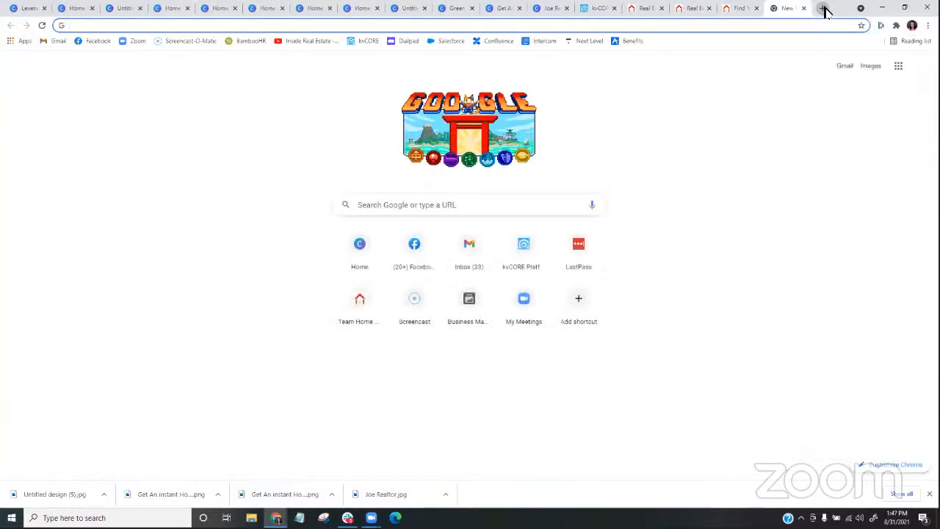
{"action": "type", "text": "linktr"}
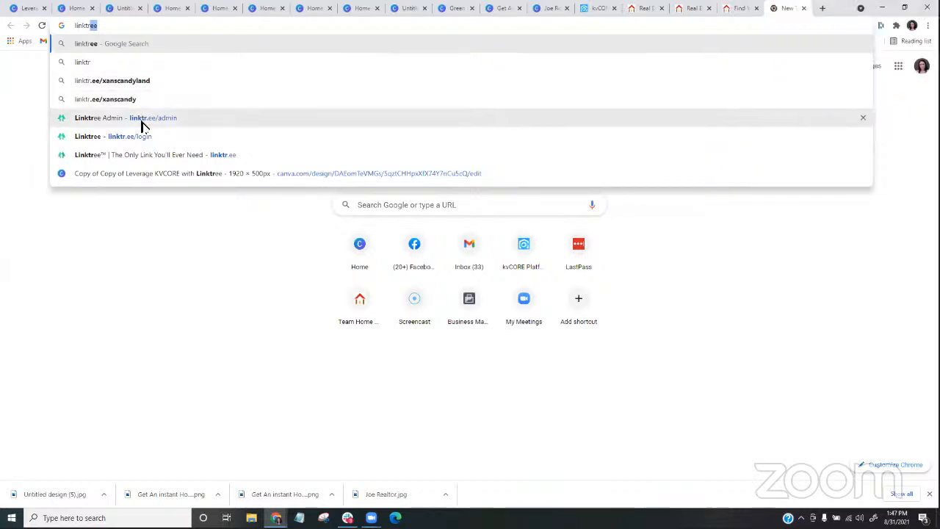
{"action": "left_click", "coordinate": [118, 156]}
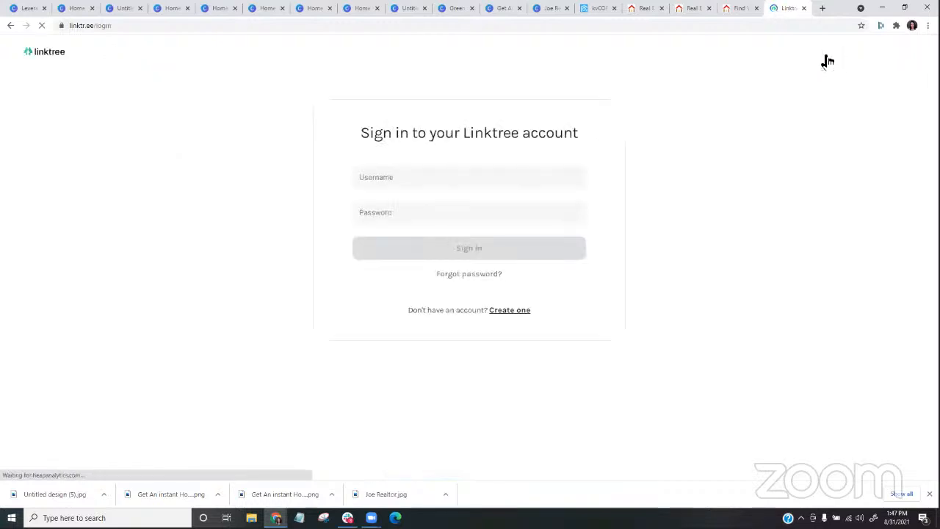
{"action": "left_click", "coordinate": [10, 25]}
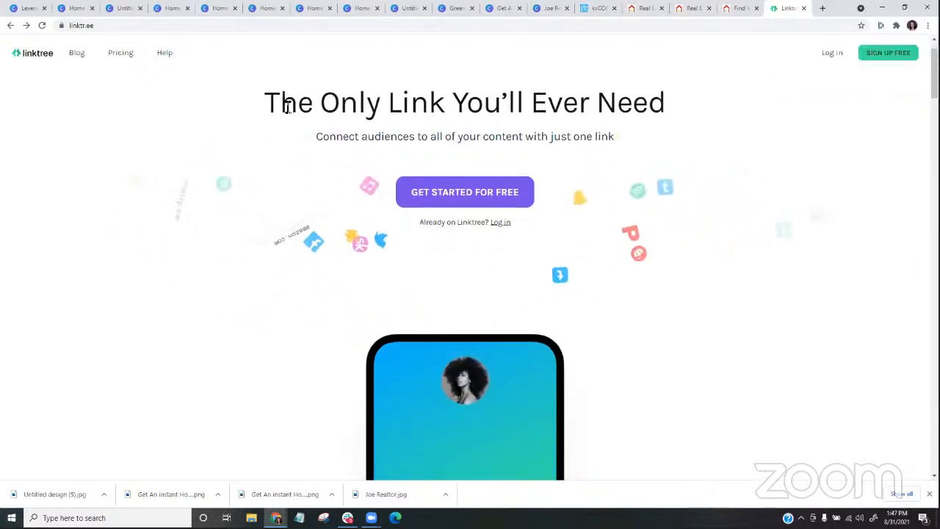
{"action": "scroll", "coordinate": [287, 117], "scroll_direction": "down", "scroll_amount": 2}
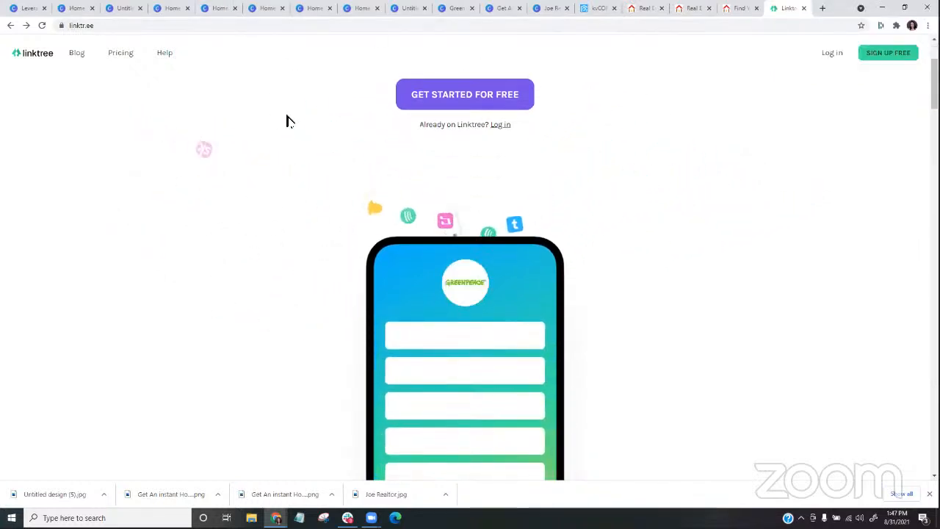
{"action": "scroll", "coordinate": [287, 128], "scroll_direction": "down", "scroll_amount": 1}
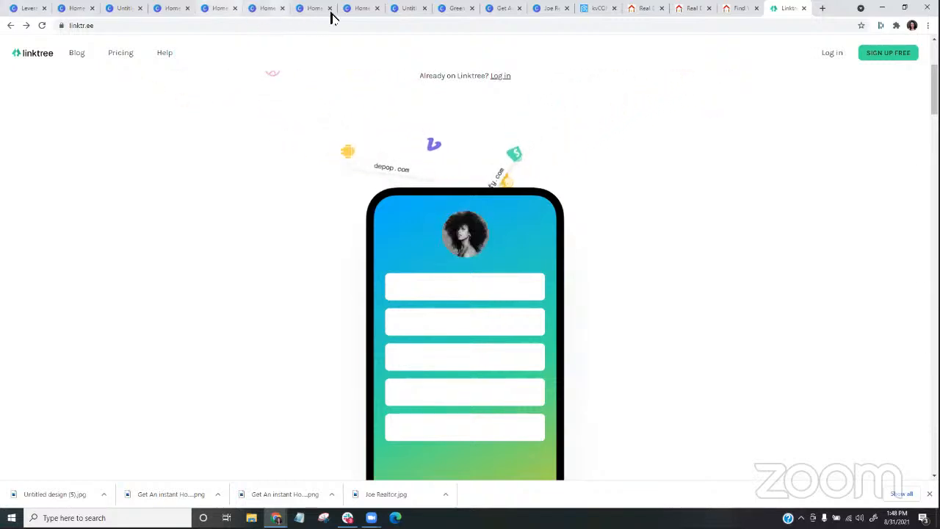
- Return to the Just Listed design and close the surplus Canva home tabs and the other untitled design's tab
{"action": "left_click", "coordinate": [400, 8]}
{"action": "left_click", "coordinate": [377, 8]}
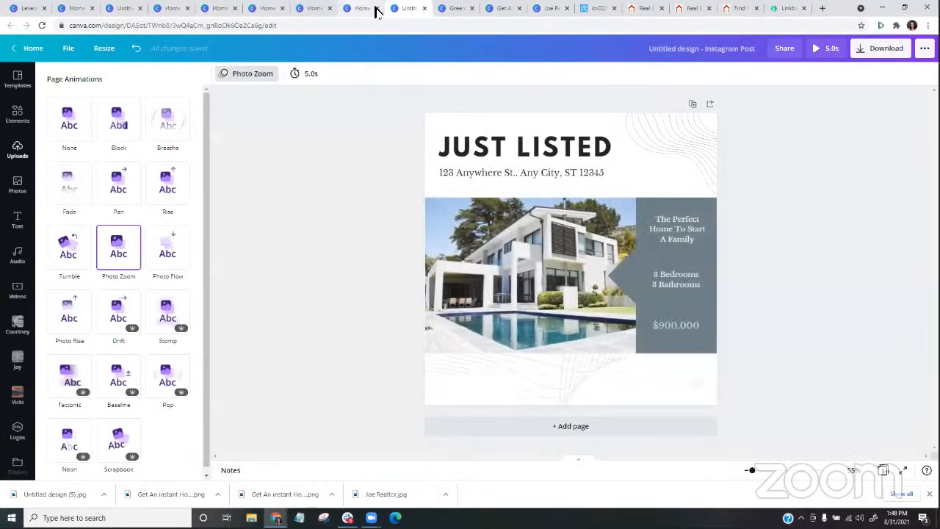
{"action": "left_click", "coordinate": [330, 8]}
{"action": "left_click", "coordinate": [282, 8]}
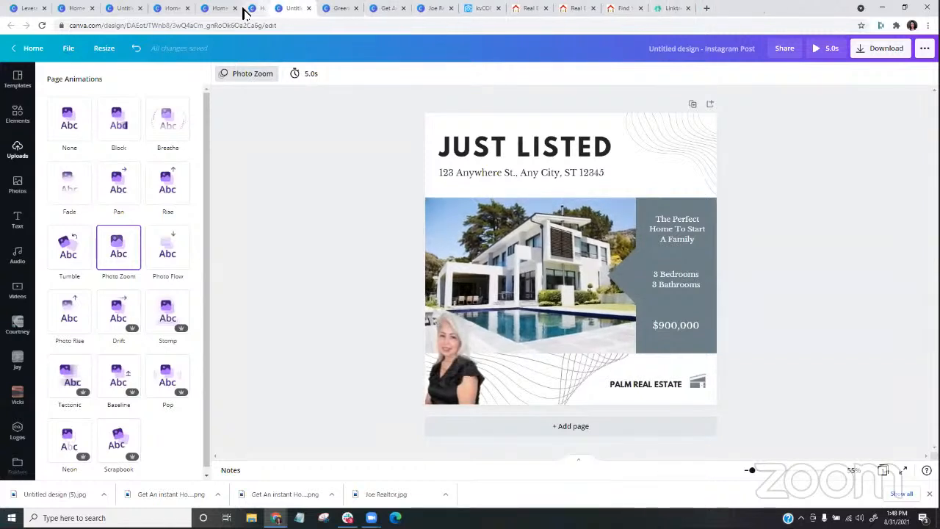
{"action": "left_click", "coordinate": [236, 8]}
{"action": "left_click", "coordinate": [187, 8]}
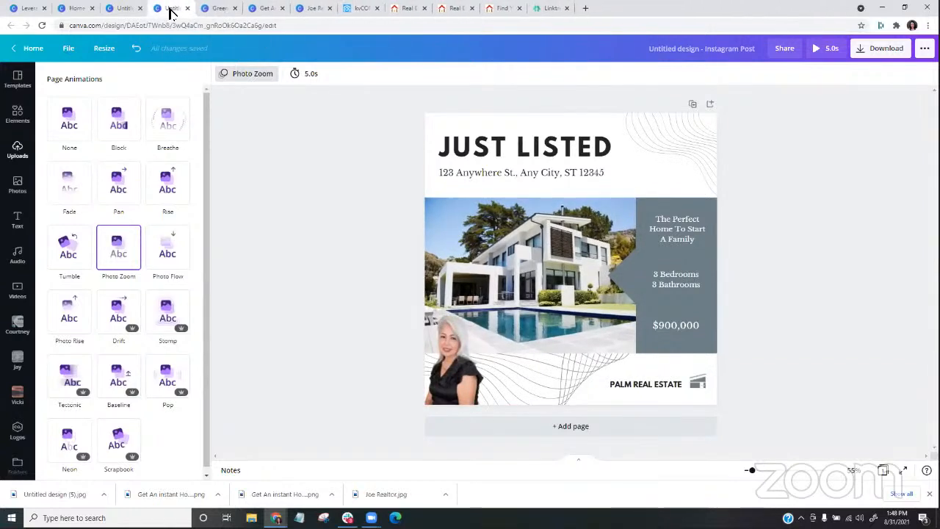
{"action": "left_click", "coordinate": [138, 9]}
{"action": "left_click", "coordinate": [139, 11]}
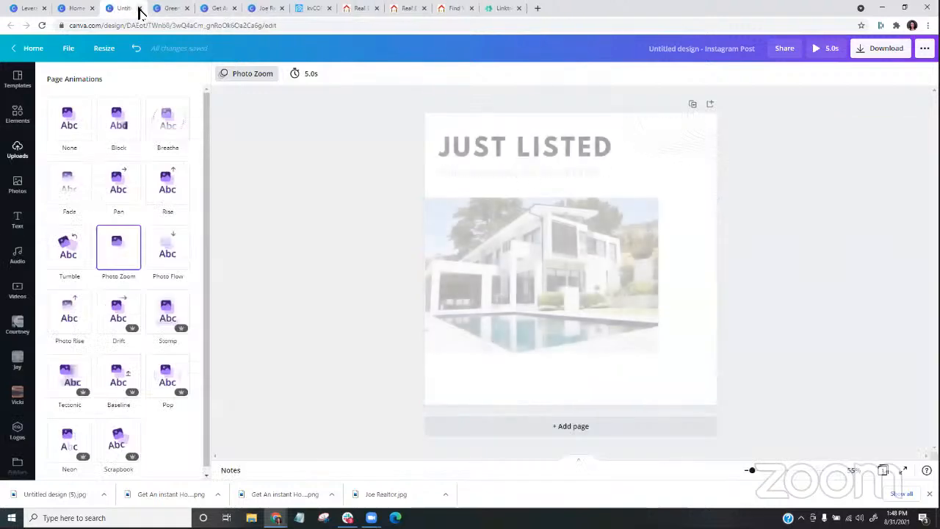